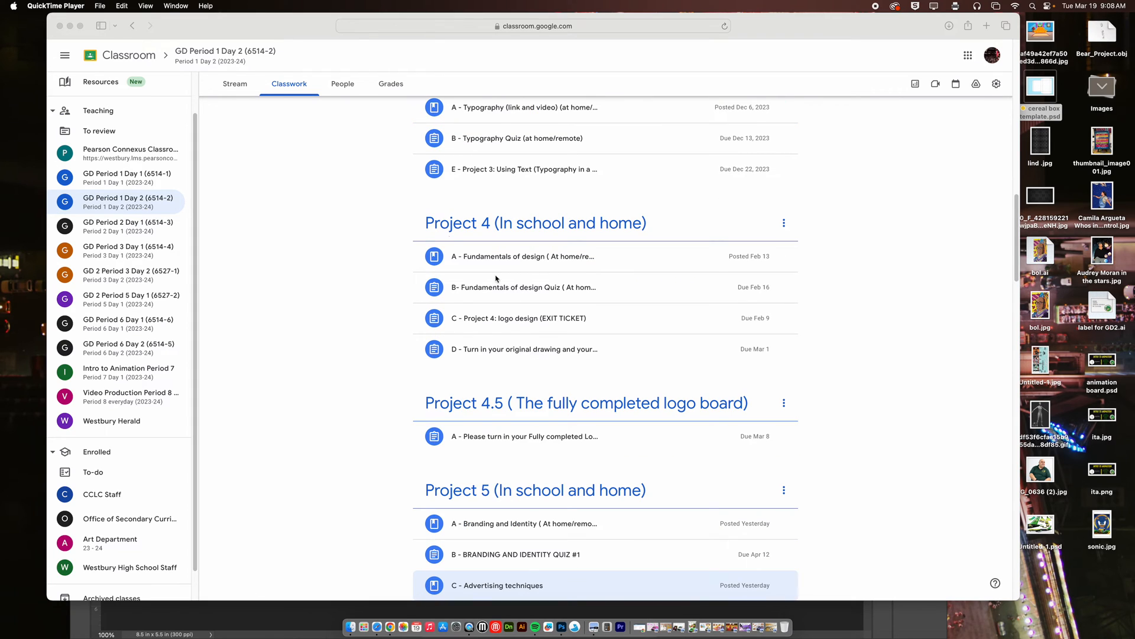
Open the graded submissions of Project 4's assignment D, which collects the original drawing and finished PNG files.
click(501, 353)
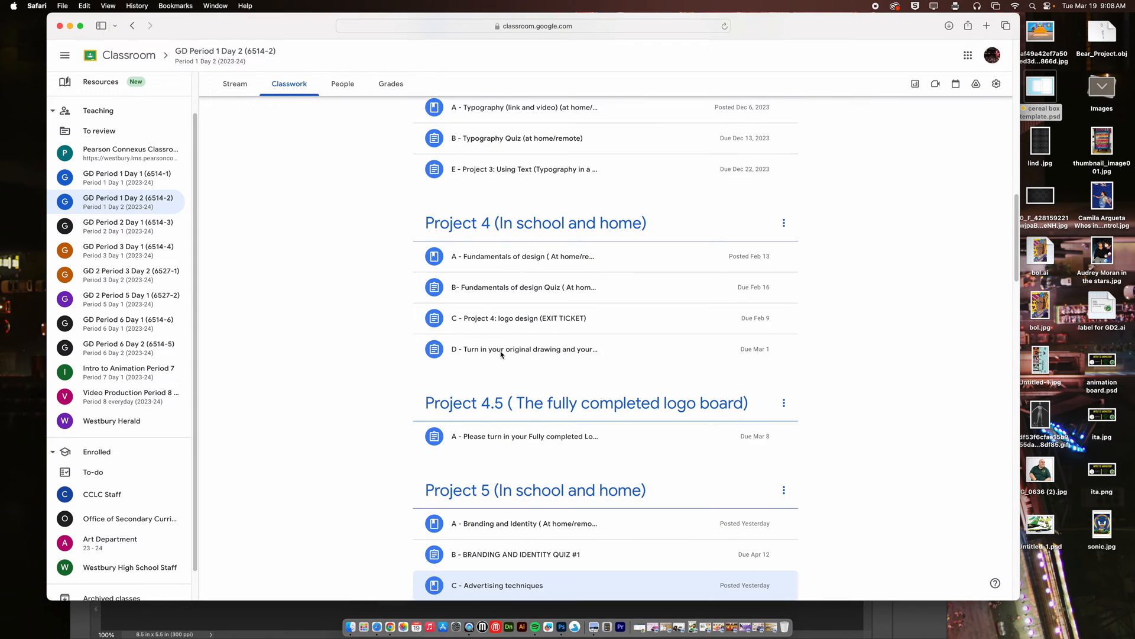
click(502, 352)
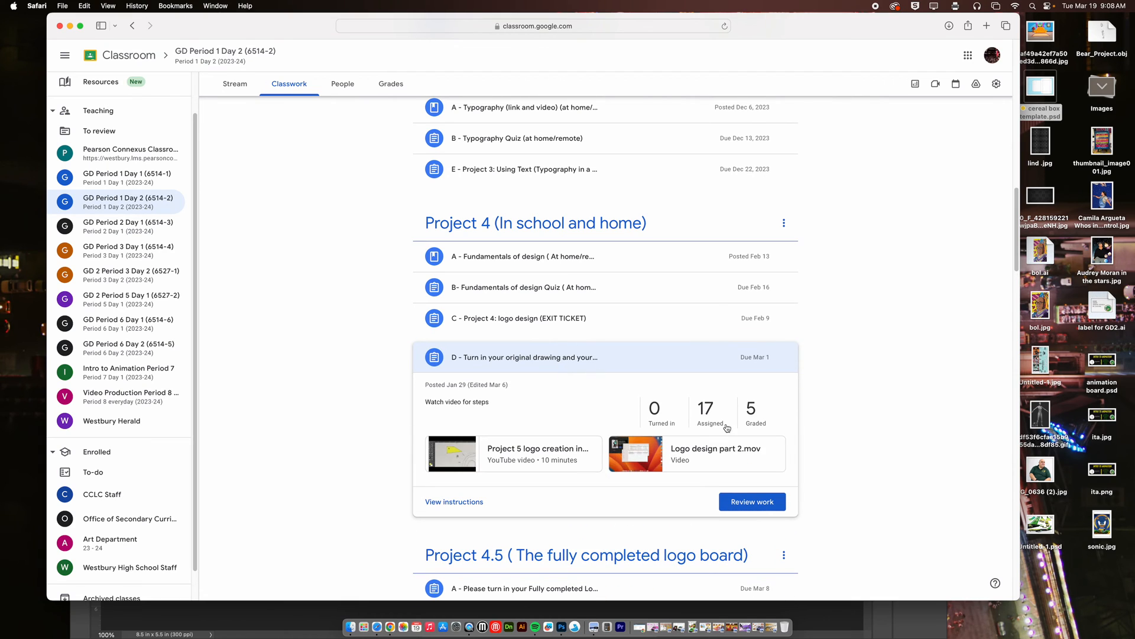
click(751, 409)
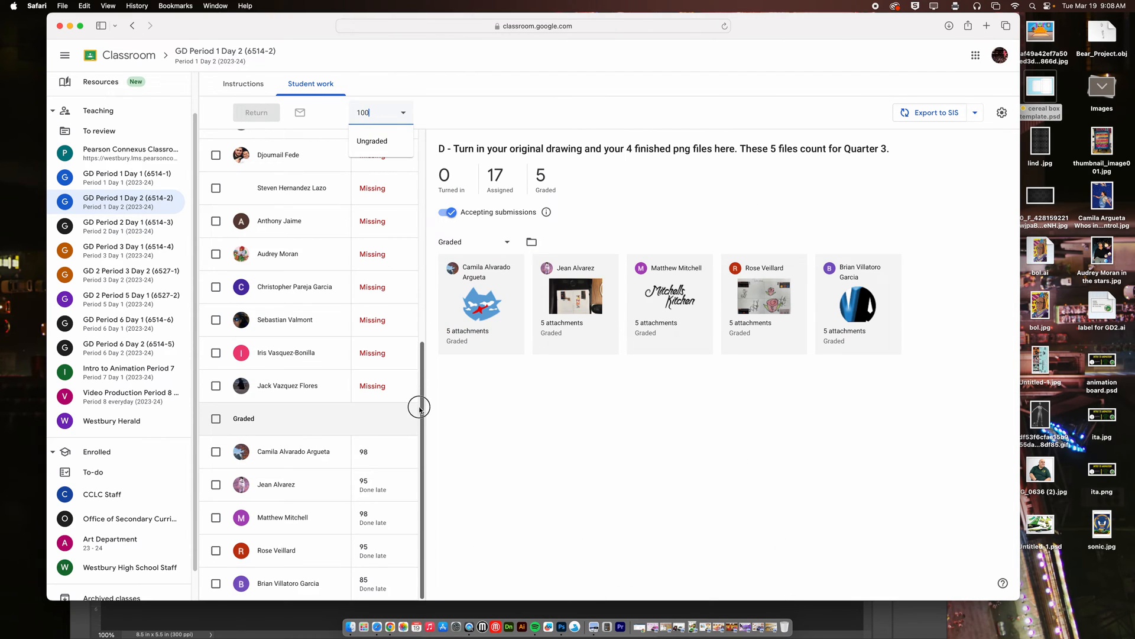
Review the logo files submitted by each of the graded students, one student after another.
click(275, 485)
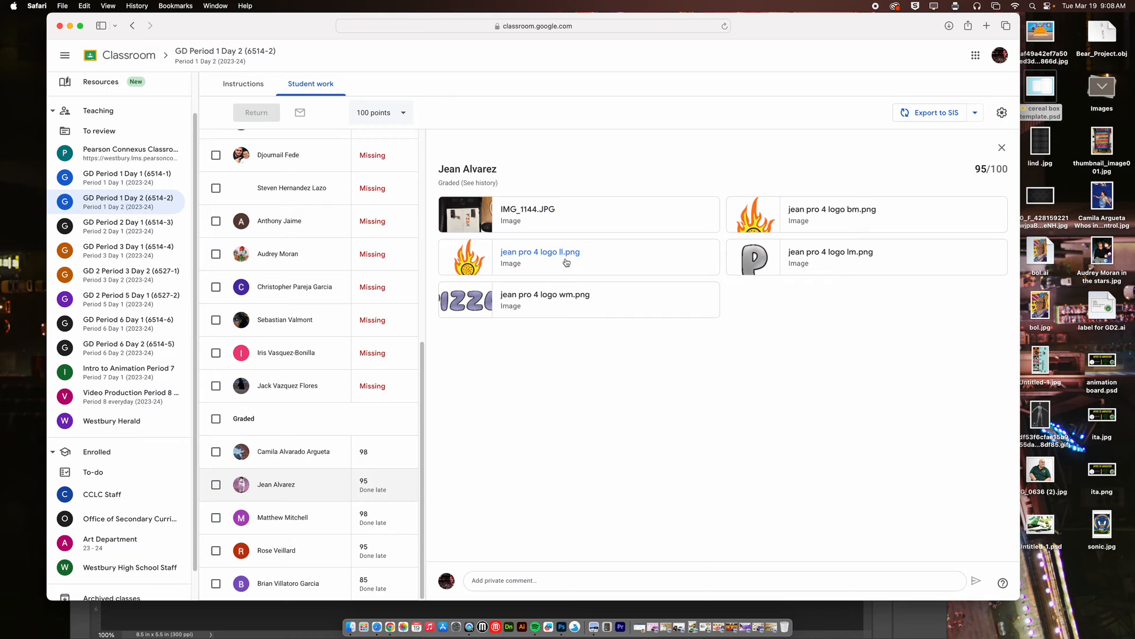
click(327, 522)
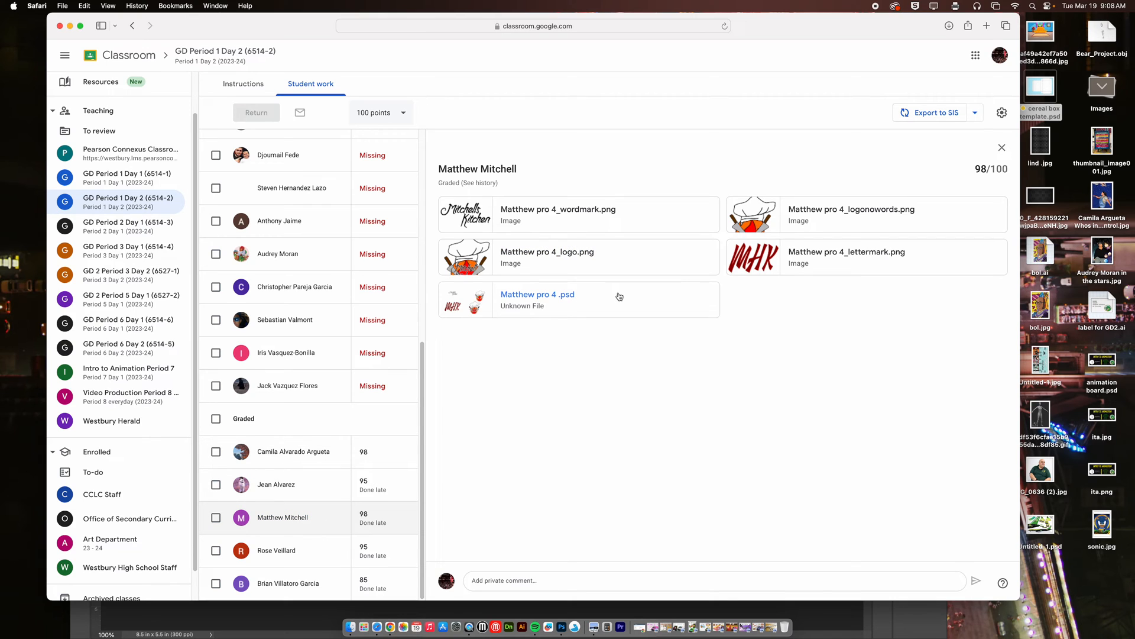
click(322, 559)
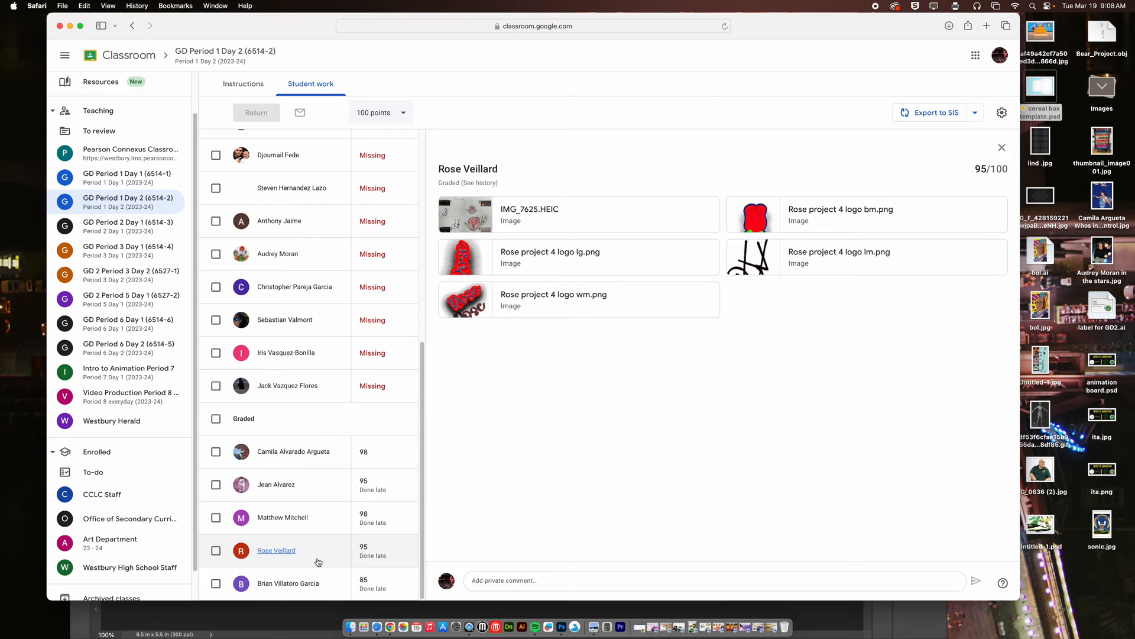
click(329, 578)
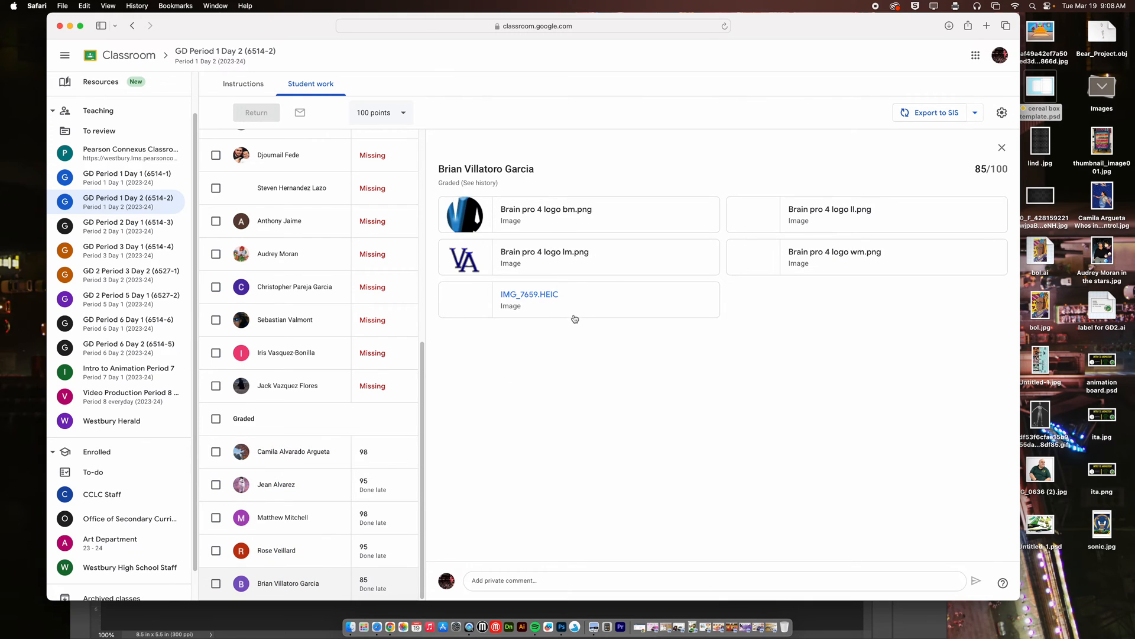
click(306, 456)
Return to the class's Classwork list and open the graded submissions for the Project 4.5 fully completed logo board.
click(237, 85)
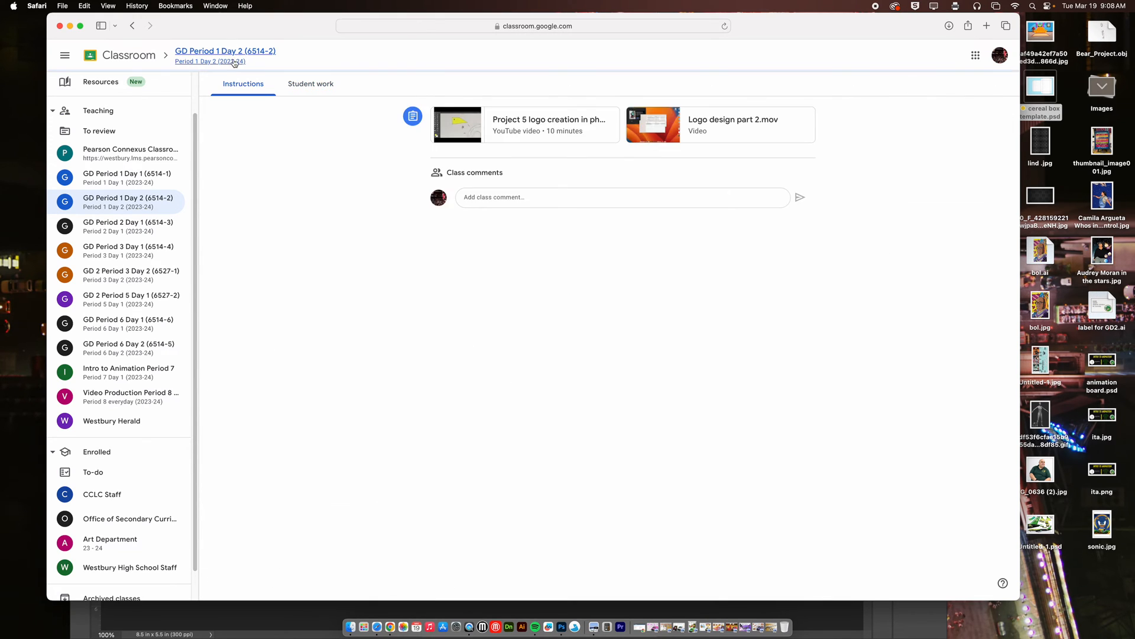
click(226, 57)
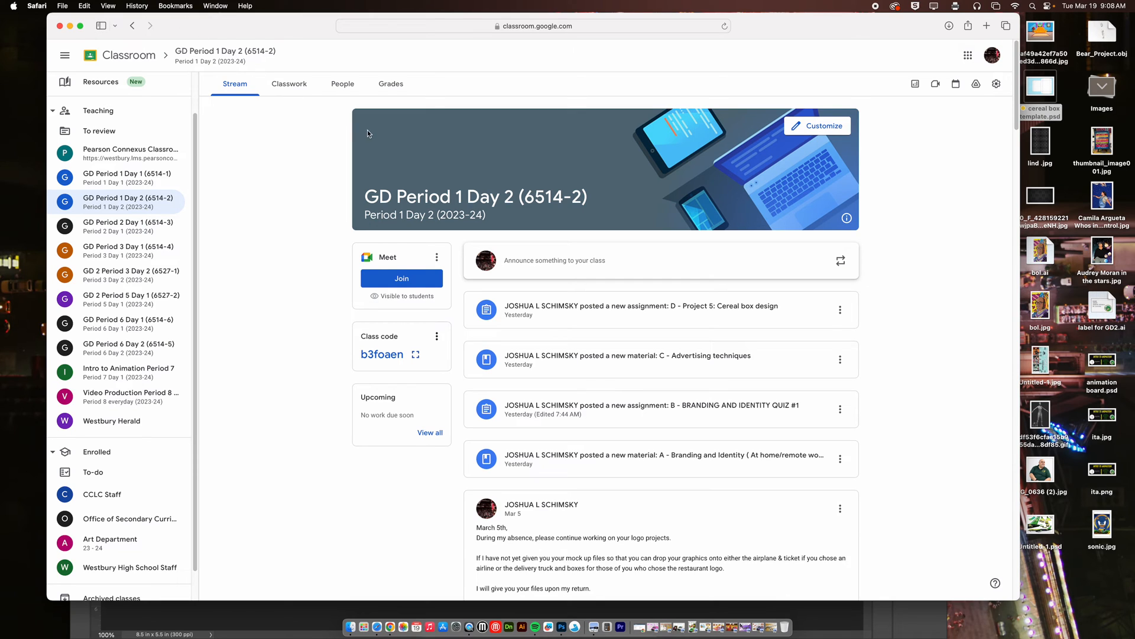
click(279, 90)
click(527, 361)
scroll(527, 366, down, 3)
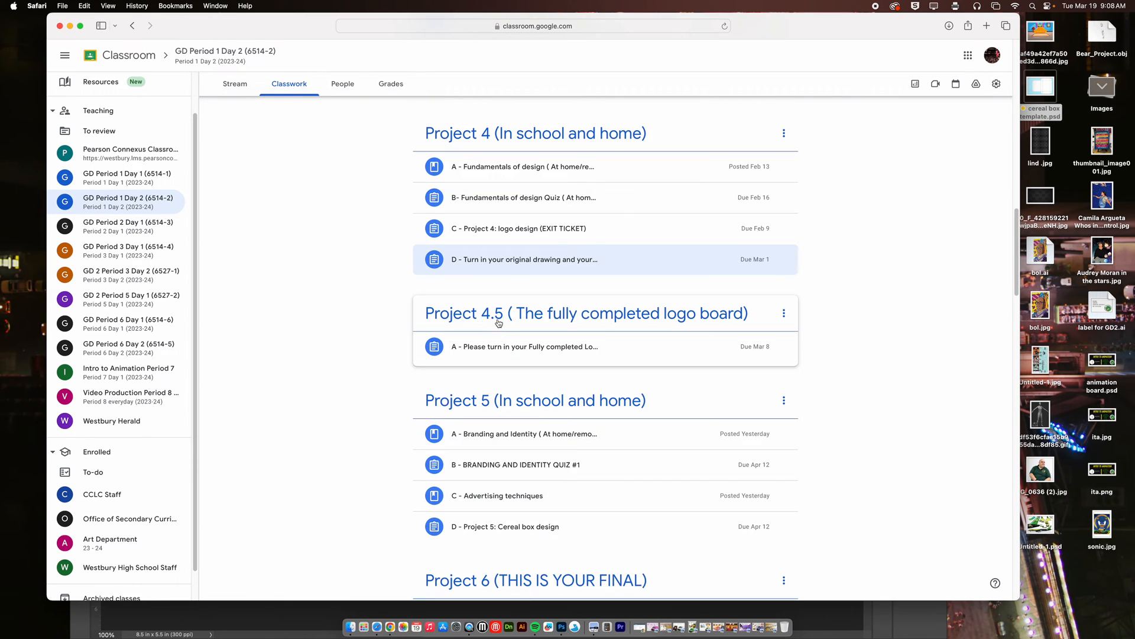
click(514, 348)
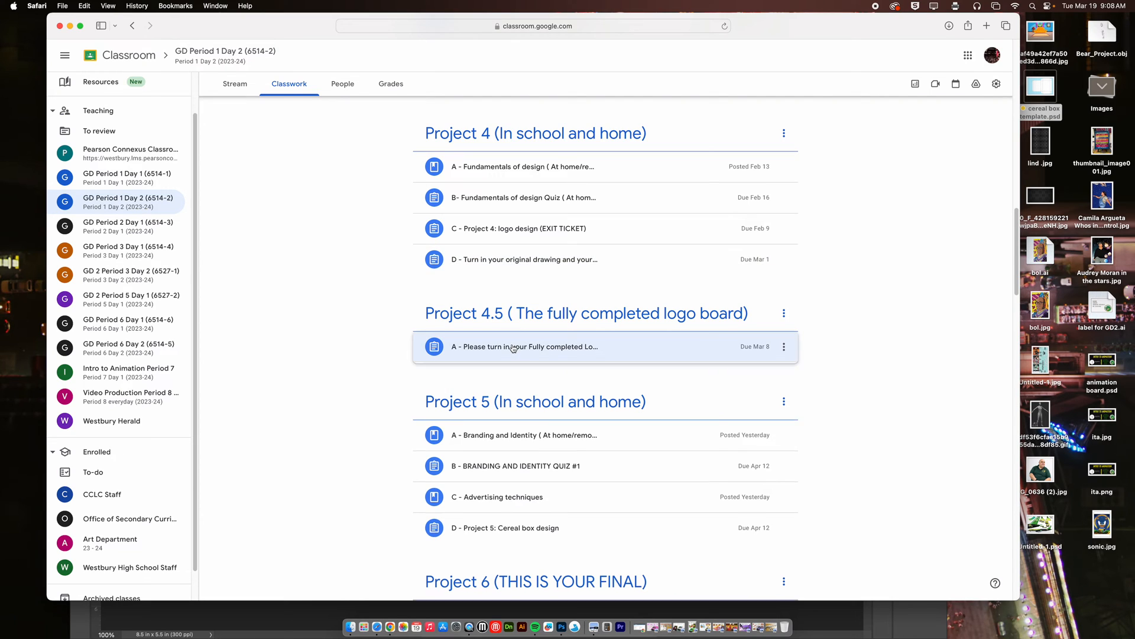
click(757, 406)
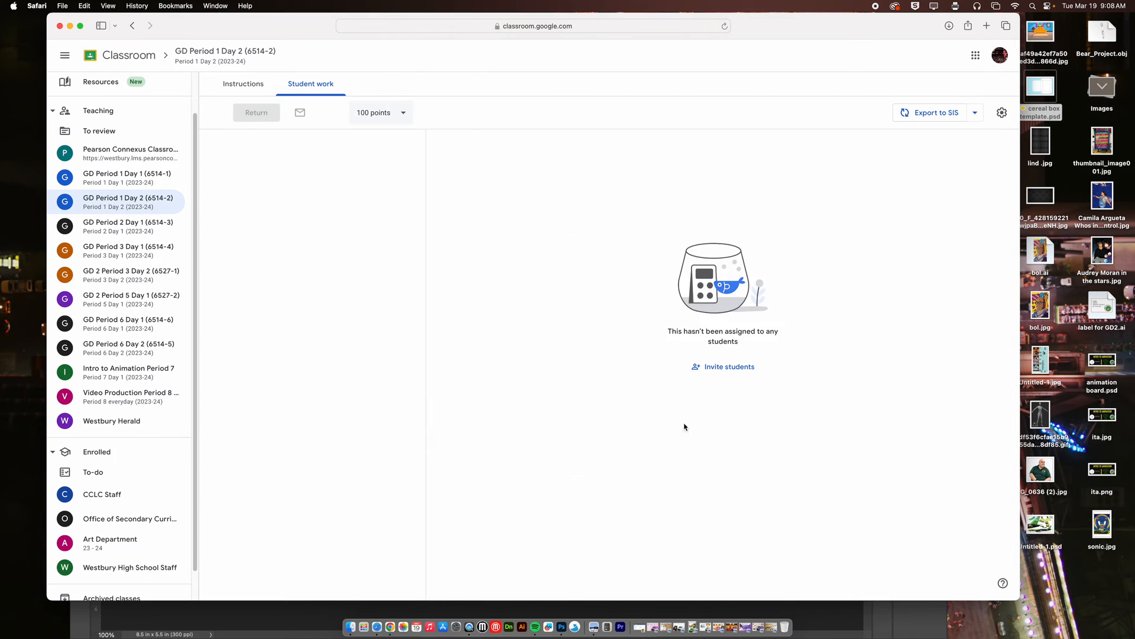
Open the final project image submitted by the first graded student of the logo board assignment.
drag(424, 402, 424, 597)
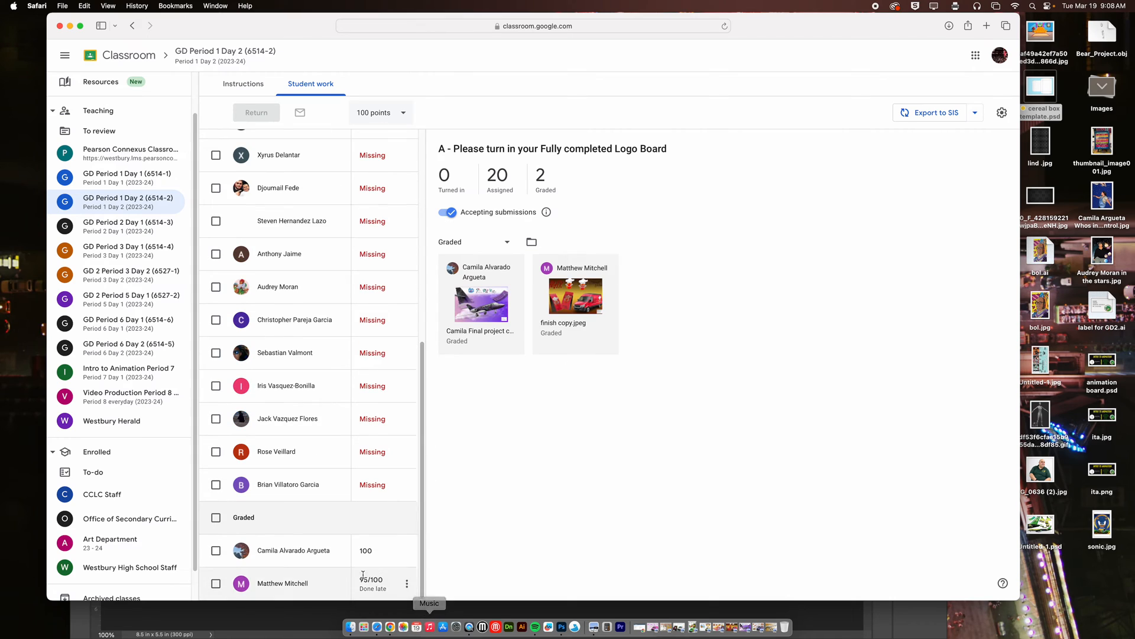
click(328, 558)
click(559, 220)
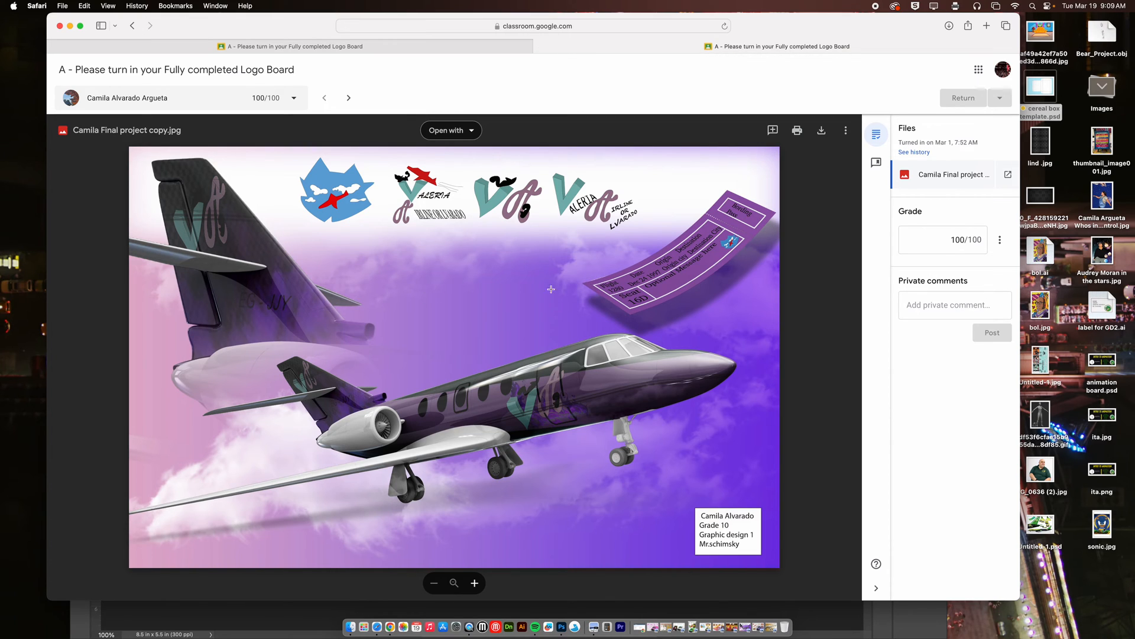
Restore the minimized student logo board images one after another to look at the finished examples.
click(660, 628)
click(662, 628)
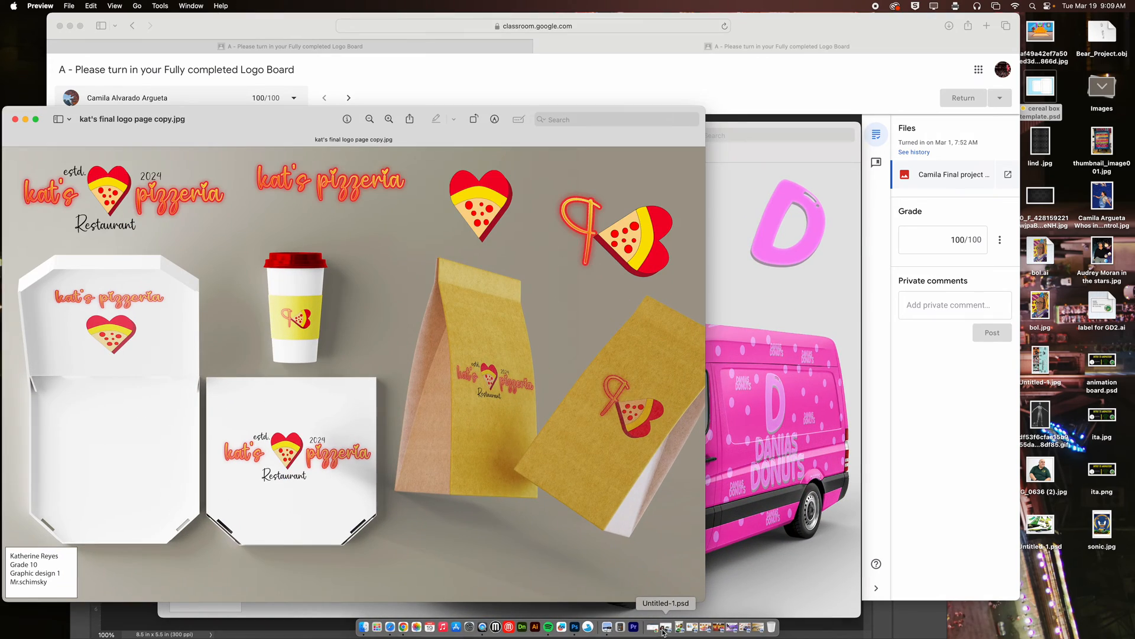
click(666, 630)
click(677, 628)
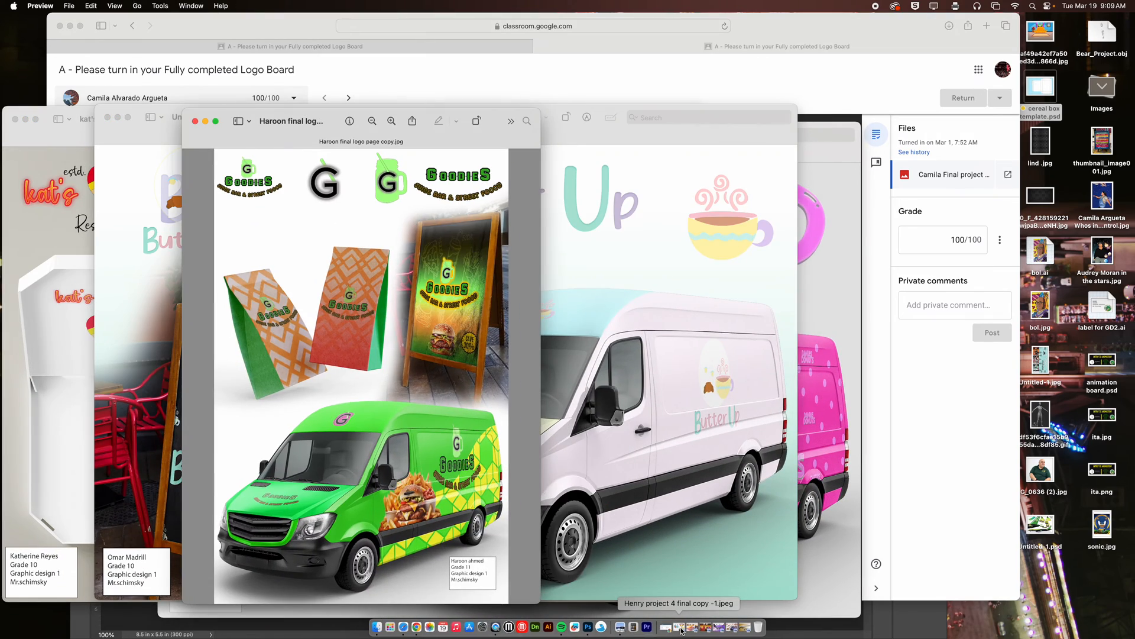
click(684, 631)
click(689, 631)
click(693, 629)
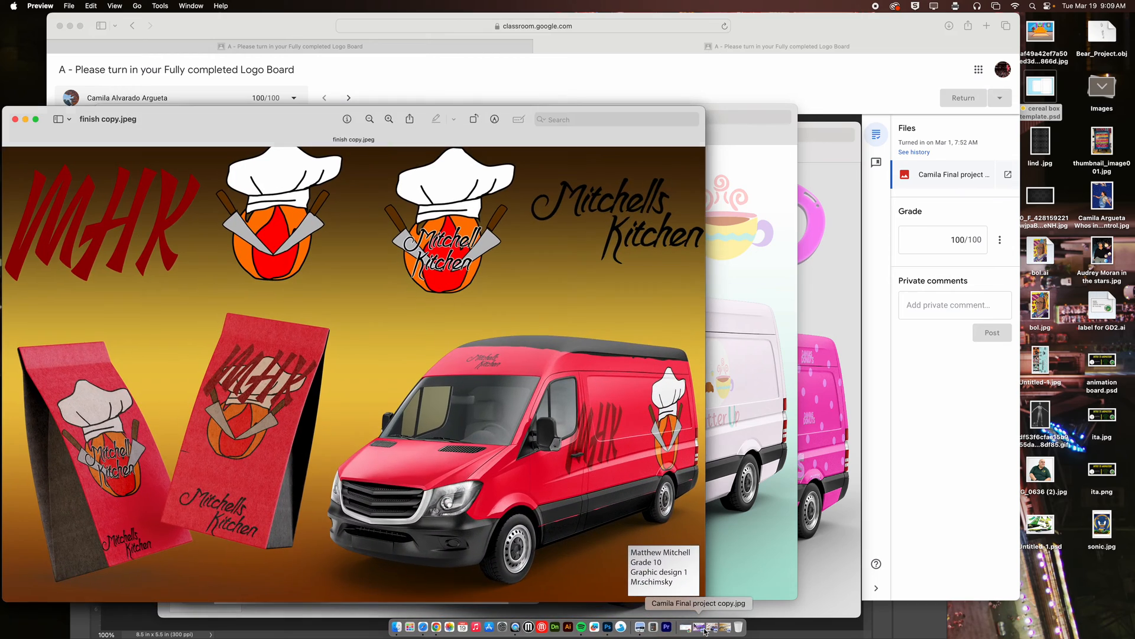
click(707, 630)
click(709, 631)
click(714, 630)
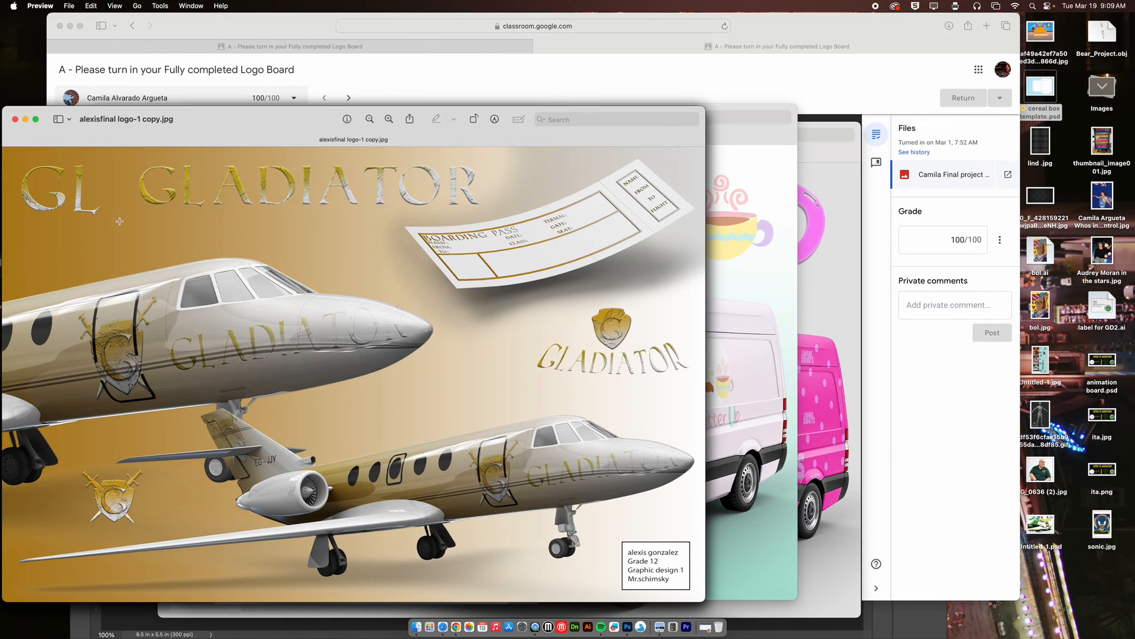
Minimize all the restored logo board image windows to uncover the Classroom submission again.
click(25, 119)
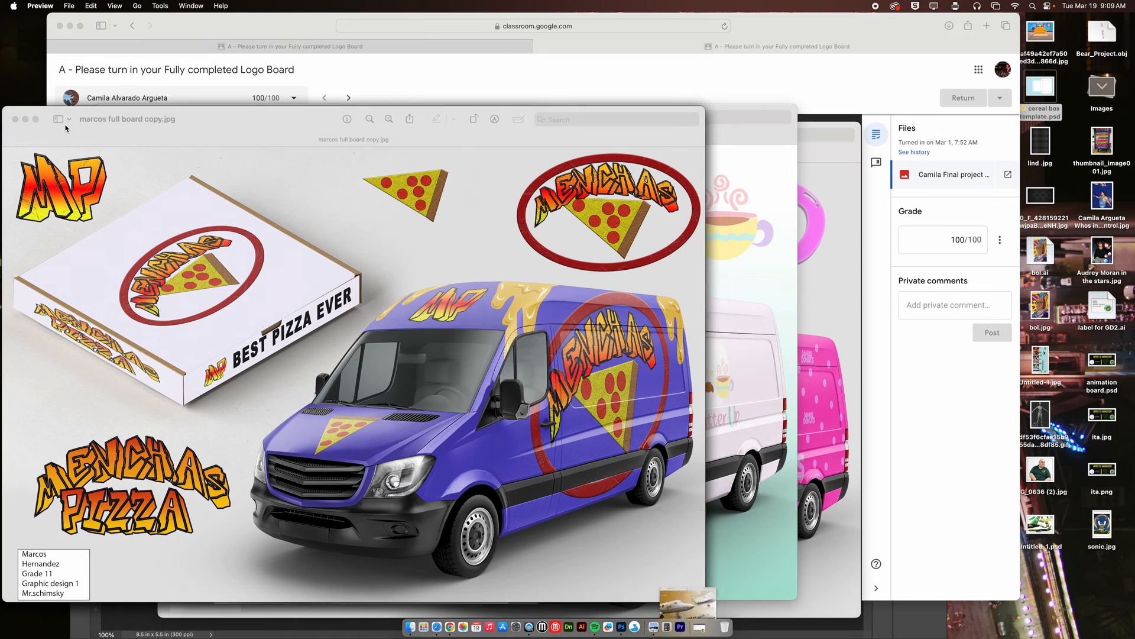
click(24, 119)
click(25, 119)
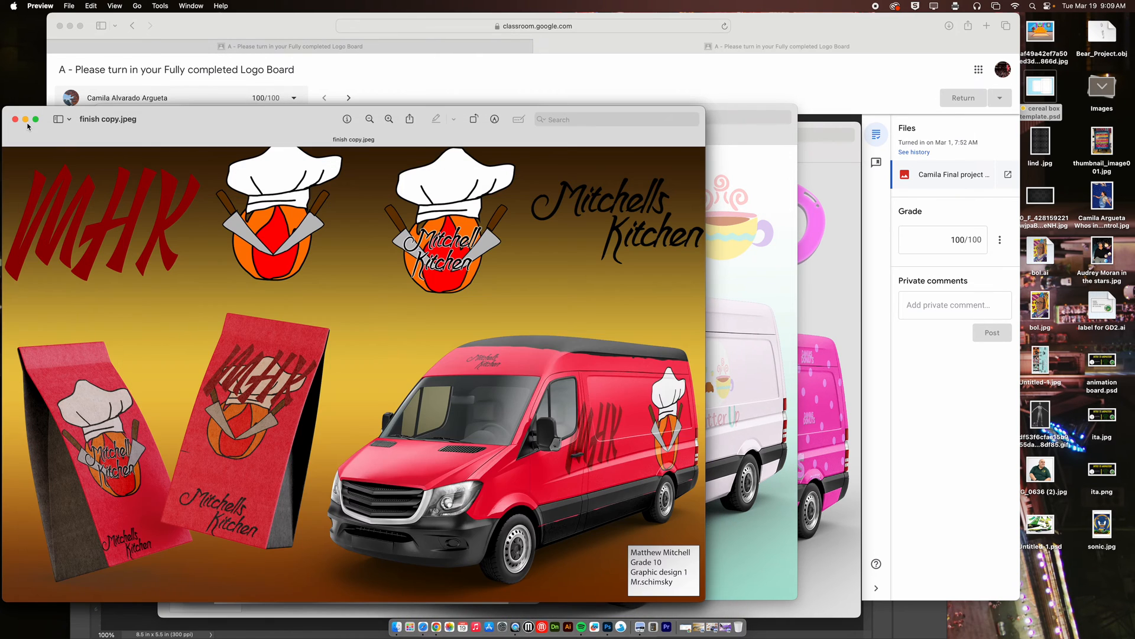
click(24, 119)
click(25, 119)
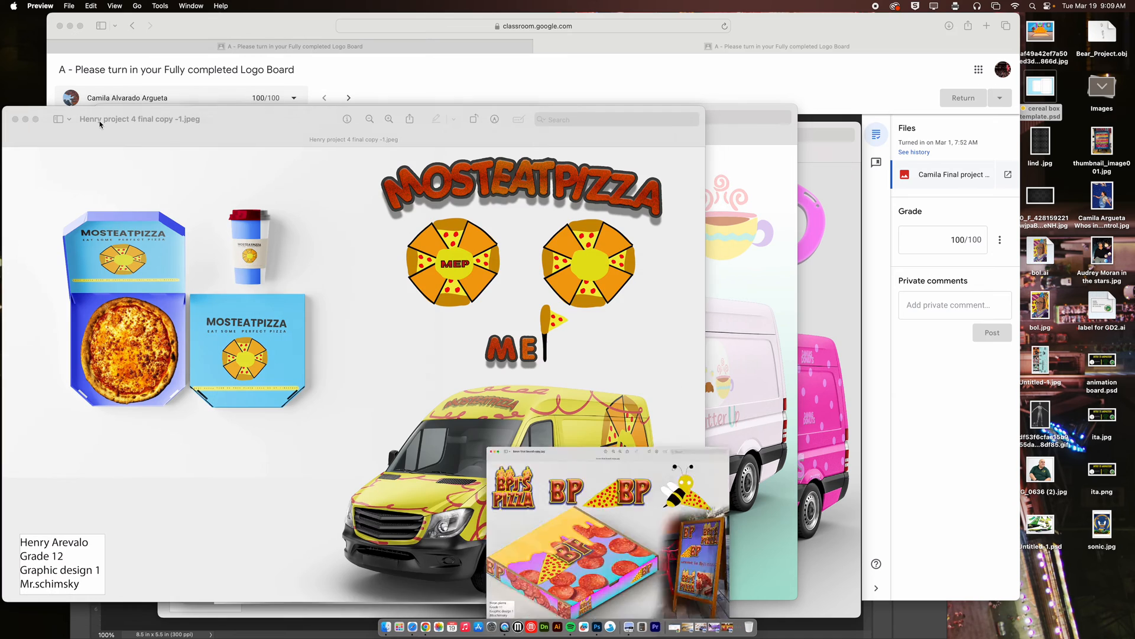
click(25, 119)
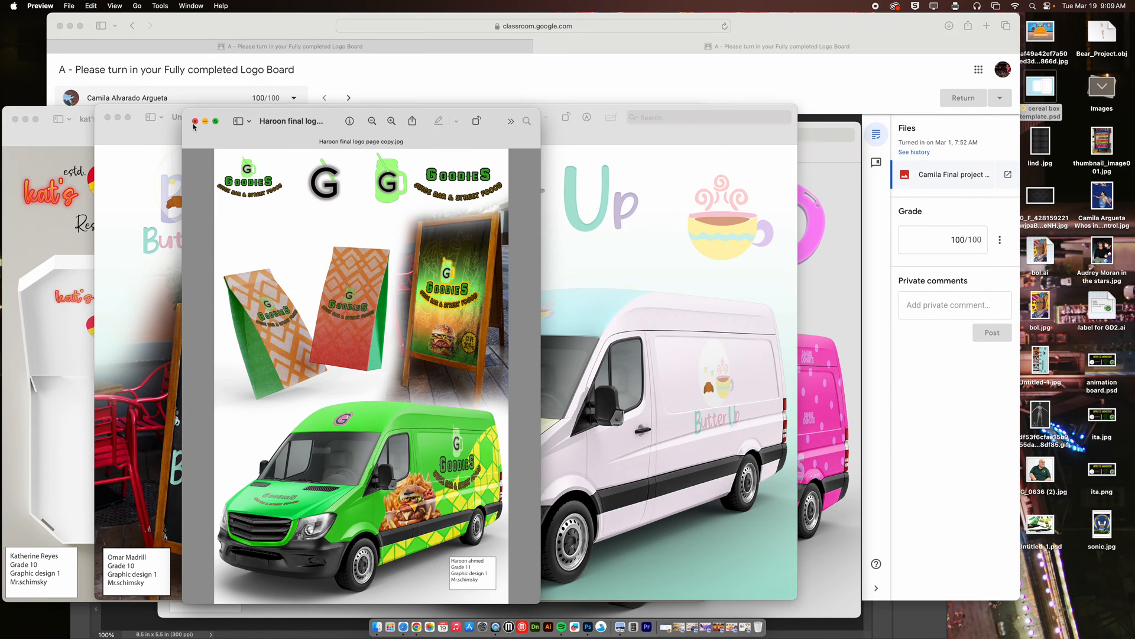
click(206, 121)
click(117, 118)
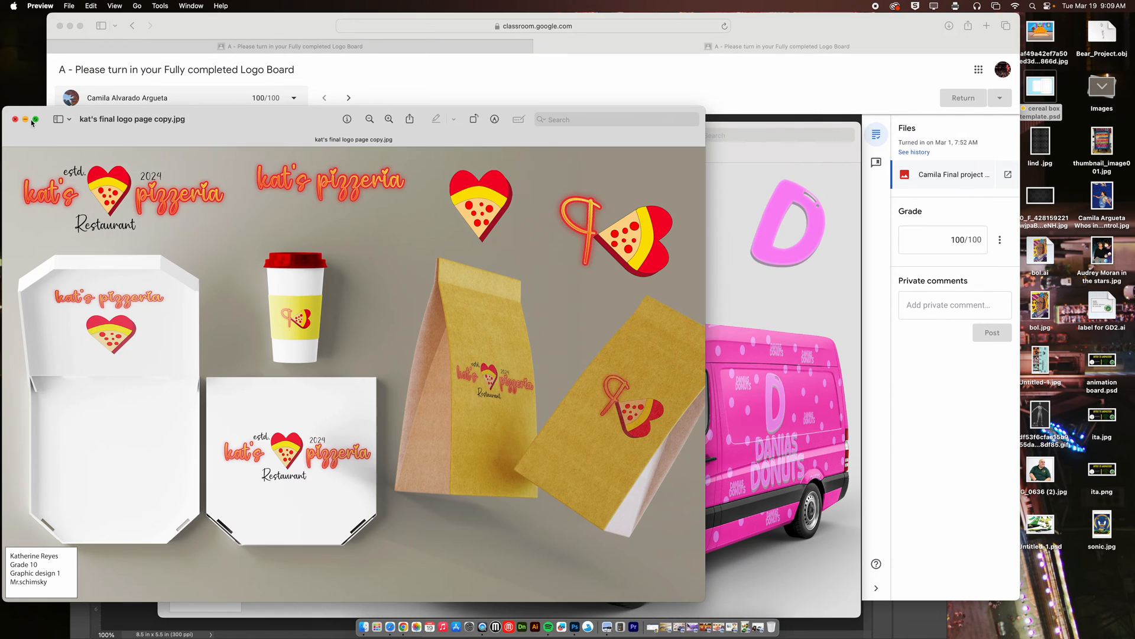
click(25, 120)
click(181, 136)
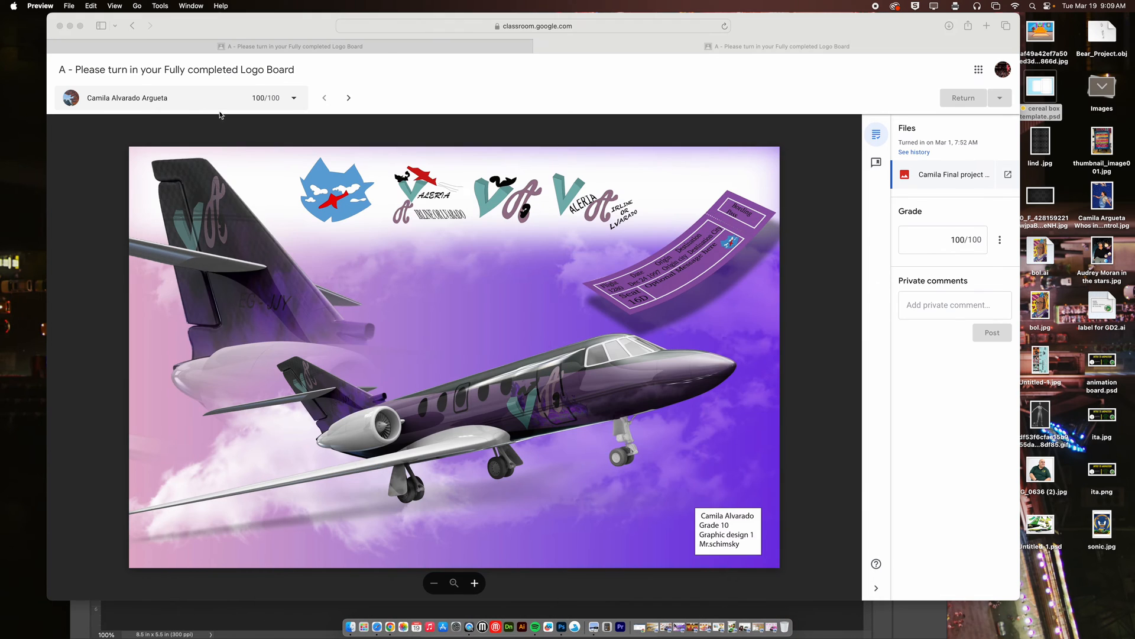
Go back to the class's Classwork list and expand Project 5's "C - Advertising techniques" material.
click(512, 48)
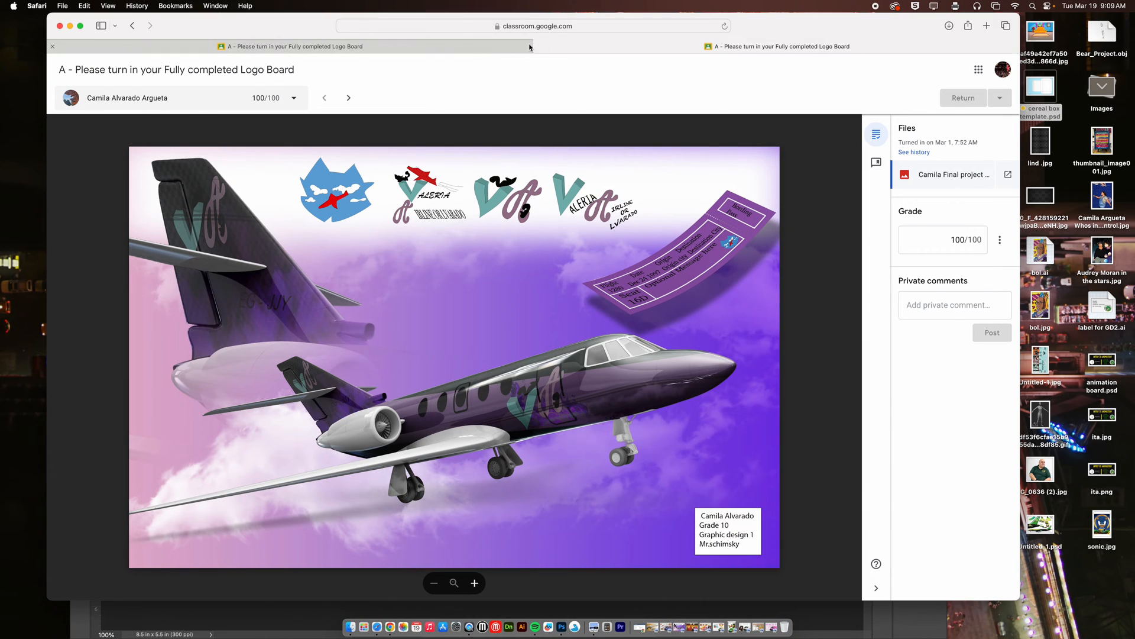
click(492, 48)
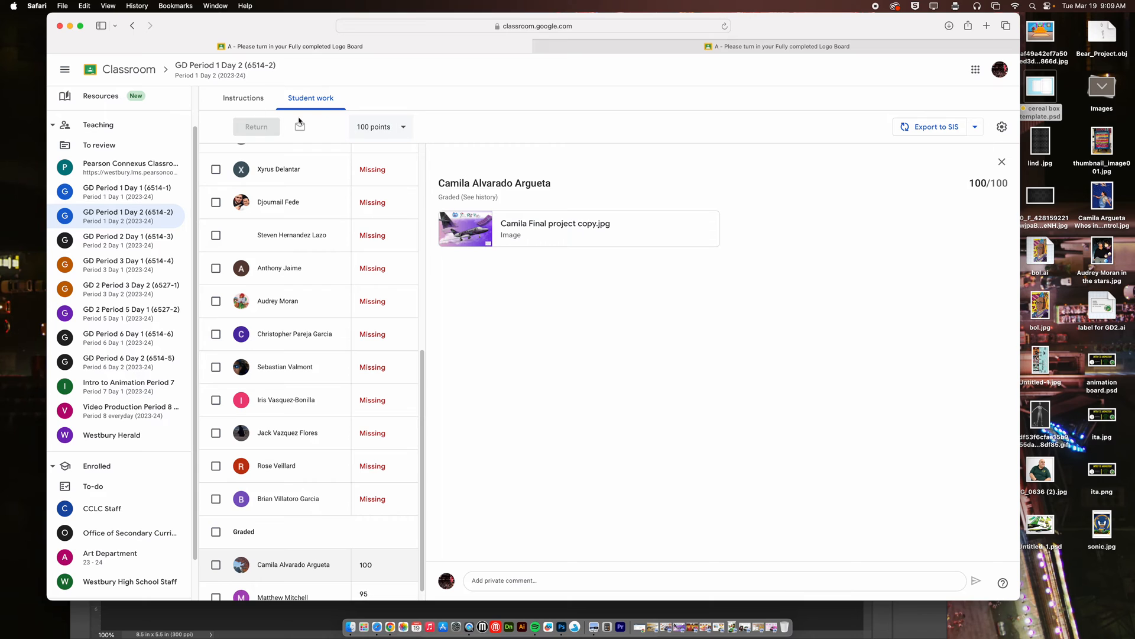
click(208, 73)
click(283, 99)
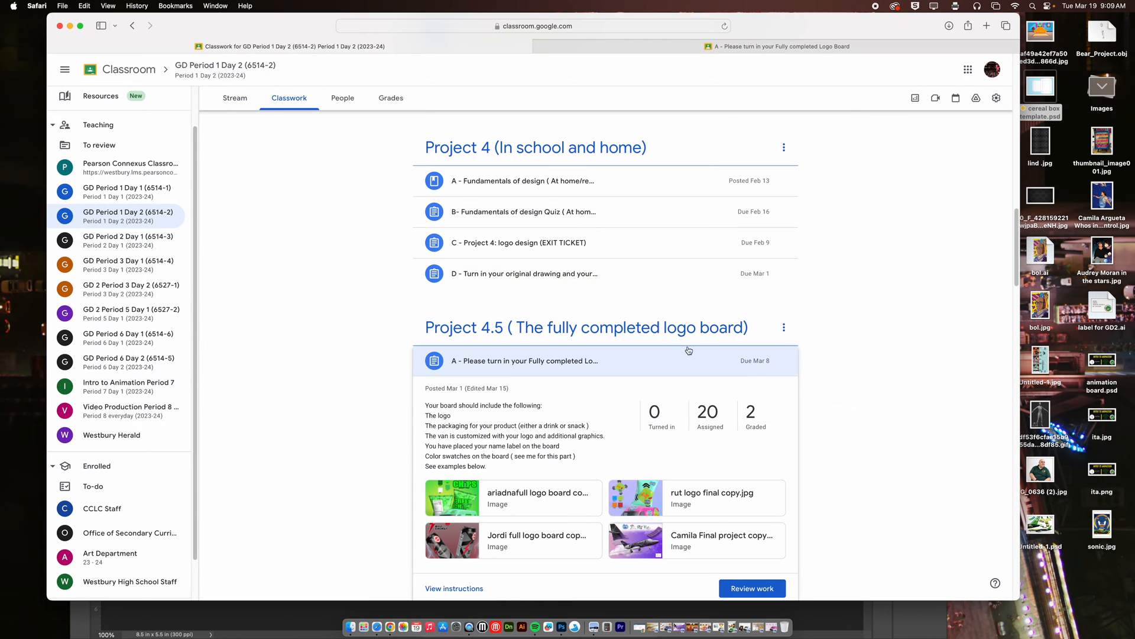
scroll(792, 383, down, 6)
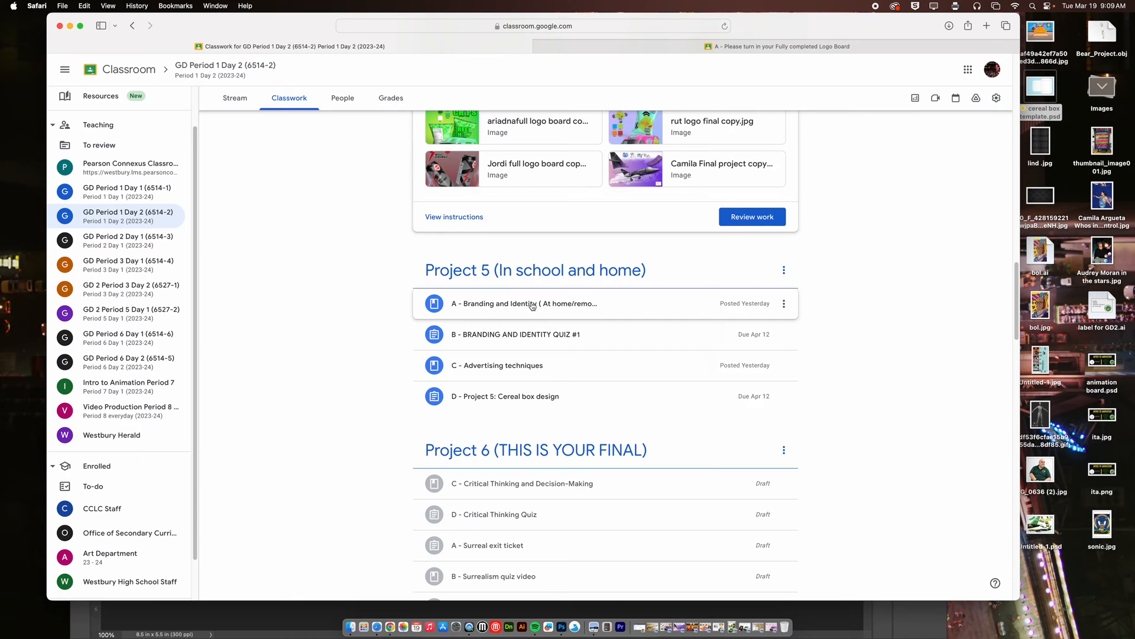
click(522, 363)
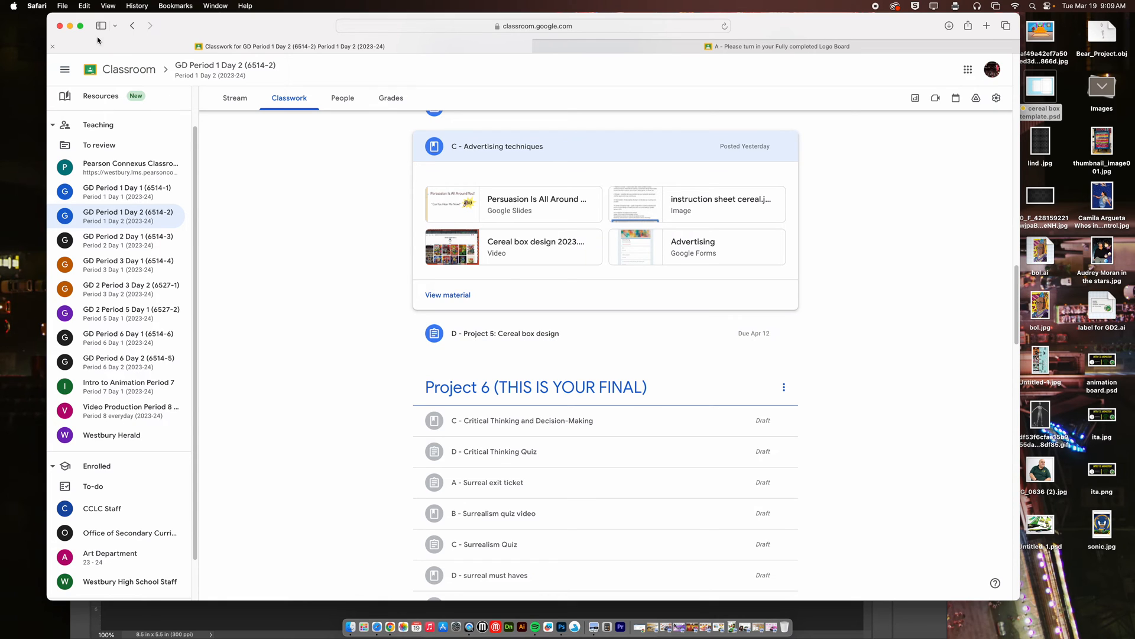
Minimize the browser, switch to the cereal box template in Photoshop and hide the extras, including the grid.
click(70, 27)
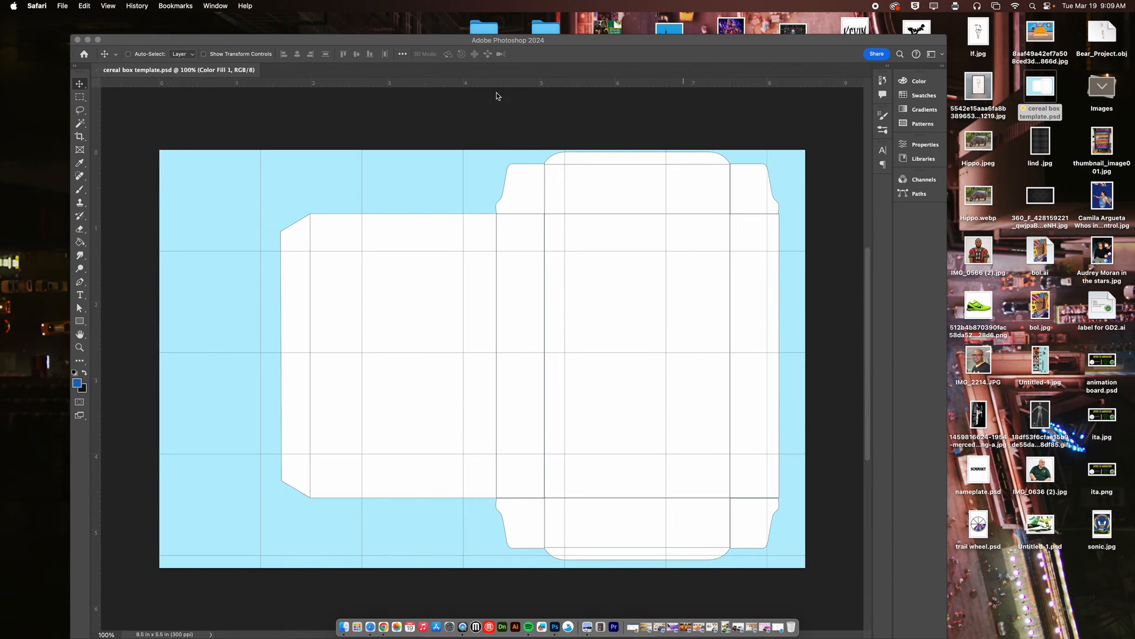
drag(449, 47, 417, 46)
click(299, 6)
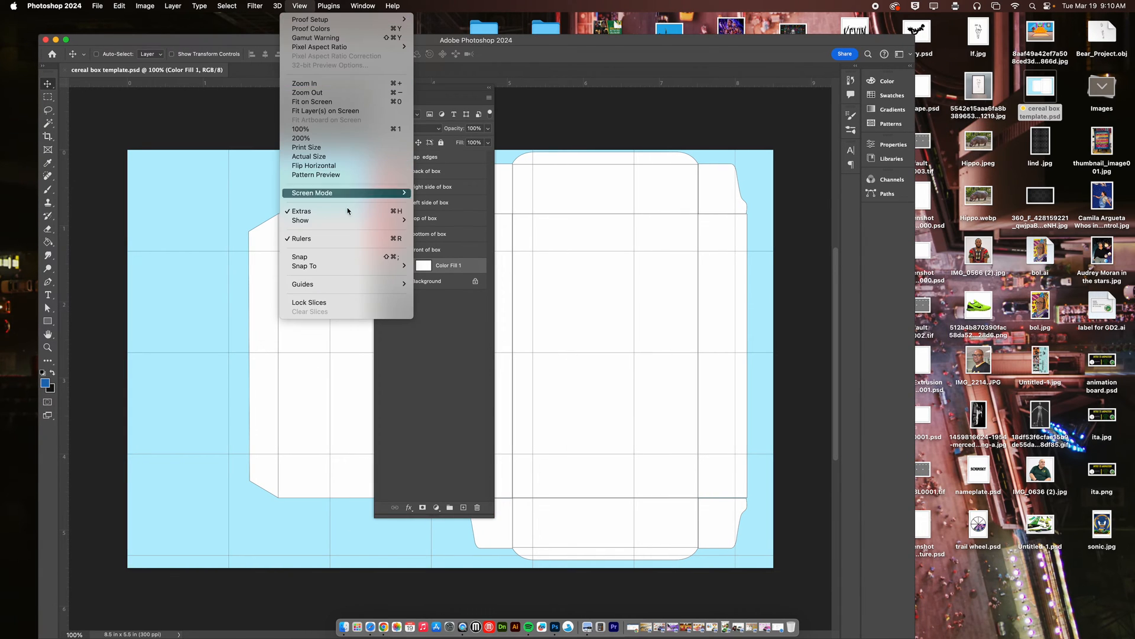
click(349, 210)
Dock the floating Layers panel beside the collapsed panels and shift the Photoshop window up on the screen.
drag(423, 91, 832, 221)
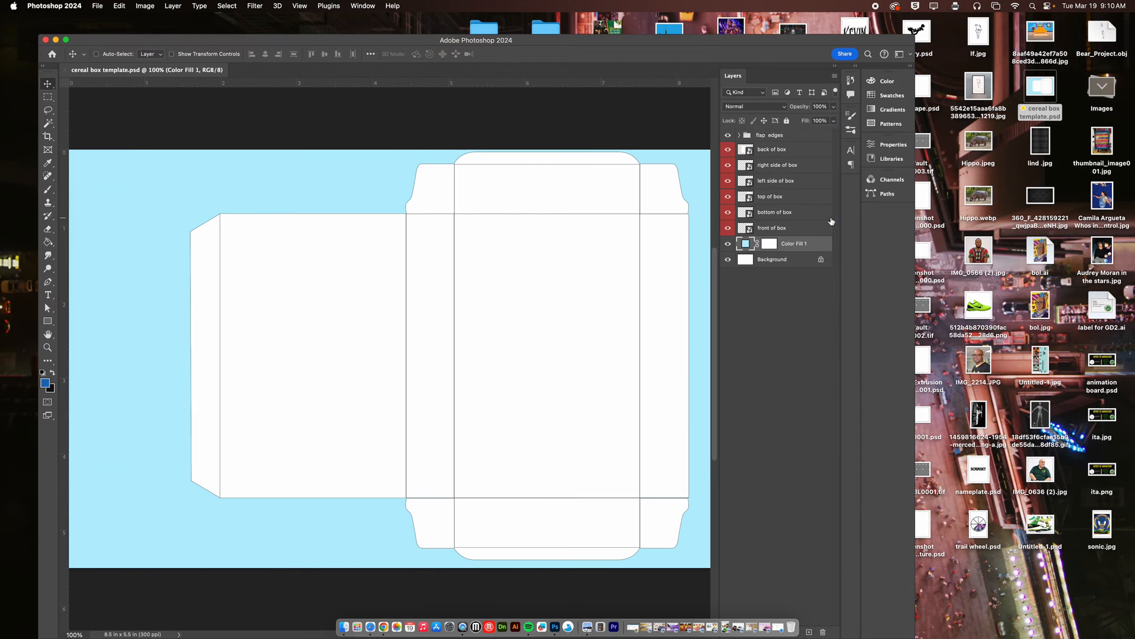
drag(656, 54, 660, 32)
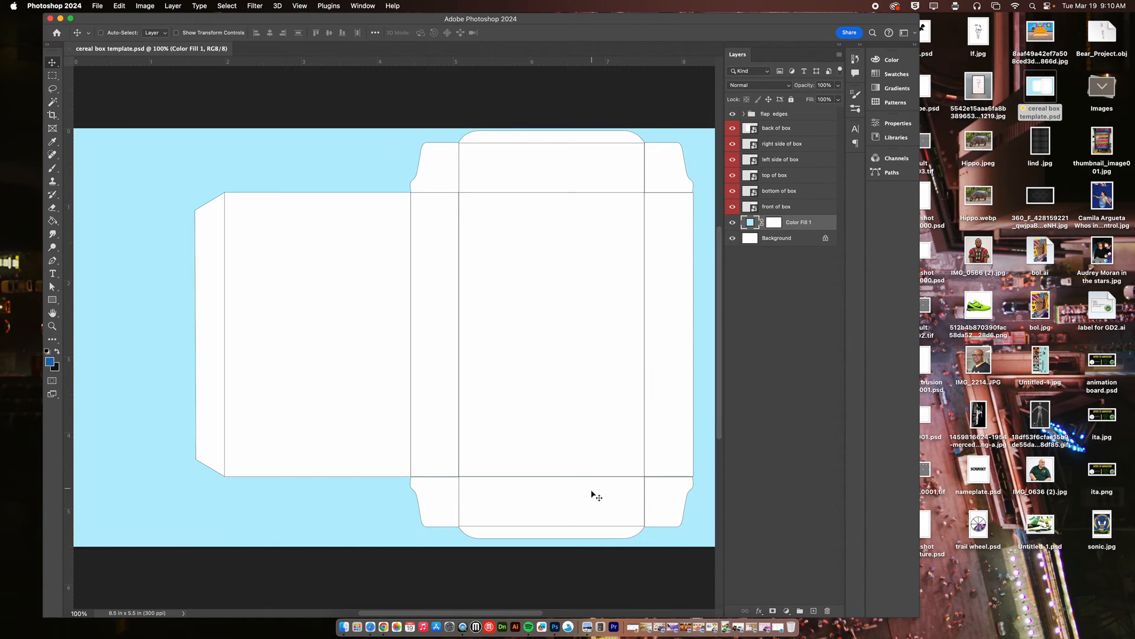
Switch to Chrome and search Google Images for "cereal box designs" in a new tab.
click(384, 626)
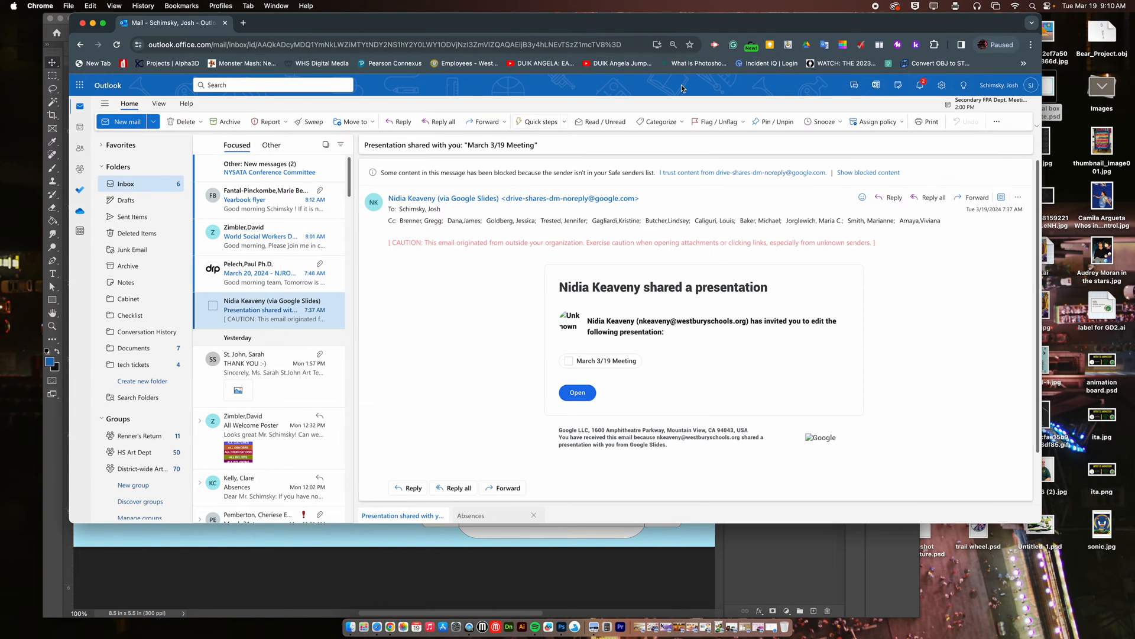
click(245, 24)
click(242, 45)
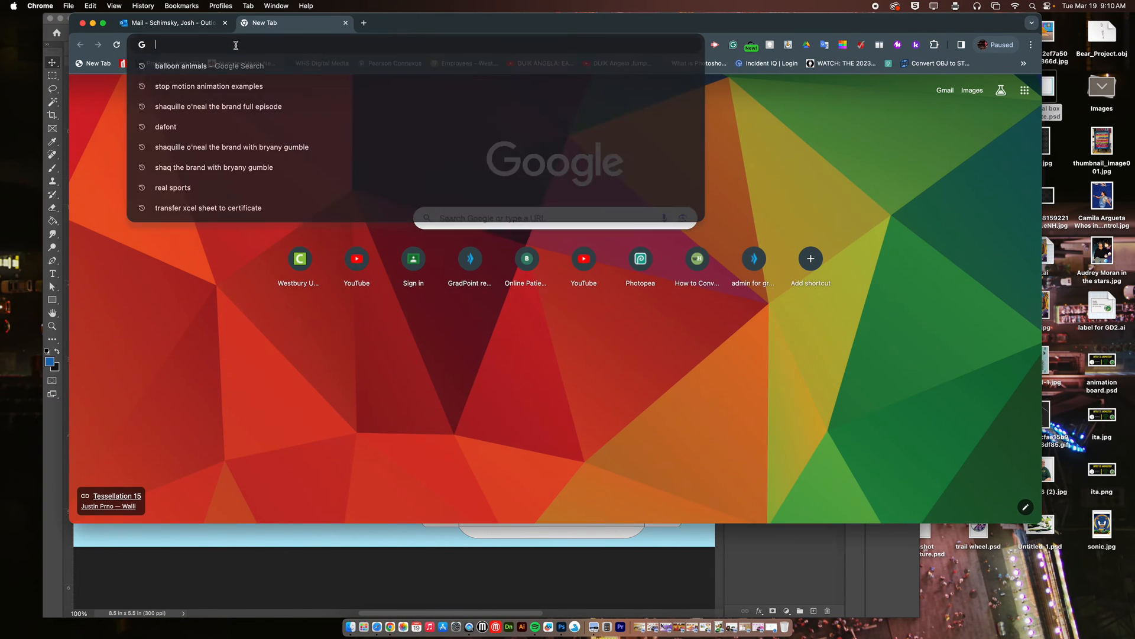
text(cere)
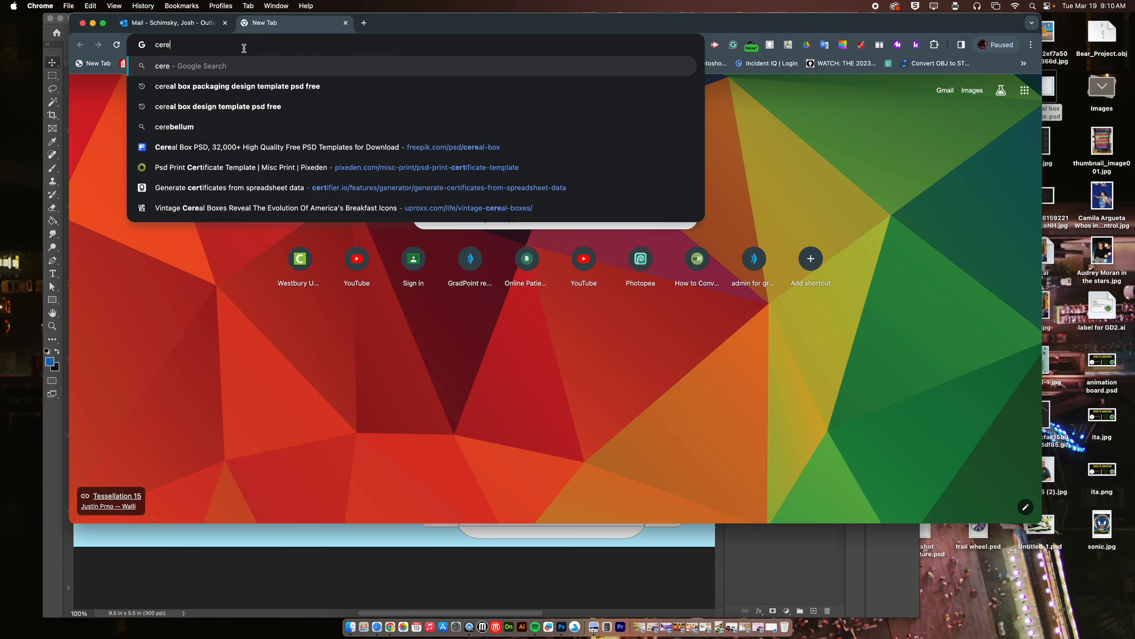
text(al b)
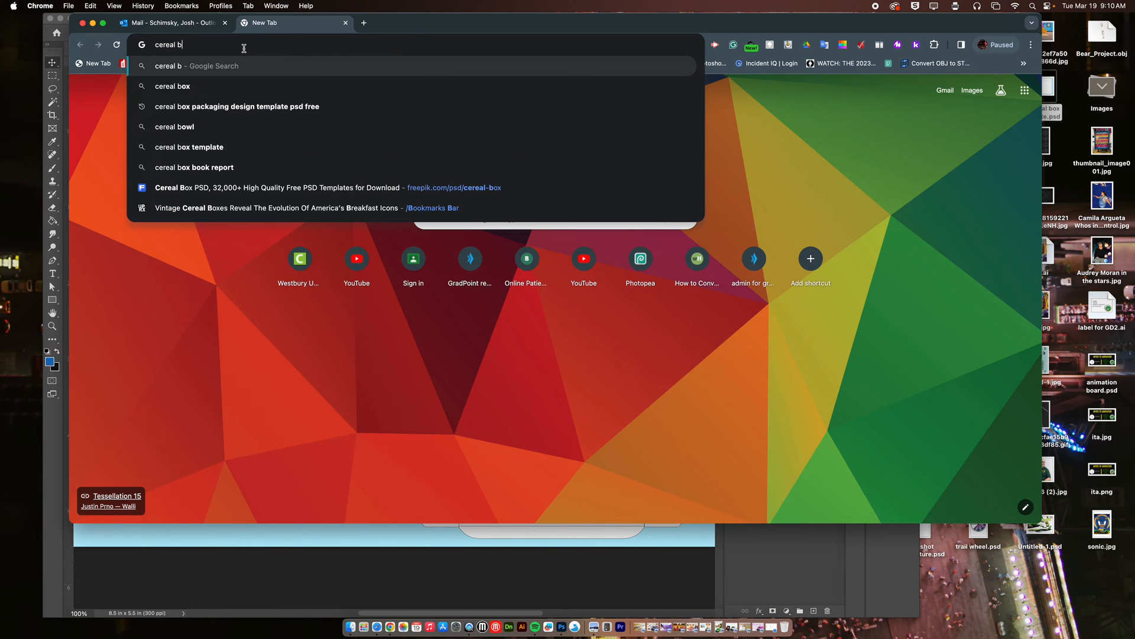
text(ox designs)
key(Return)
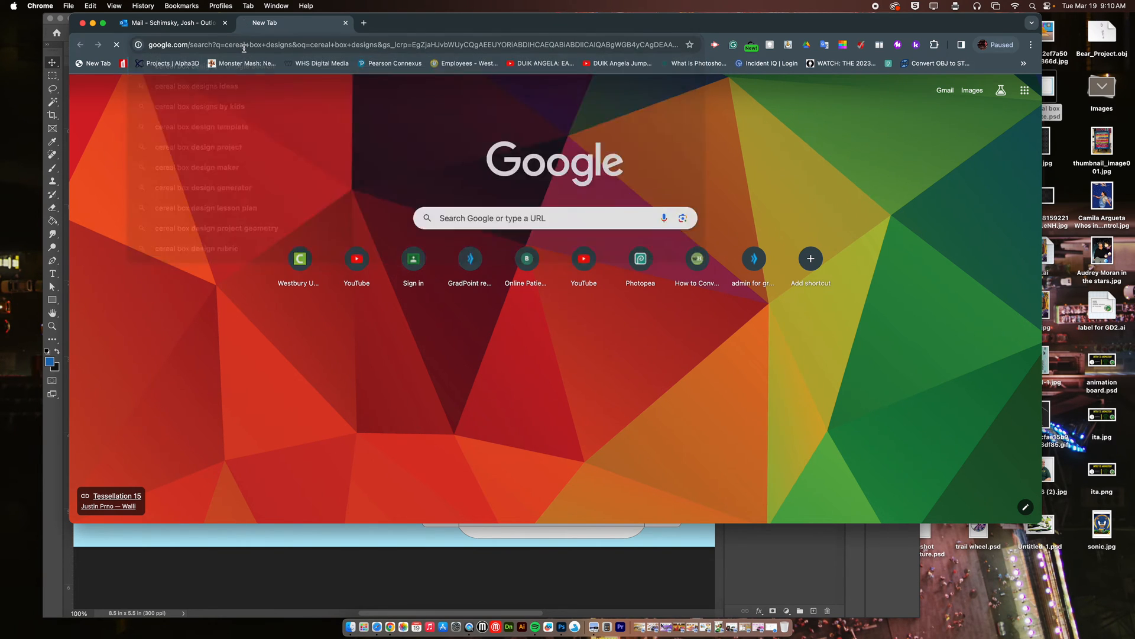
click(204, 143)
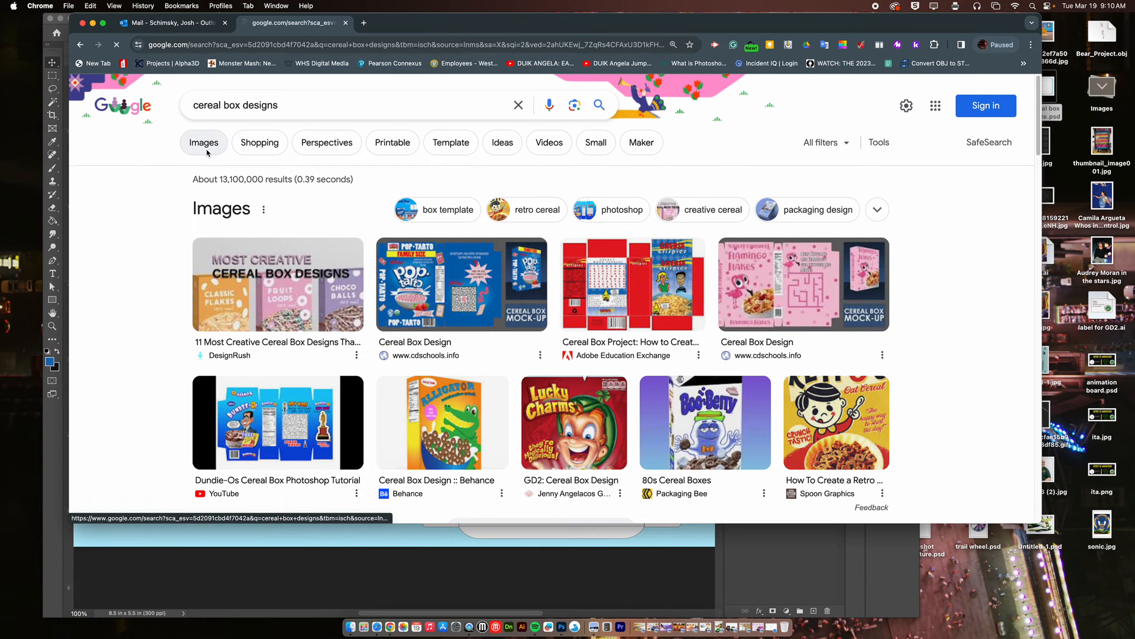
Browse the image results and preview the Zafari Zings, Fruity Flakes and Coco Crunch cereal box designs.
scroll(476, 290, down, 5)
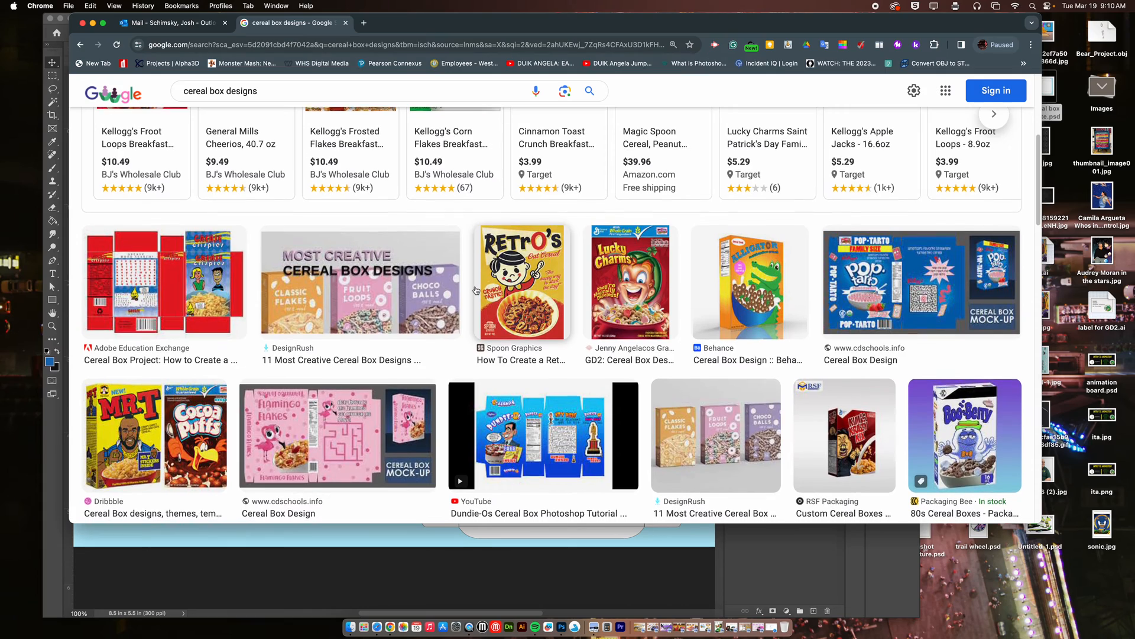
scroll(477, 291, down, 4)
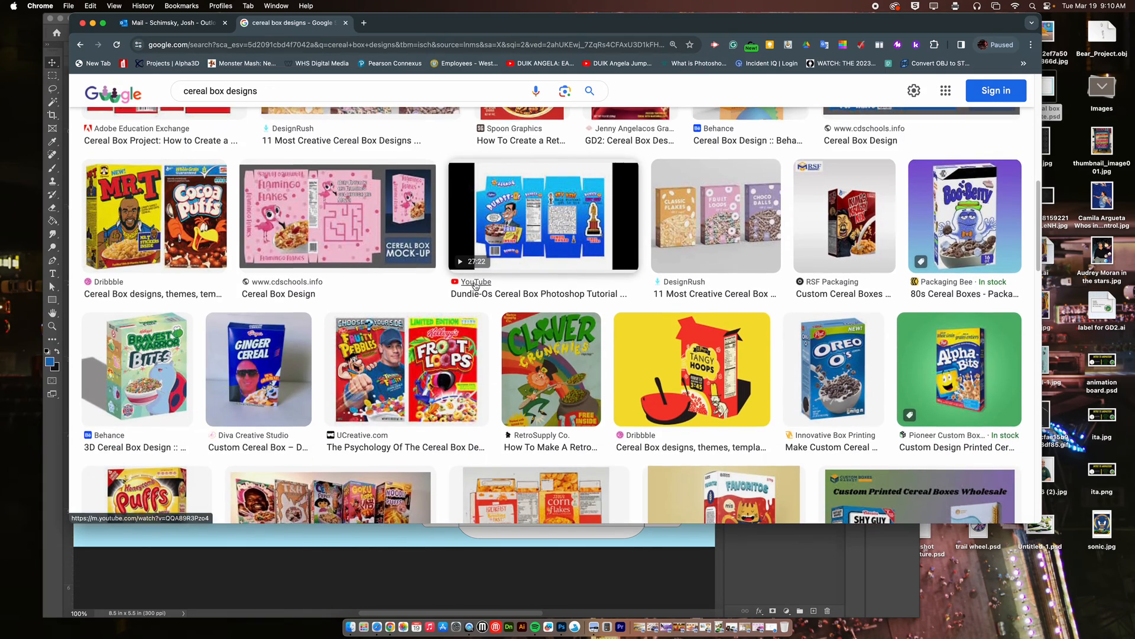
scroll(474, 287, down, 3)
scroll(474, 287, down, 7)
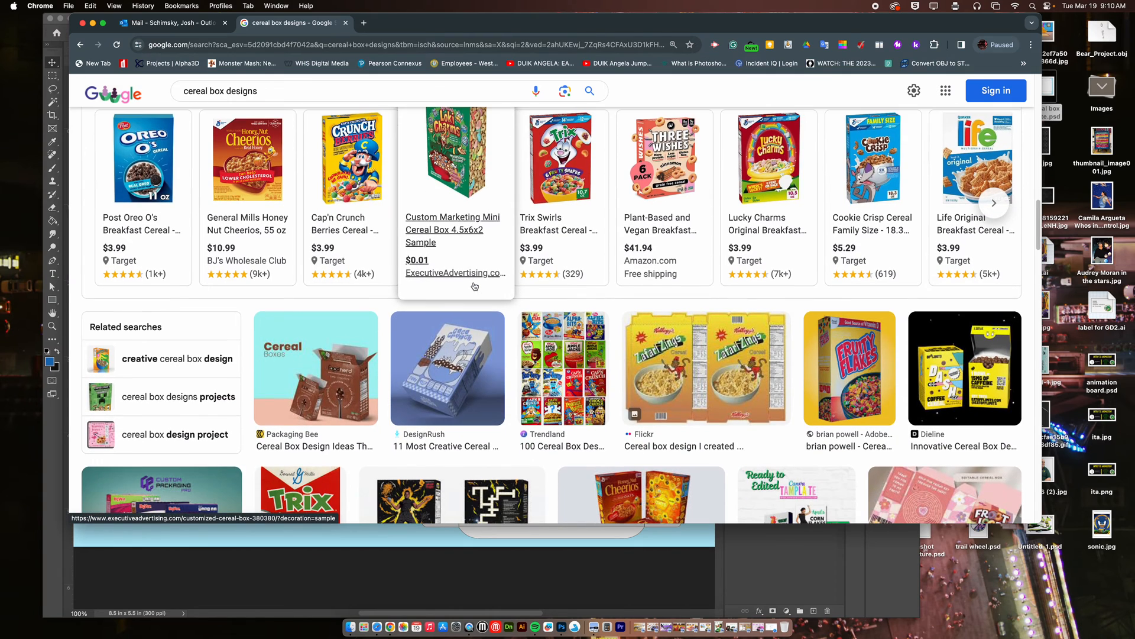
click(731, 375)
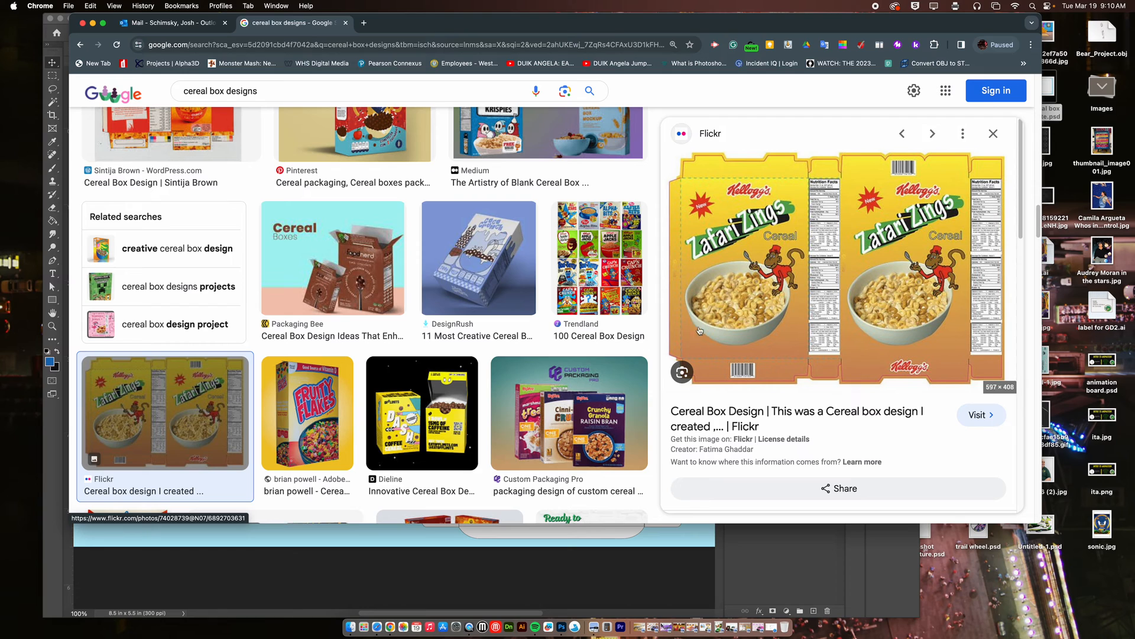
click(347, 401)
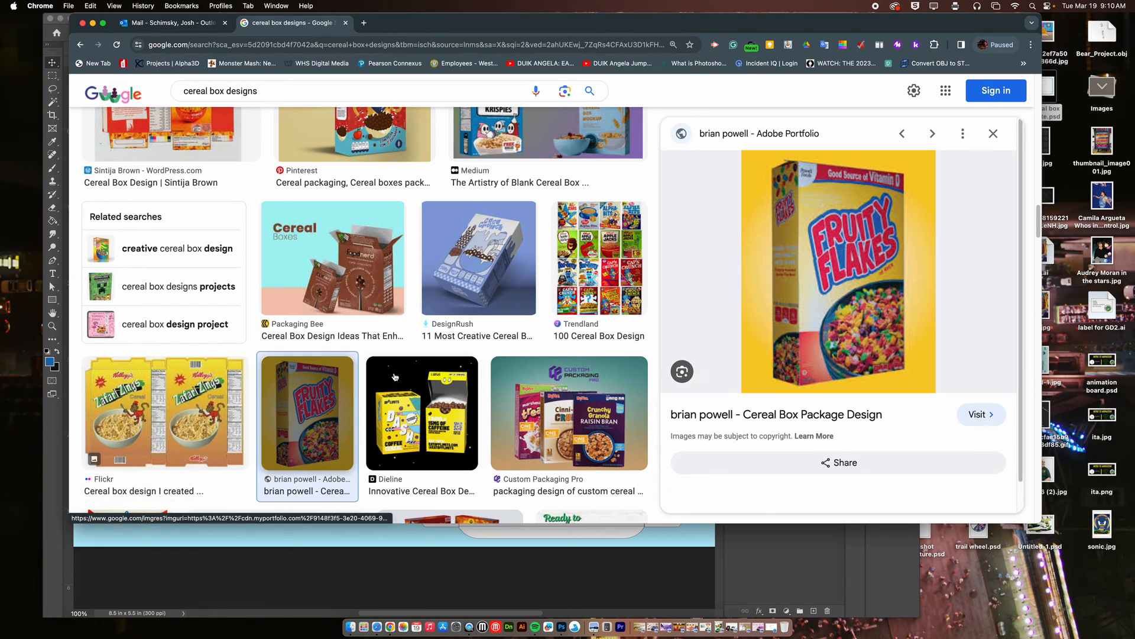
click(492, 259)
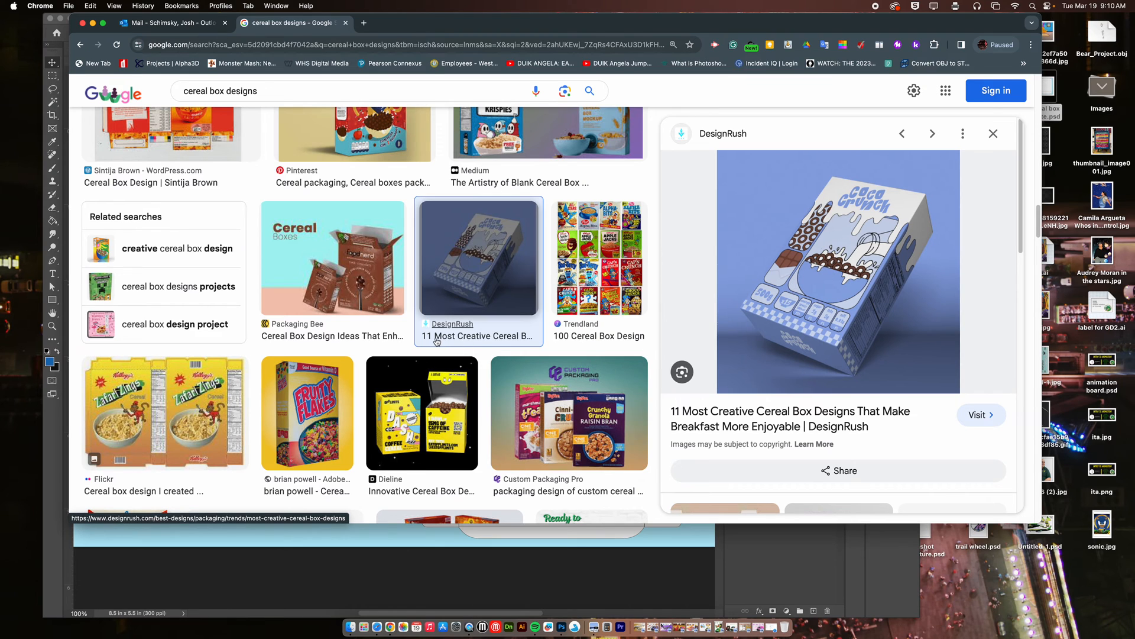
Look through more results and preview the flat Galacticos and Flamingo Flakes box layouts.
scroll(447, 344, down, 5)
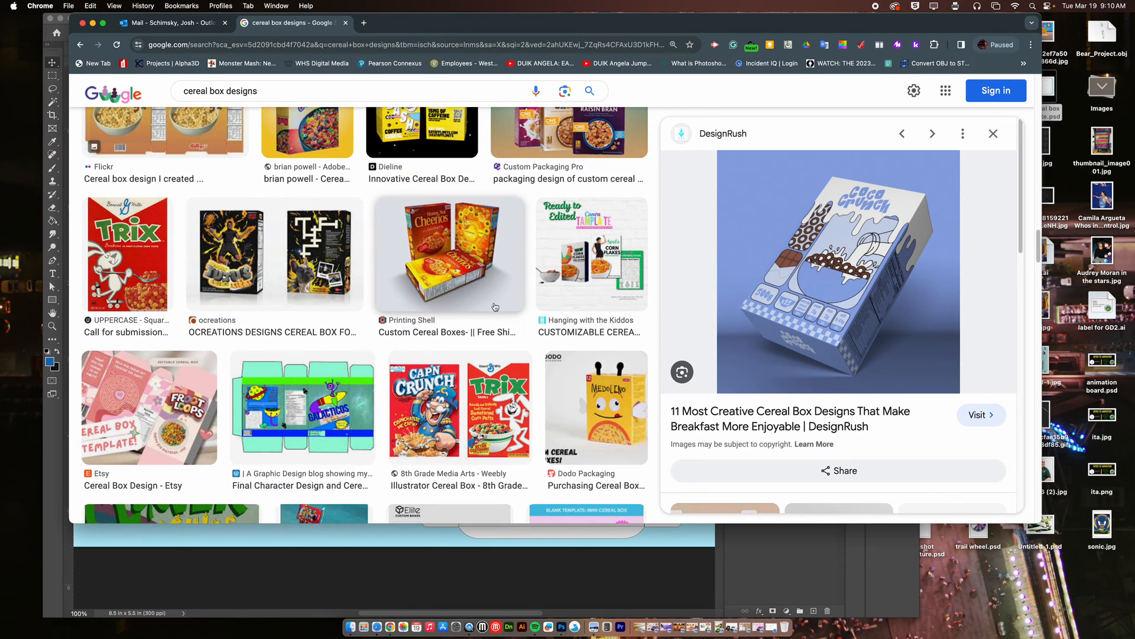
click(343, 376)
scroll(435, 376, down, 10)
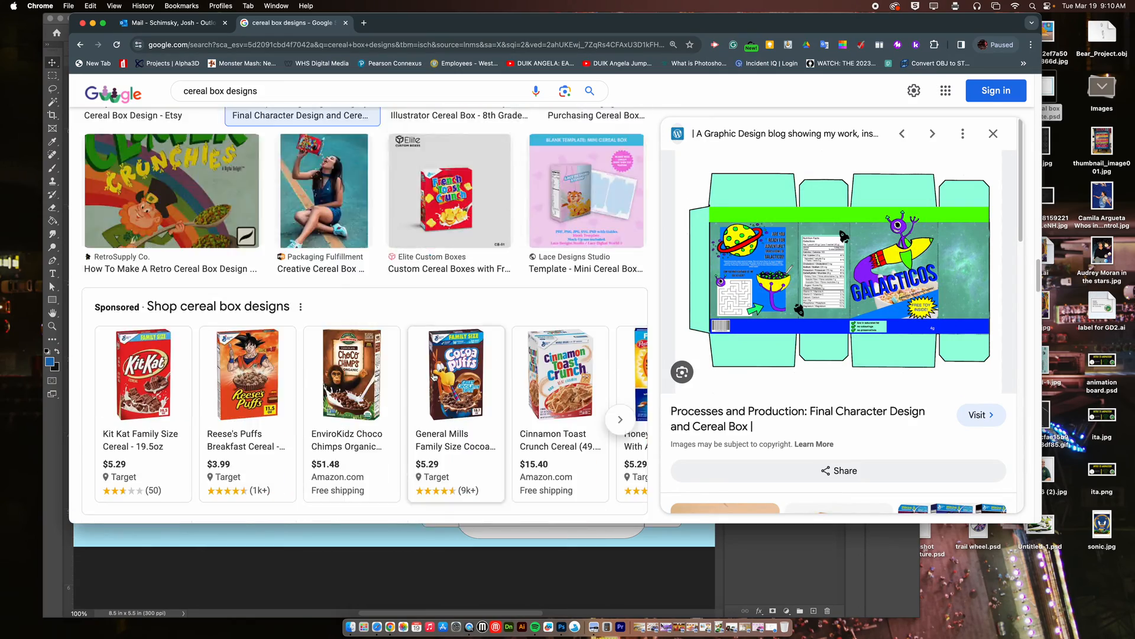
scroll(433, 376, up, 10)
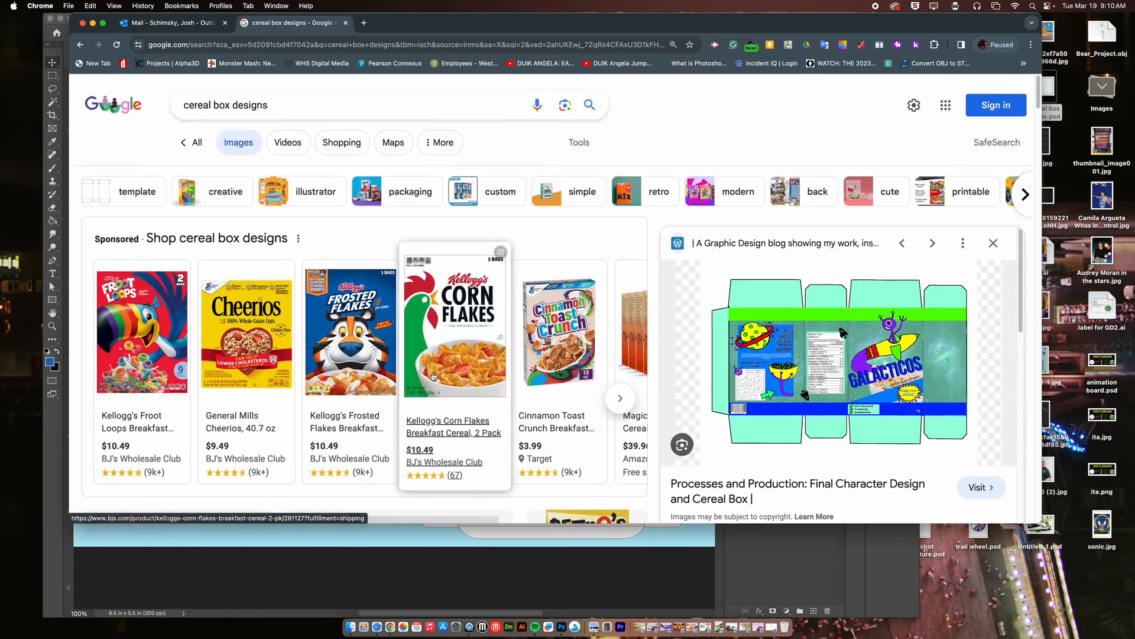
scroll(433, 376, down, 6)
click(355, 254)
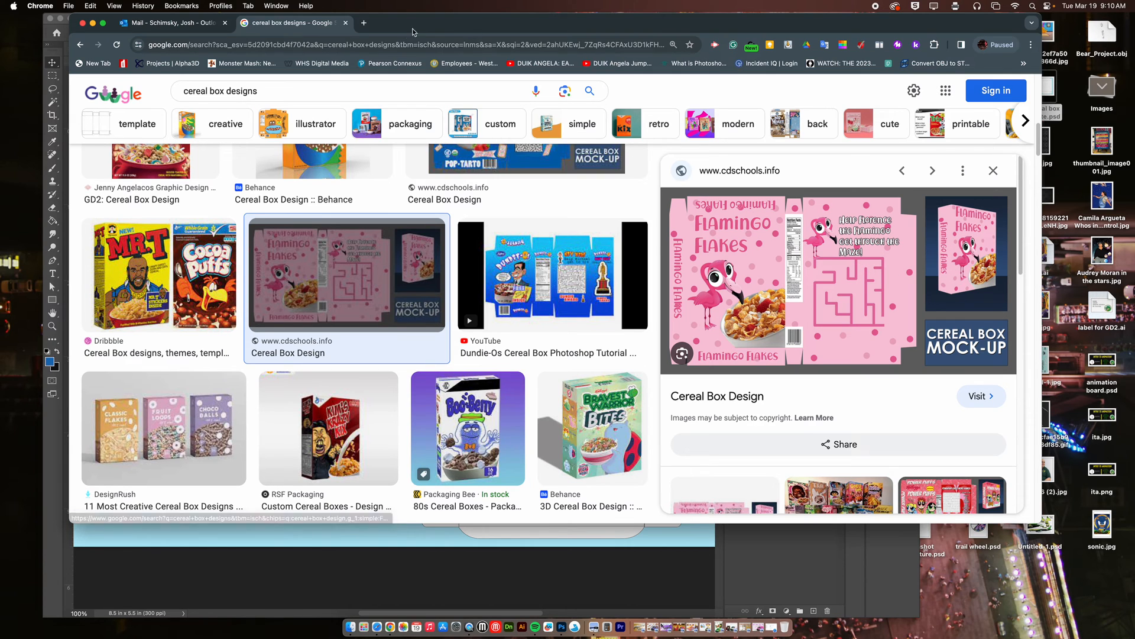
Minimize the browser and open the contents of the "front of box" smart object in Photoshop.
click(93, 23)
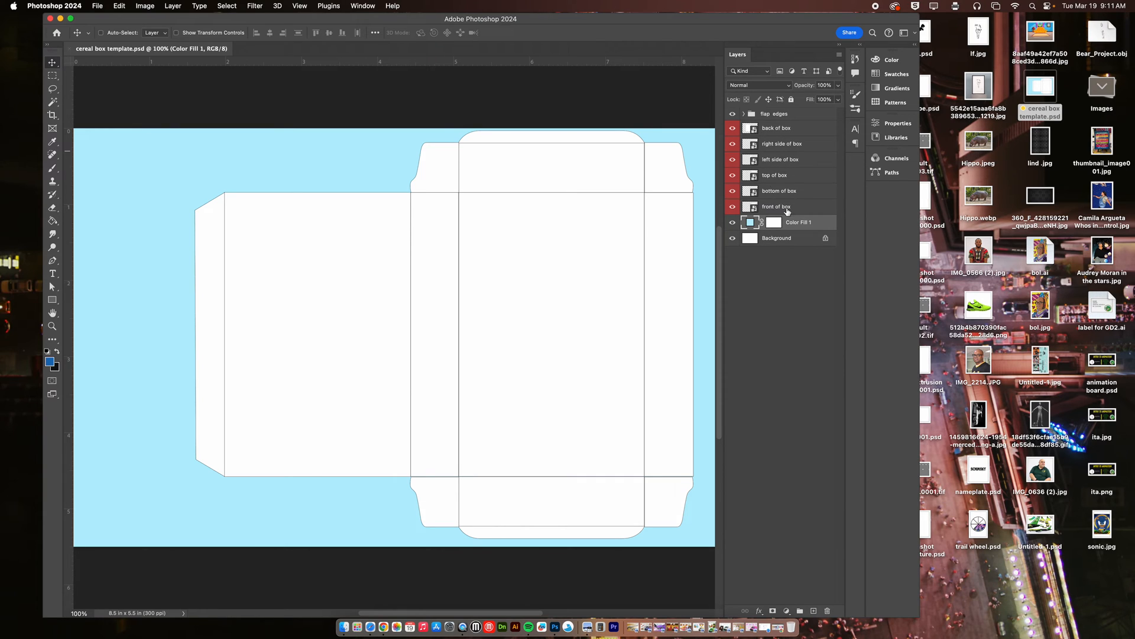
click(797, 210)
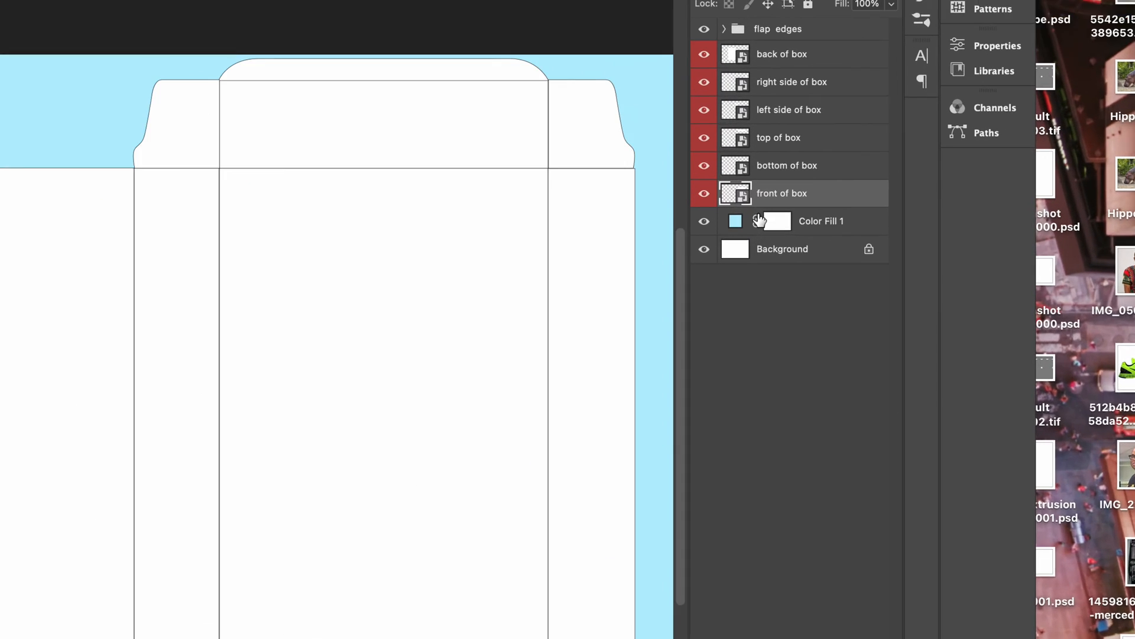
double_click(734, 185)
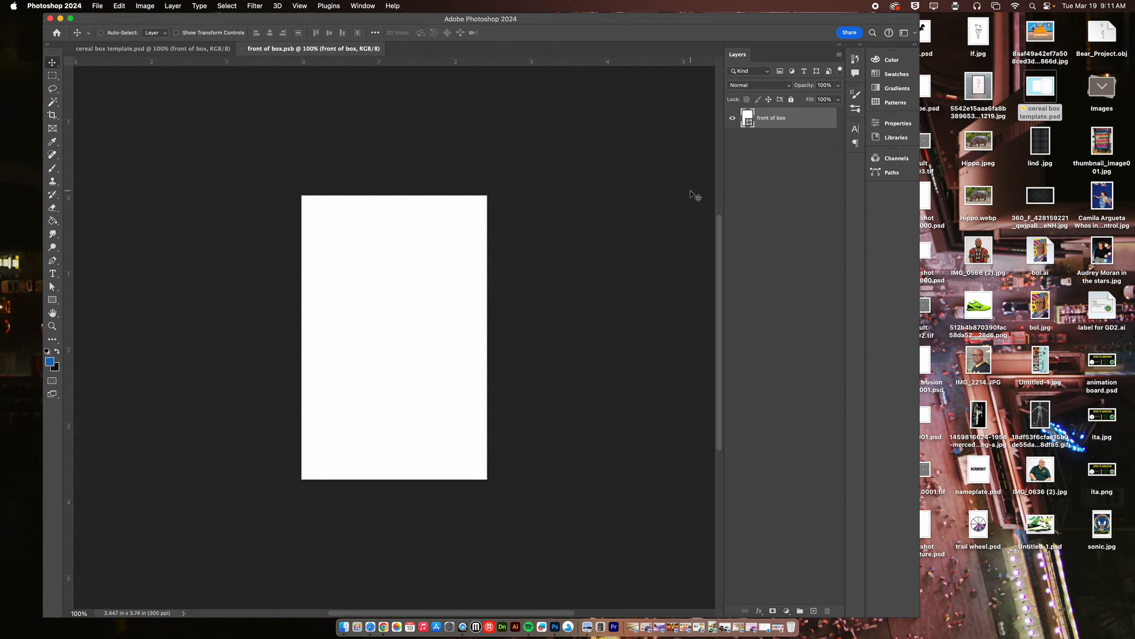
Reset the Essentials workspace and arrange the front of box and template documents 2-up Vertical.
click(363, 6)
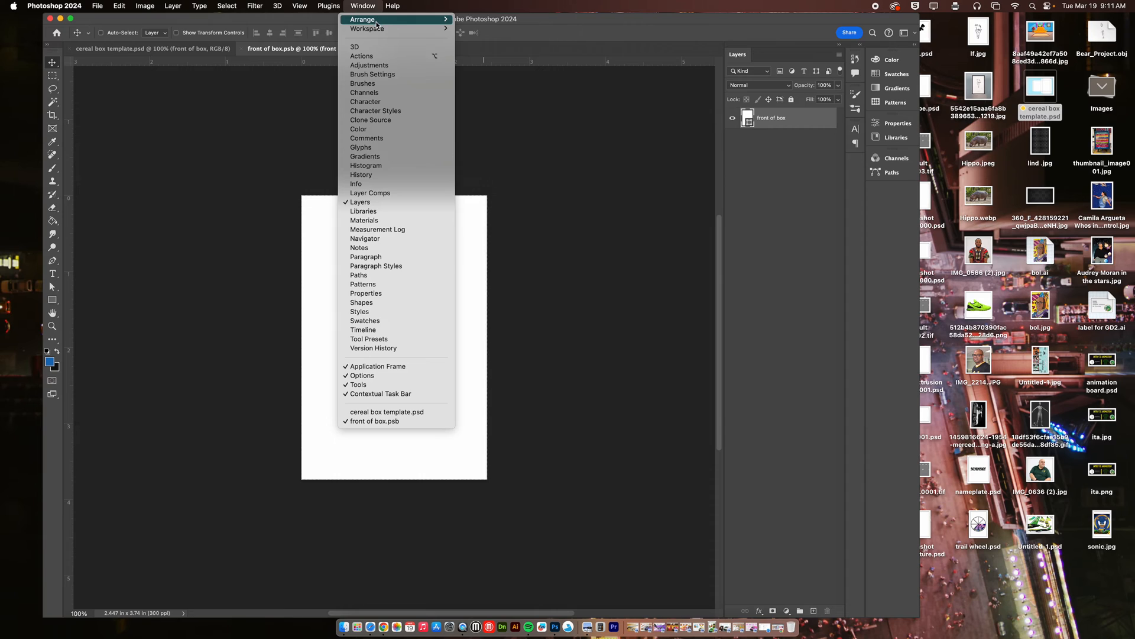
mouse_move(374, 33)
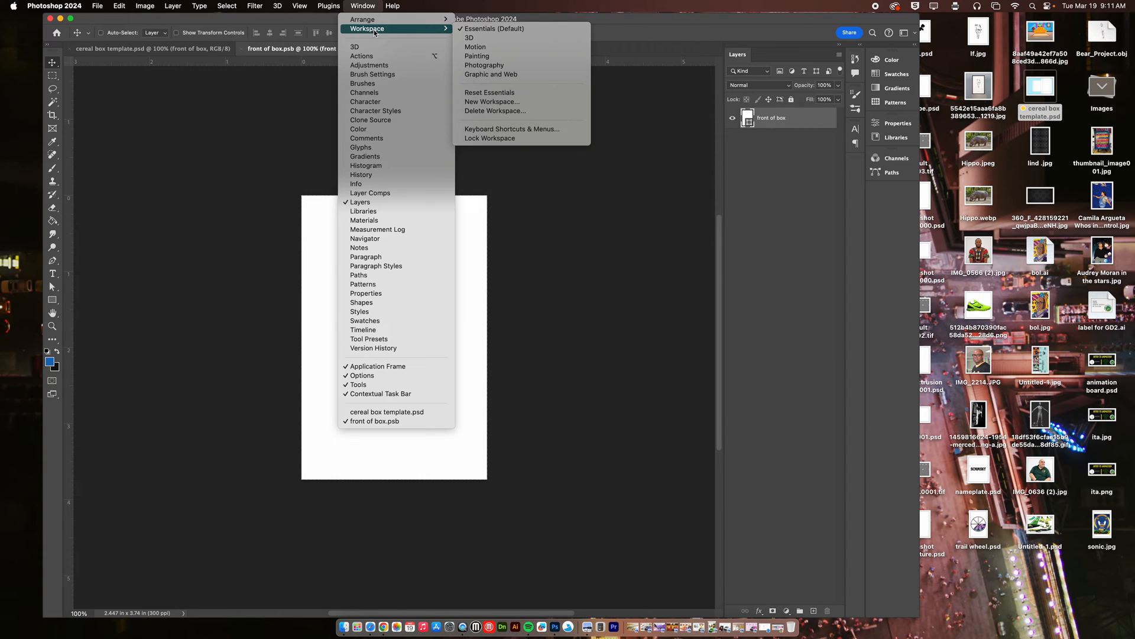
click(506, 93)
click(363, 6)
mouse_move(390, 19)
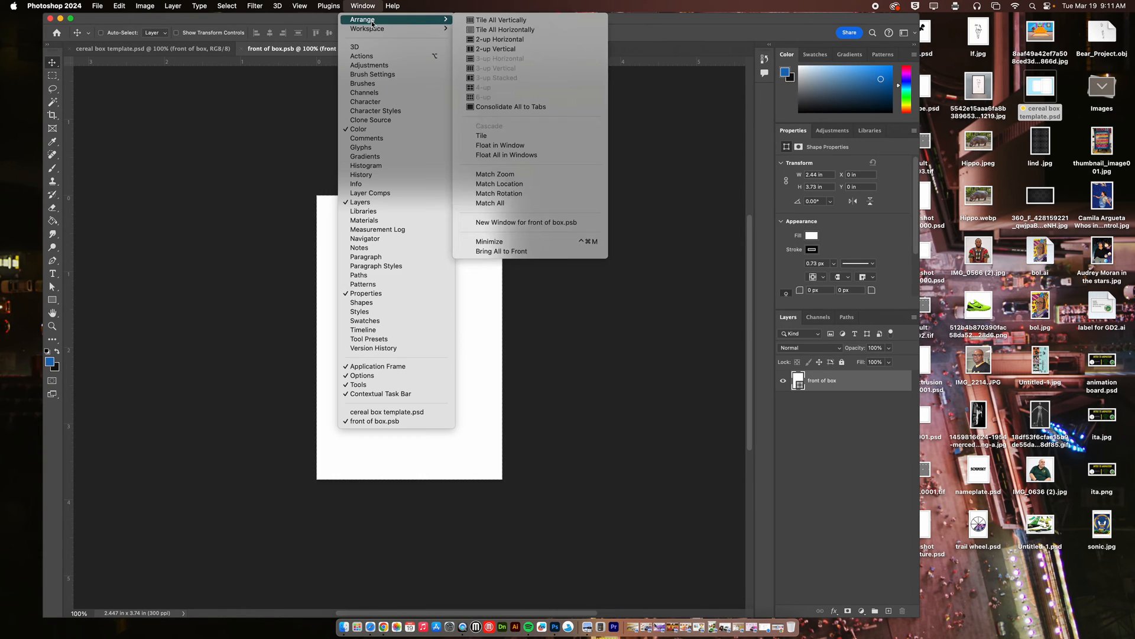
click(496, 48)
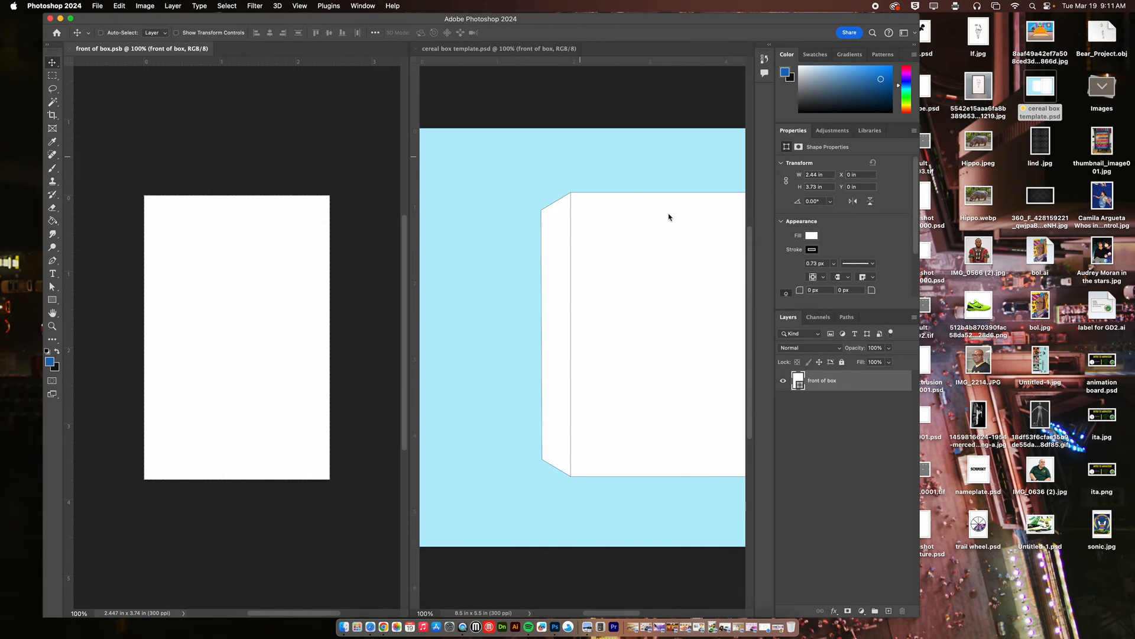
Bring the template's front panel into view and fit the front of box document on screen.
click(524, 51)
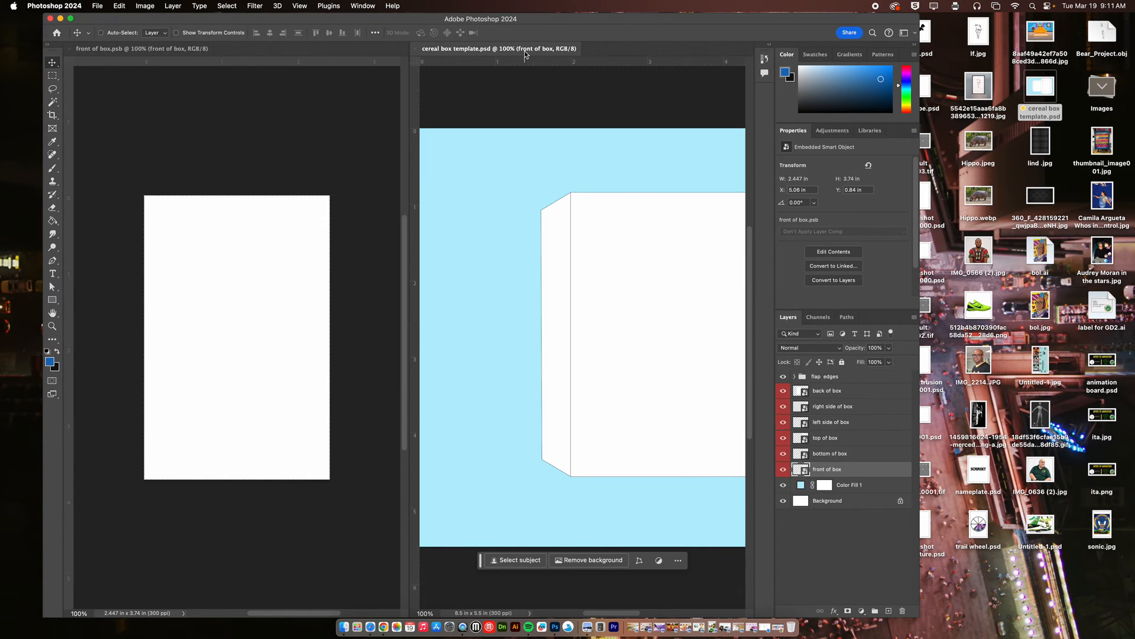
drag(598, 201, 509, 172)
click(157, 47)
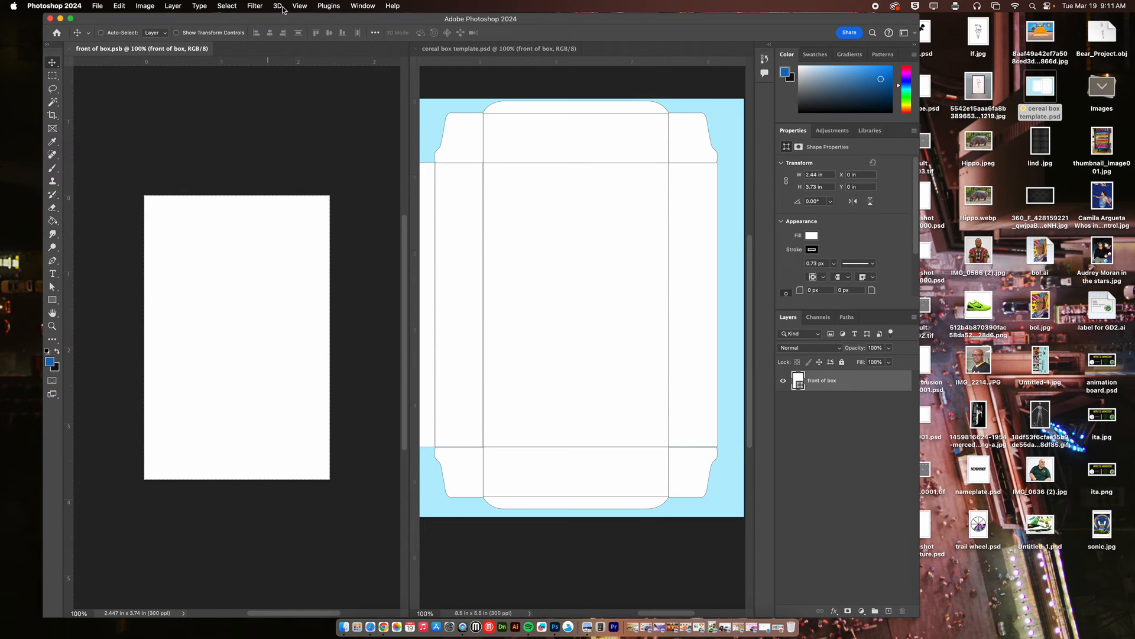
click(300, 5)
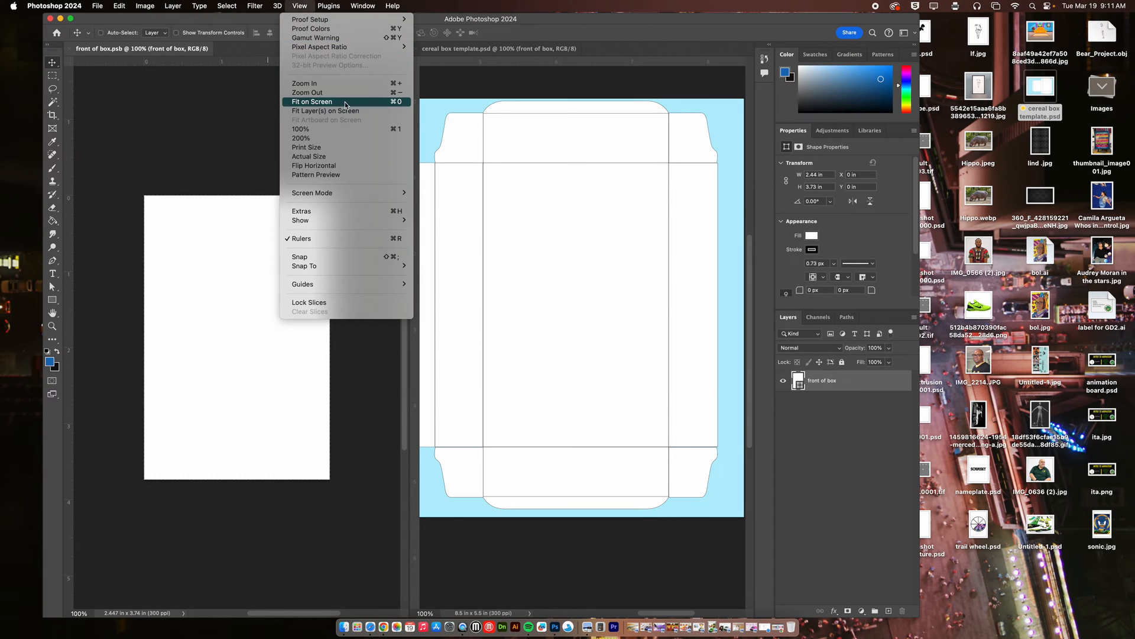
click(391, 104)
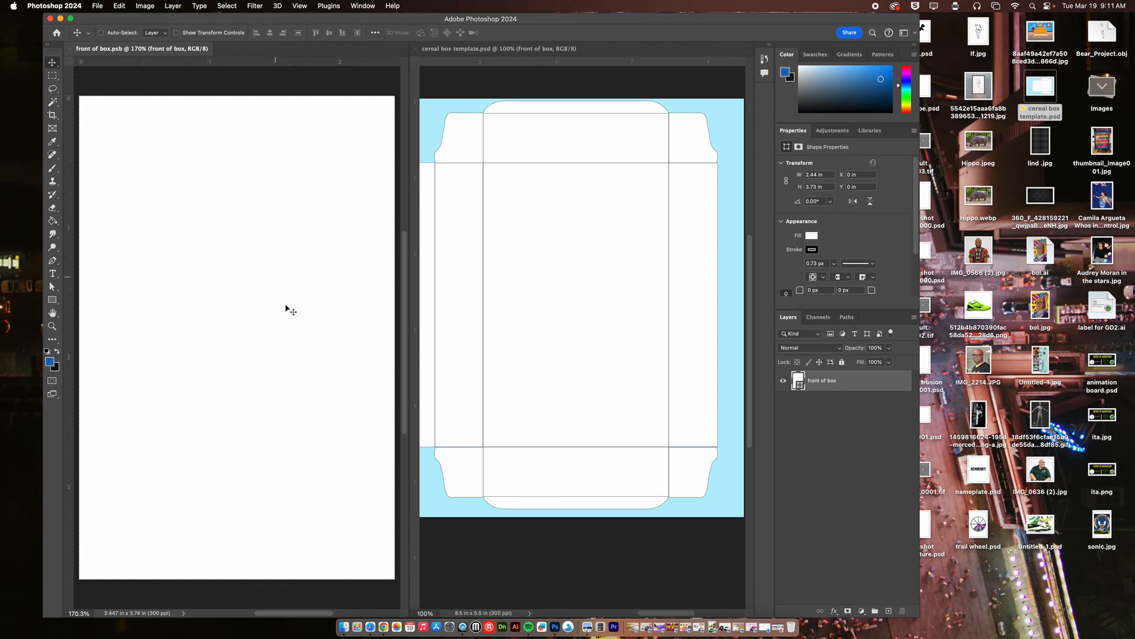
Switch to Chrome and search Google Images for "wonka" in a new tab.
click(385, 628)
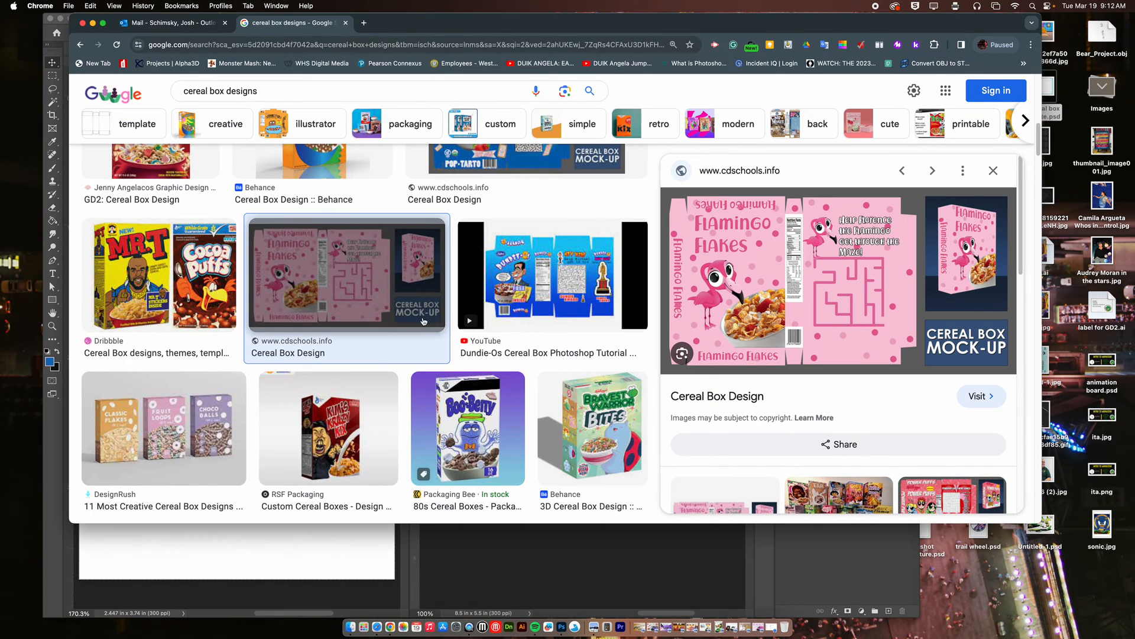
click(364, 23)
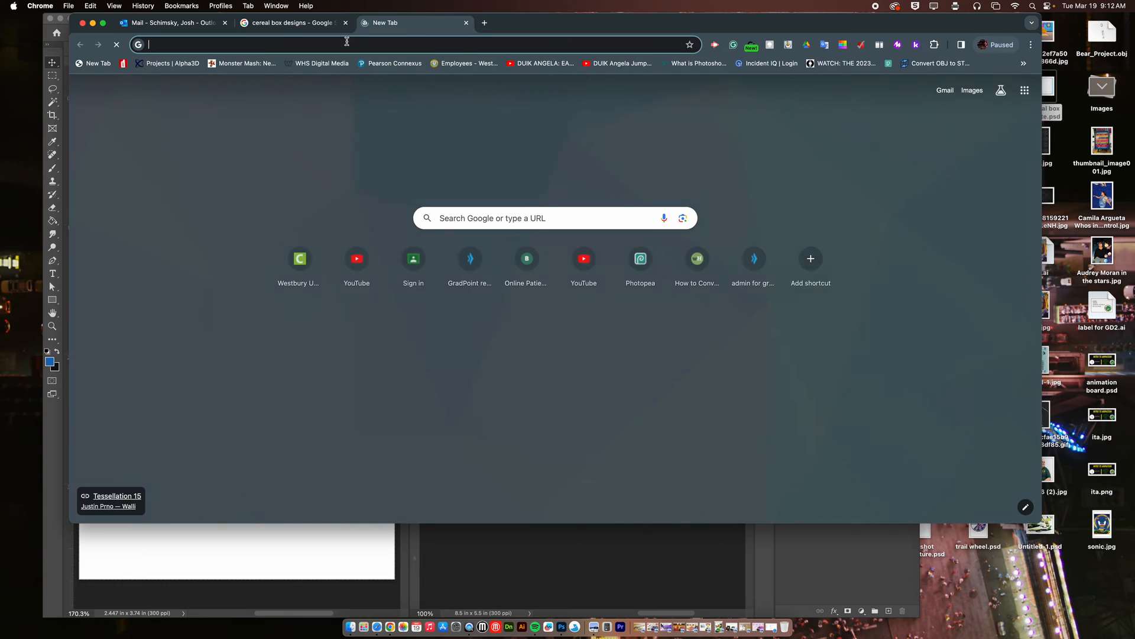
click(327, 46)
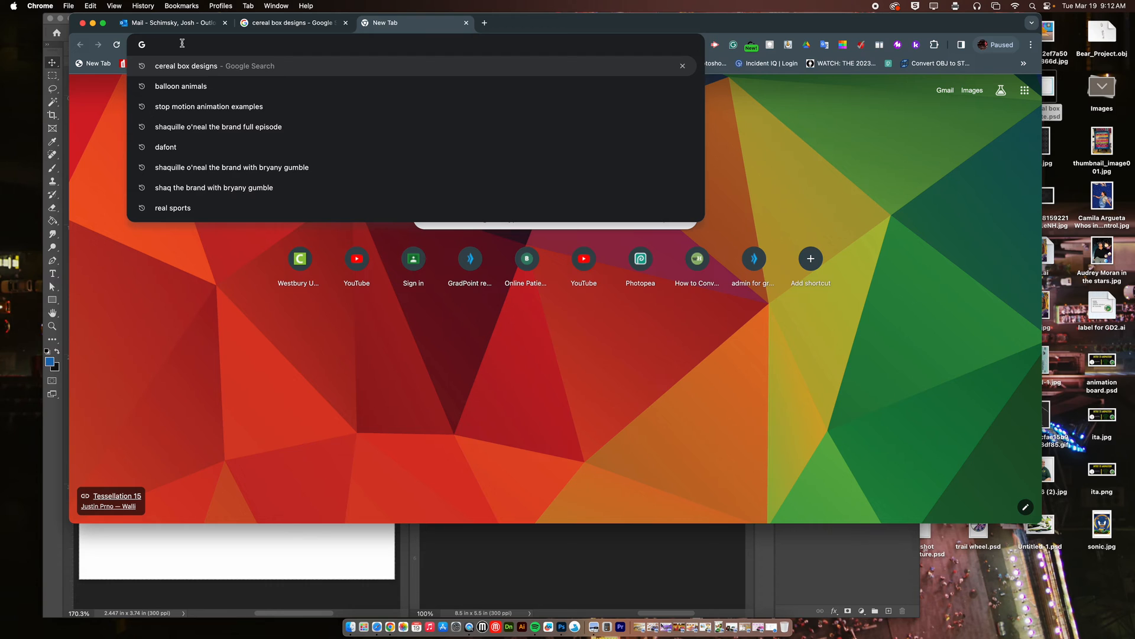
text(wok)
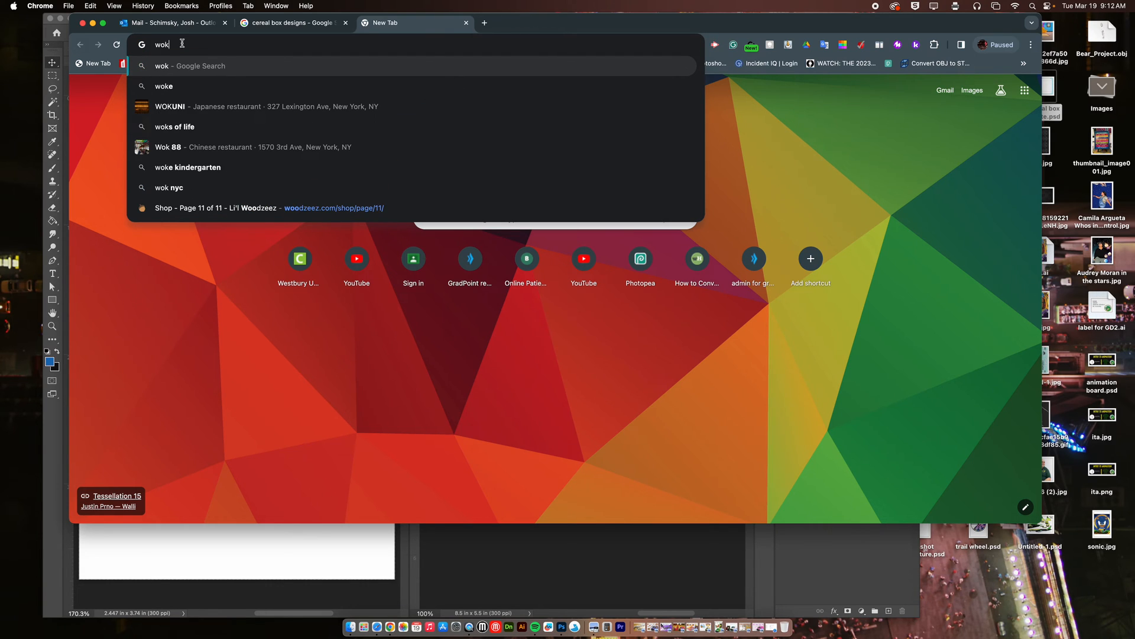
key(BackSpace)
text(nka)
key(Return)
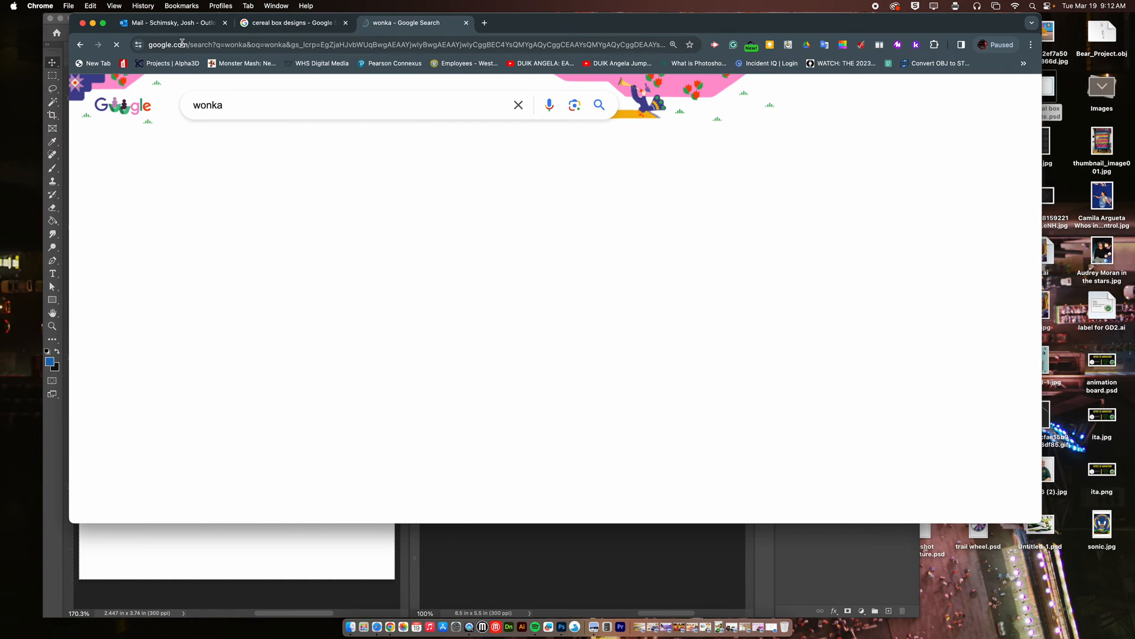
click(204, 142)
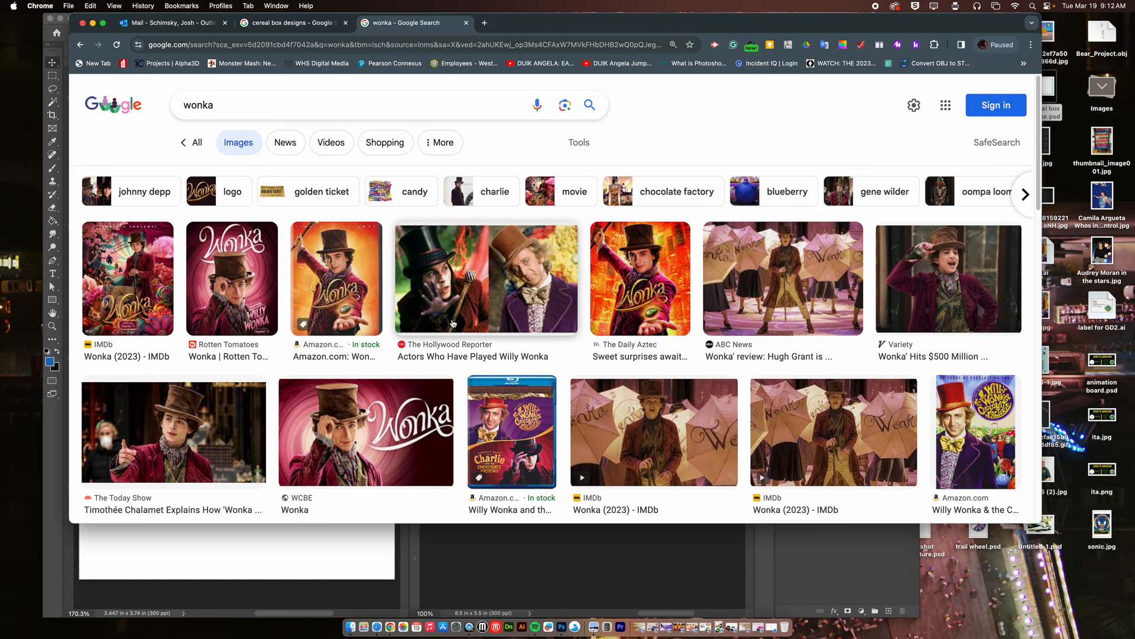
Preview the WCBE Wonka image and move the browser window so the Photoshop documents are partly uncovered.
click(391, 432)
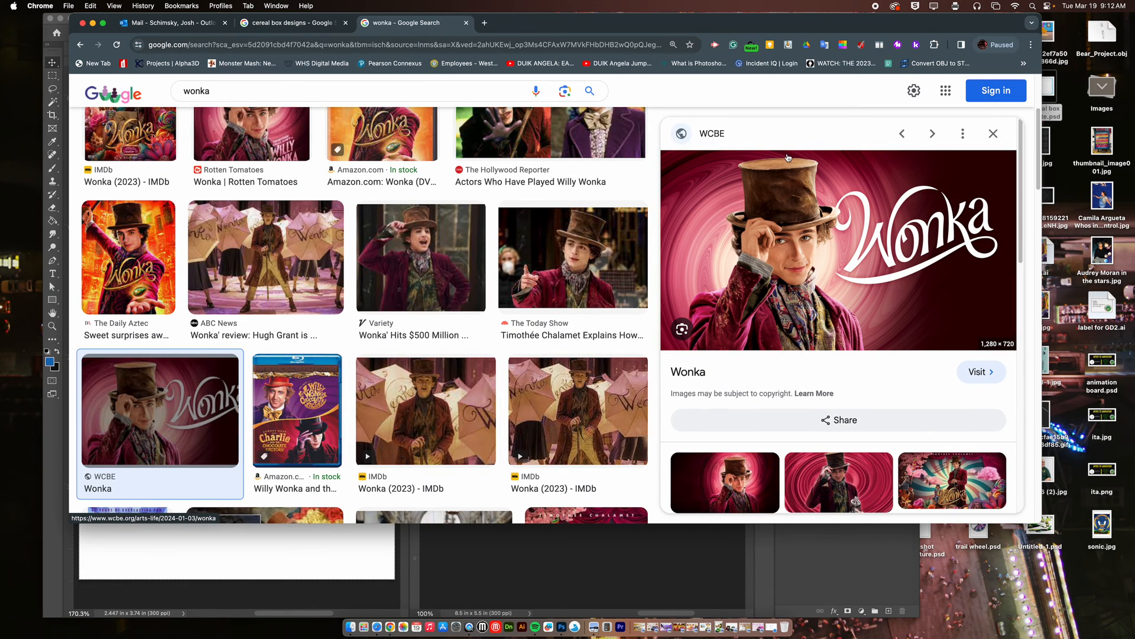
drag(830, 24, 546, 189)
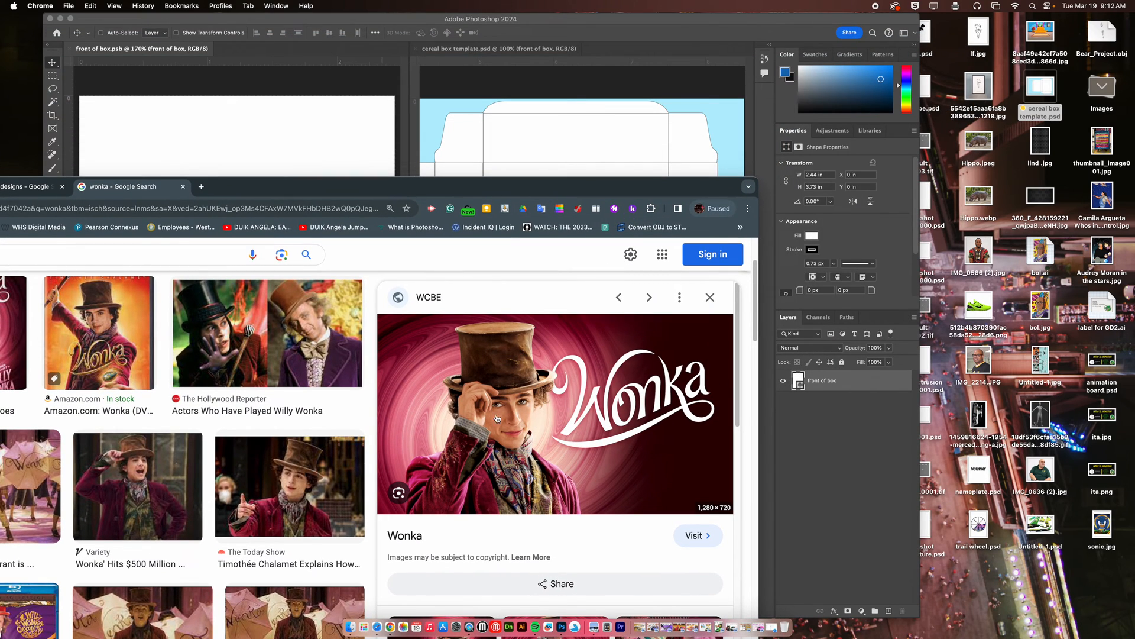
Bring the Wonka image into the front of box document and free-transform it to about 61% scale, rotated about -15.5 degrees.
drag(493, 400, 323, 294)
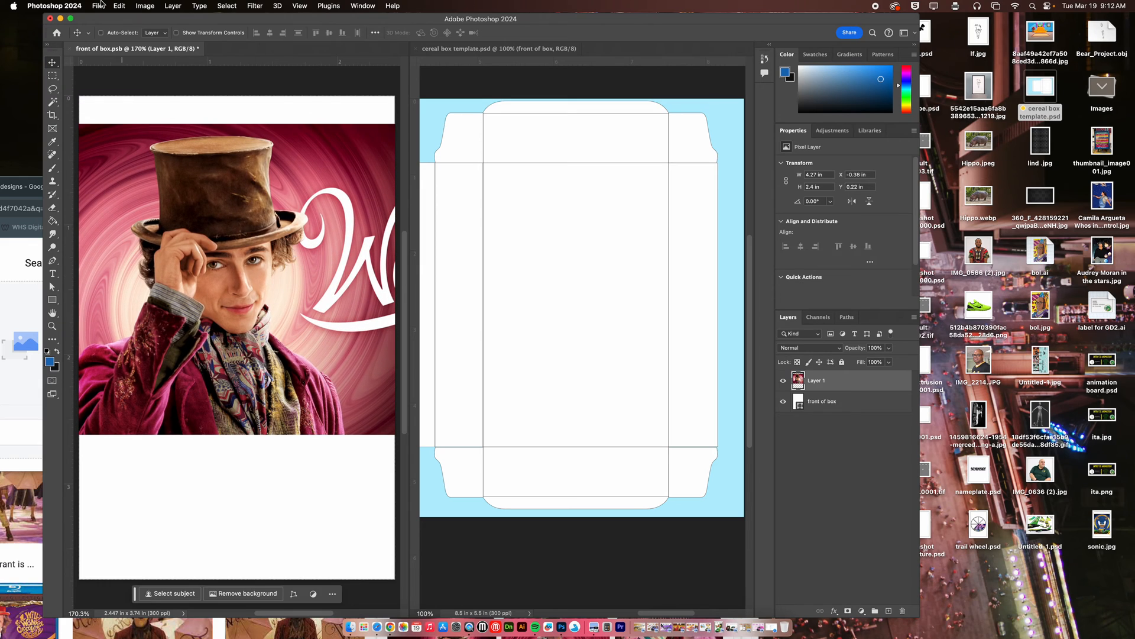
click(120, 6)
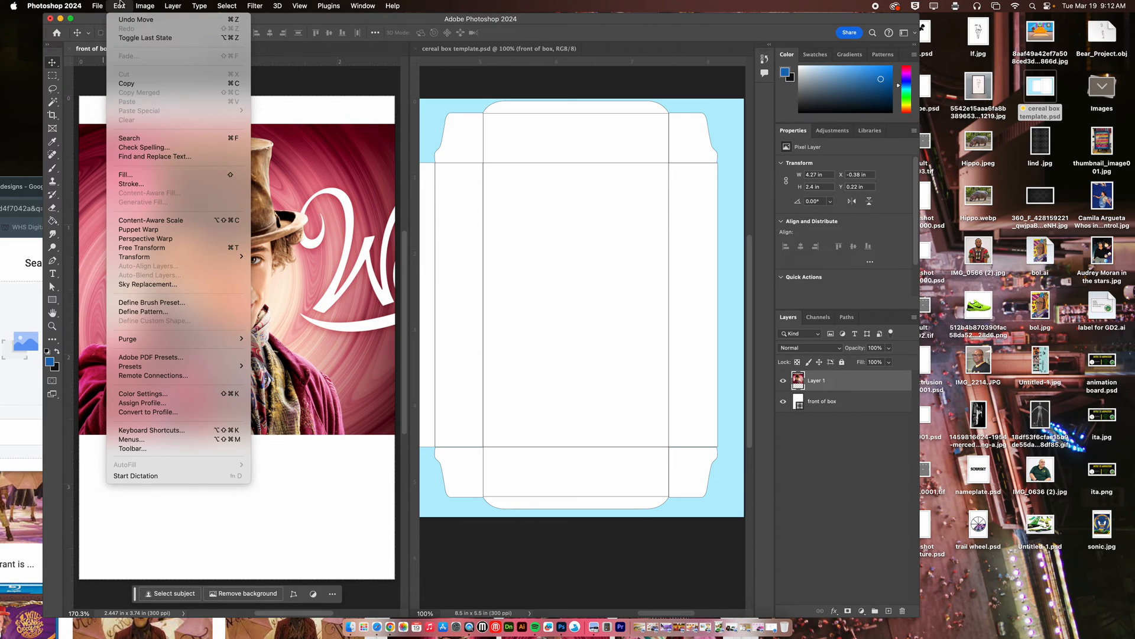
click(165, 247)
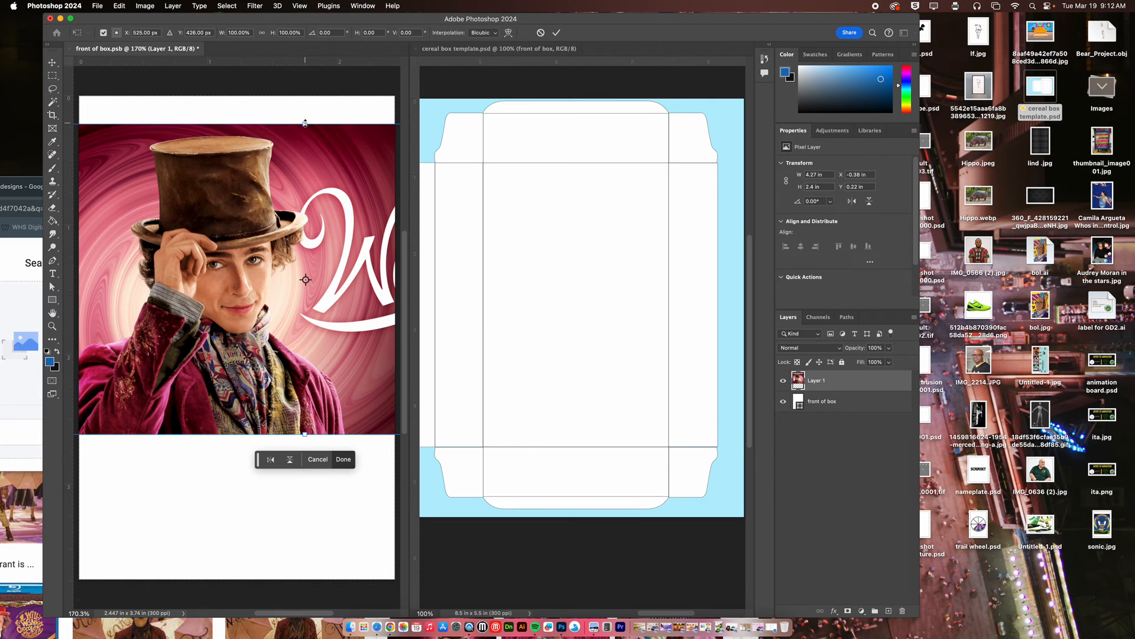
click(264, 34)
drag(305, 125, 259, 236)
drag(361, 264, 286, 239)
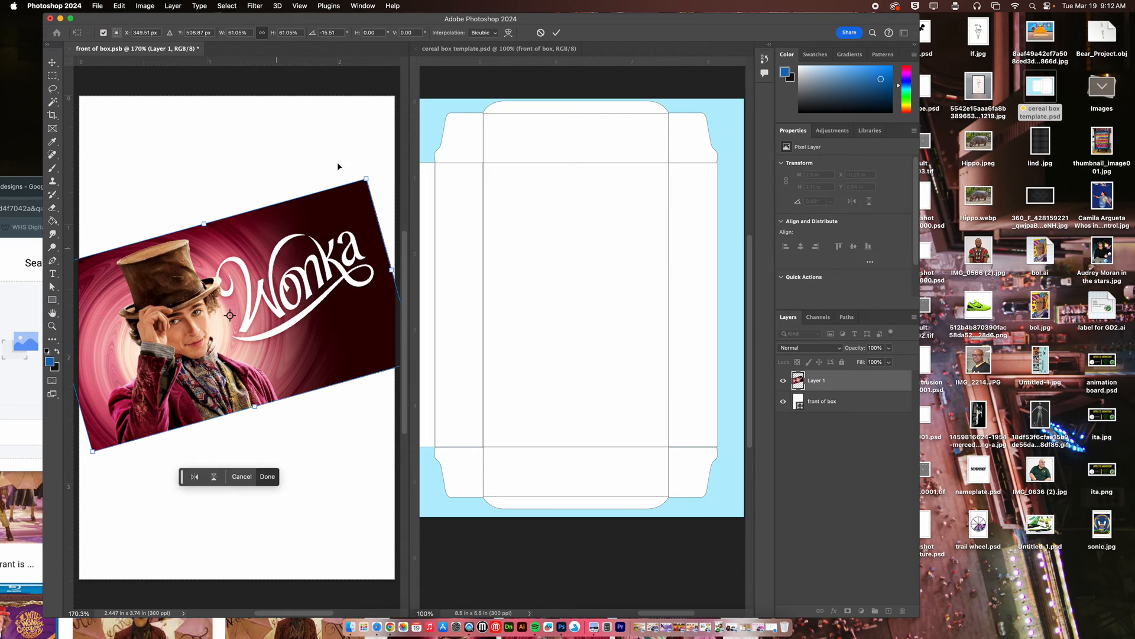
click(557, 33)
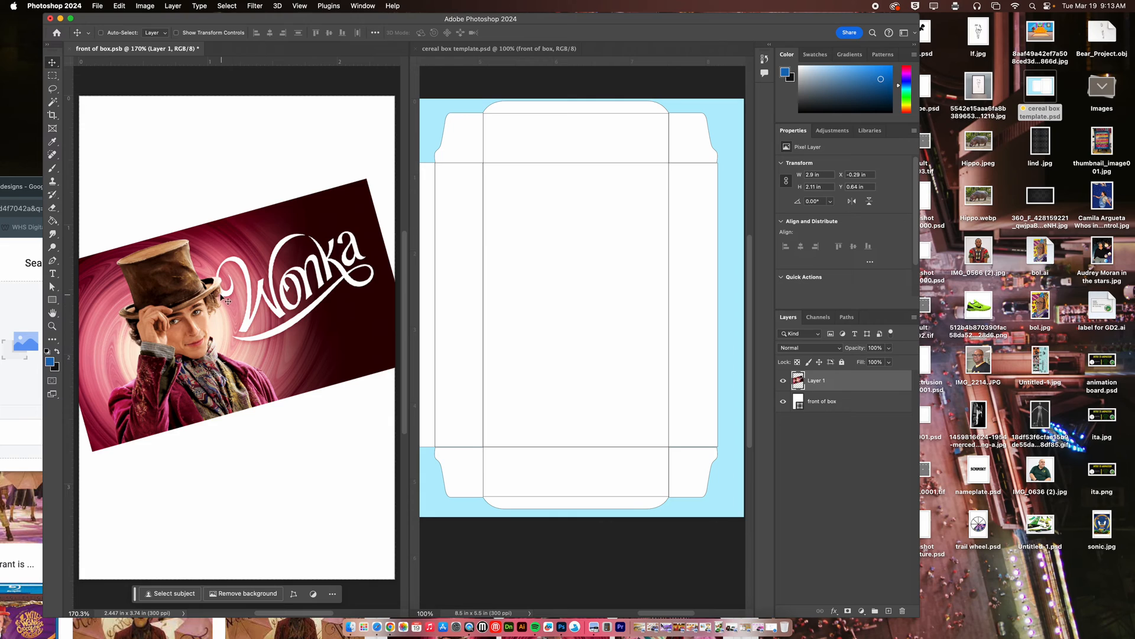
click(51, 102)
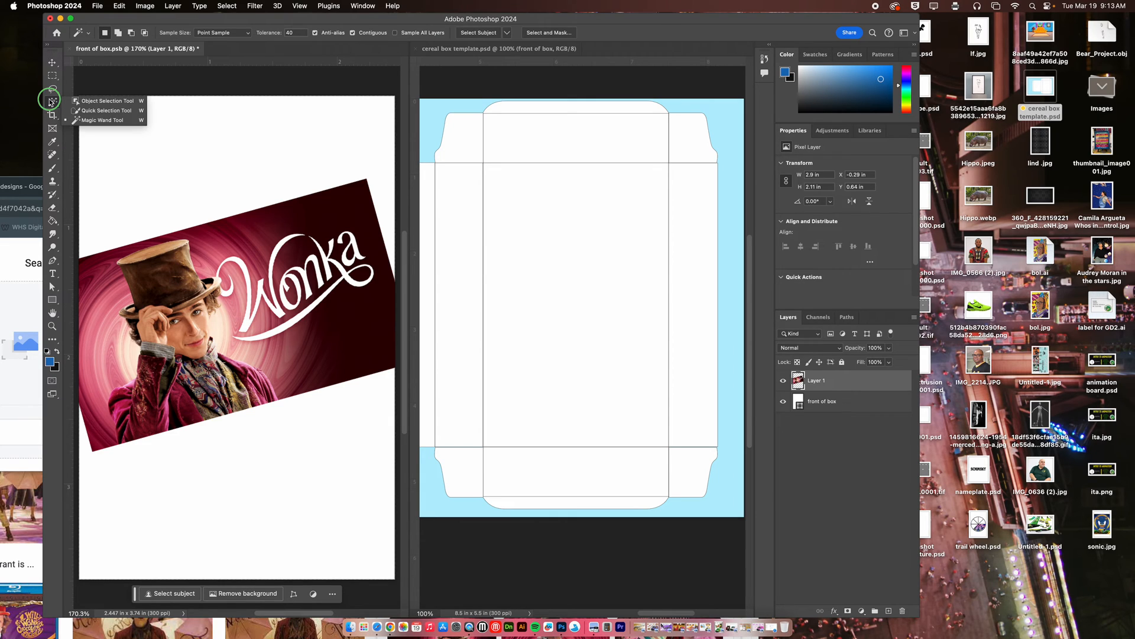
click(52, 89)
click(93, 88)
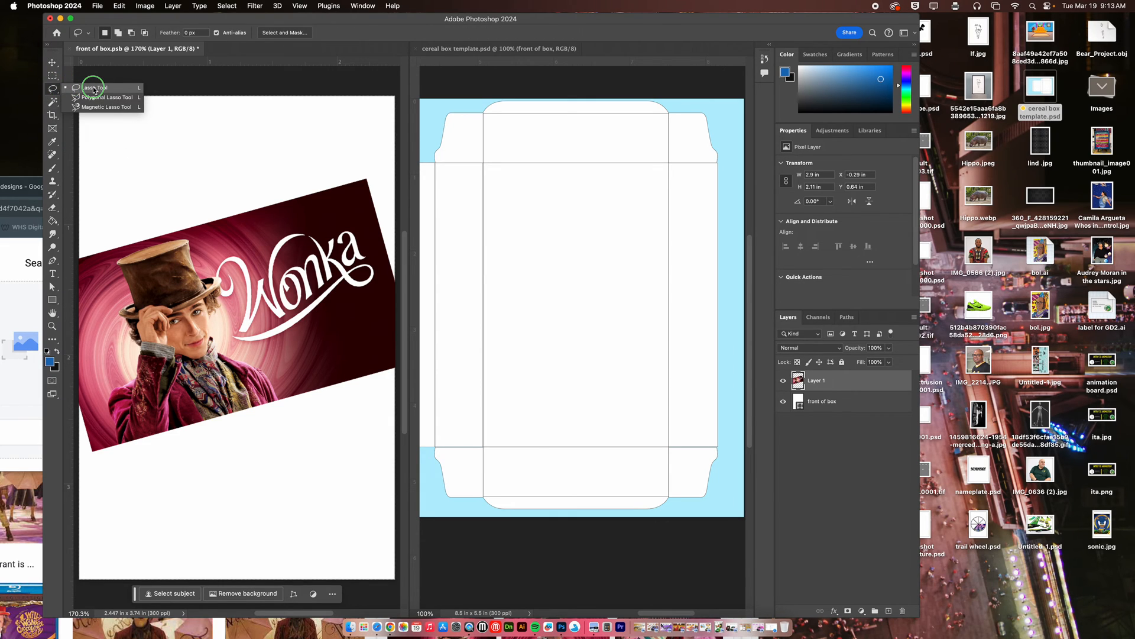
click(51, 101)
click(87, 121)
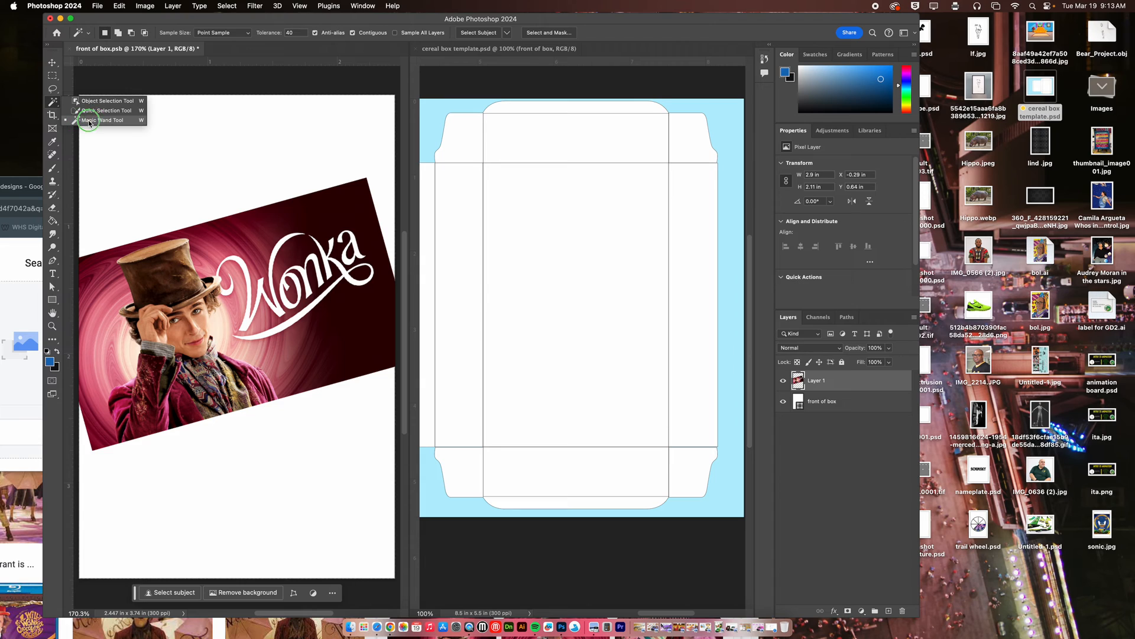
Select the figure in the hat with the Object Selection Tool and put it on its own new layer.
click(52, 101)
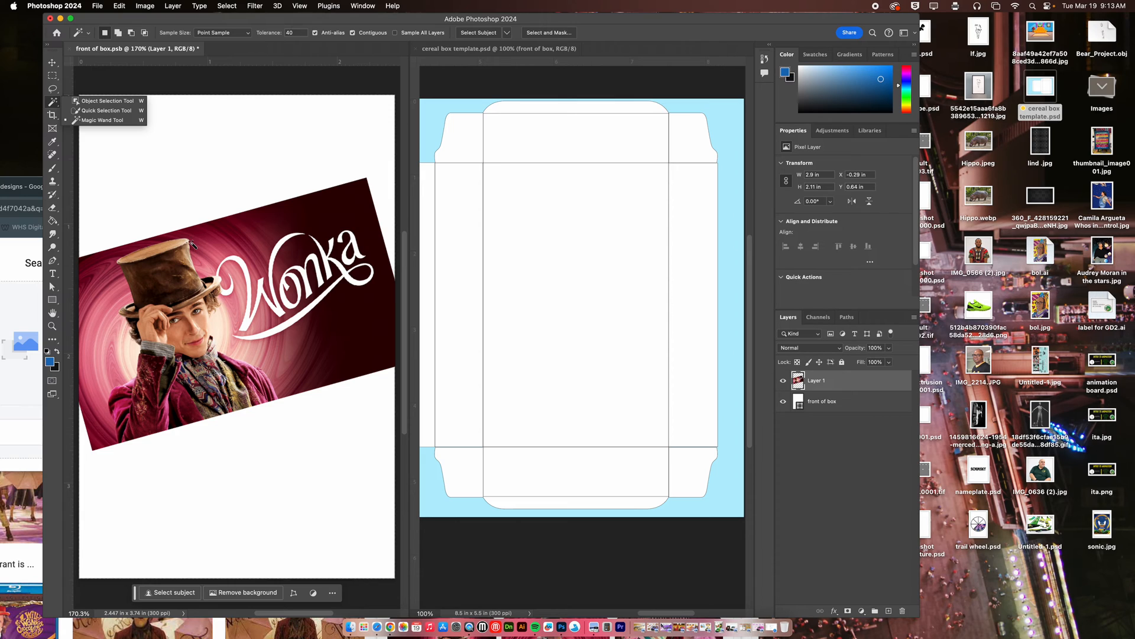
click(102, 102)
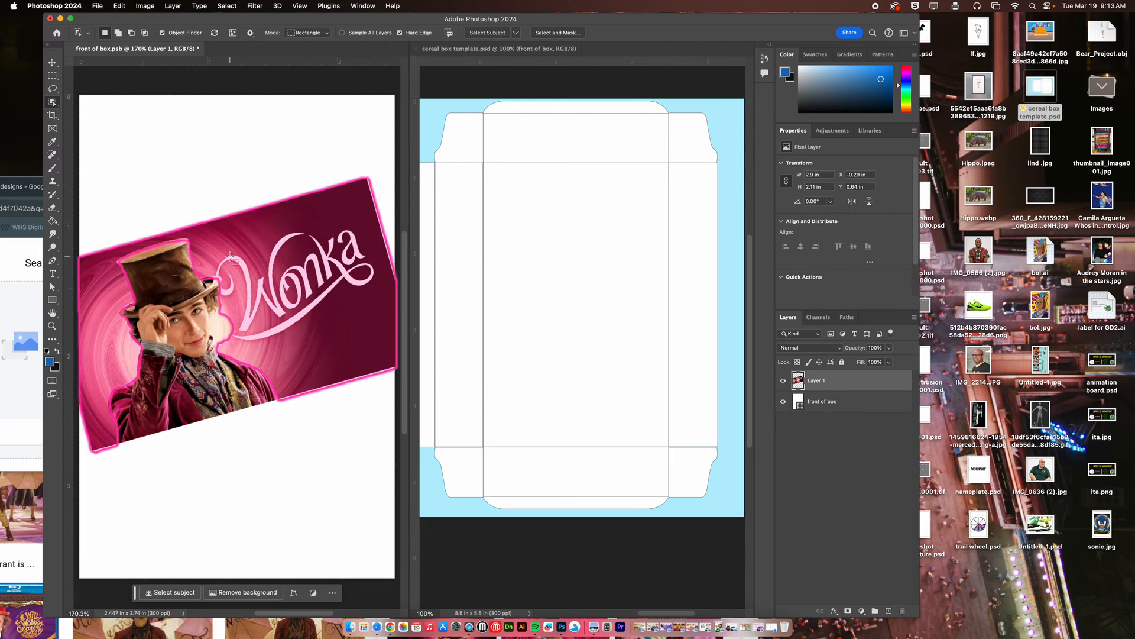
click(173, 292)
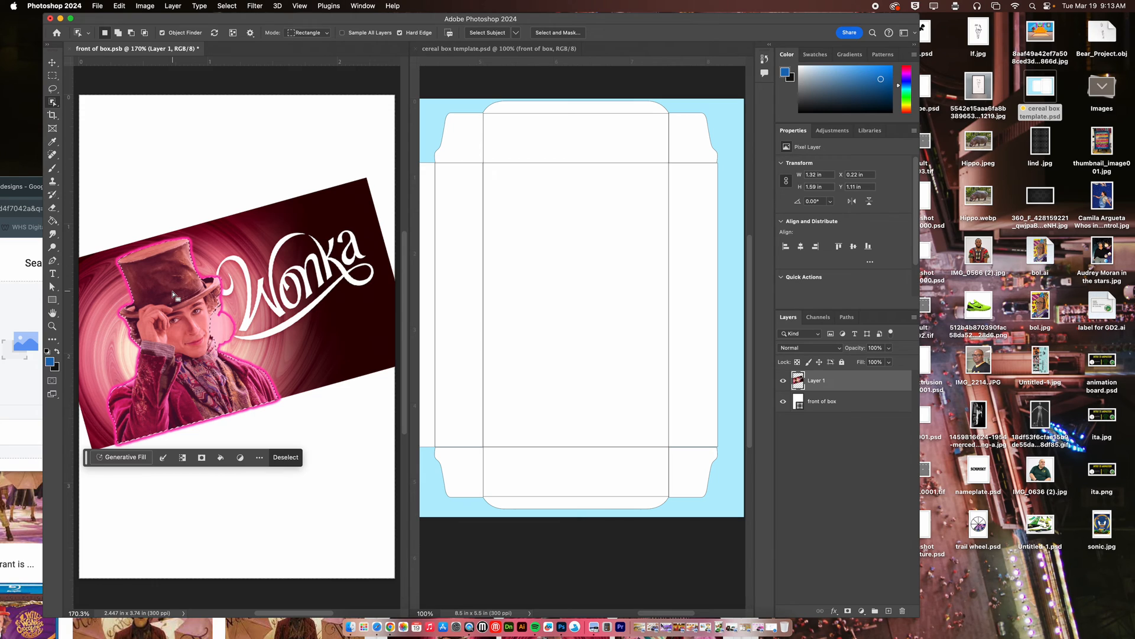
right_click(173, 293)
click(216, 383)
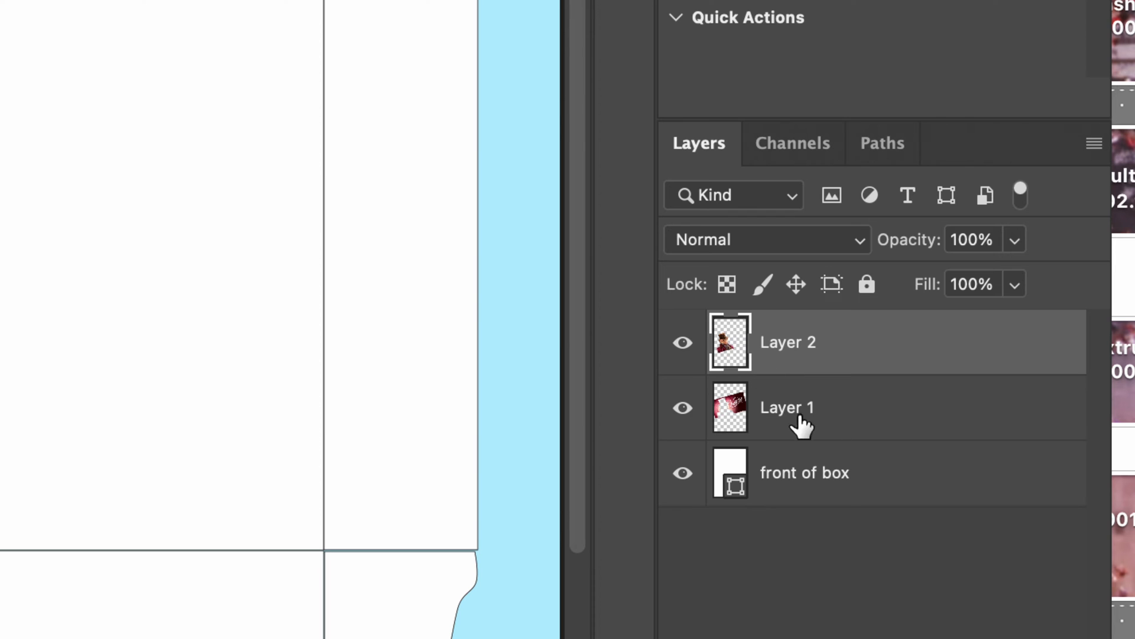
Delete Layer 1 with the remaining Wonka background and activate the Move tool.
click(828, 417)
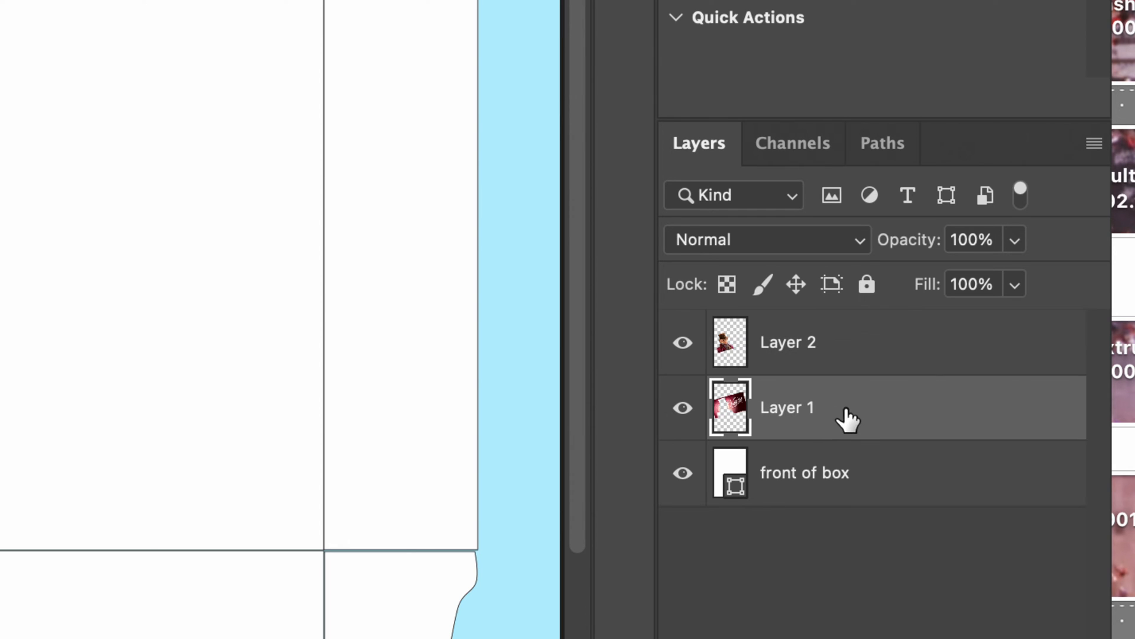
key(Delete)
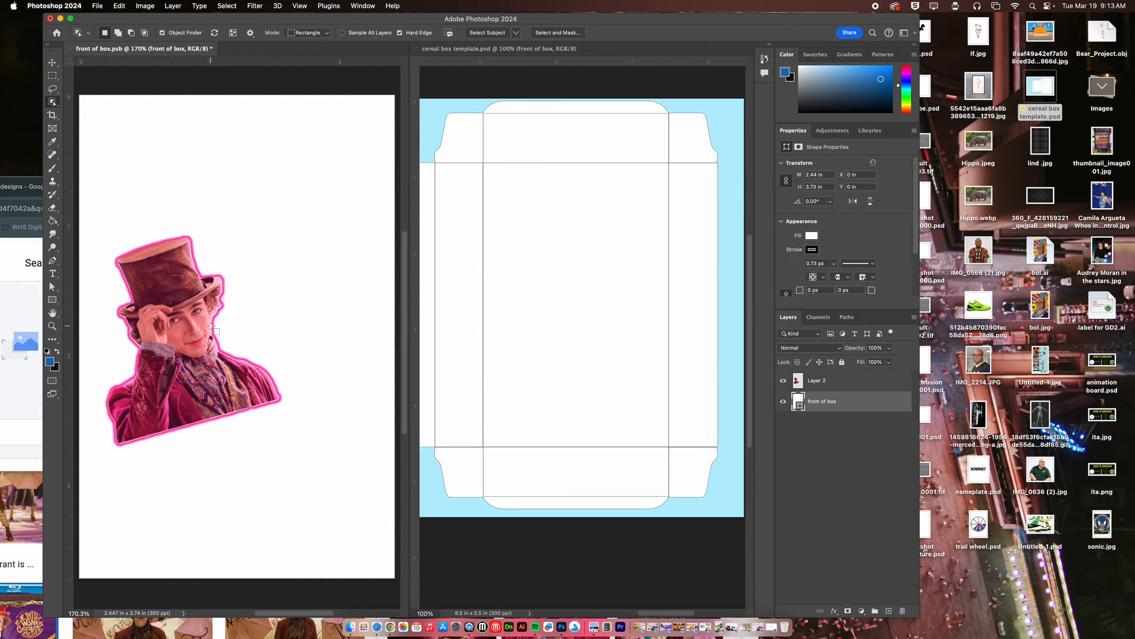
click(52, 63)
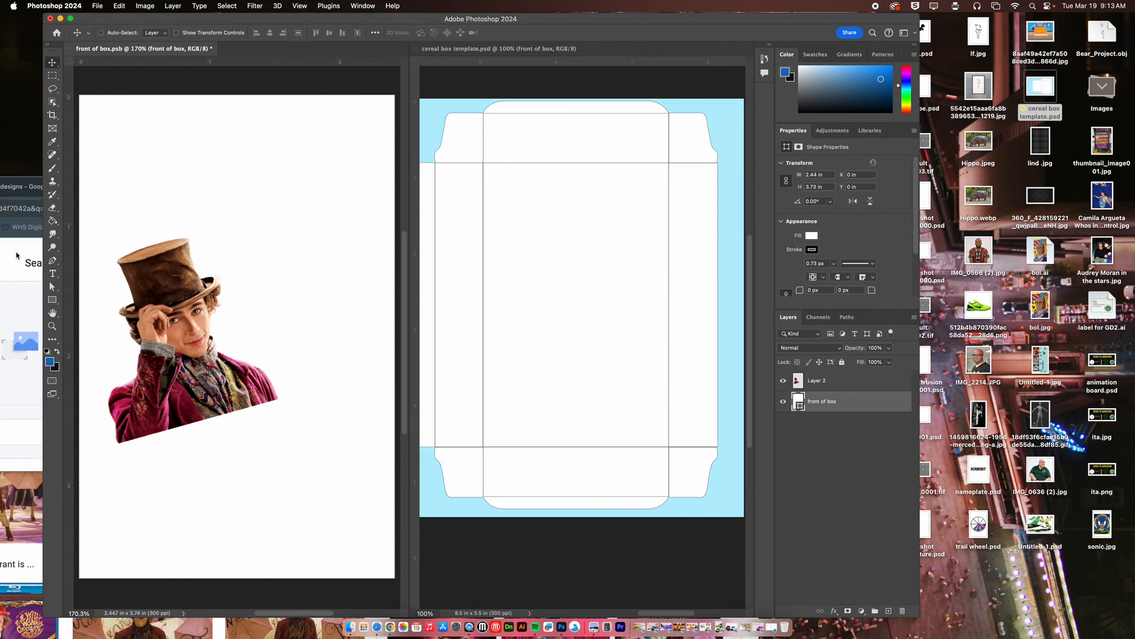
Switch to Chrome, move its window fully onto the screen and return to the cereal box designs image results.
click(17, 256)
drag(289, 181, 507, 57)
click(195, 64)
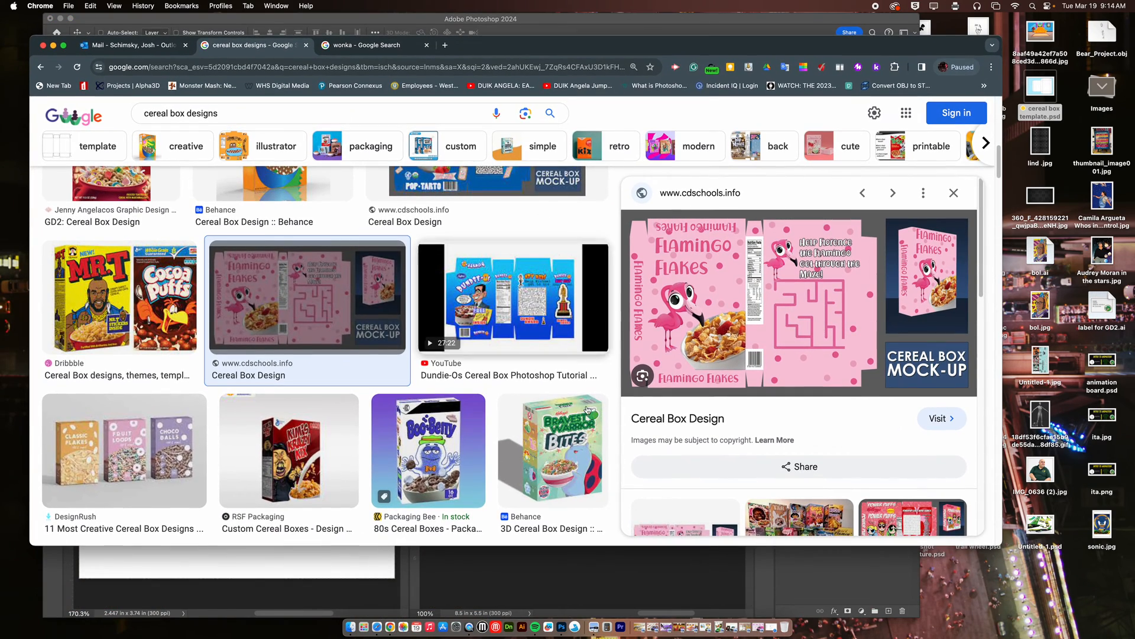
Switch to Google Classroom in Safari and try to preview instruction sheet cereal.jpg from the Advertising techniques and Project 5 posts.
click(773, 628)
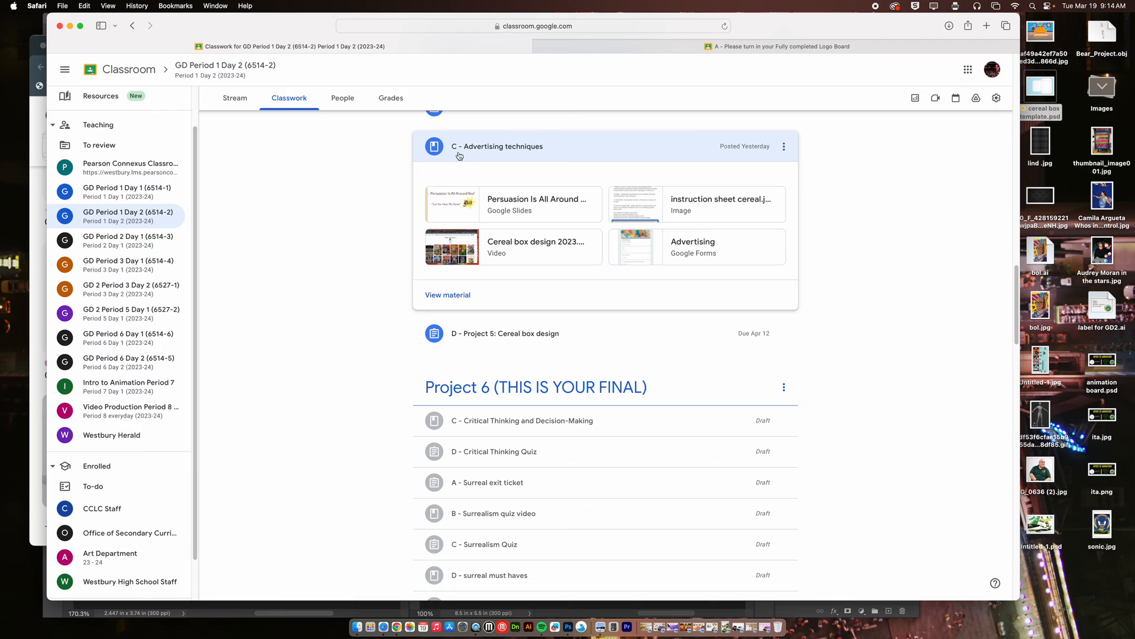
click(700, 205)
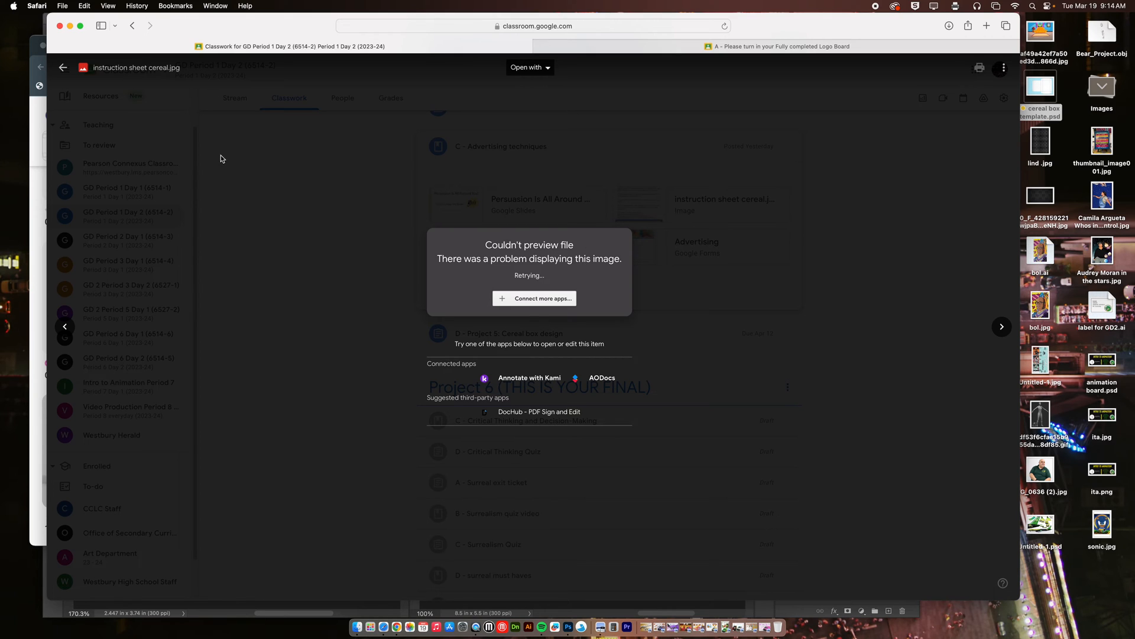
click(62, 67)
click(529, 342)
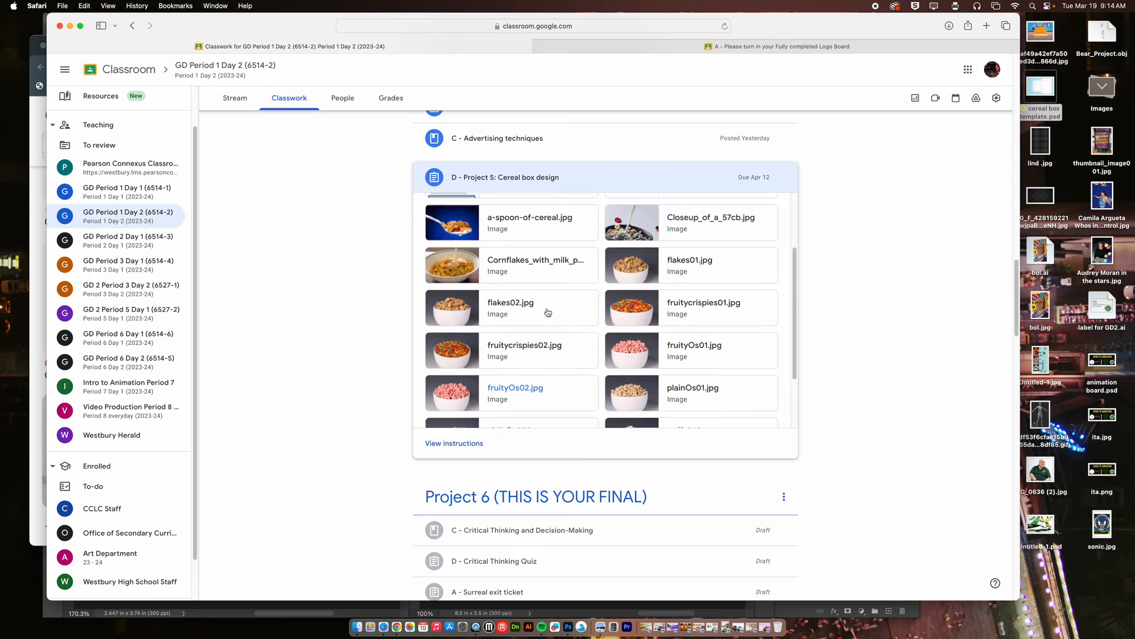
click(507, 291)
click(540, 300)
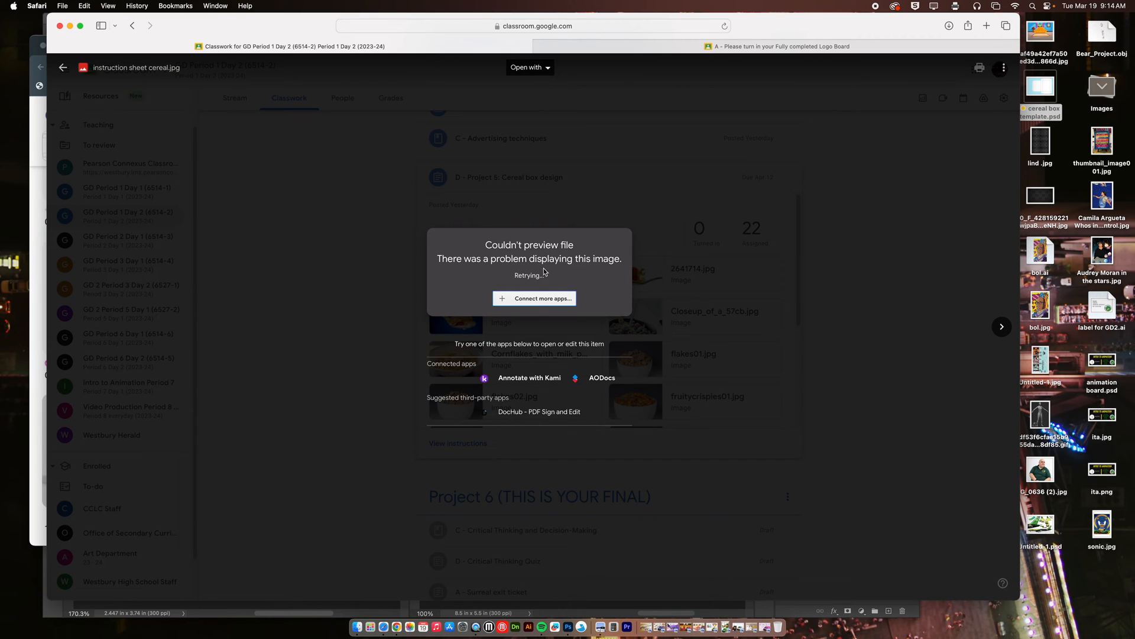
Try to open the instruction sheet with AODocs by signing in with the teacher's Google account, and close the AODocs tab.
click(539, 71)
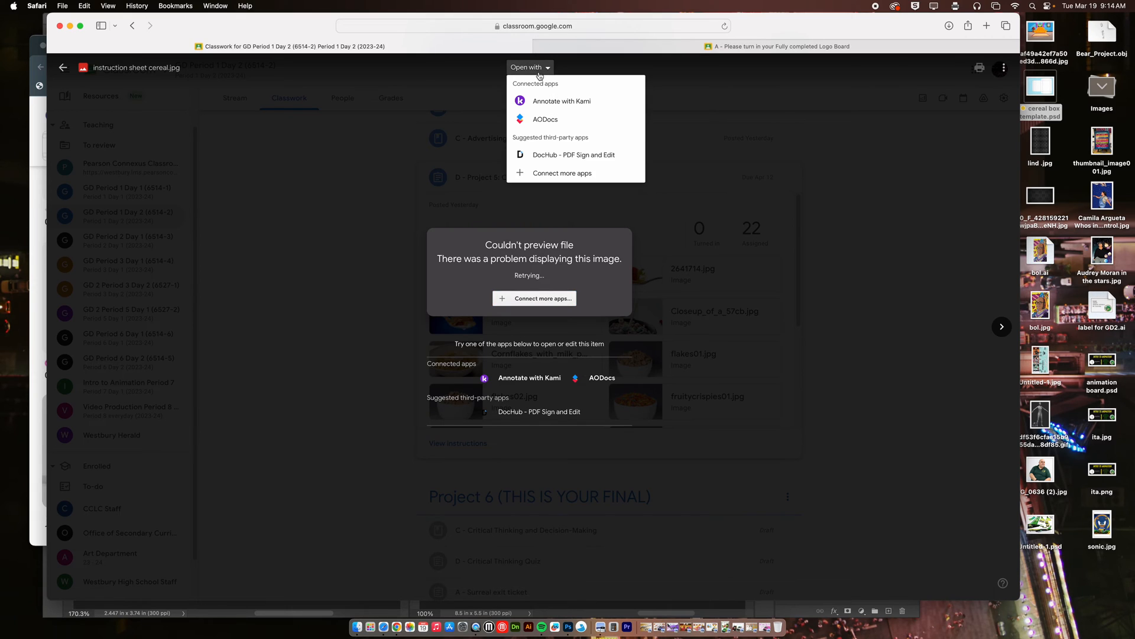
click(552, 116)
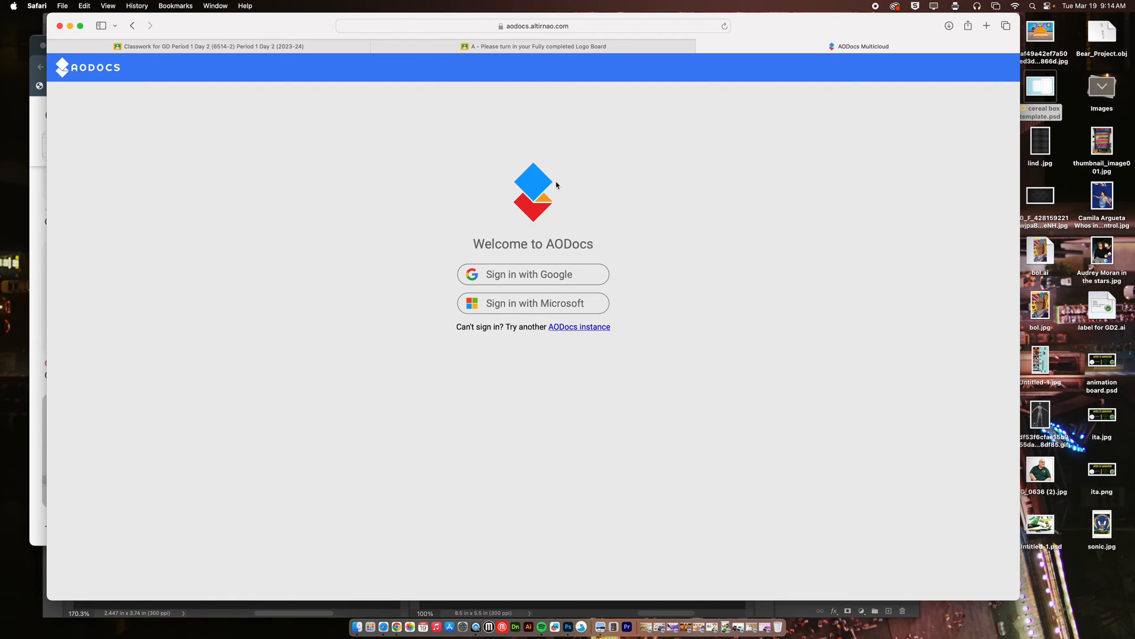
click(562, 278)
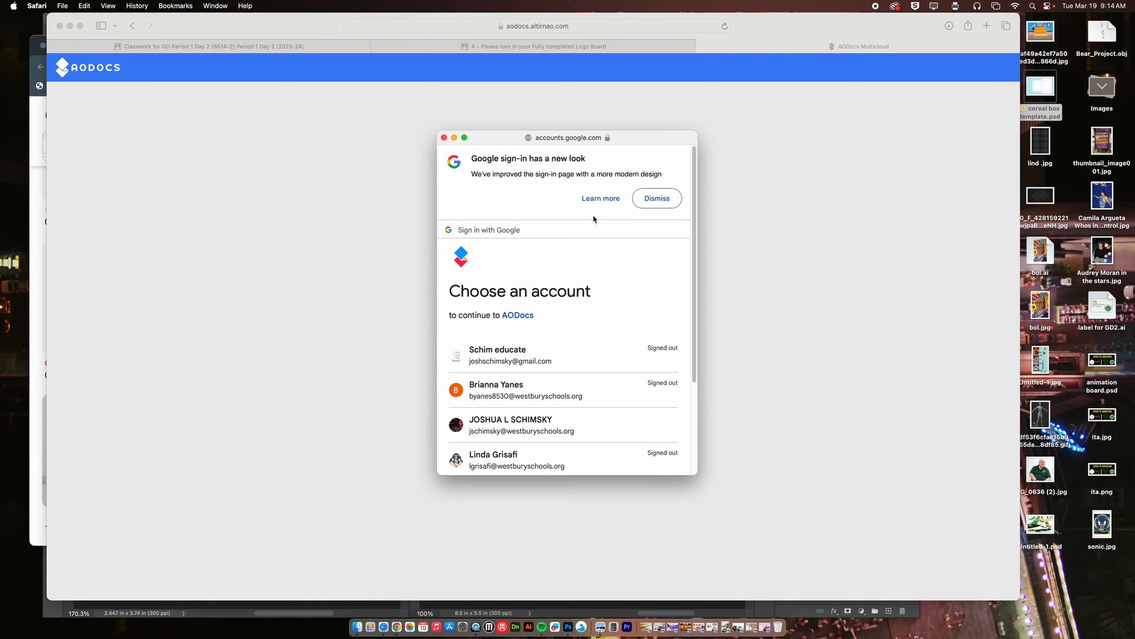
click(567, 434)
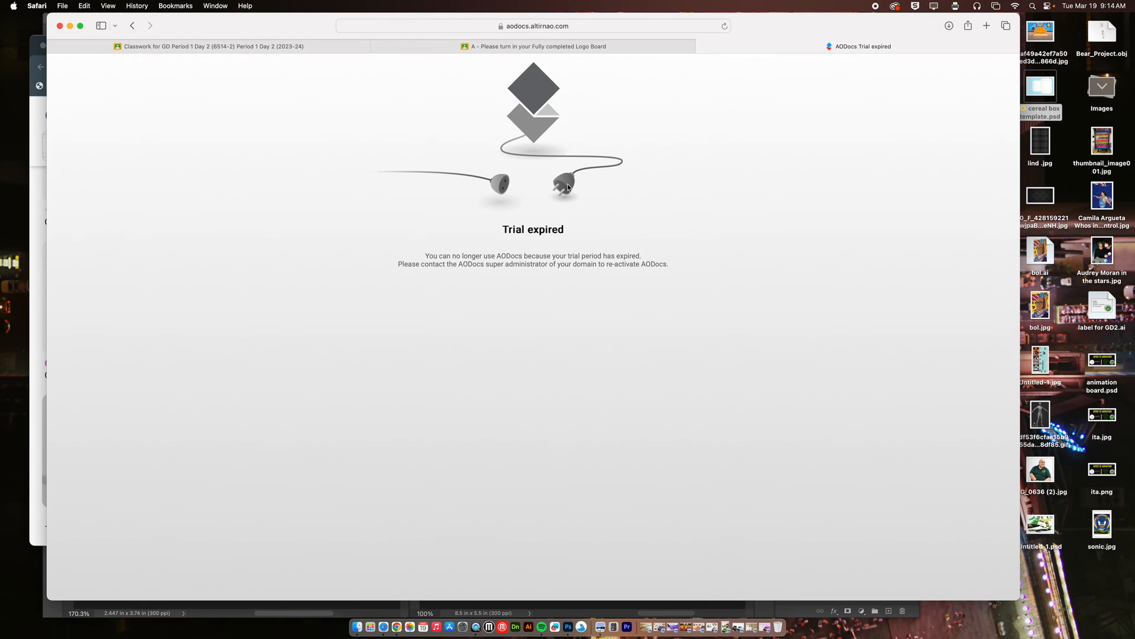
click(703, 46)
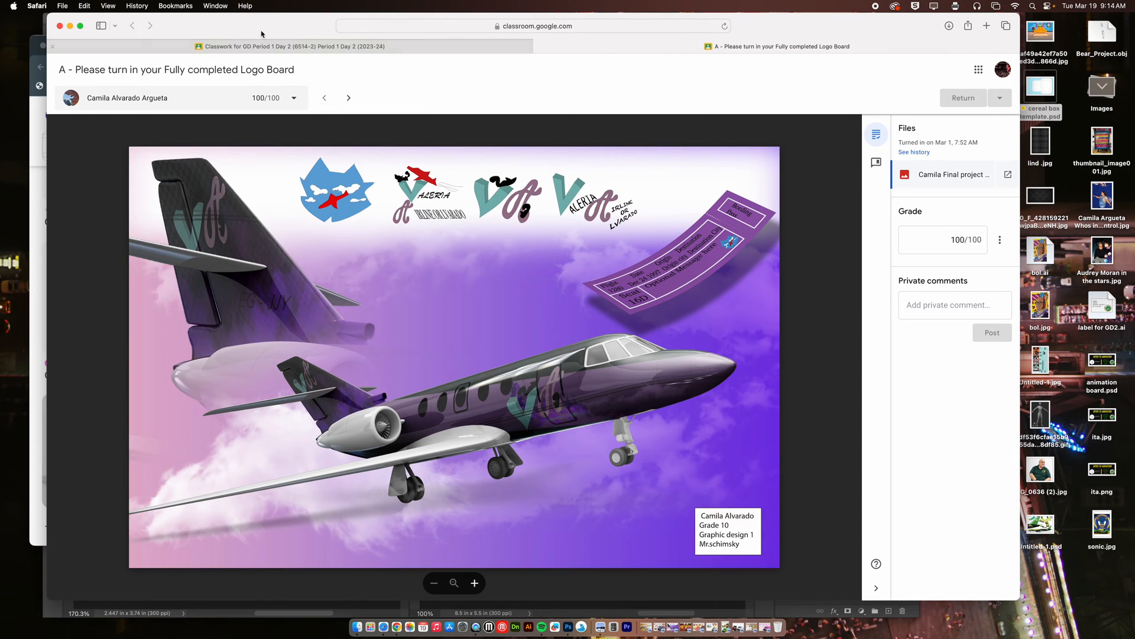
Open Google Drive in a new browser tab from the logo board submission page.
click(986, 26)
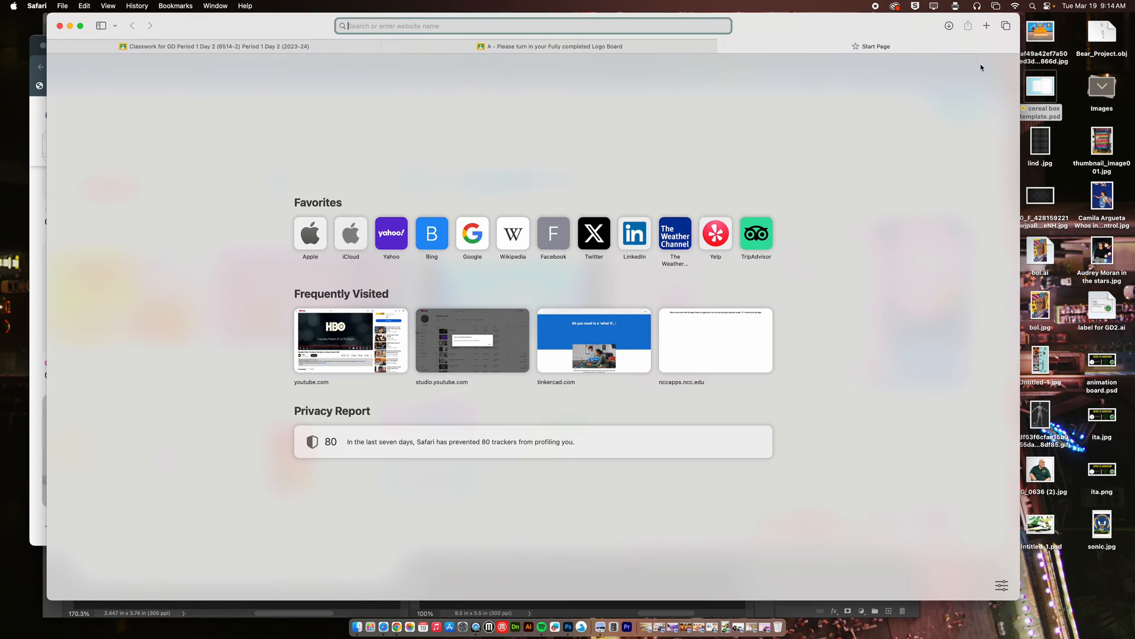
click(677, 50)
click(979, 69)
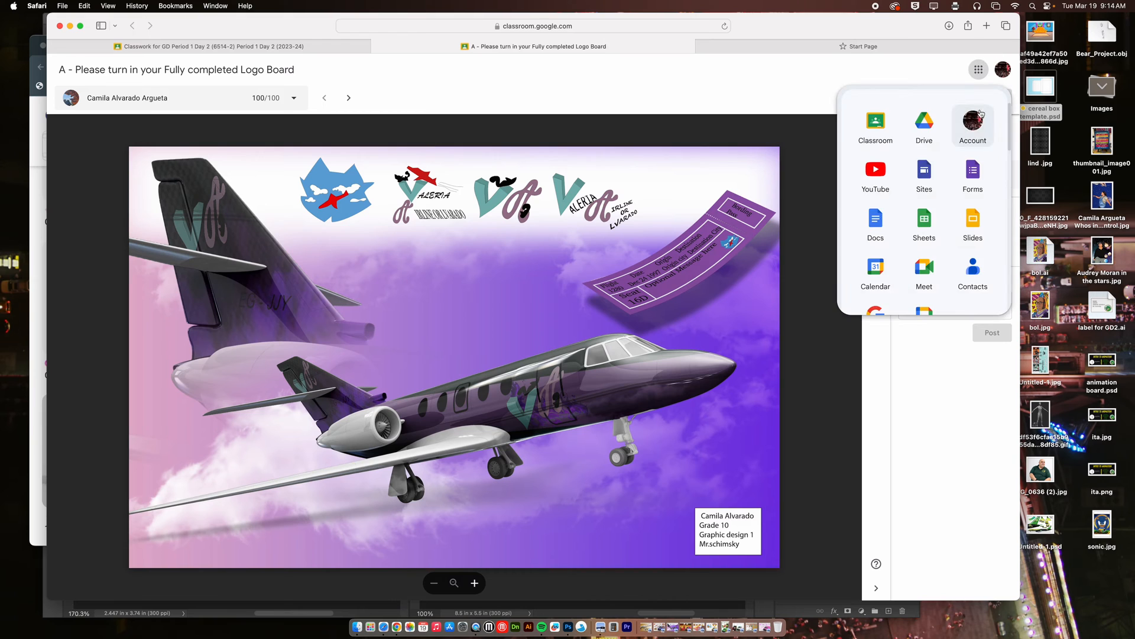
click(924, 126)
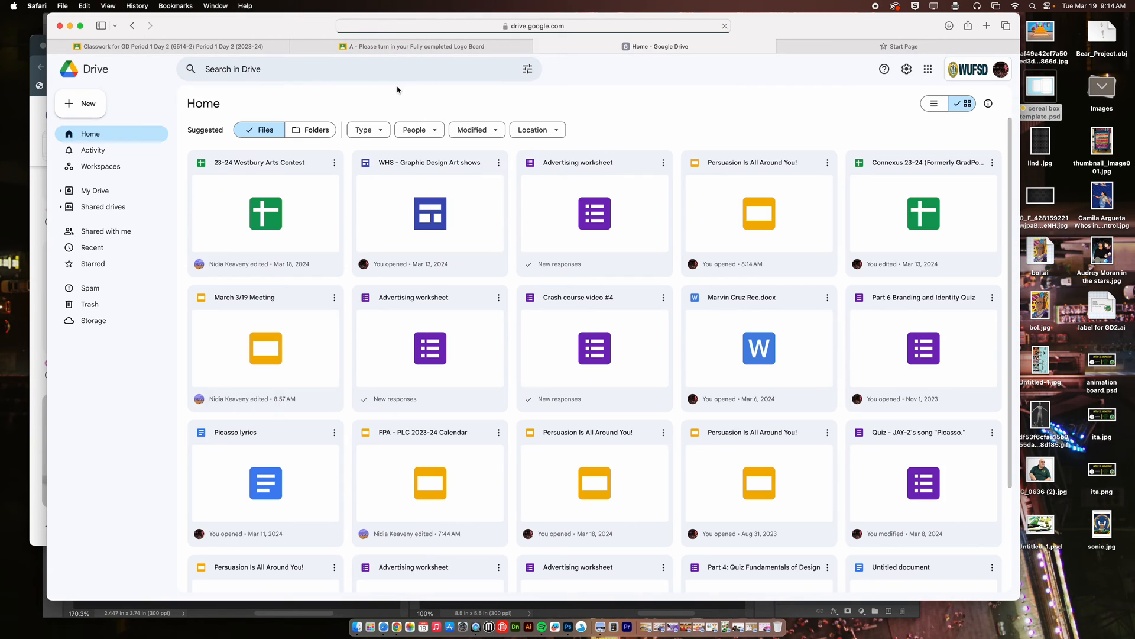
Search Google Drive for "cereal" and open instruction sheet cereal.jpg to read the design requirements.
click(381, 69)
text(cereal)
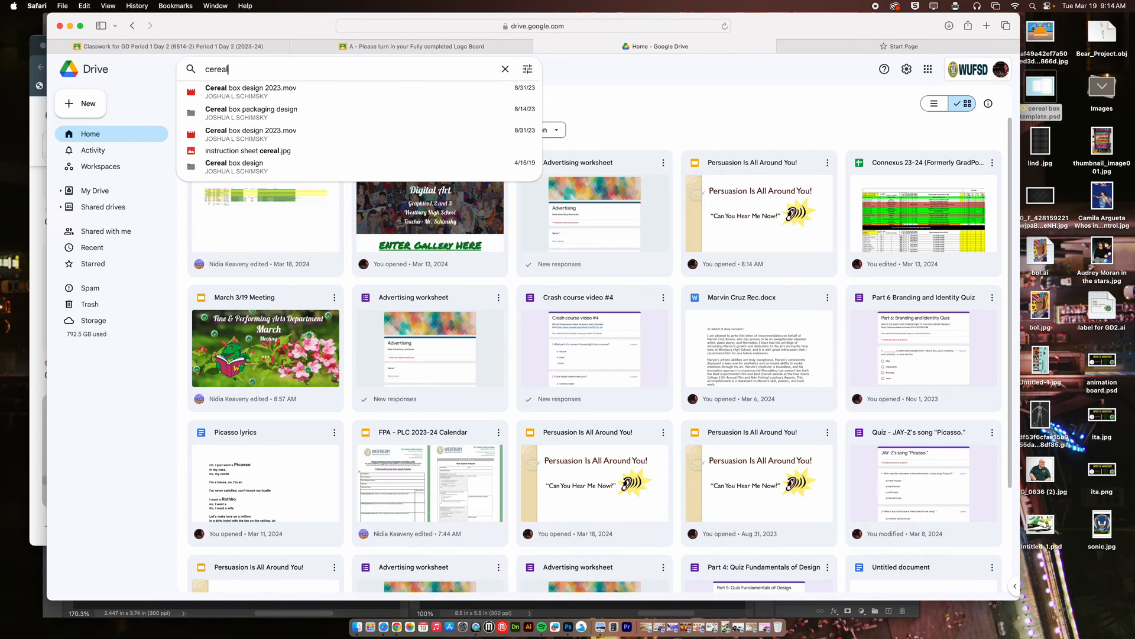
key(Return)
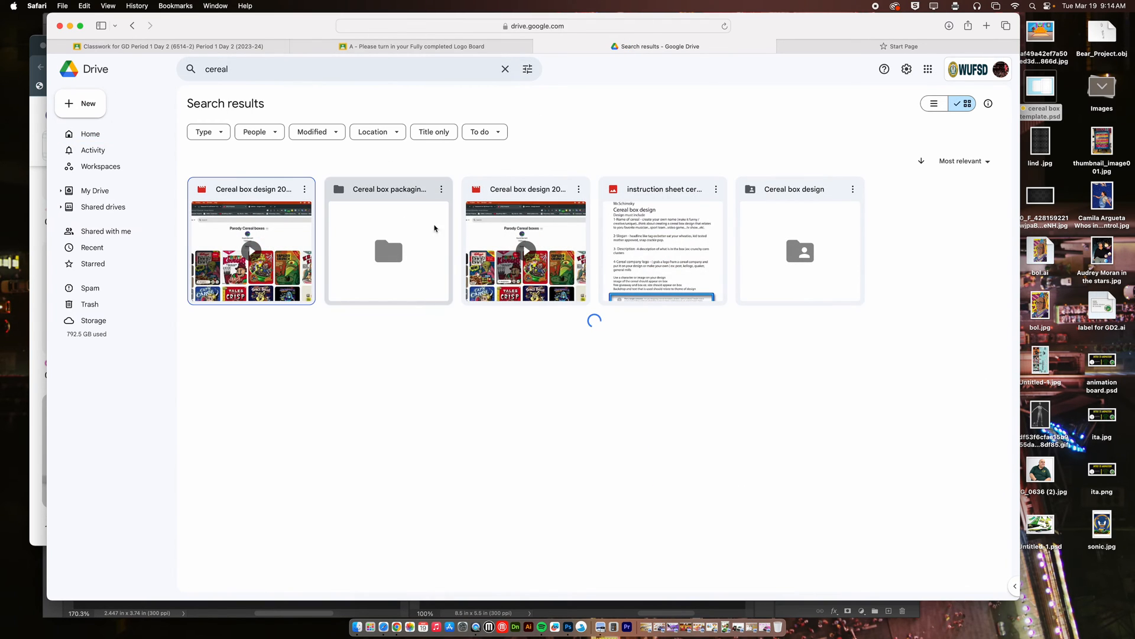
click(643, 247)
double_click(643, 248)
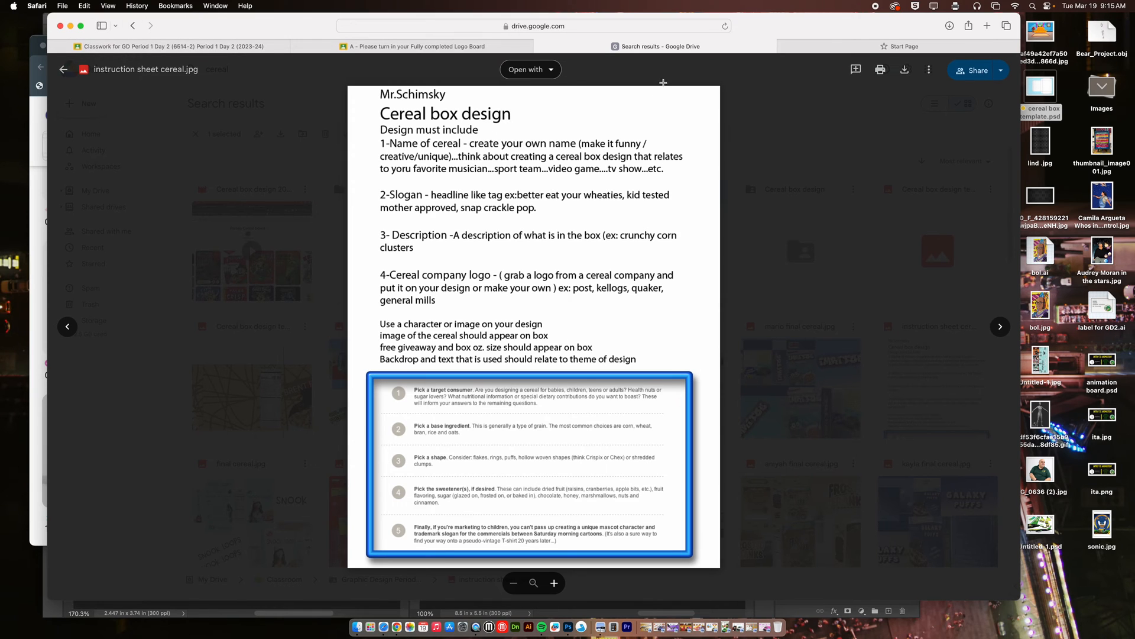
Search Google Images for "lucky charms" and preview the General Mills Lucky Charms box from BJ's Wholesale Club.
click(605, 26)
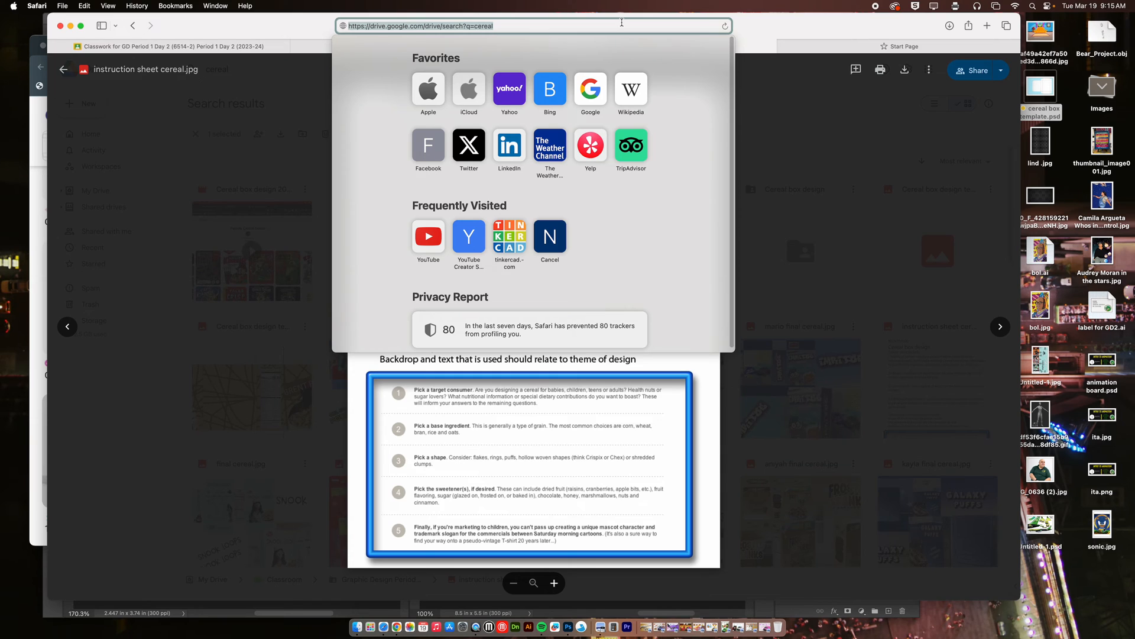
text(lucky charms)
key(Return)
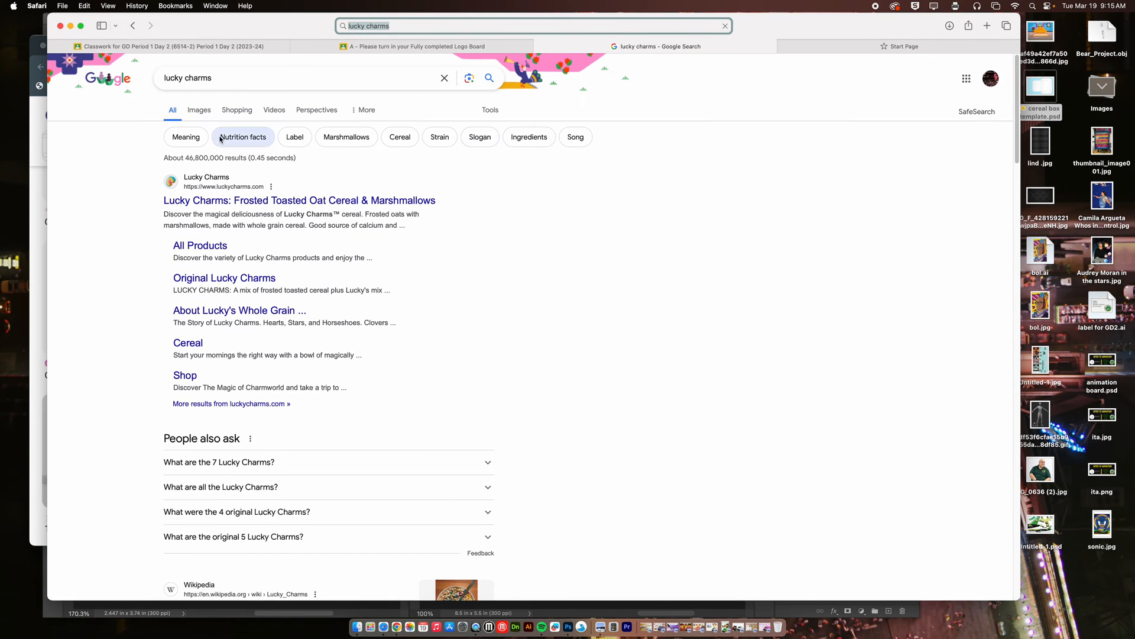
click(189, 114)
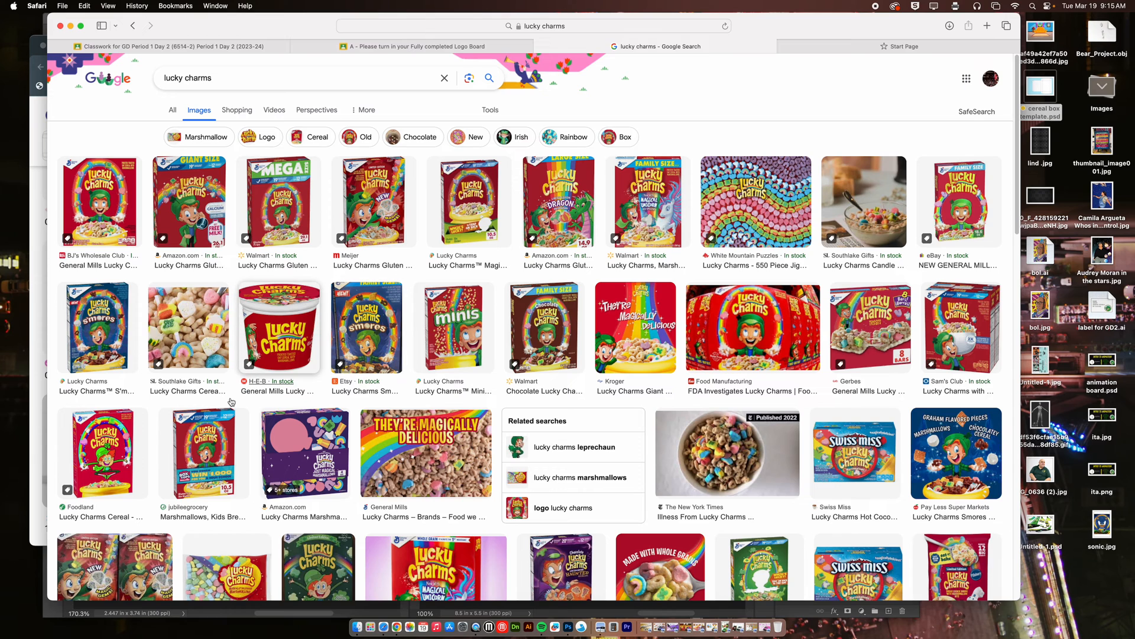
click(93, 204)
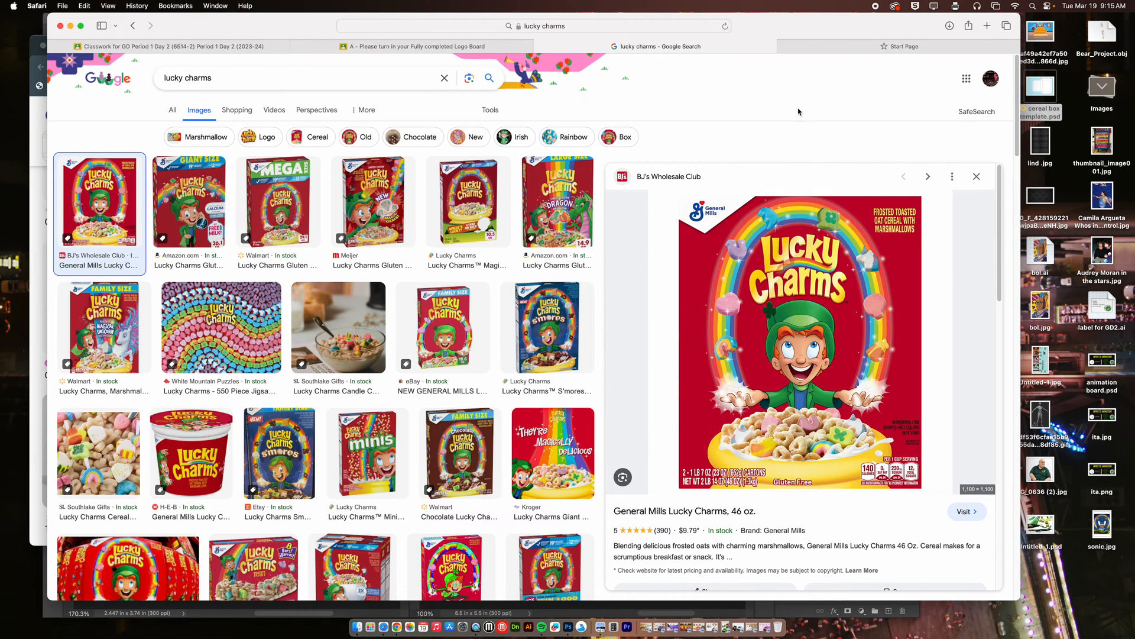
Switch to Photoshop and recolor the front of box shape's fill to magenta d81fa6.
drag(787, 27, 937, 67)
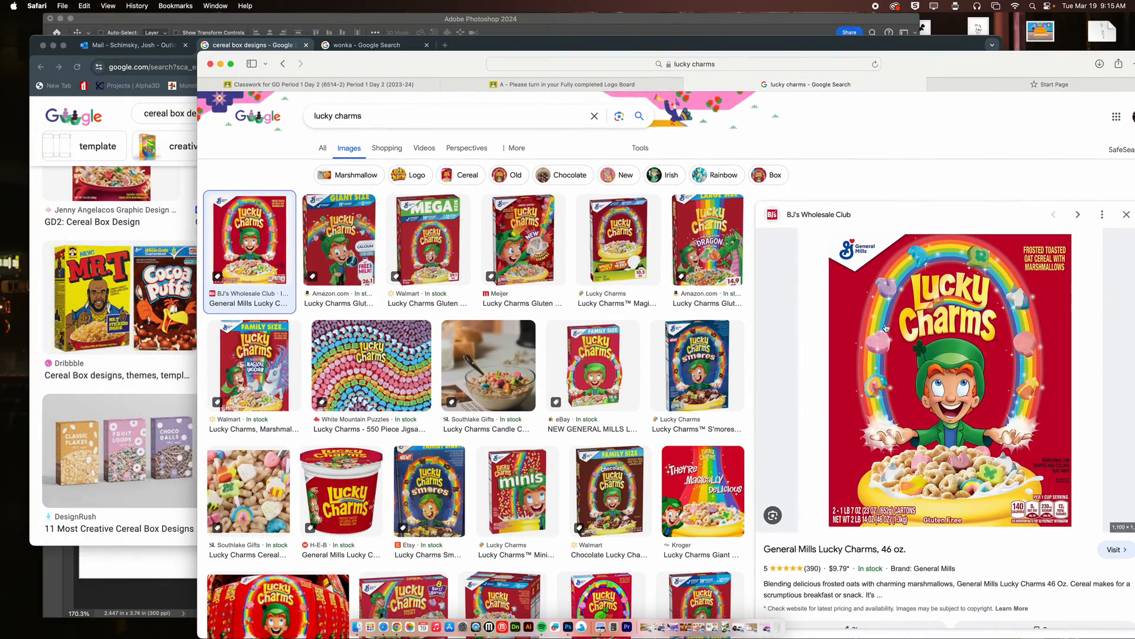
click(218, 20)
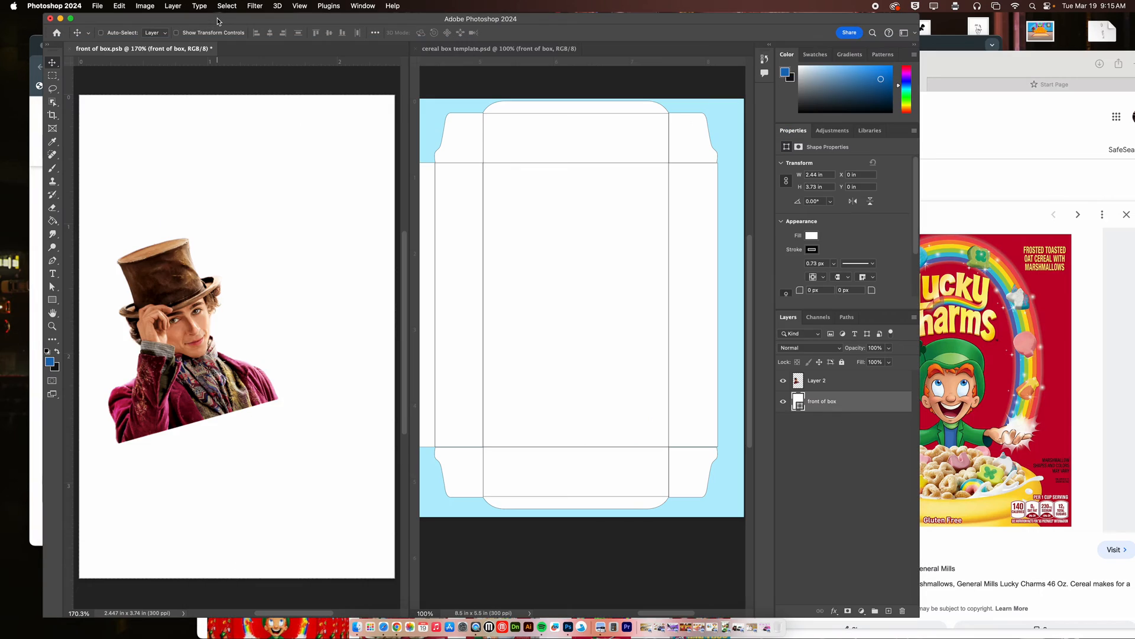
drag(291, 19, 258, 17)
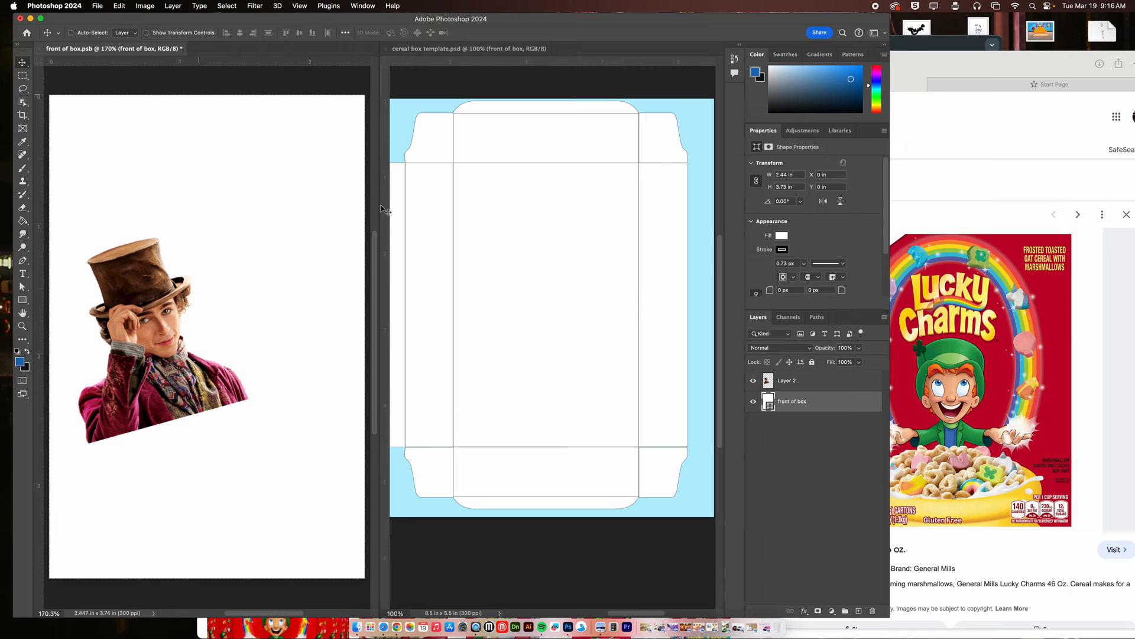
double_click(770, 406)
drag(615, 379, 646, 357)
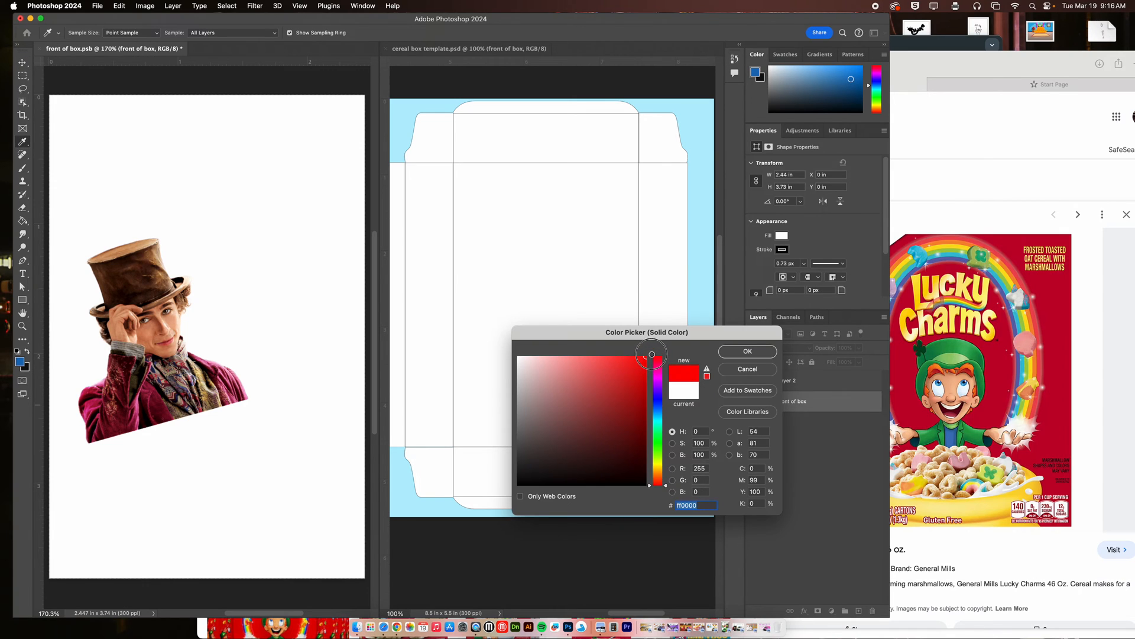
drag(661, 407, 666, 373)
click(628, 375)
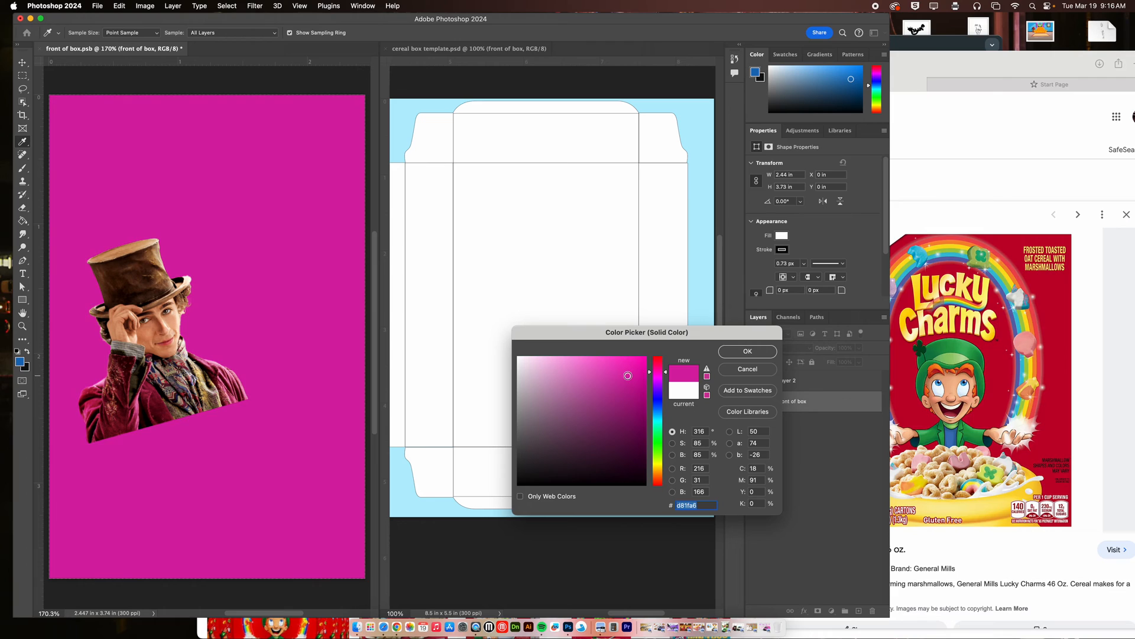
click(738, 353)
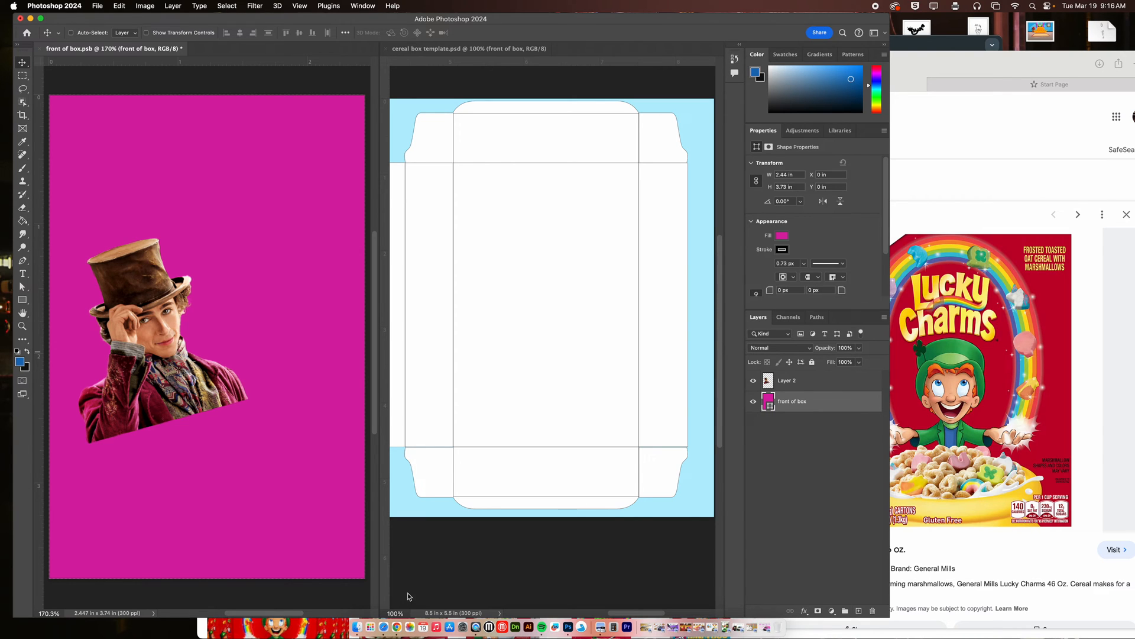
Switch to Chrome, search Google Images for "cereal bowl", and preview the iStock Fruit Ring Breakfast Cereal photo.
click(395, 628)
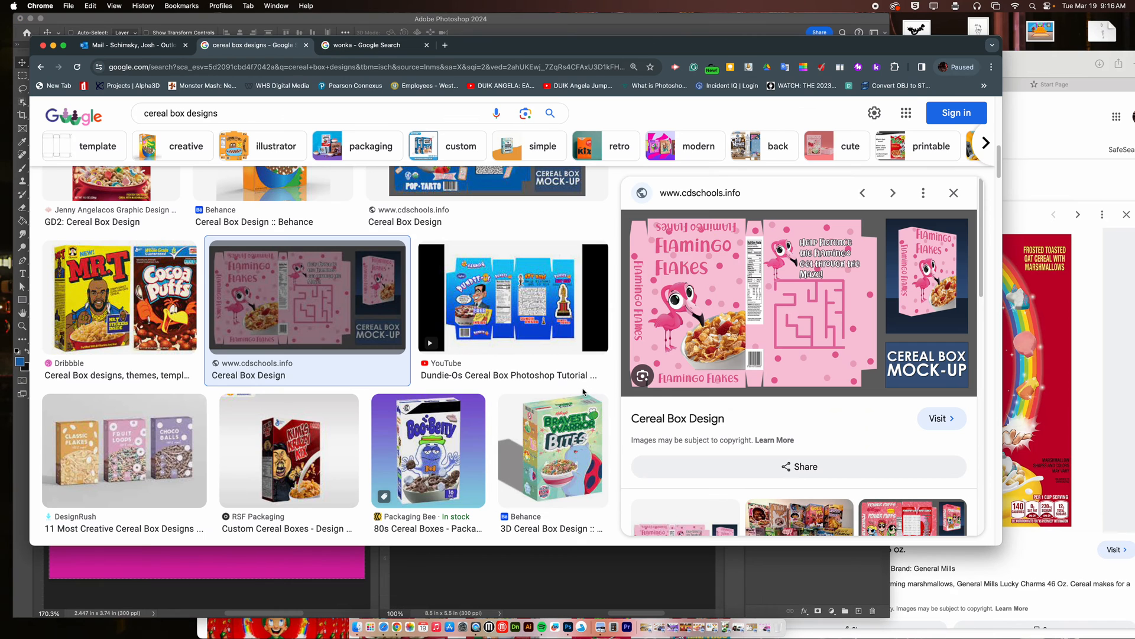
click(290, 105)
text(ce)
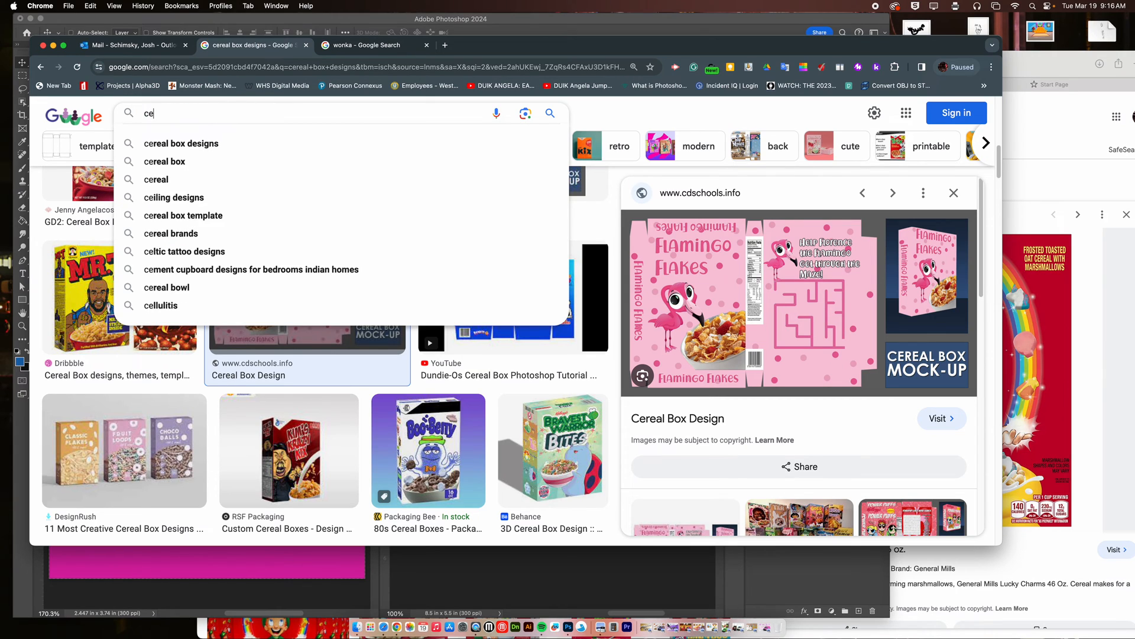
text(real bowl)
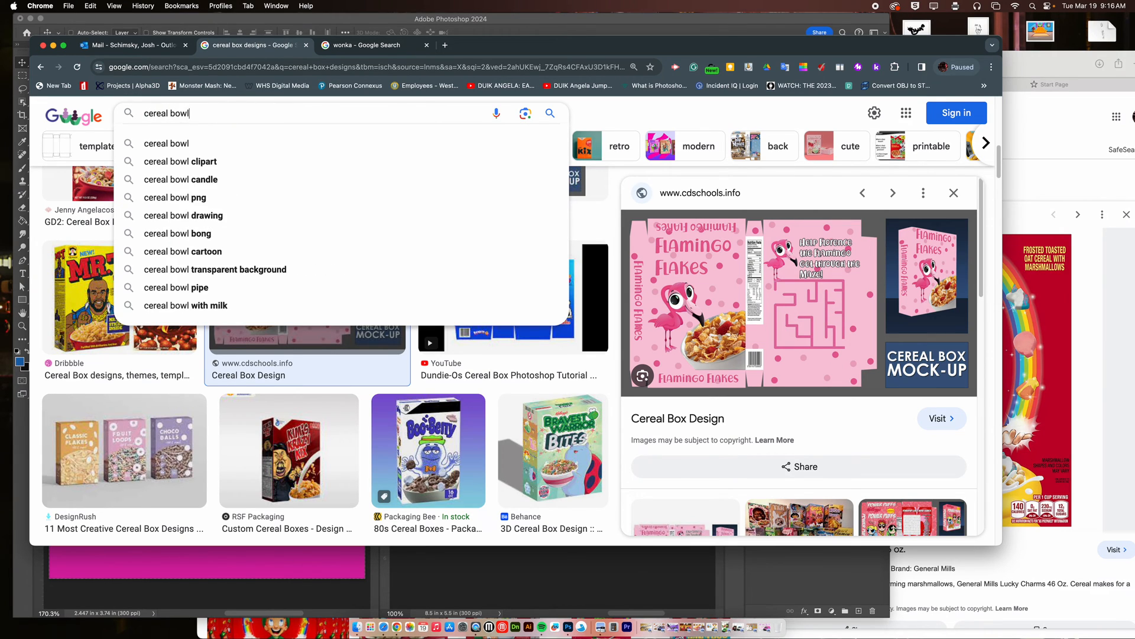
key(Return)
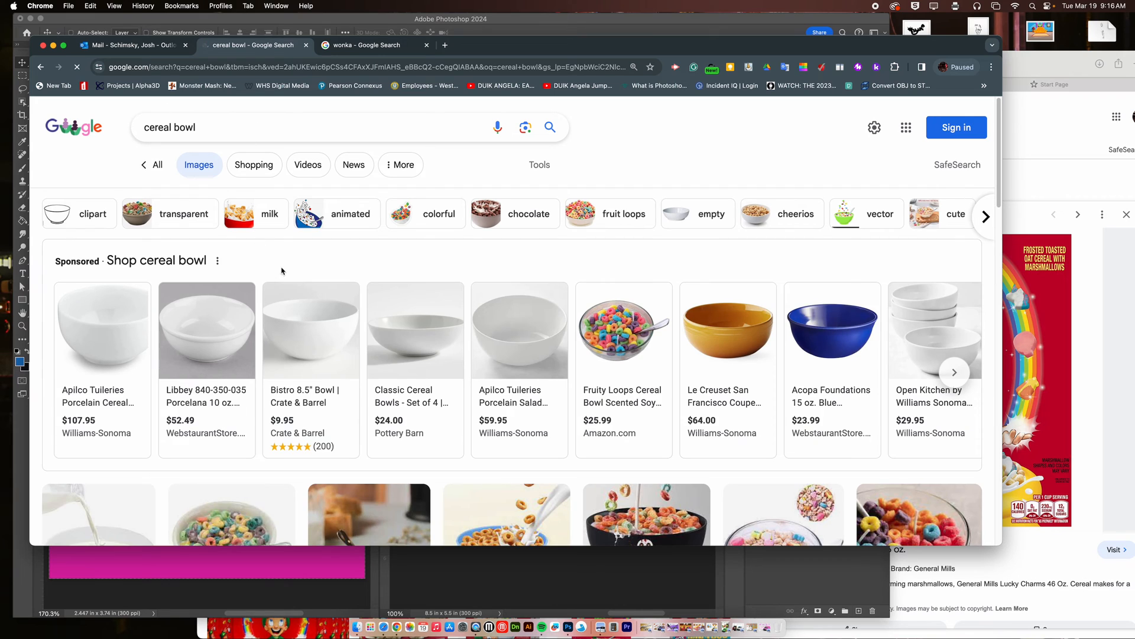
scroll(666, 397, down, 5)
scroll(666, 397, down, 5)
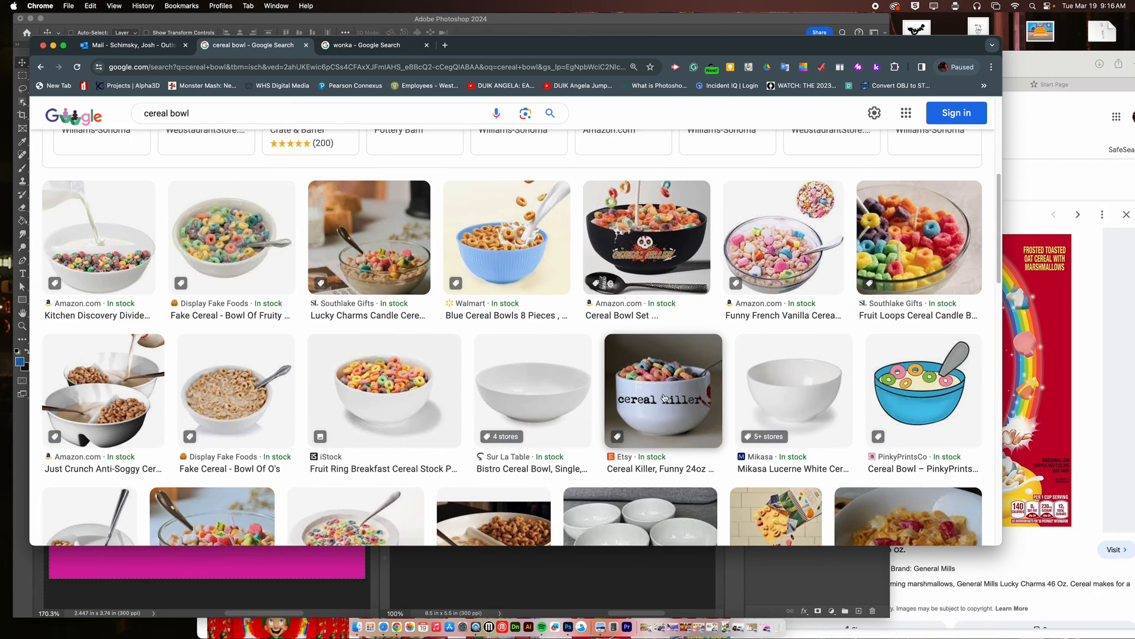
click(394, 358)
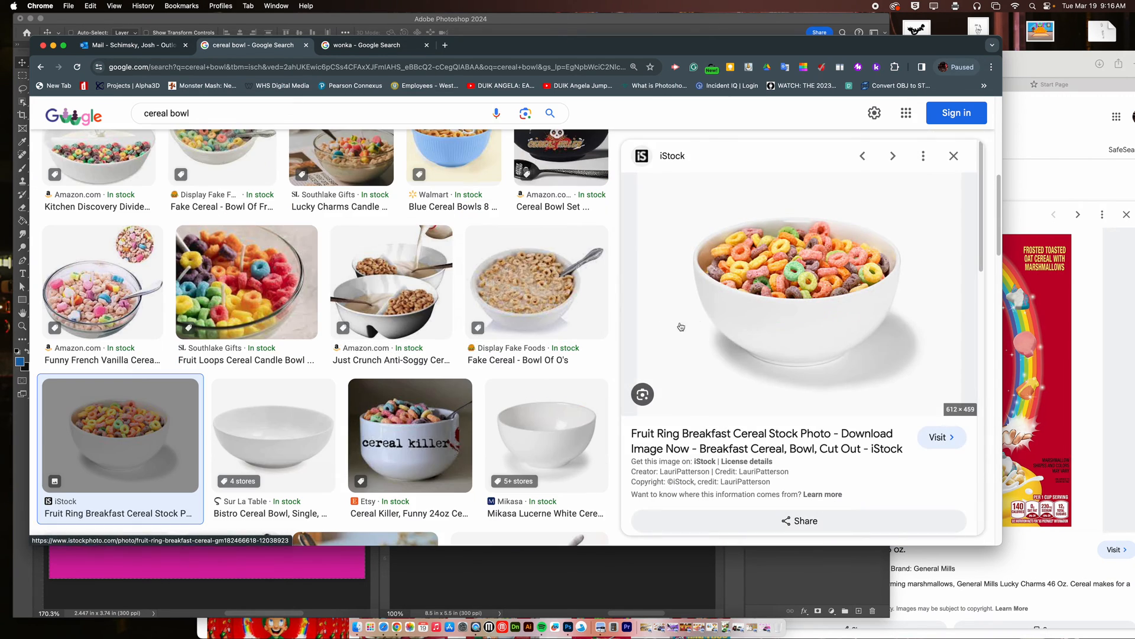
Bring the iStock fruit ring bowl photo into the lower part of front of box.psb and save the document.
drag(803, 57, 862, 236)
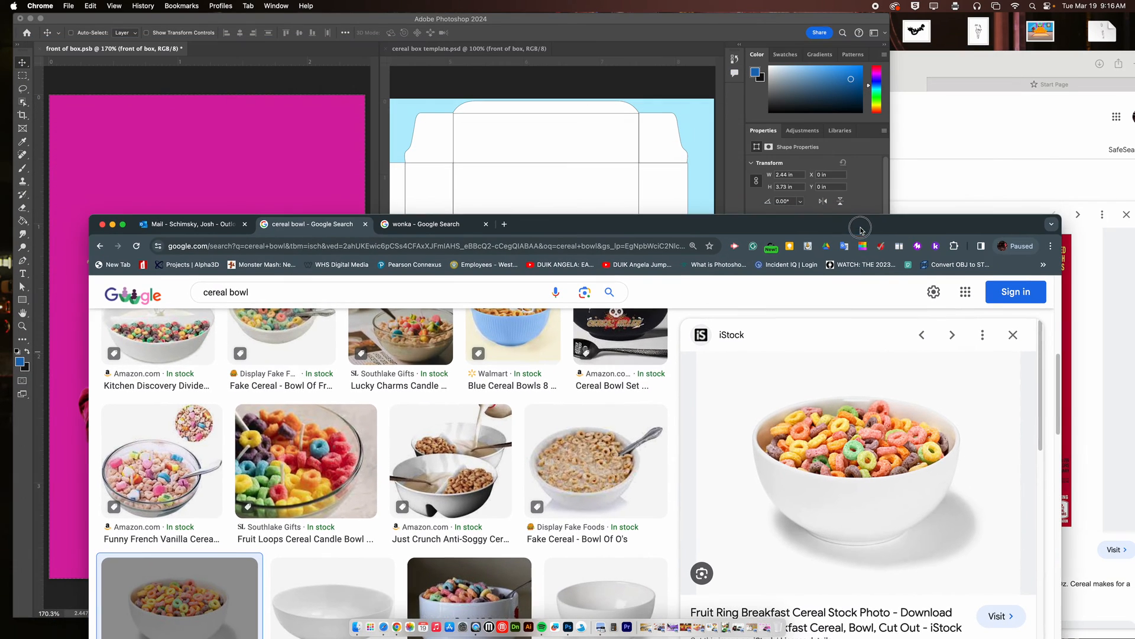
drag(861, 438, 267, 480)
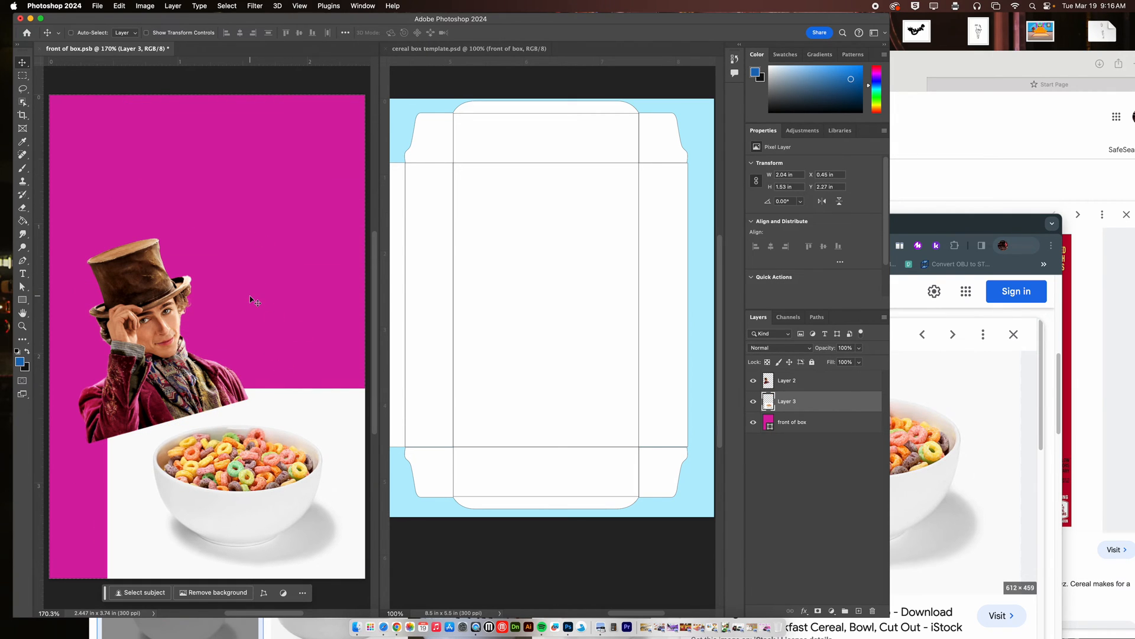
click(98, 6)
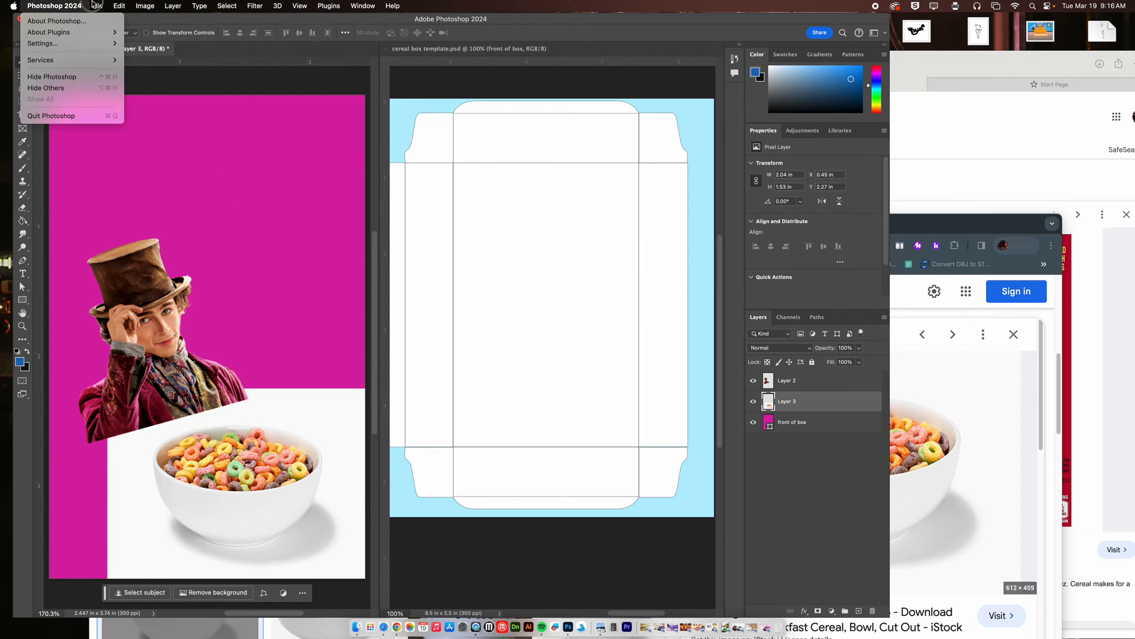
click(114, 115)
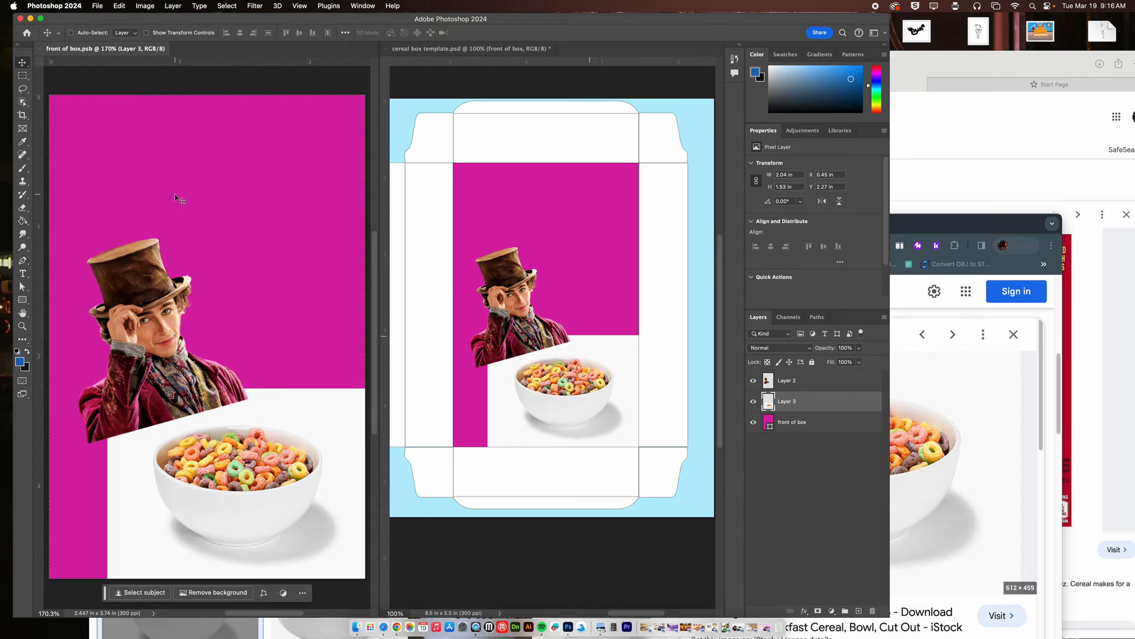
Stack the cereal bowl photo layer above the Wonka layer and move the photo up over the character.
click(274, 436)
drag(796, 410, 793, 379)
drag(270, 410, 244, 303)
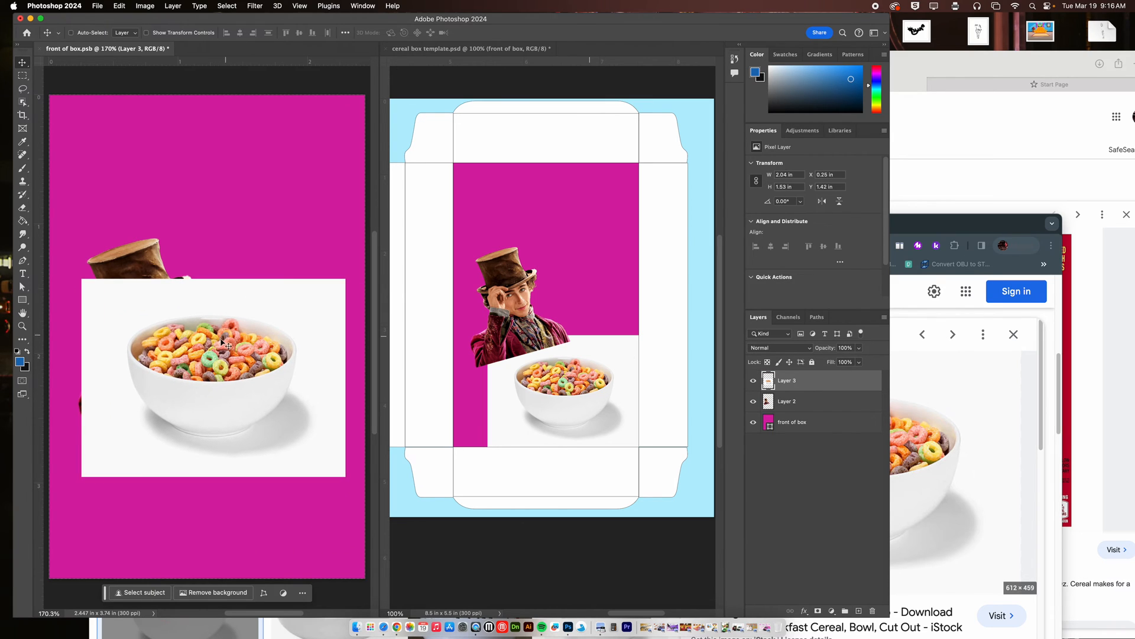
Select the bowl with the Object Selection tool, cut it to its own layer with Layer Via Cut, and delete the leftover background layer.
click(22, 103)
click(62, 101)
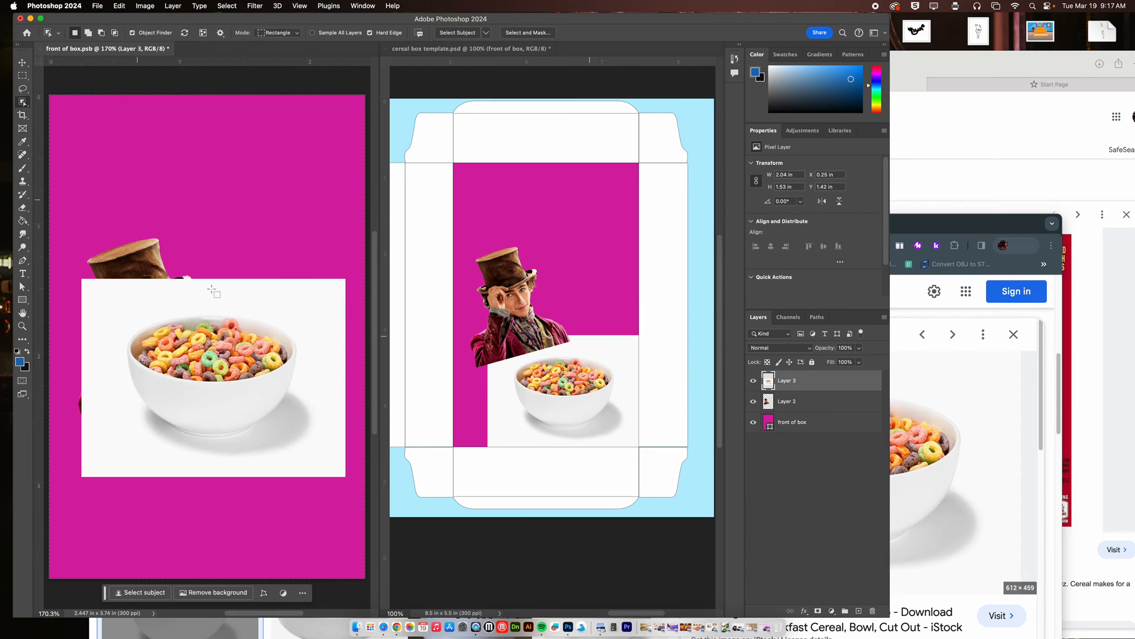
click(220, 350)
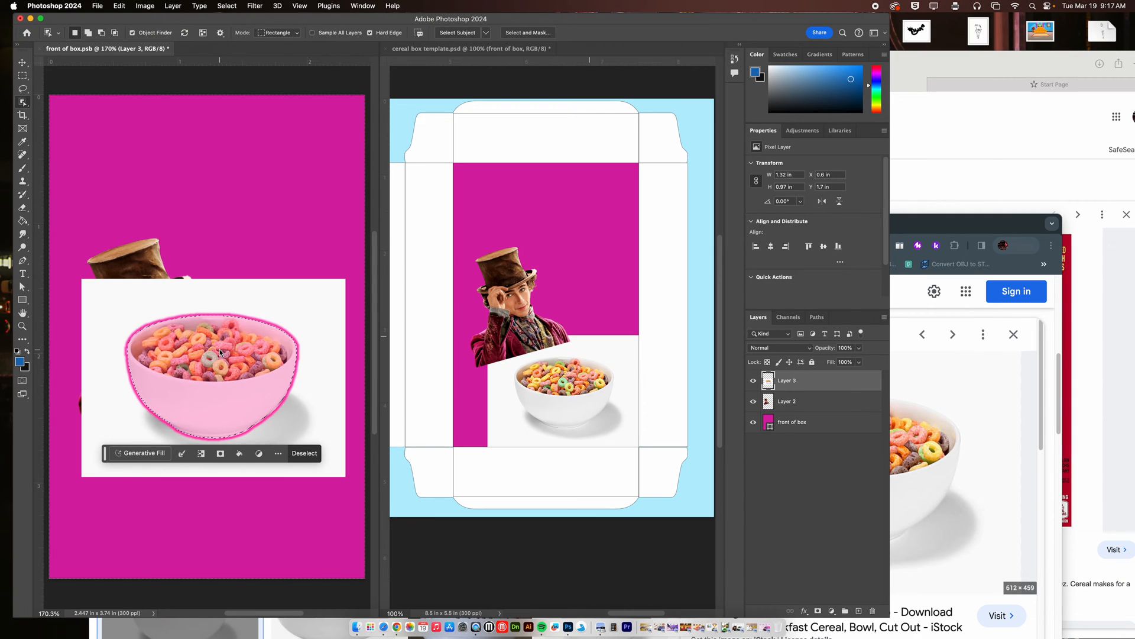
right_click(241, 362)
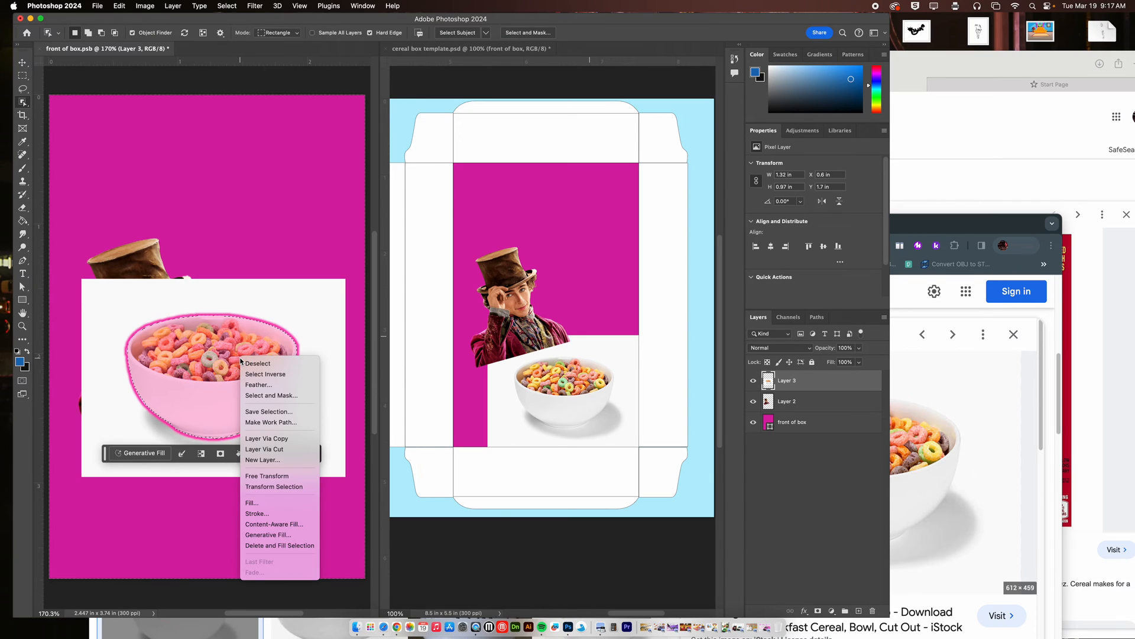
click(273, 450)
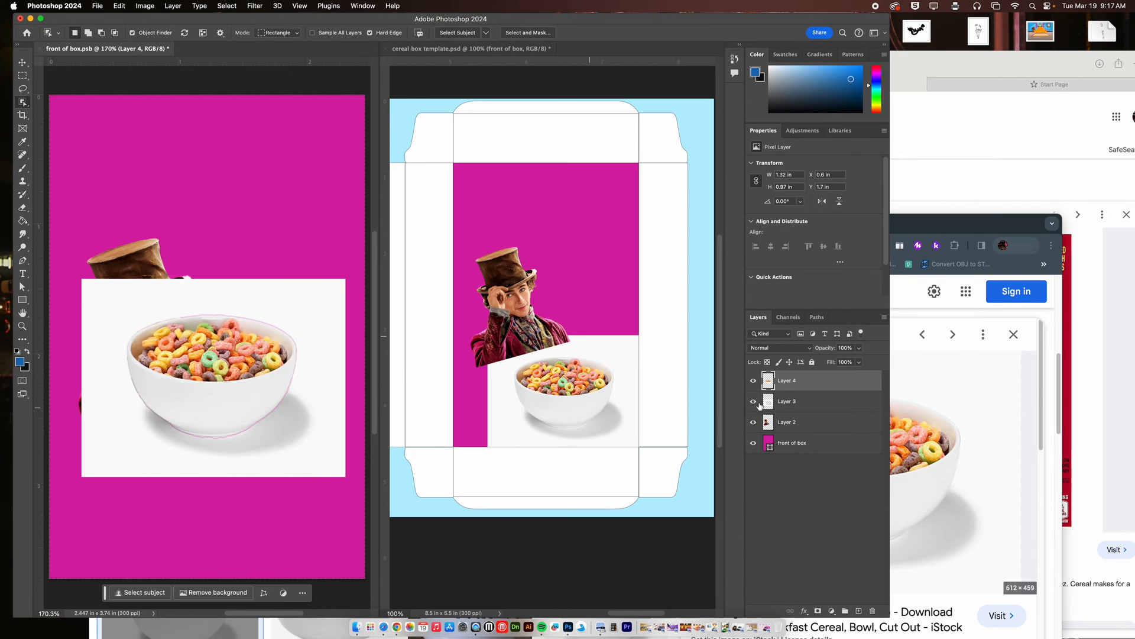
click(805, 403)
key(Delete)
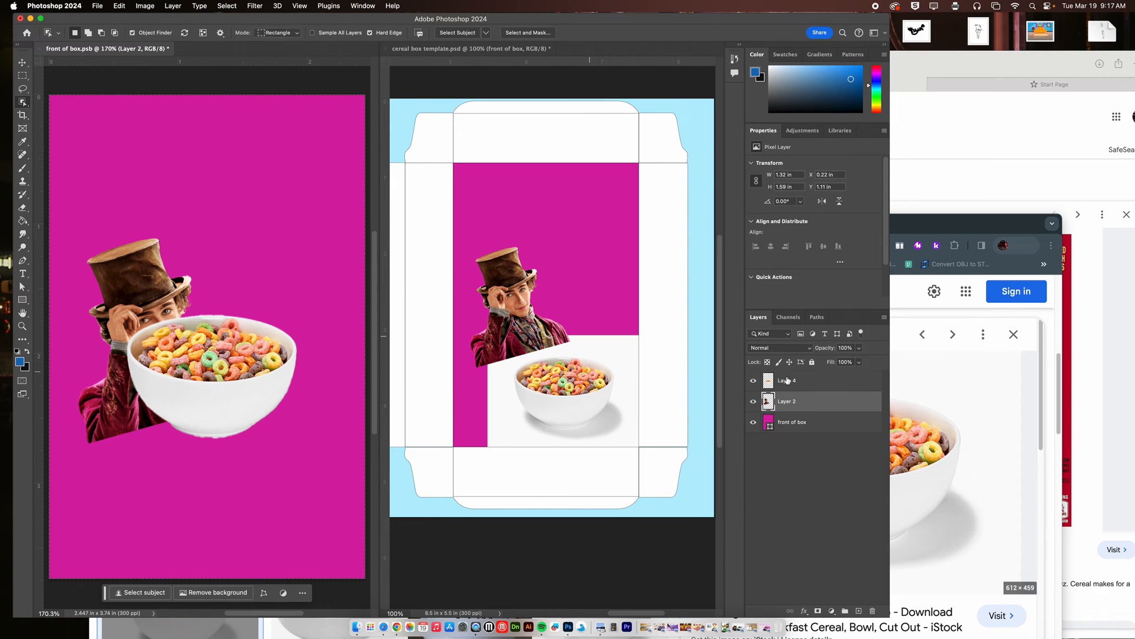
Move the cut-out cereal bowl down below the Wonka figure, near the bottom of the magenta box front.
click(787, 379)
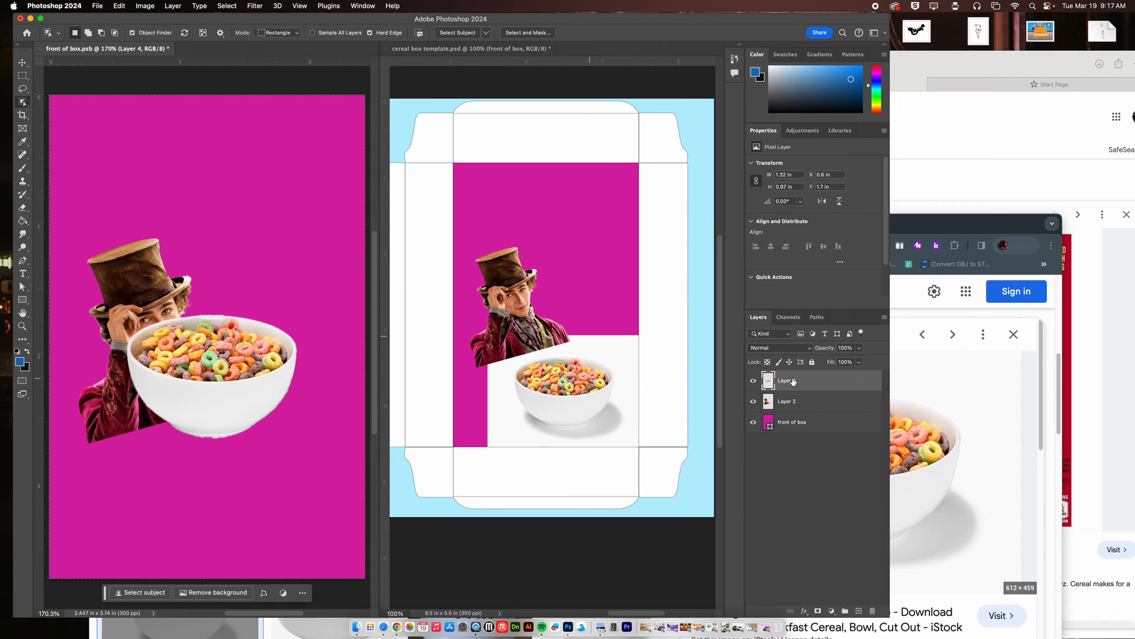
click(22, 63)
drag(225, 364, 250, 479)
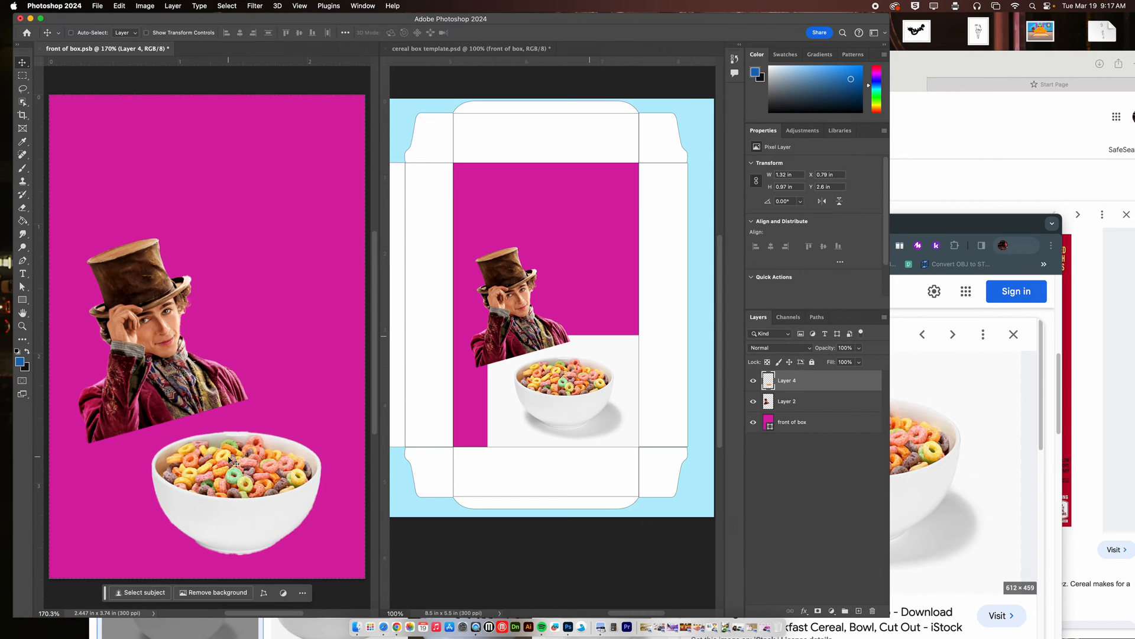
drag(221, 440, 272, 437)
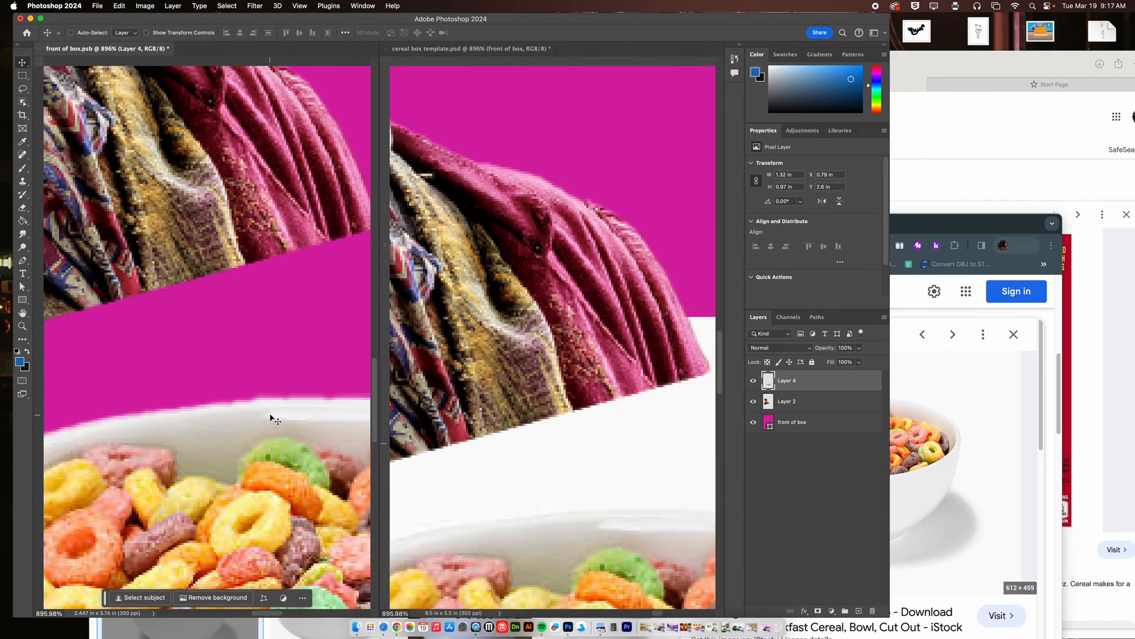
key(super+0)
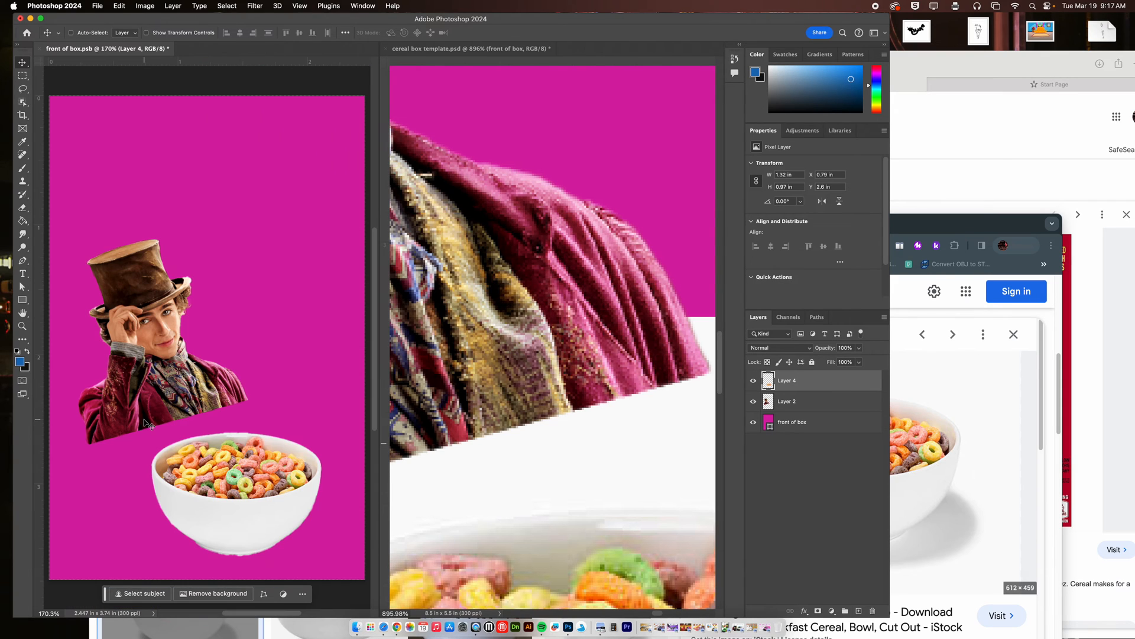
Switch to Safari, close the logo board submission, and return to the Classwork page with the Project 5: Cereal box design assignment.
click(954, 227)
drag(885, 223, 932, 92)
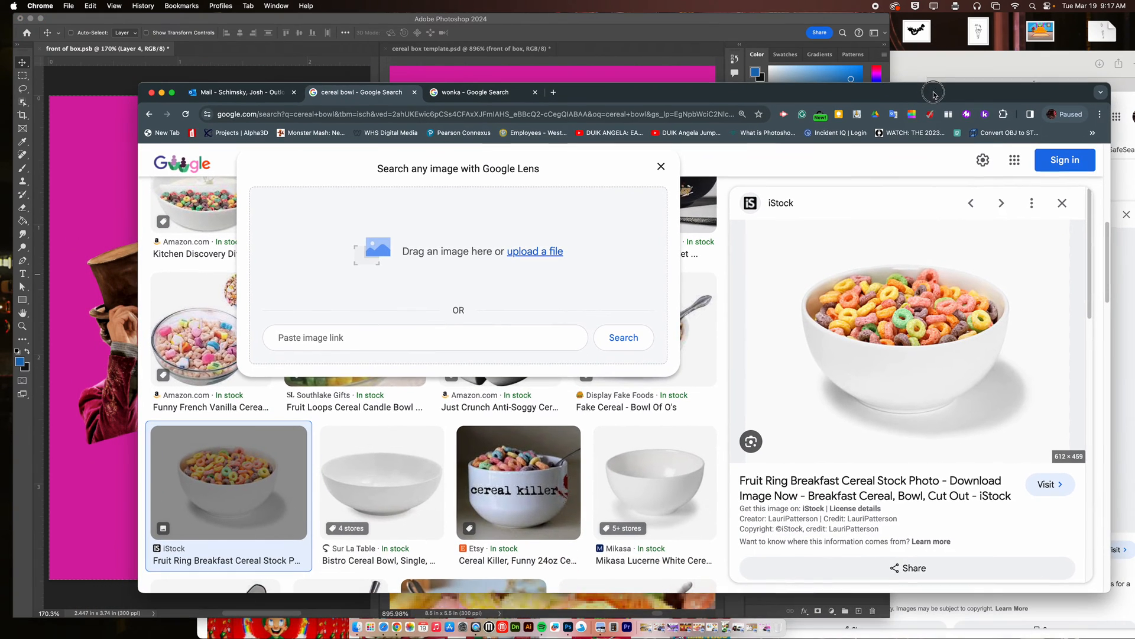
key(super+Tab)
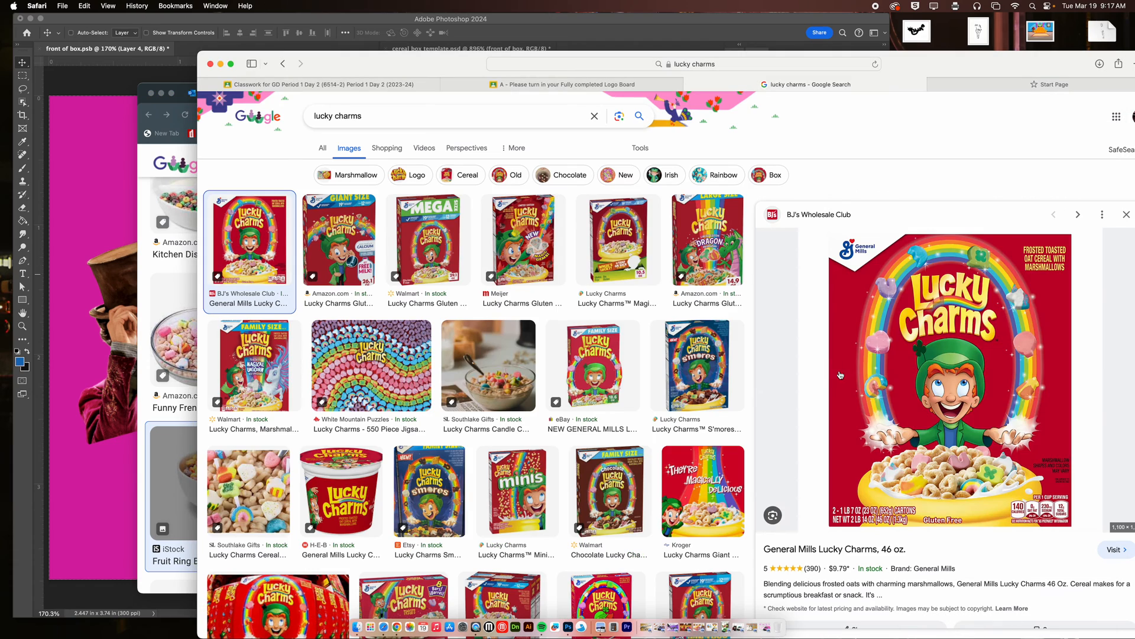
click(530, 84)
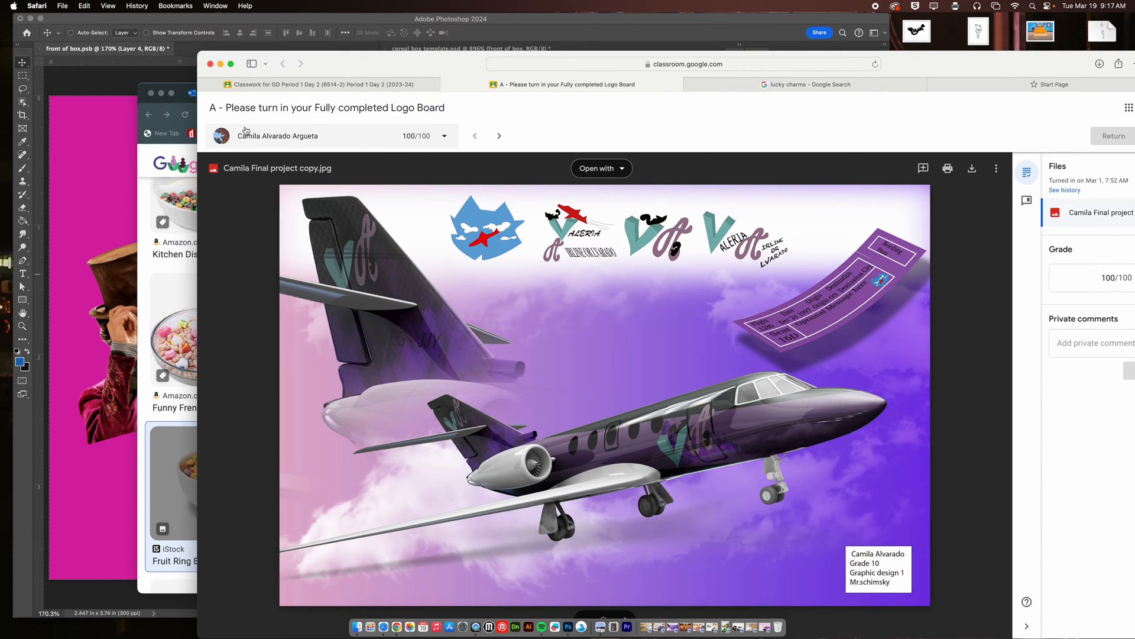
click(448, 85)
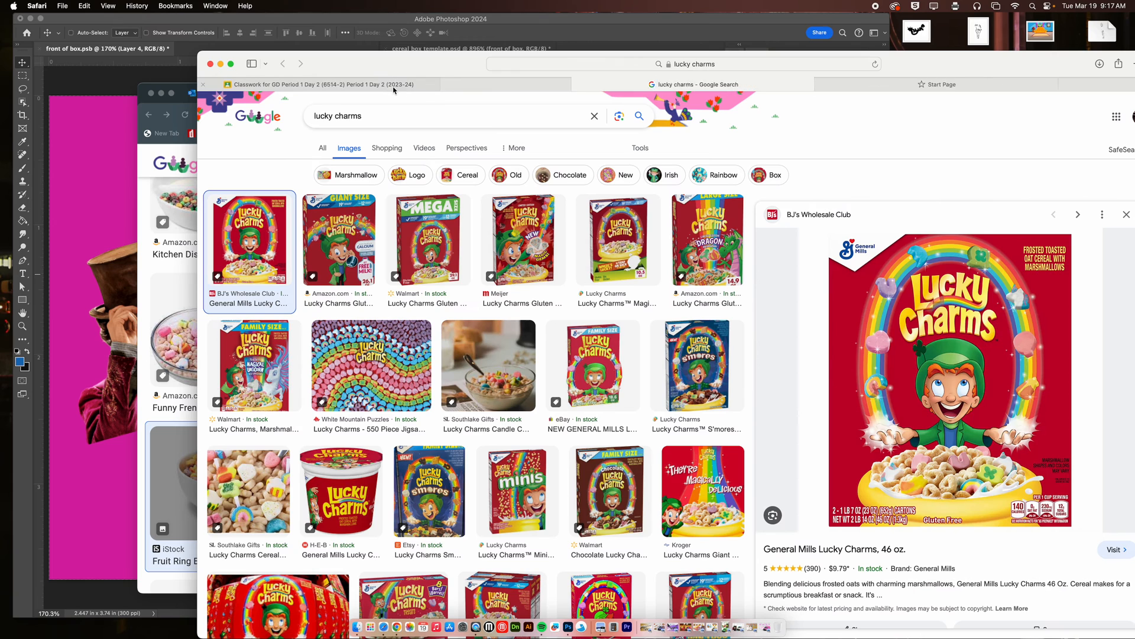
click(398, 88)
click(214, 105)
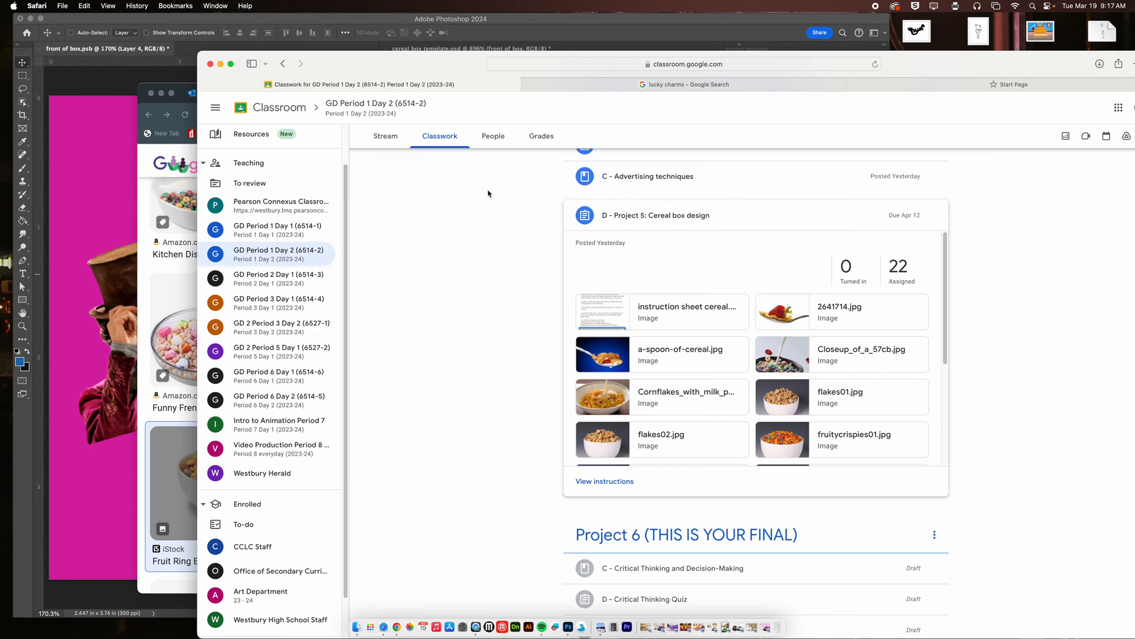
Open the puffs01.jpg attachment of the Project 5 assignment in a new window.
scroll(785, 412, down, 3)
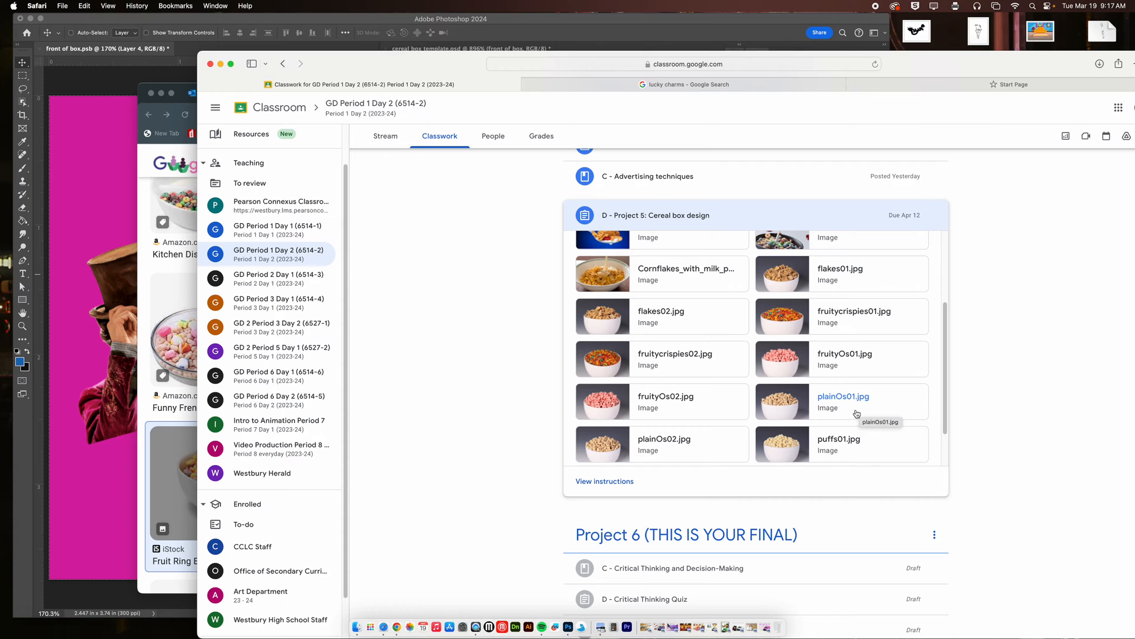
click(839, 439)
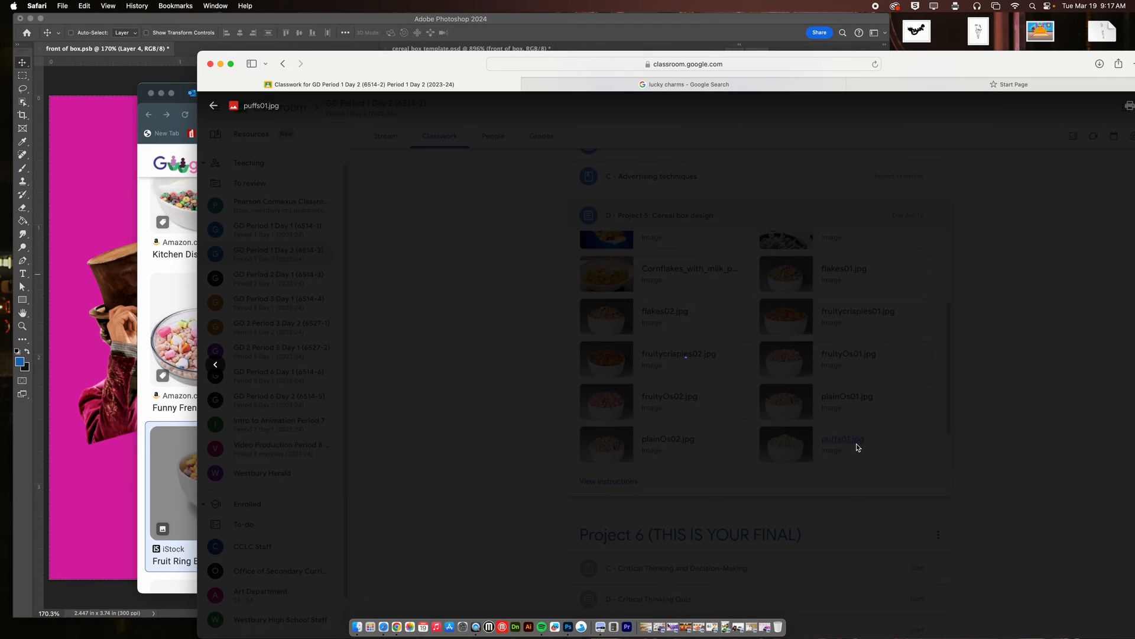
drag(913, 66, 825, 54)
click(1065, 93)
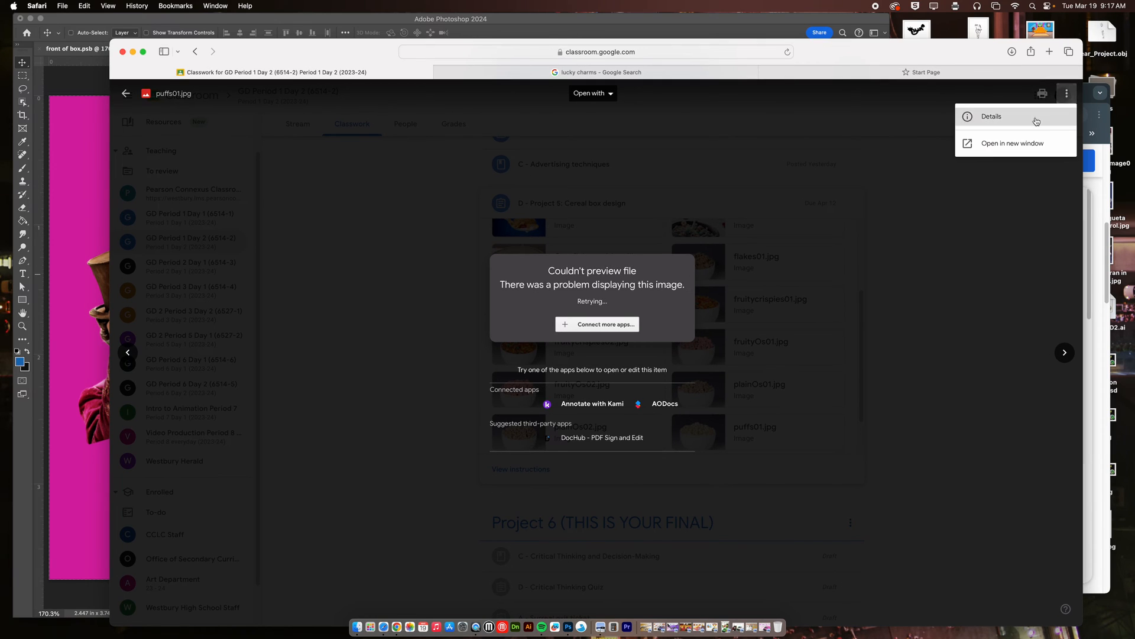
click(1028, 143)
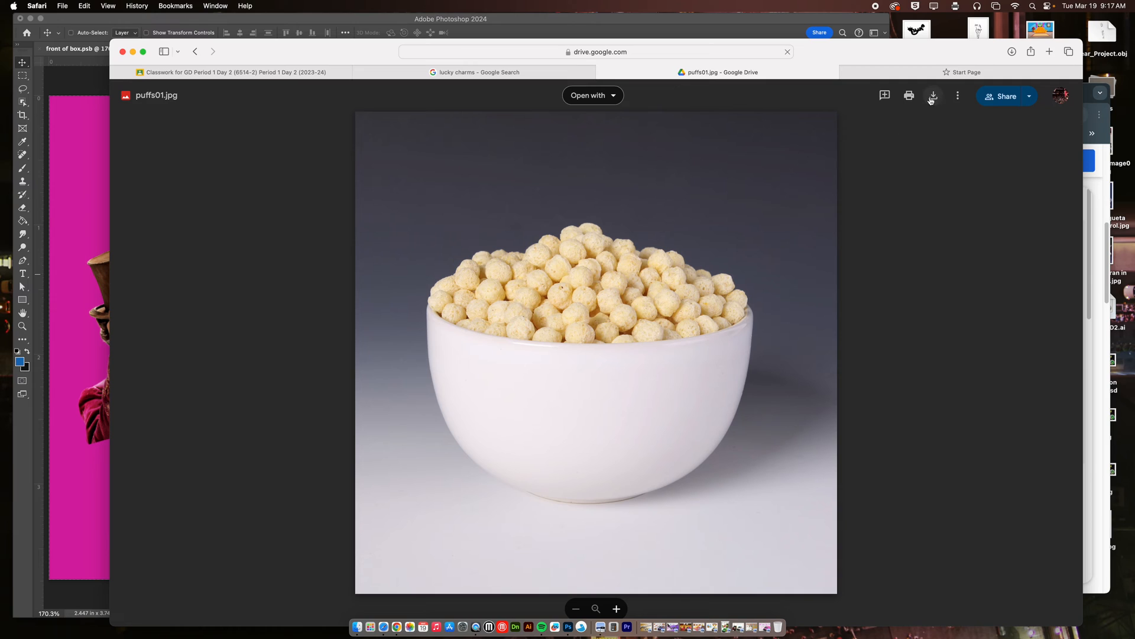
Download puffs01.jpg from Google Drive, then close its browser tab and the image preview window that opens.
click(935, 98)
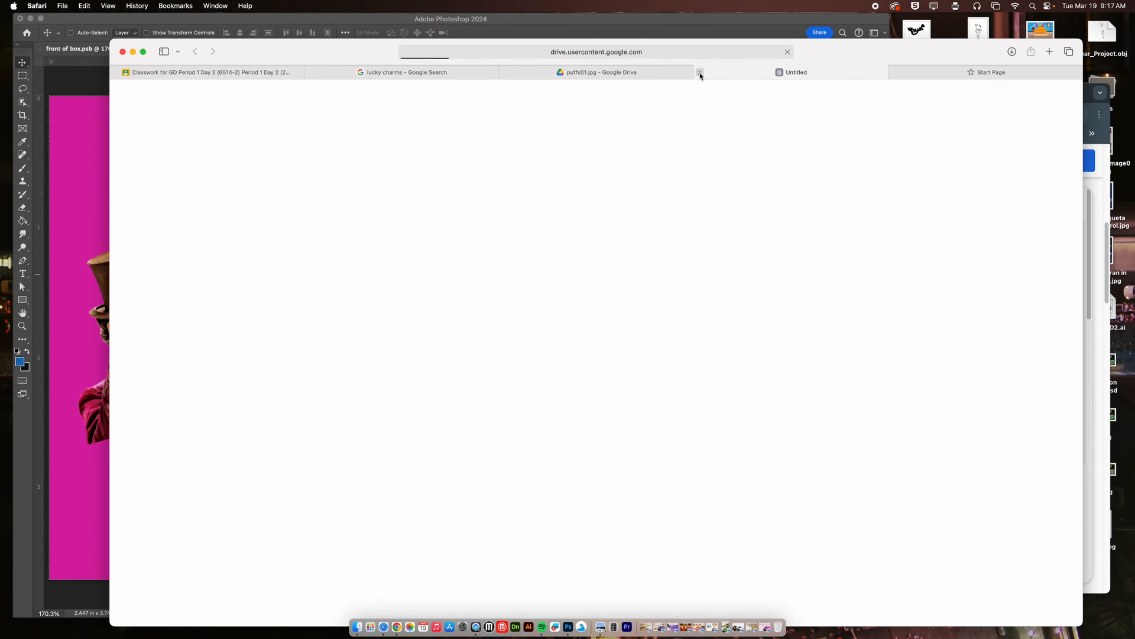
click(700, 72)
click(597, 76)
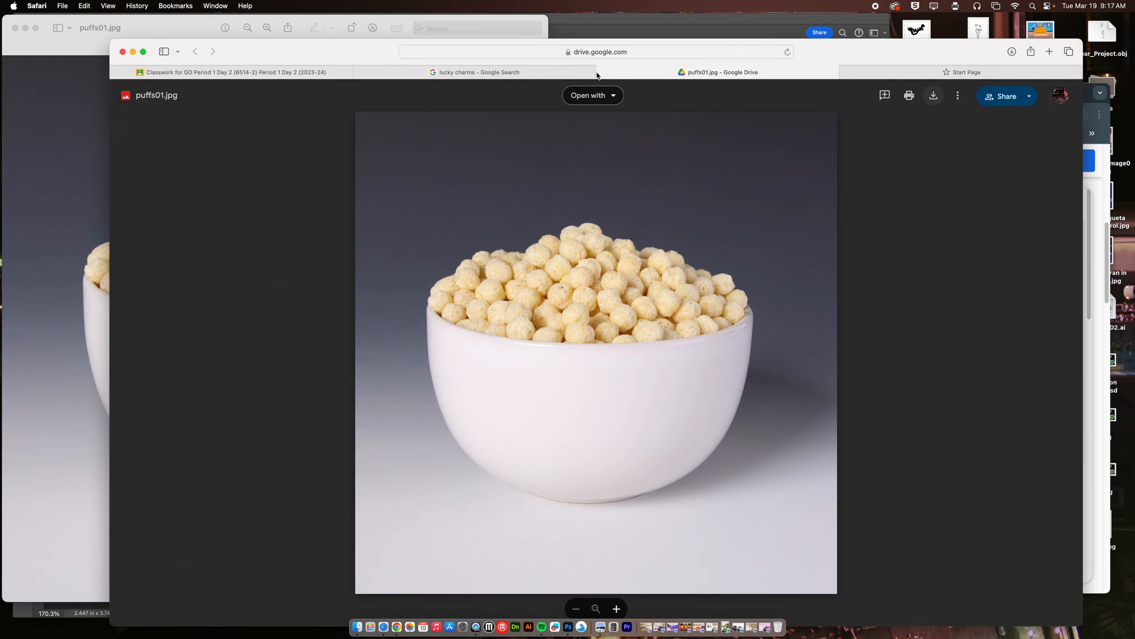
click(597, 72)
click(16, 28)
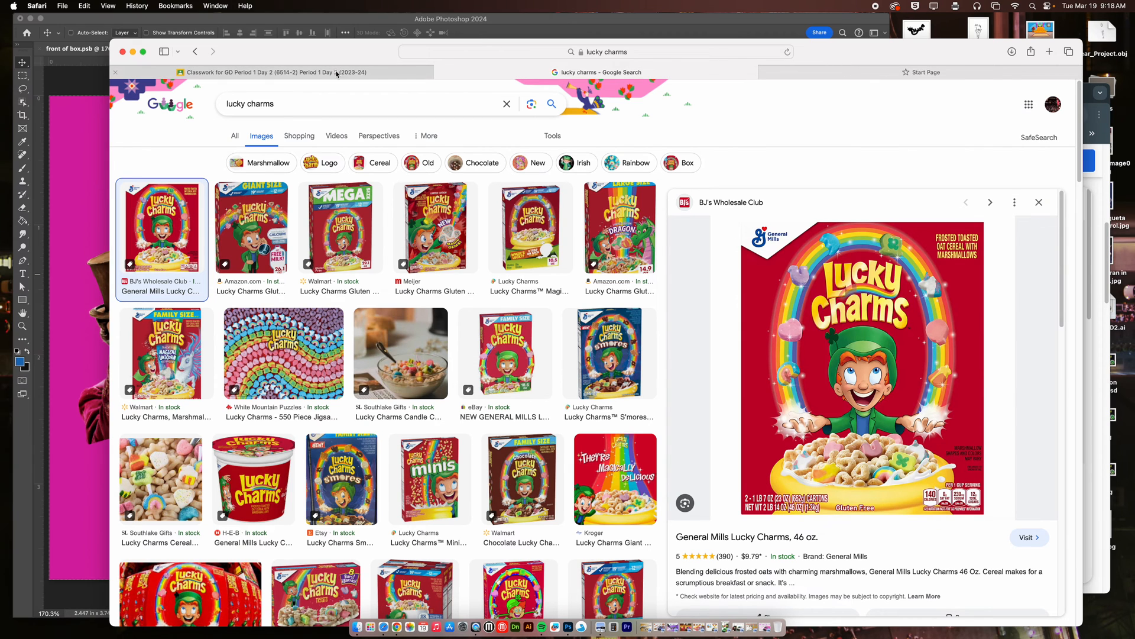
Switch to Photoshop and place the downloaded puffs01.jpg from the Finder downloads into the front of box document.
click(105, 92)
click(358, 627)
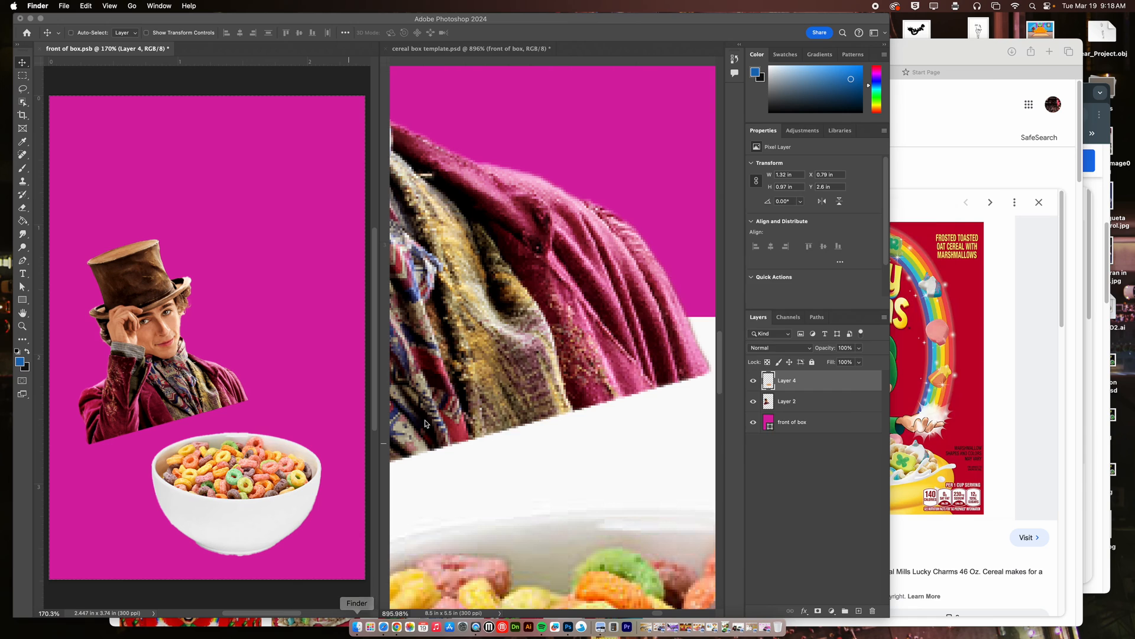
click(524, 309)
drag(630, 256, 332, 400)
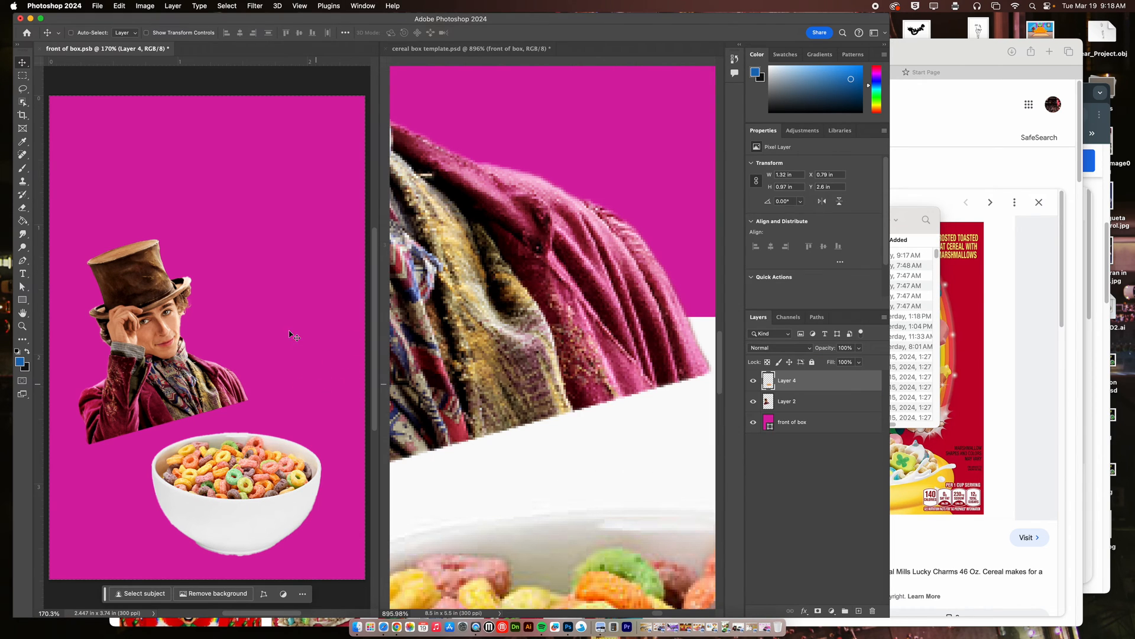
key(Return)
mouse_move(252, 290)
mouse_down()
mouse_move(304, 292)
mouse_move(267, 285)
mouse_up()
Rasterize the puffs01 layer, scale it down to about 64% and position it above the colorful cereal bowl.
right_click(825, 385)
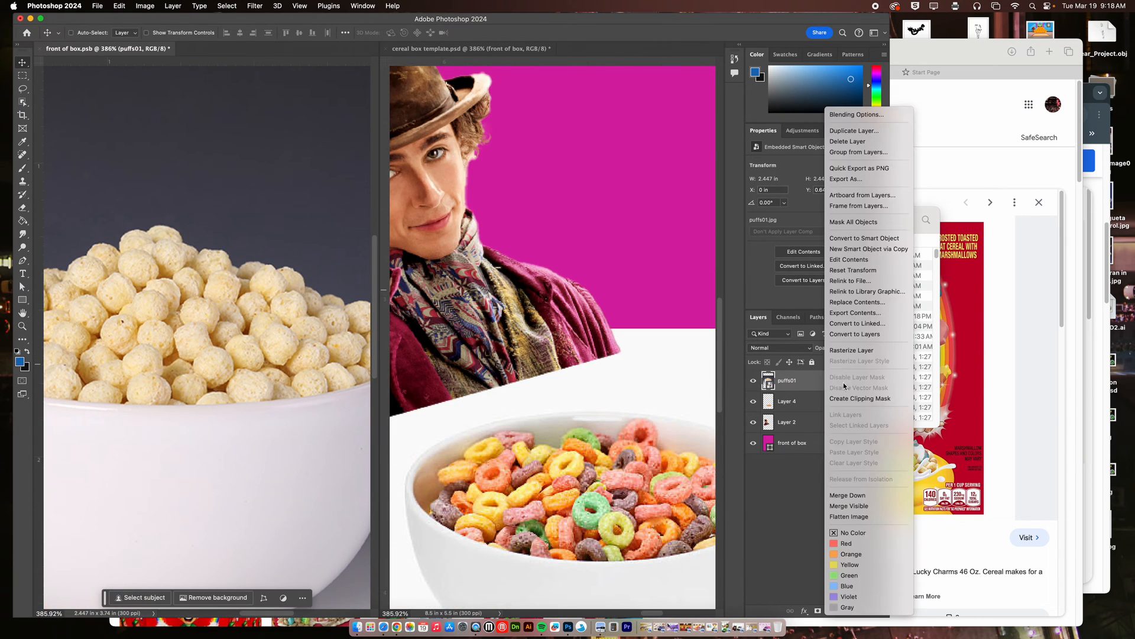
click(852, 350)
key(super+0)
key(super+t)
drag(205, 180, 207, 296)
drag(237, 347, 284, 241)
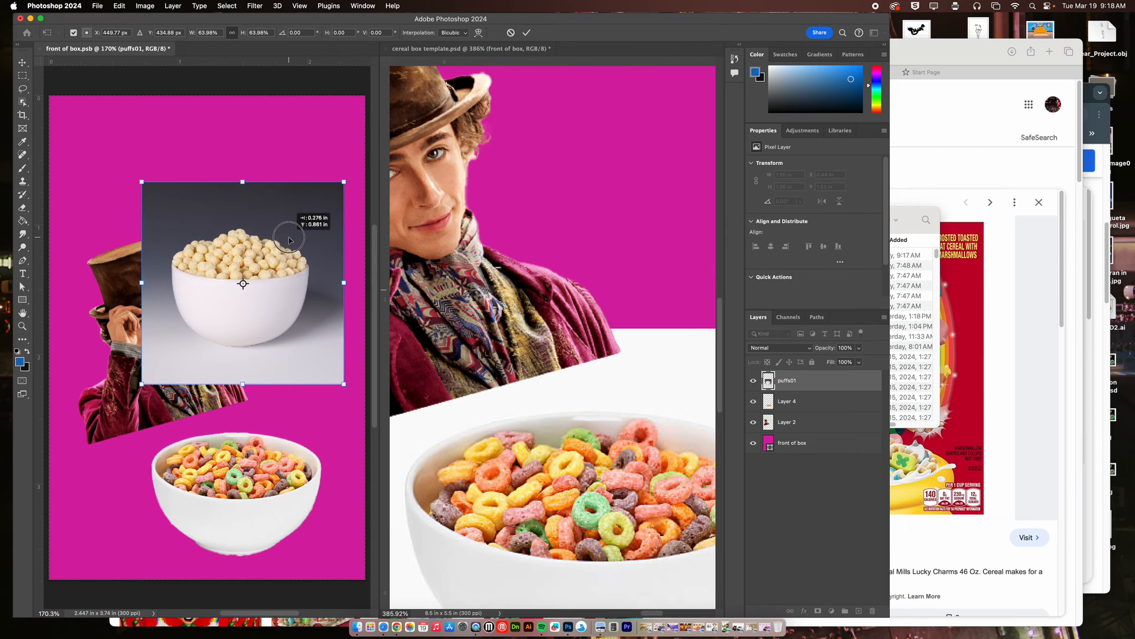
key(Return)
Select the bowl of puffs with the Object Selection tool, cut it to its own layer, and delete the leftover puffs01 background layer.
click(28, 101)
click(59, 101)
click(242, 282)
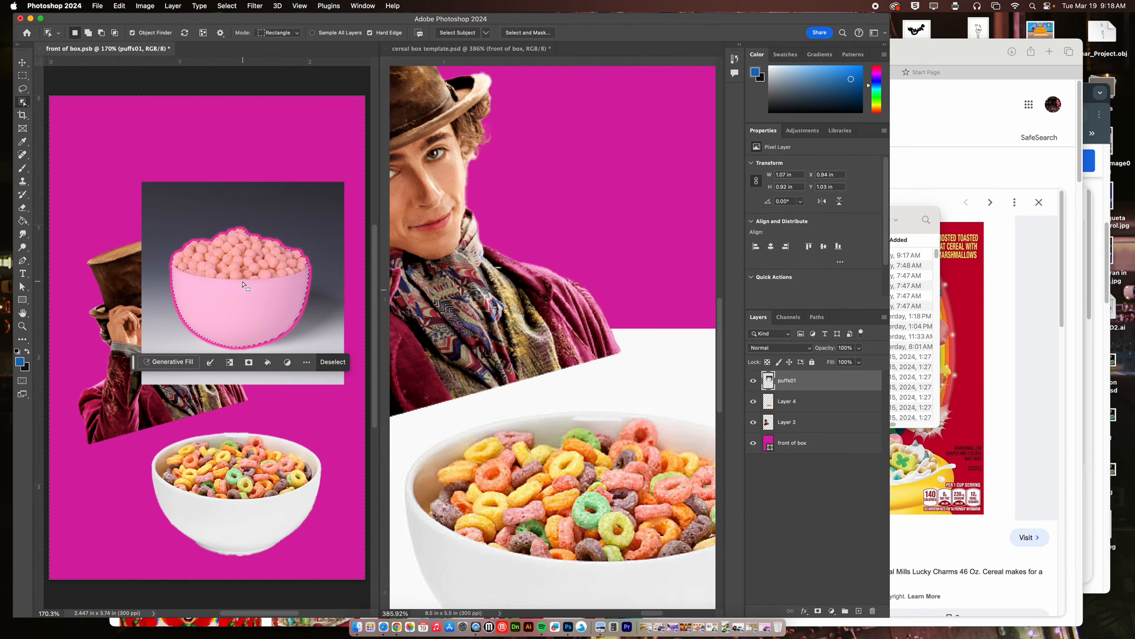
right_click(244, 278)
click(263, 358)
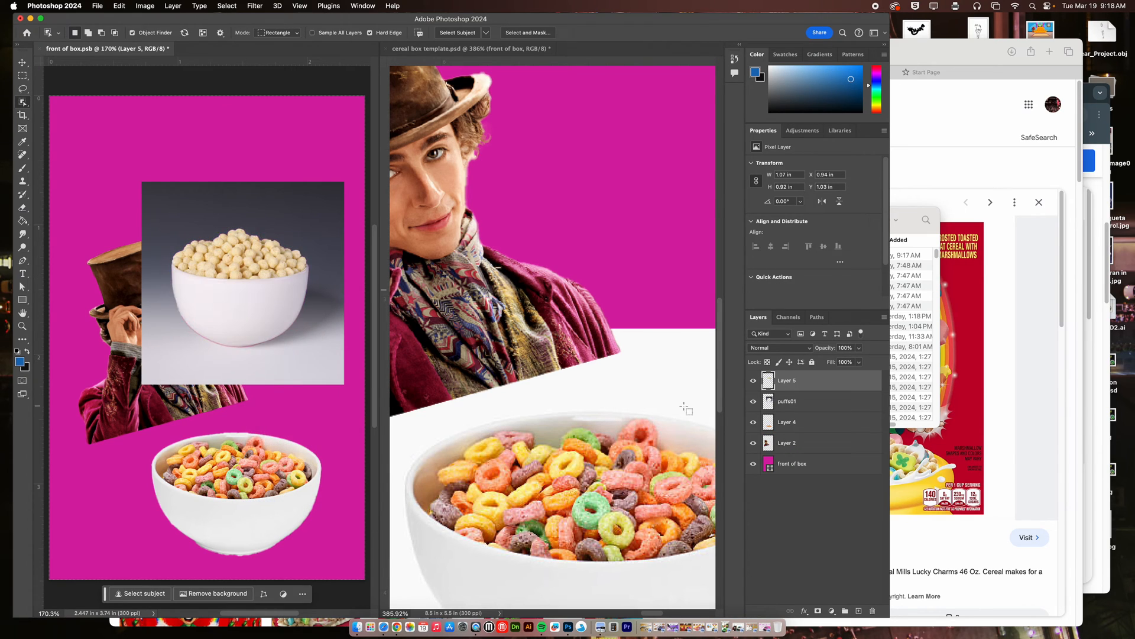
click(788, 402)
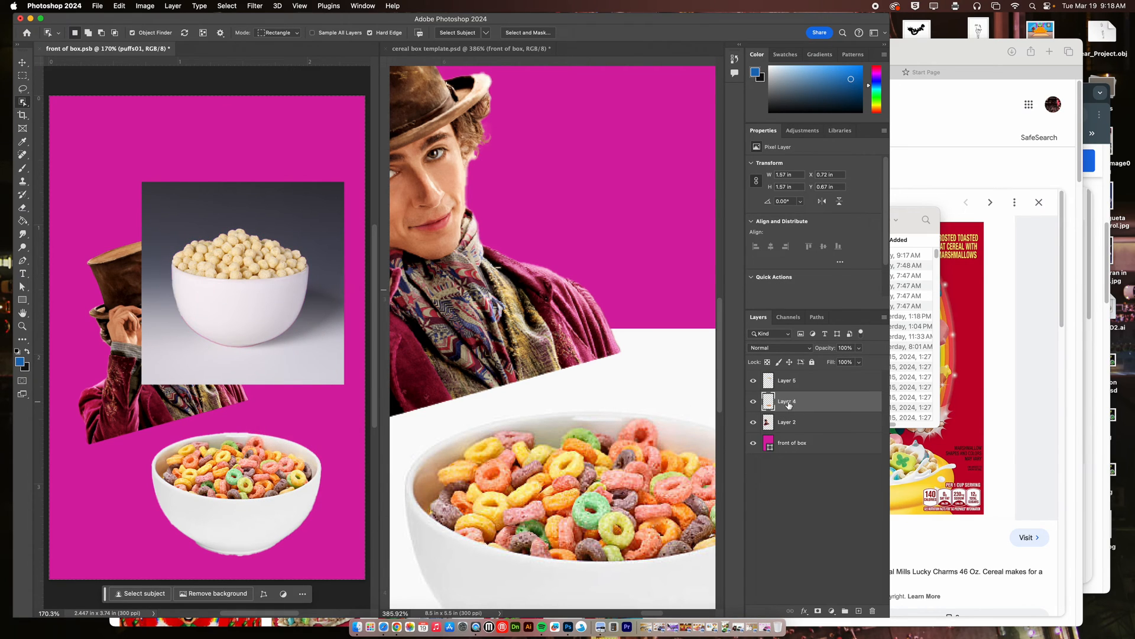
Move the puffs bowl down over the lower part of the Wonka figure and delete the colorful cereal bowl layer.
key(v)
right_click(225, 269)
click(248, 268)
drag(249, 280, 165, 446)
right_click(260, 453)
click(287, 467)
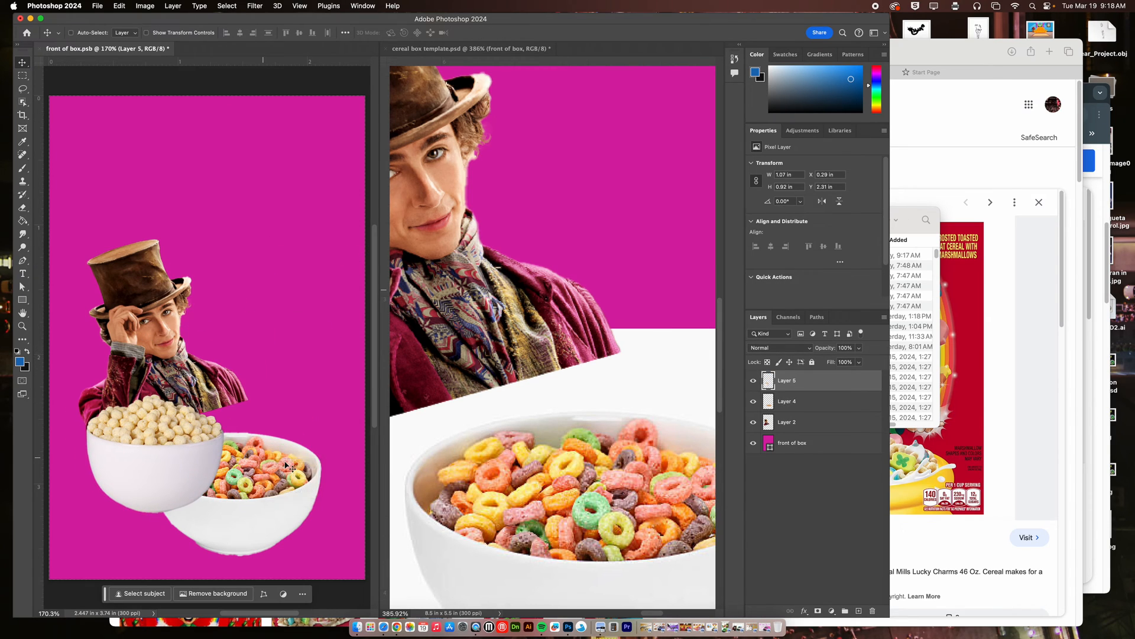
key(Delete)
Enlarge the puffs bowl to about 2 in wide, tilt it clockwise, and place it in the lower-left corner of the box front.
right_click(181, 422)
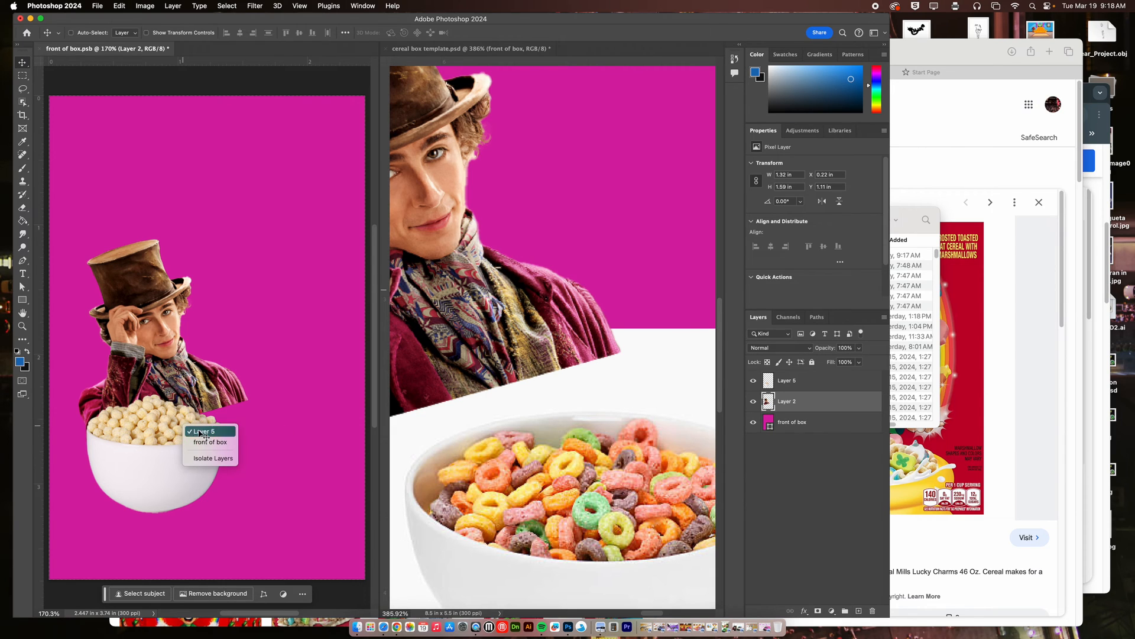
click(202, 432)
drag(165, 443, 208, 449)
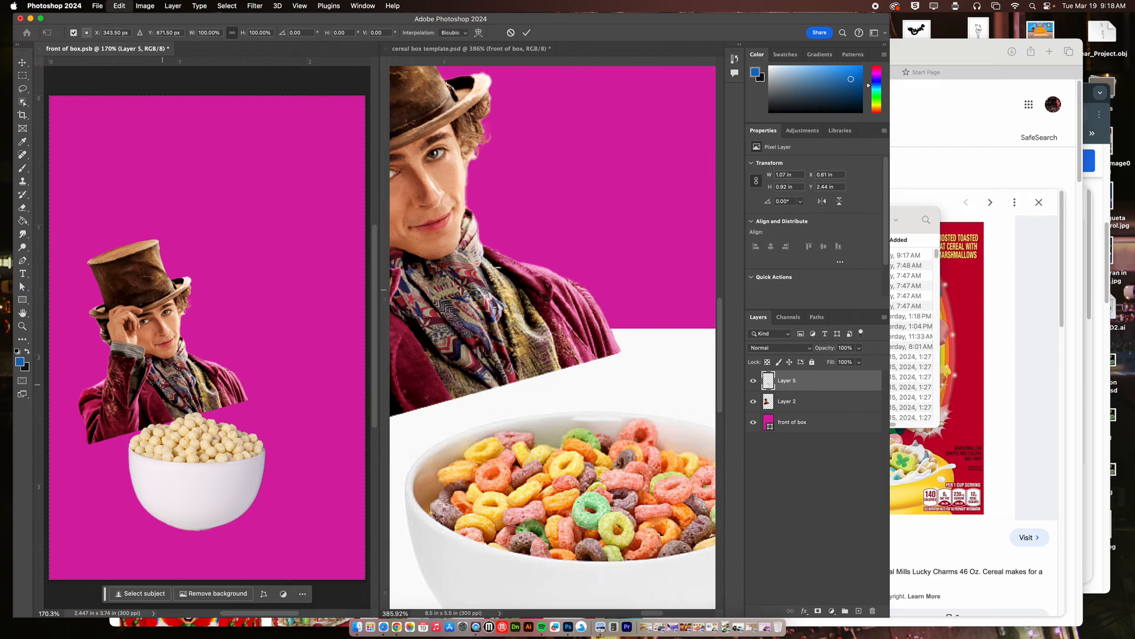
key(super+t)
drag(198, 412, 209, 376)
mouse_move(221, 359)
mouse_down()
mouse_move(245, 365)
mouse_move(223, 353)
mouse_up()
drag(232, 429, 172, 480)
drag(208, 408, 244, 385)
drag(237, 435, 291, 392)
drag(239, 437, 217, 476)
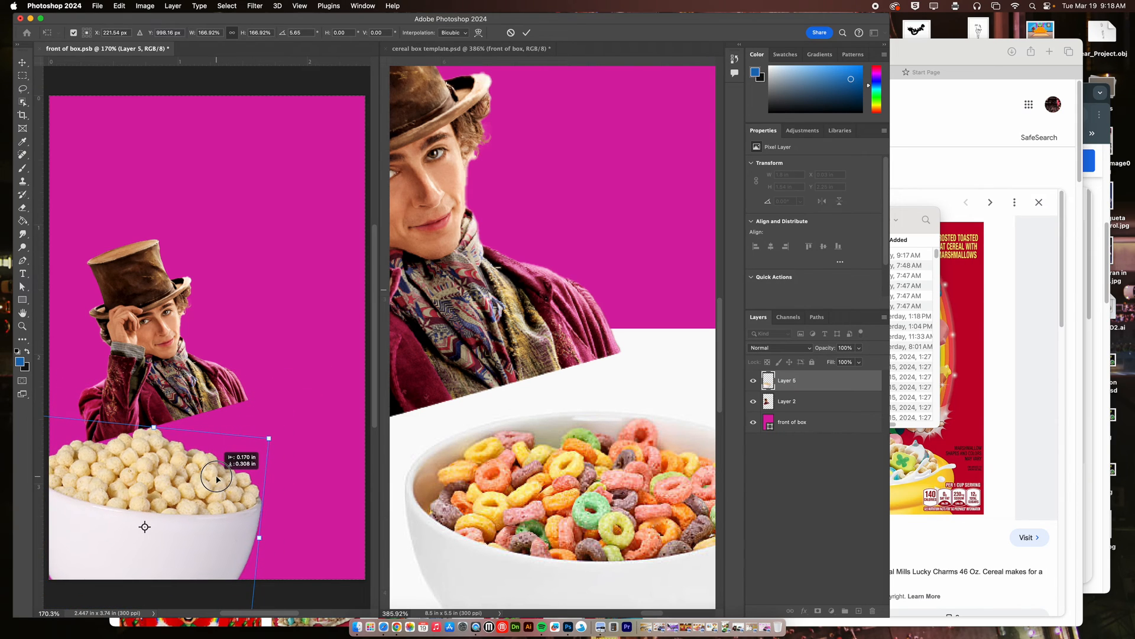
drag(243, 394, 265, 399)
drag(279, 455, 310, 439)
drag(242, 473, 230, 484)
key(Return)
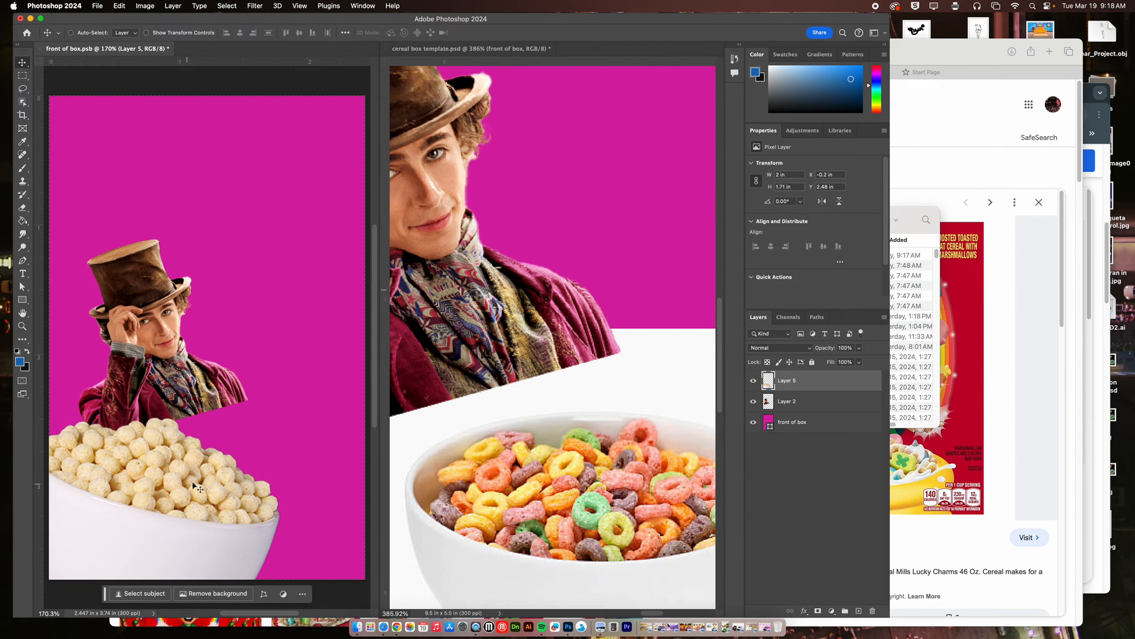
Select only the cereal puffs with the Object Selection tool and separate them from the bowl using Layer Via Cut.
click(23, 101)
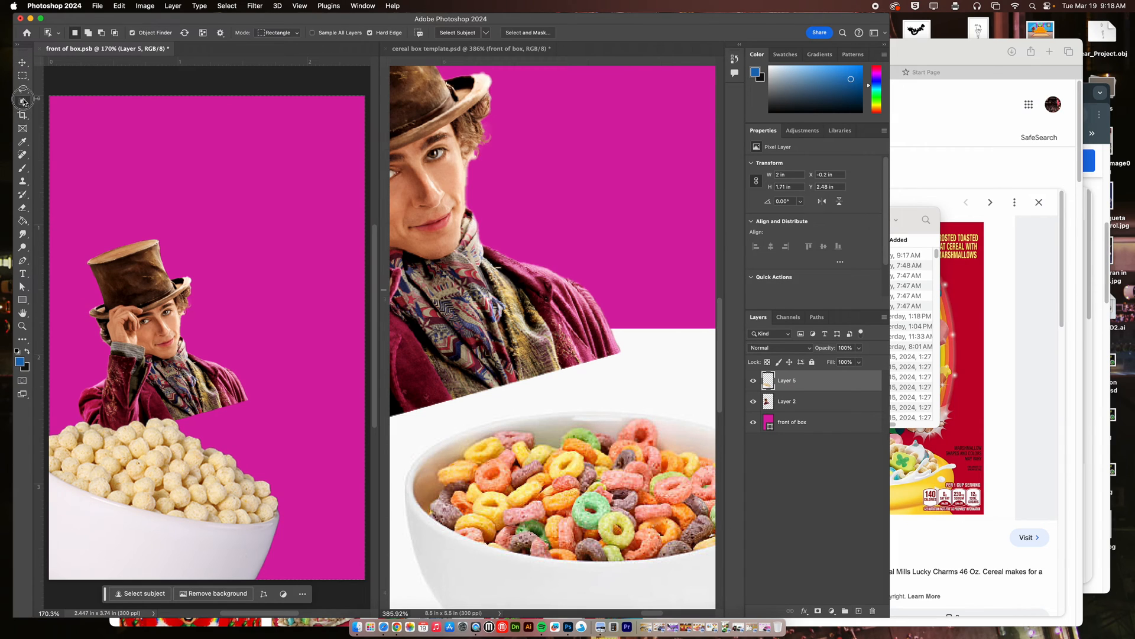
click(147, 452)
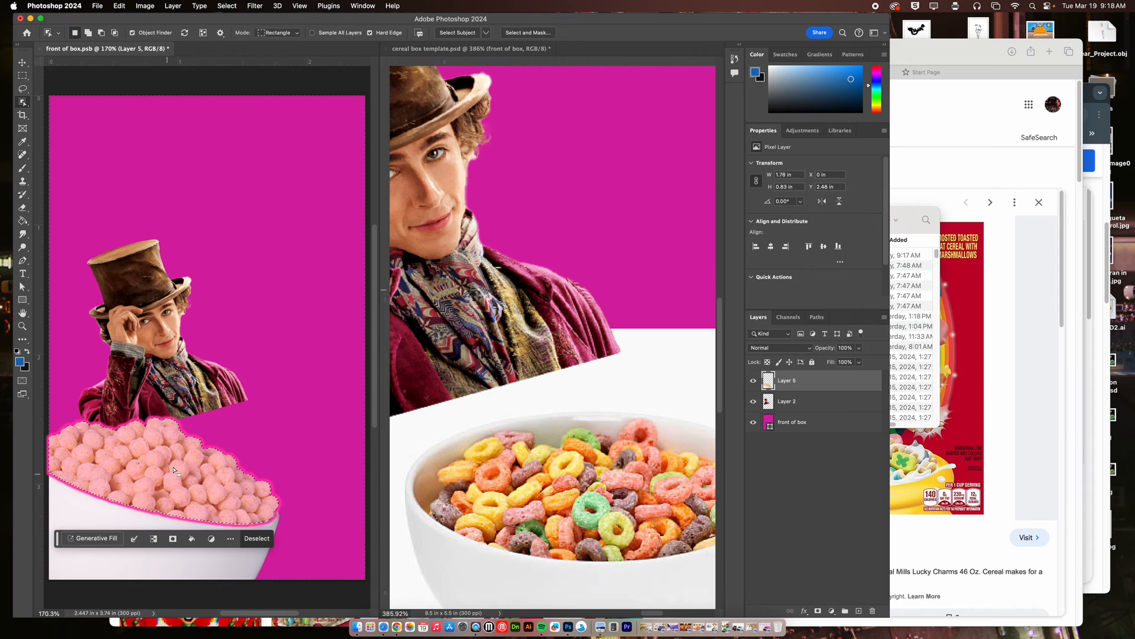
right_click(171, 463)
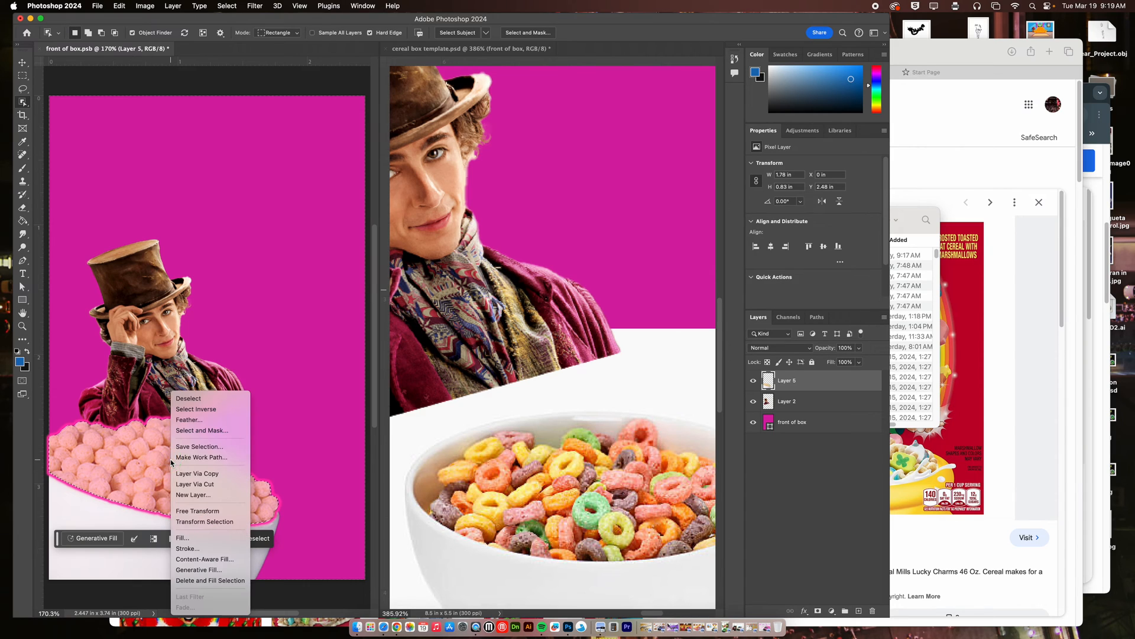
click(195, 484)
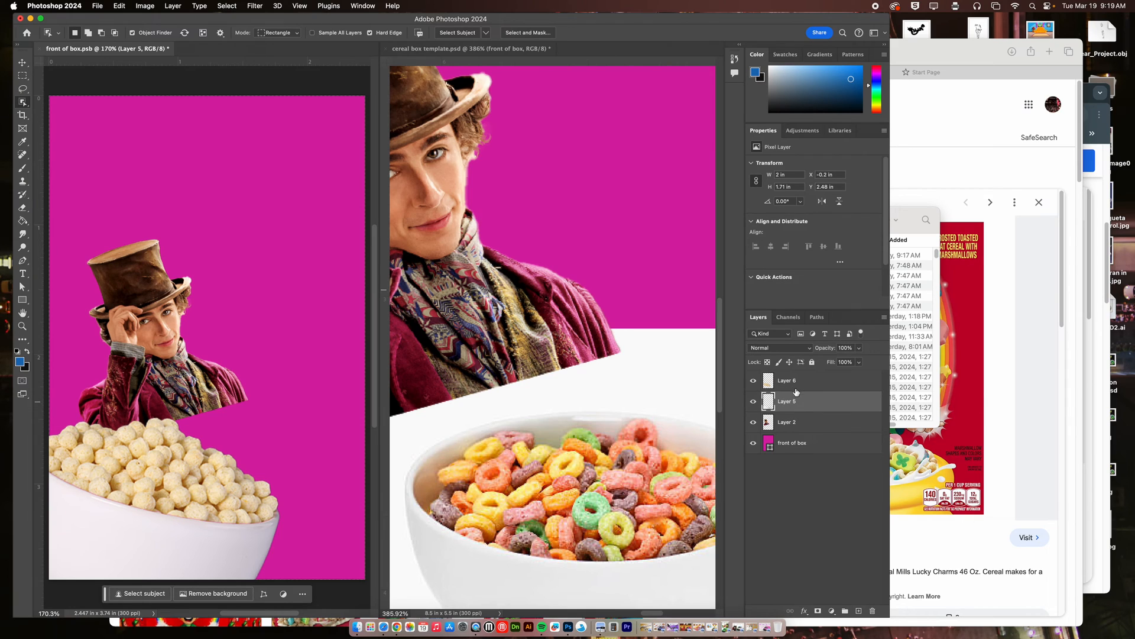
Add a Color Overlay effect in bright magenta #da13ec to the cut-out cereal puffs layer.
double_click(848, 384)
drag(566, 349, 469, 179)
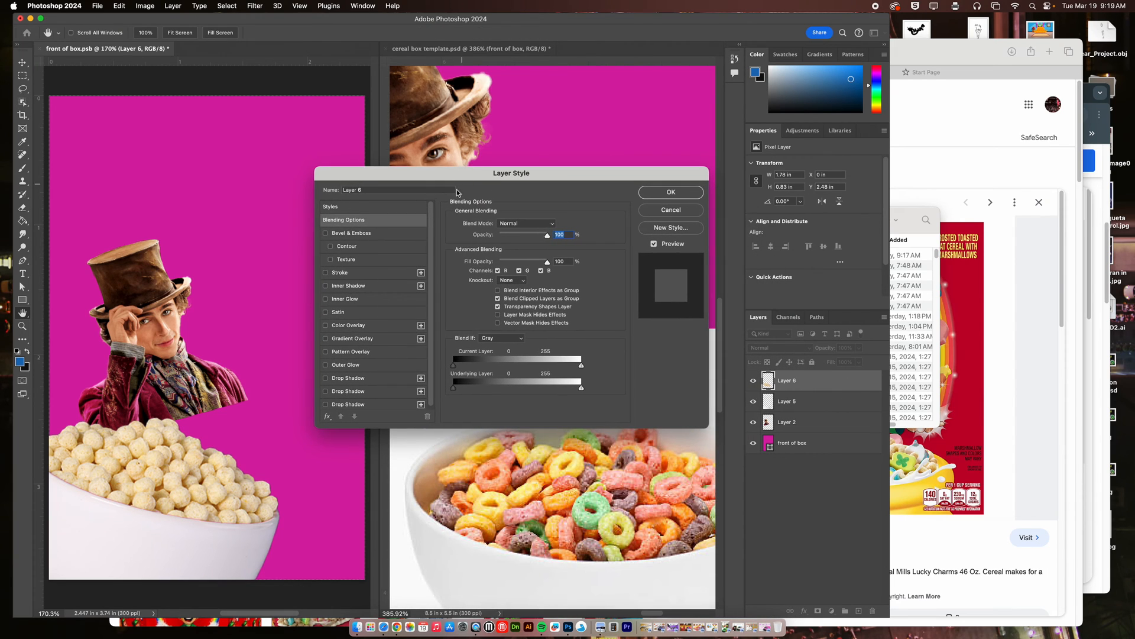
click(356, 325)
click(554, 226)
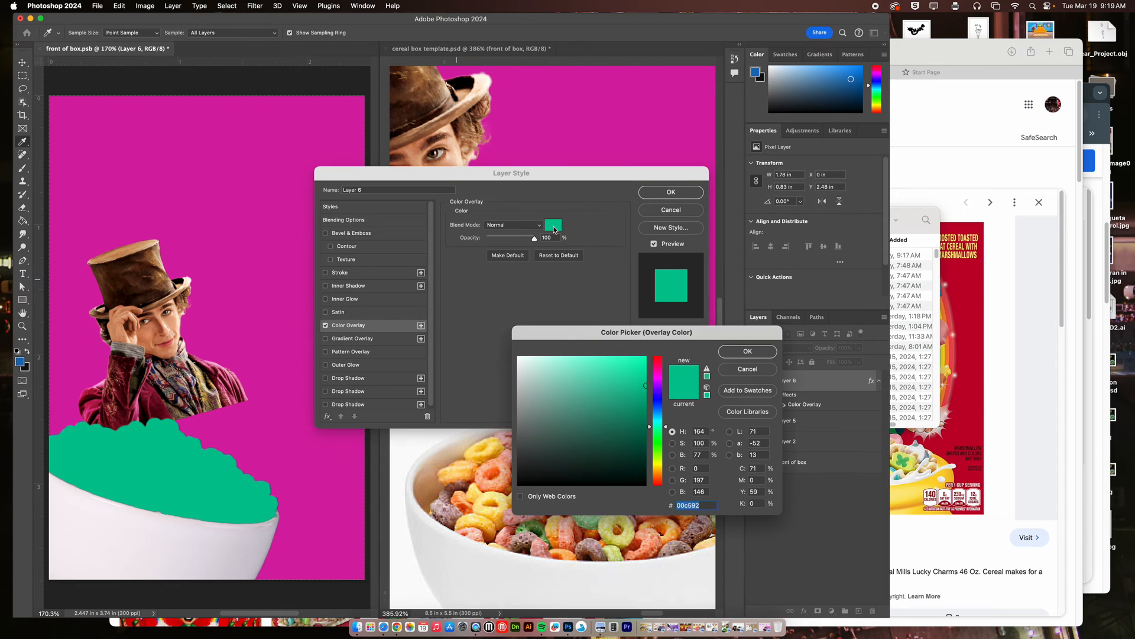
click(656, 387)
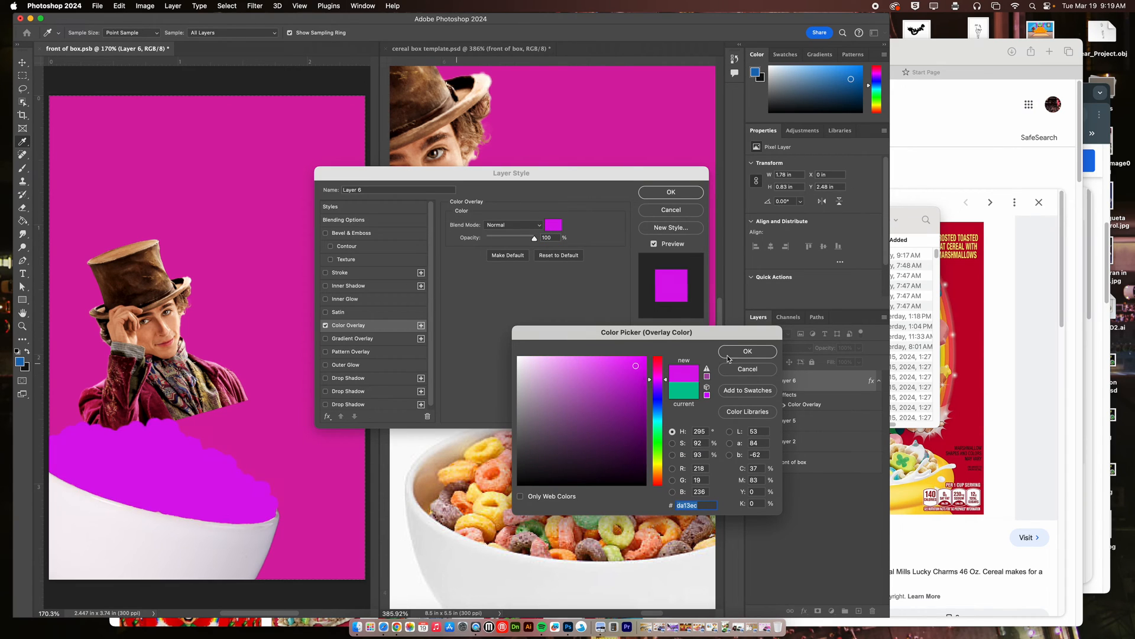
click(748, 351)
Try the Multiply, Color Dodge and Pin Light blend modes on the cereal puffs' color overlay.
click(526, 225)
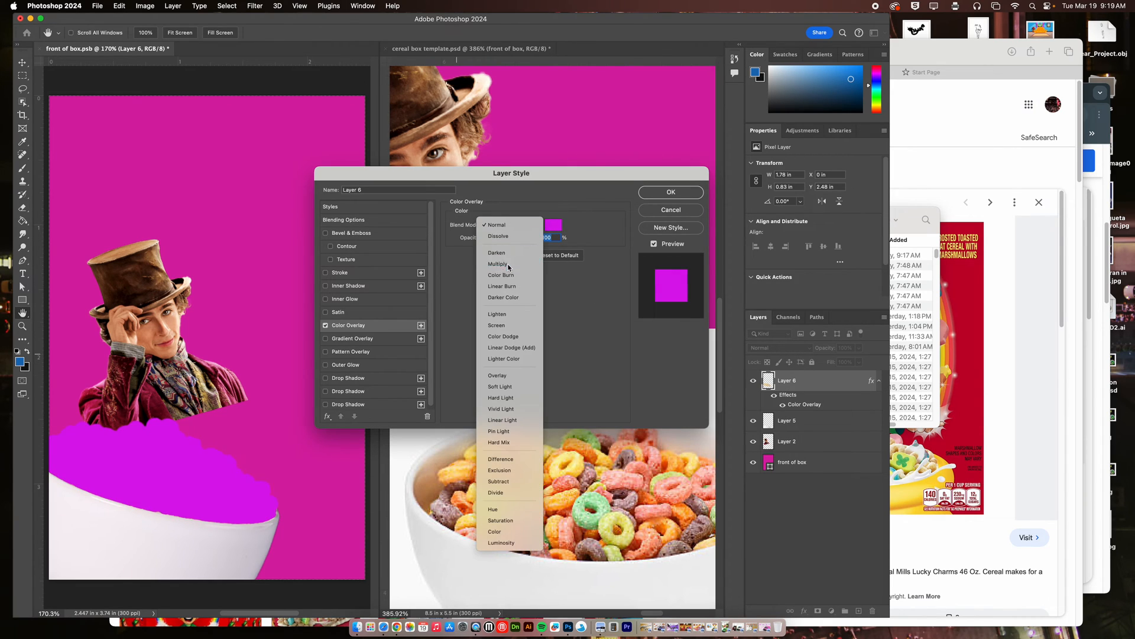
click(503, 264)
click(516, 227)
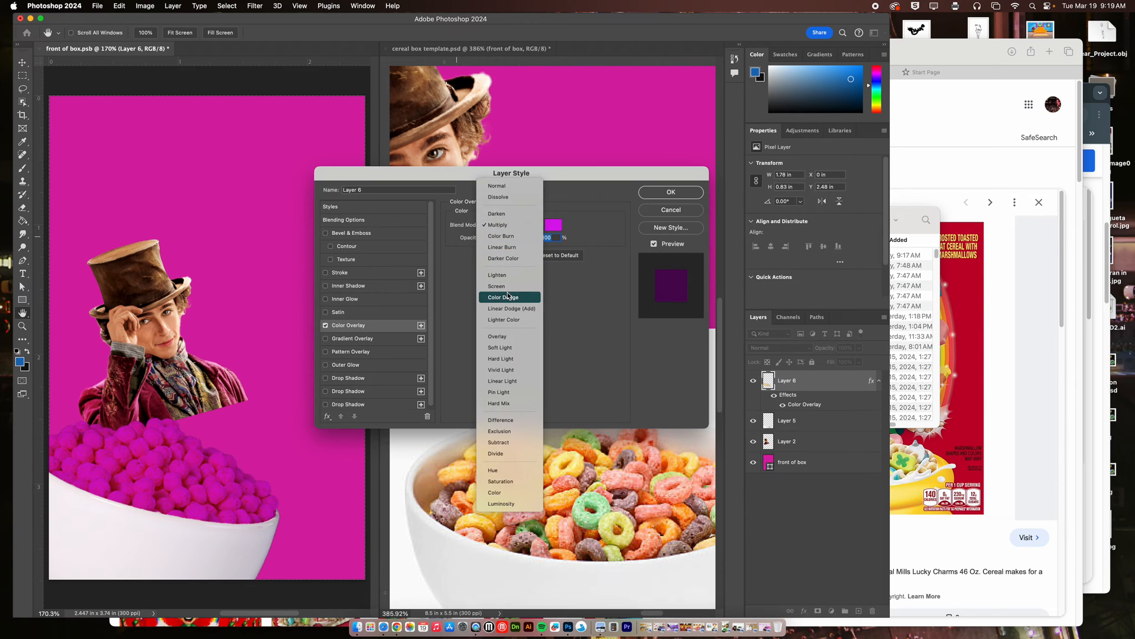
click(510, 293)
click(511, 231)
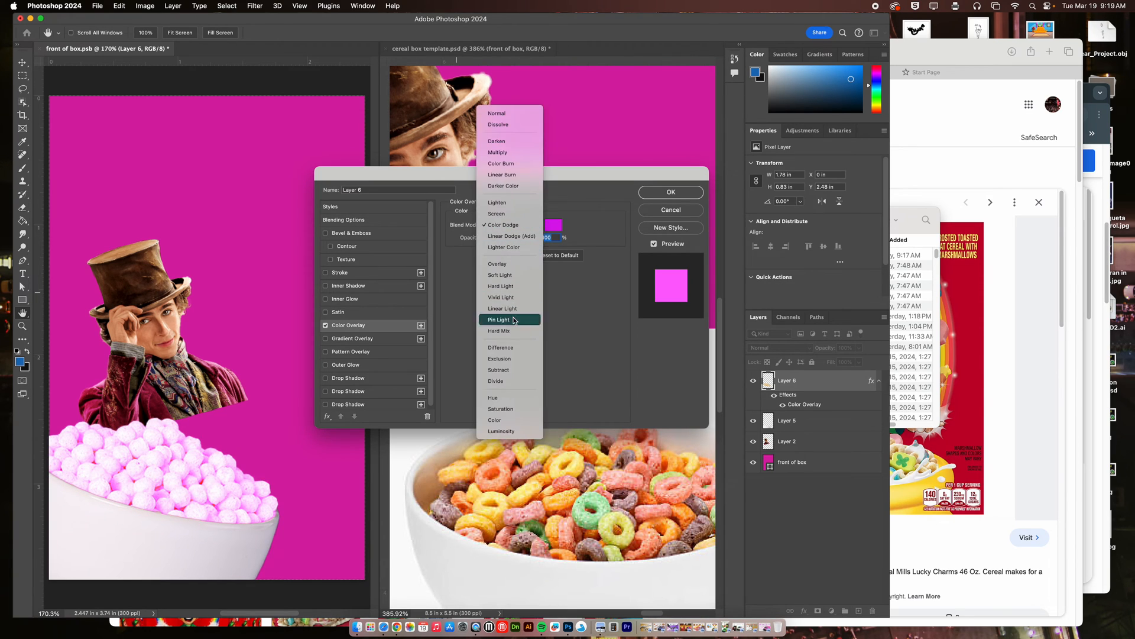
click(514, 320)
Set the color overlay's blend mode to Subtract and apply the layer style to the cereal puffs.
click(512, 227)
click(508, 274)
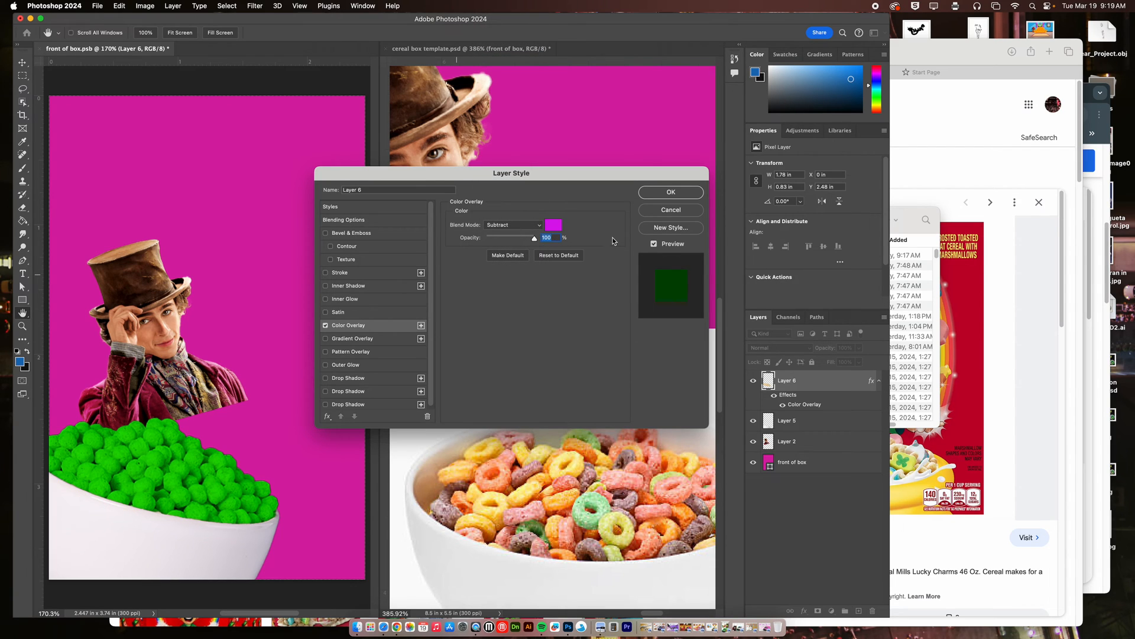
click(672, 193)
key(w)
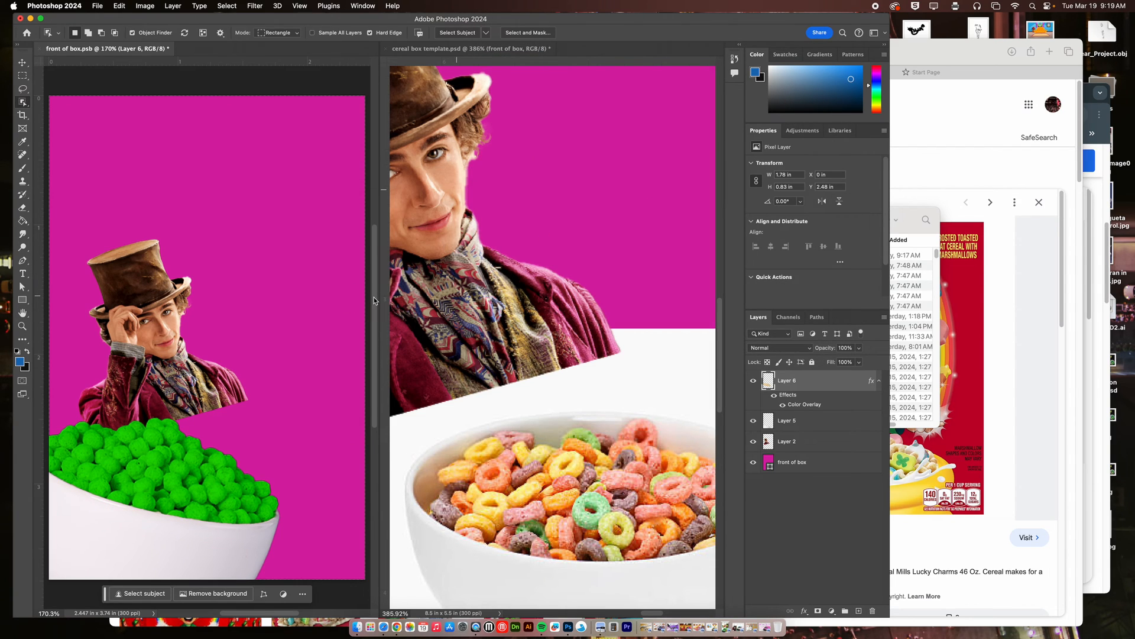
Enlarge the Wonka figure to about 141%, rotate it about 15° clockwise, and position it behind the cereal bowl.
click(22, 62)
click(48, 63)
right_click(145, 265)
click(153, 272)
mouse_move(146, 286)
mouse_down()
mouse_move(142, 257)
mouse_move(155, 303)
mouse_up()
key(ctrl+t)
drag(161, 246, 253, 165)
drag(206, 271, 190, 326)
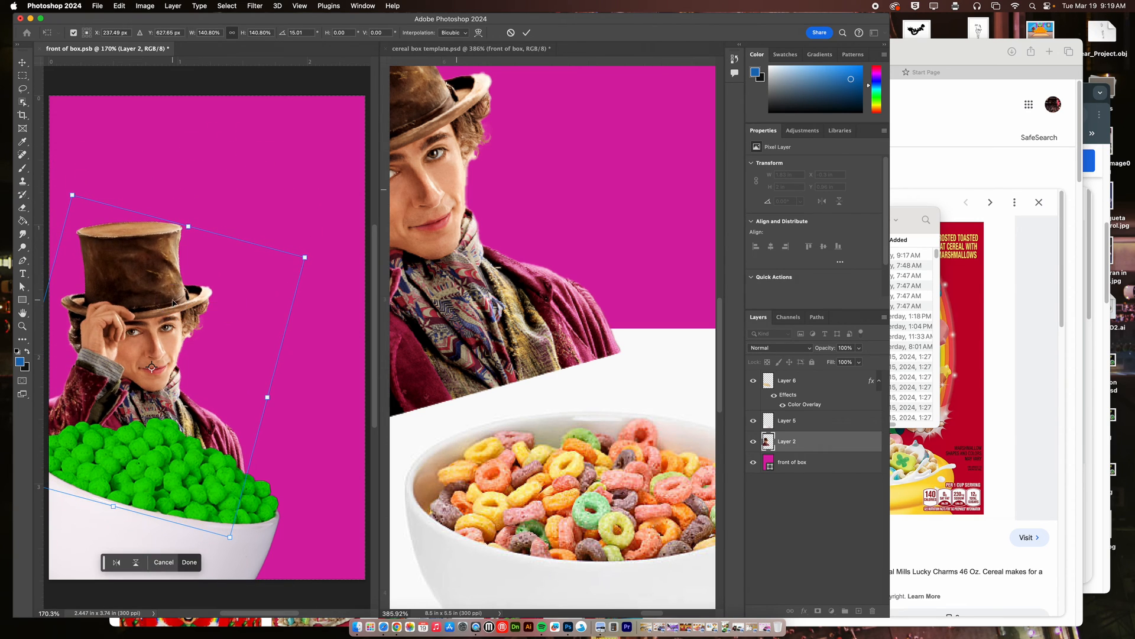
key(Return)
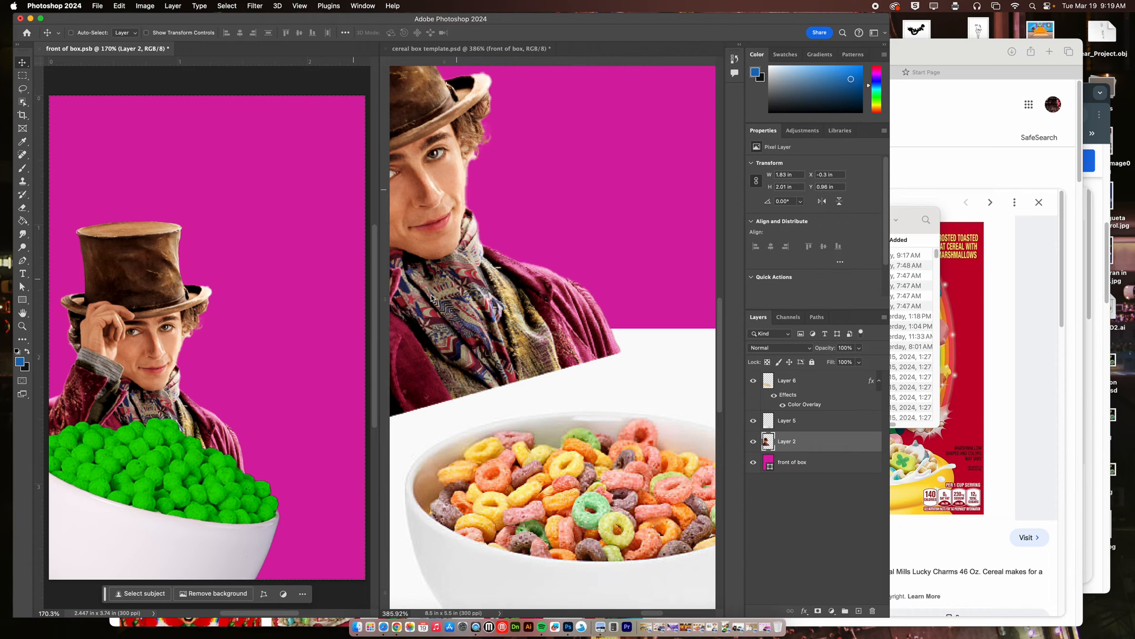
Switch to Safari and search Google Images for "post logo".
click(995, 365)
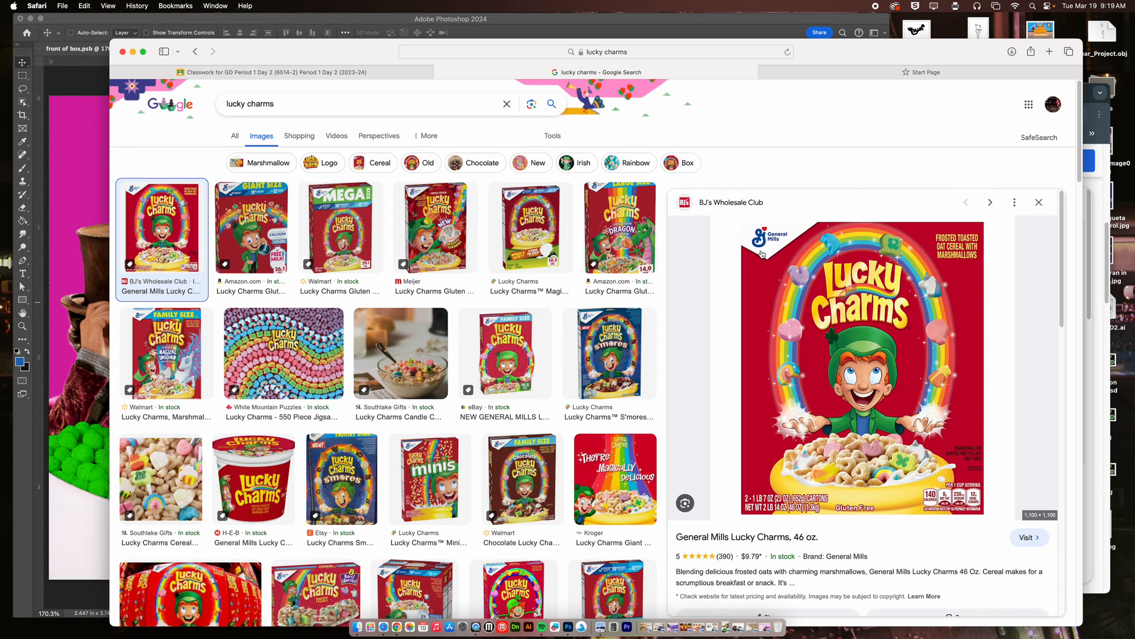
drag(299, 117, 194, 104)
text(p)
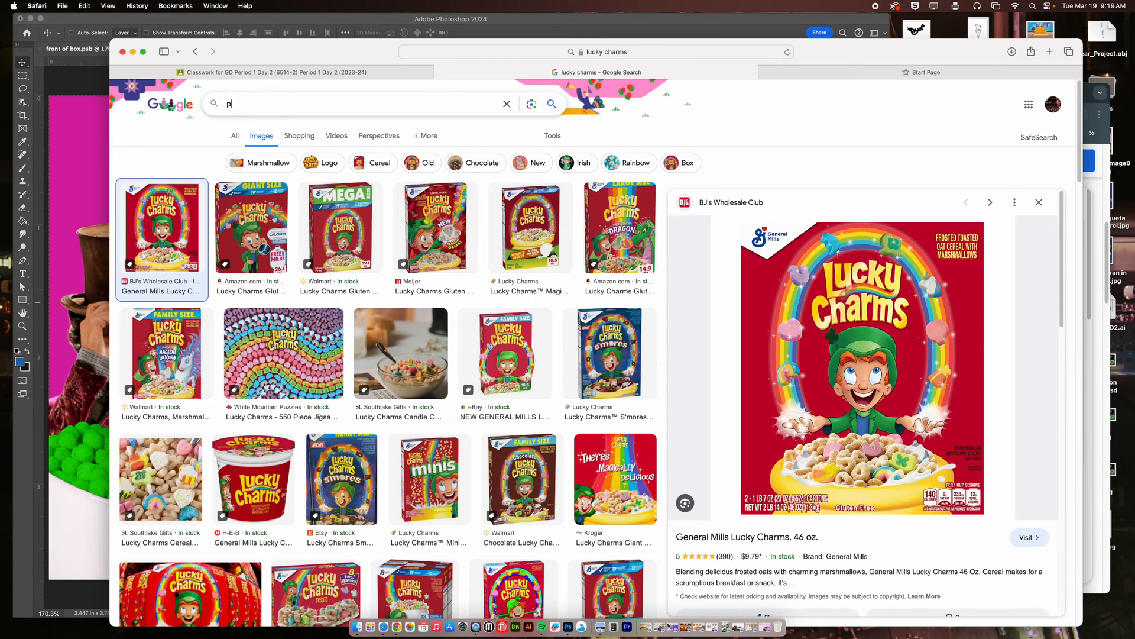
text(ost logo)
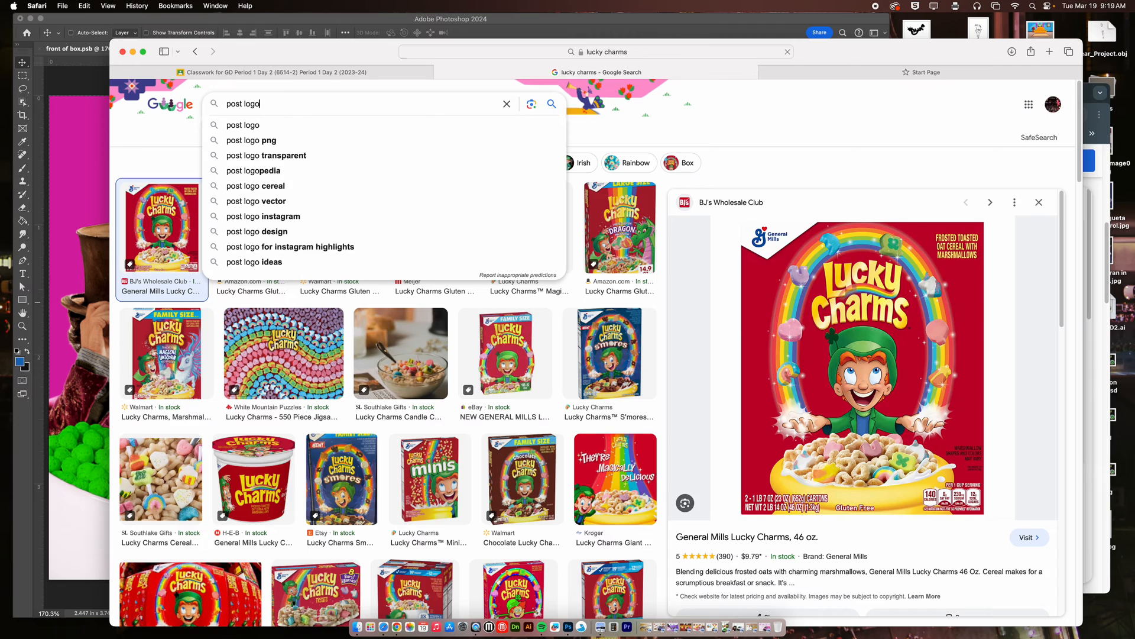
key(Return)
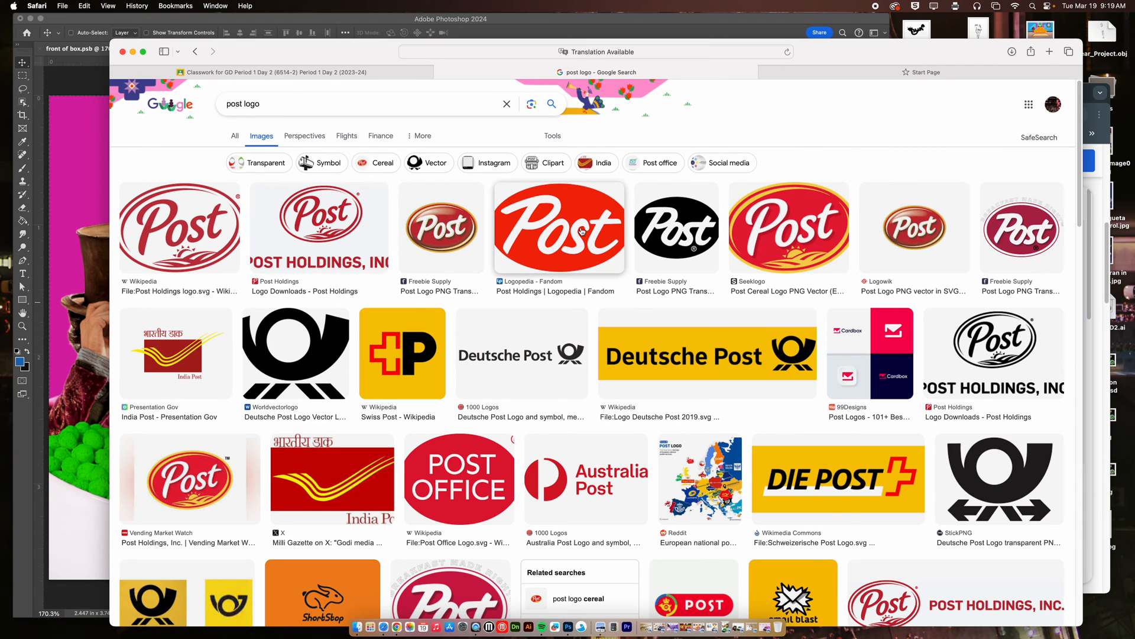
Bring the red and yellow Post cereal logo into the box front and scale it to about 0.6 in wide in the upper-left corner.
click(791, 237)
drag(846, 264, 131, 145)
key(ctrl+t)
key(Return)
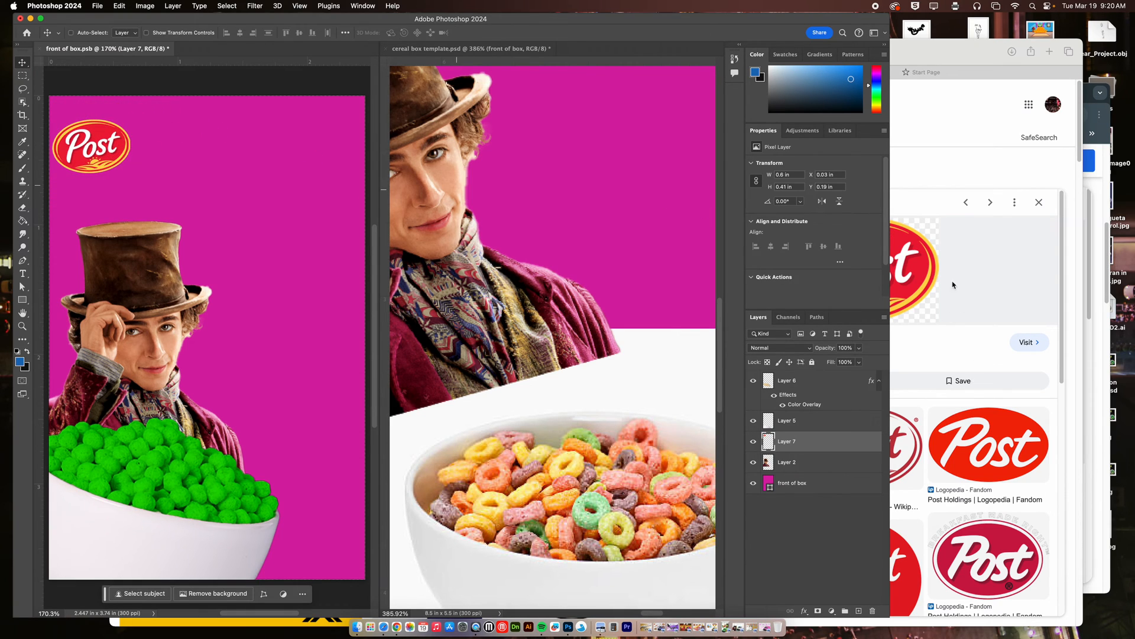
Switch back to Safari and return to the Lucky Charms image results to view the reference box.
click(961, 305)
click(832, 72)
click(683, 73)
click(208, 52)
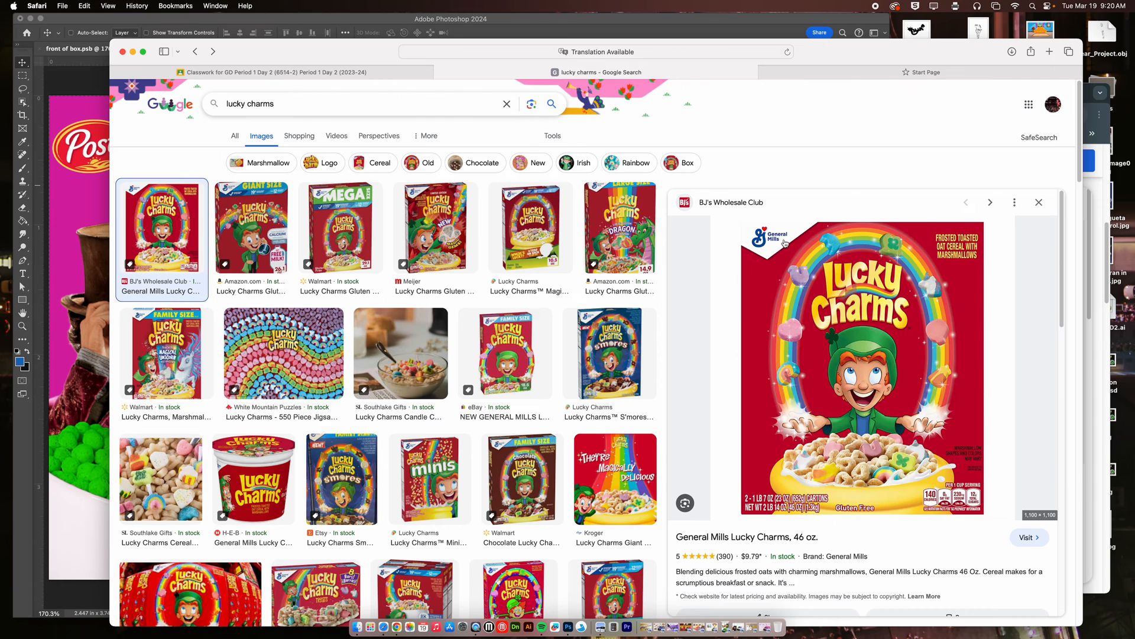
Scale the Post logo down to about 0.38 in wide and place it in the upper-left corner of the box front.
click(58, 109)
mouse_move(112, 143)
mouse_down()
mouse_move(115, 127)
mouse_move(119, 146)
mouse_move(106, 137)
mouse_move(127, 128)
mouse_up()
key(super+t)
key(Return)
click(923, 305)
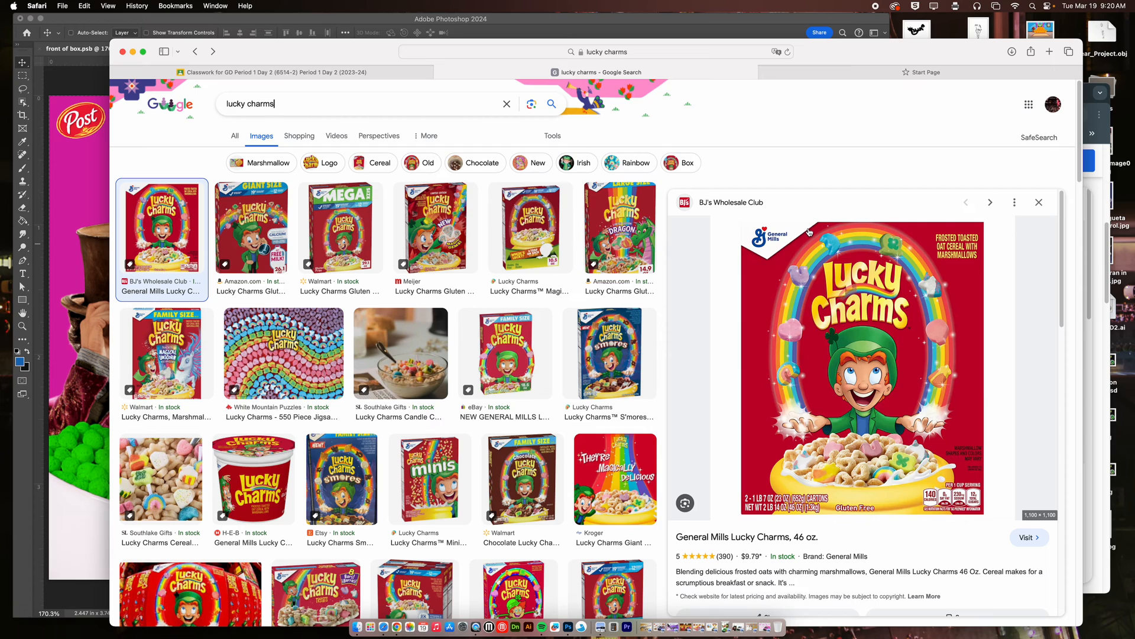
click(60, 168)
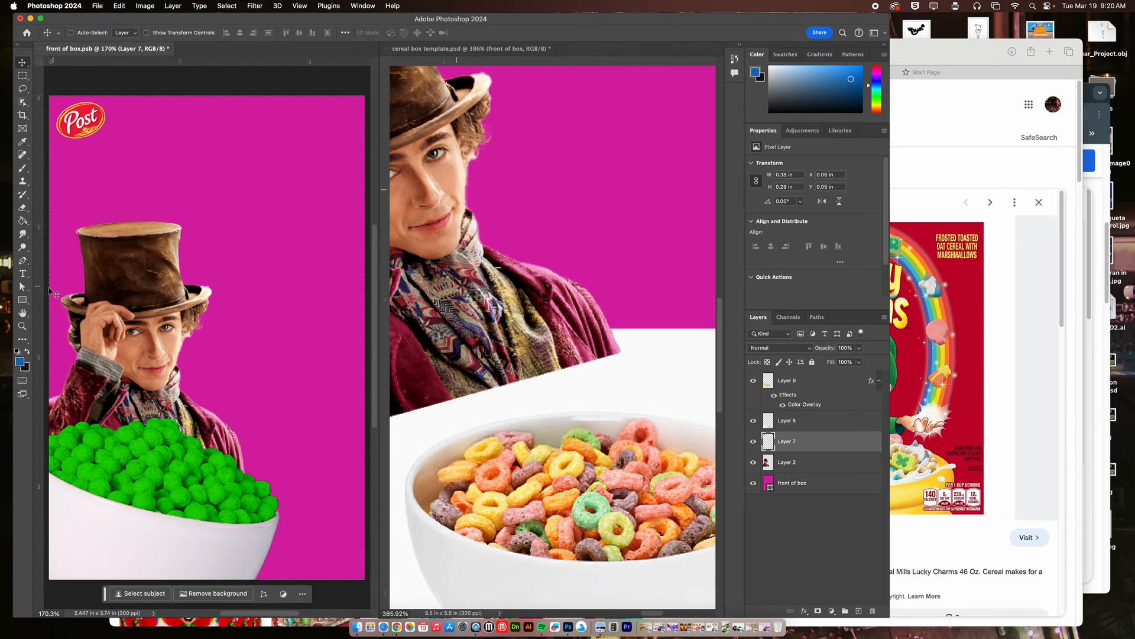
Draw a rectangle shape about 1.23 × 0.76 in across the box front's upper edge, without stroke, filled with green 12c900 sampled from the cereal.
click(22, 260)
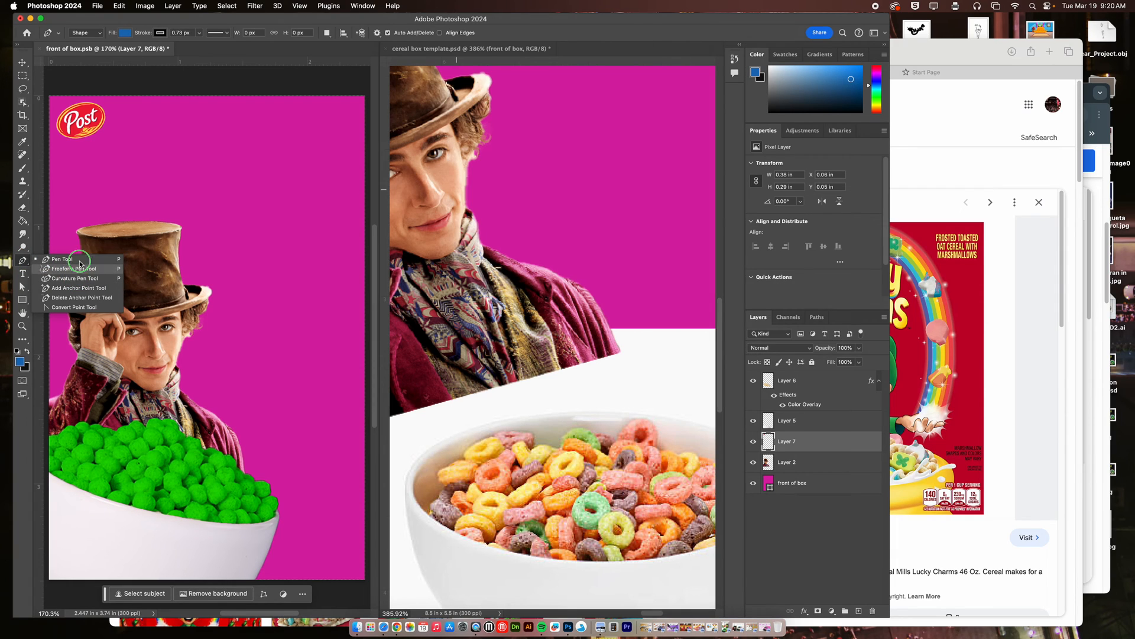
drag(23, 300, 71, 302)
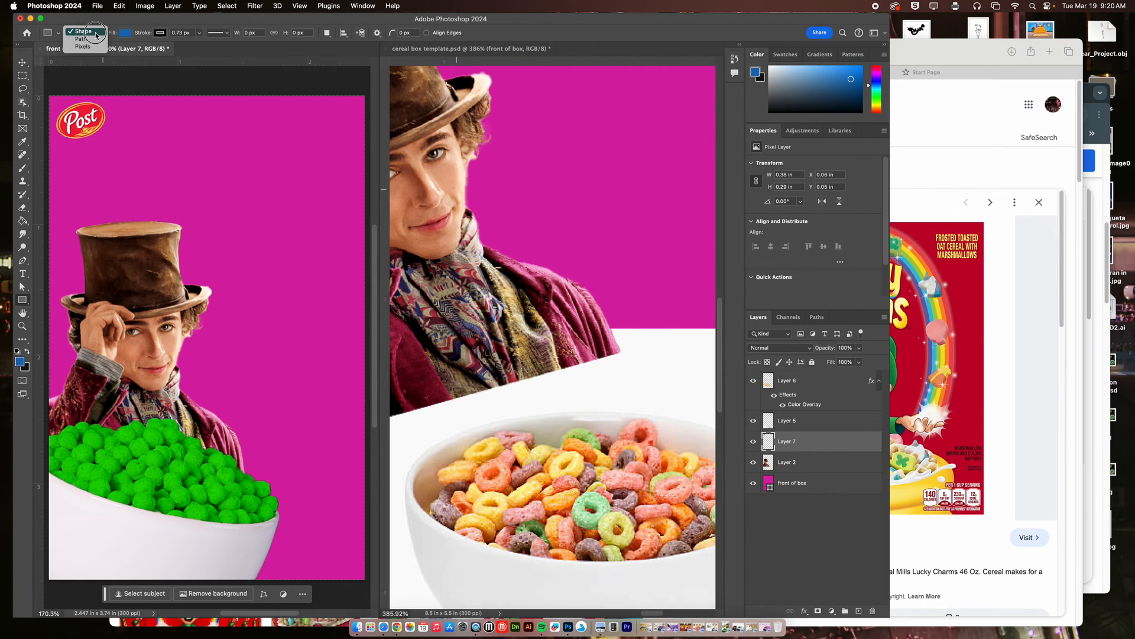
click(125, 33)
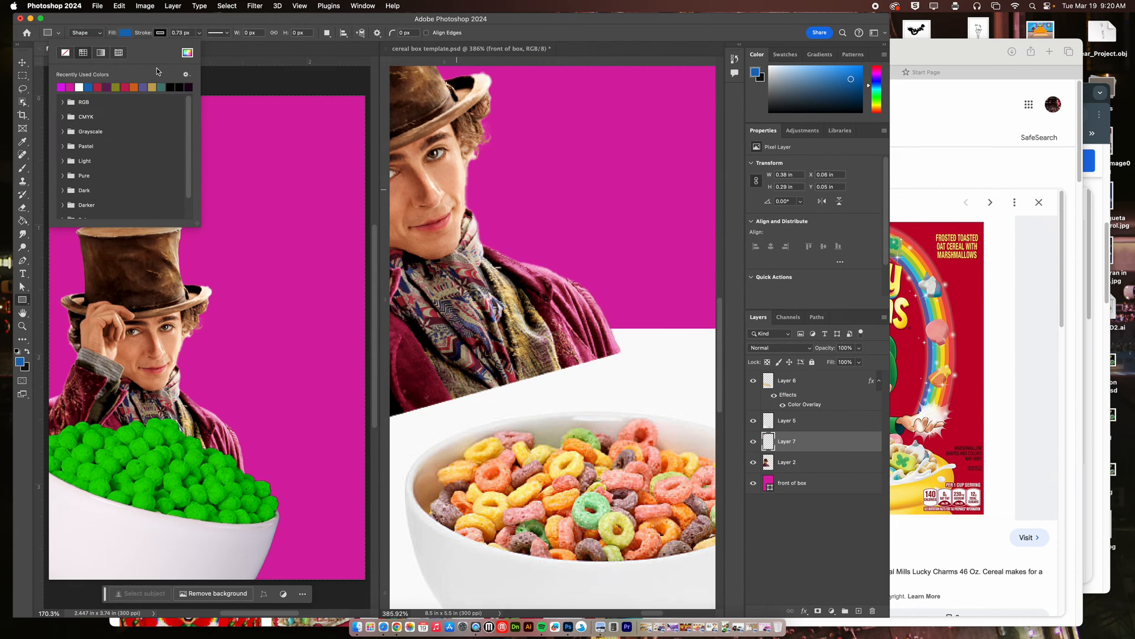
click(187, 54)
click(176, 431)
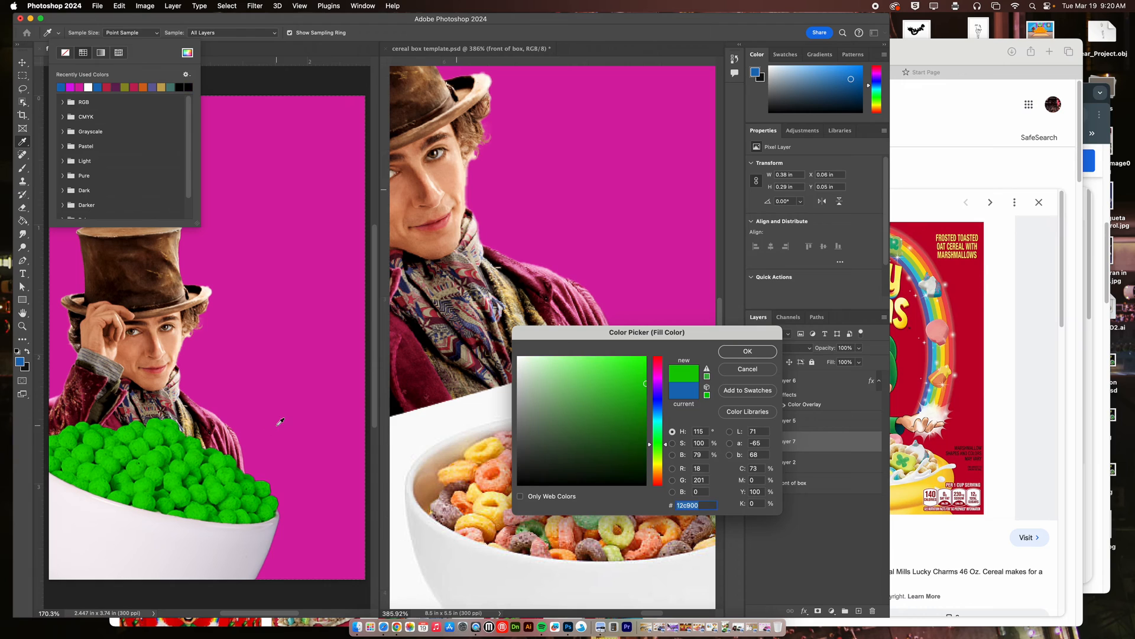
click(747, 351)
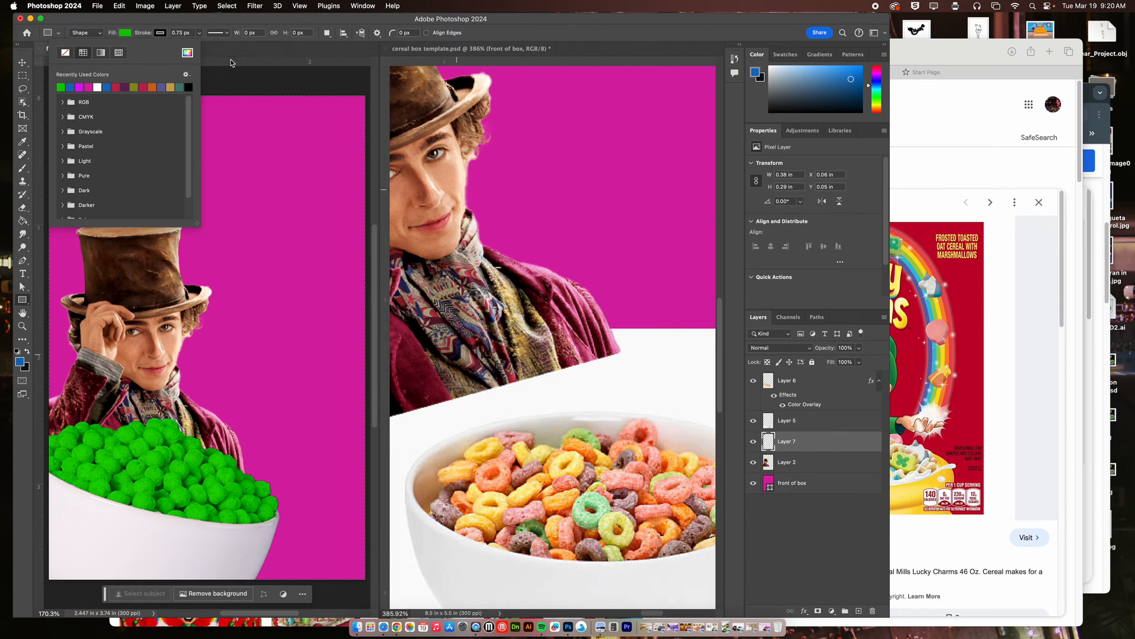
click(148, 28)
click(160, 32)
click(100, 52)
click(140, 27)
mouse_move(136, 86)
mouse_down()
mouse_move(260, 183)
mouse_move(296, 183)
mouse_up()
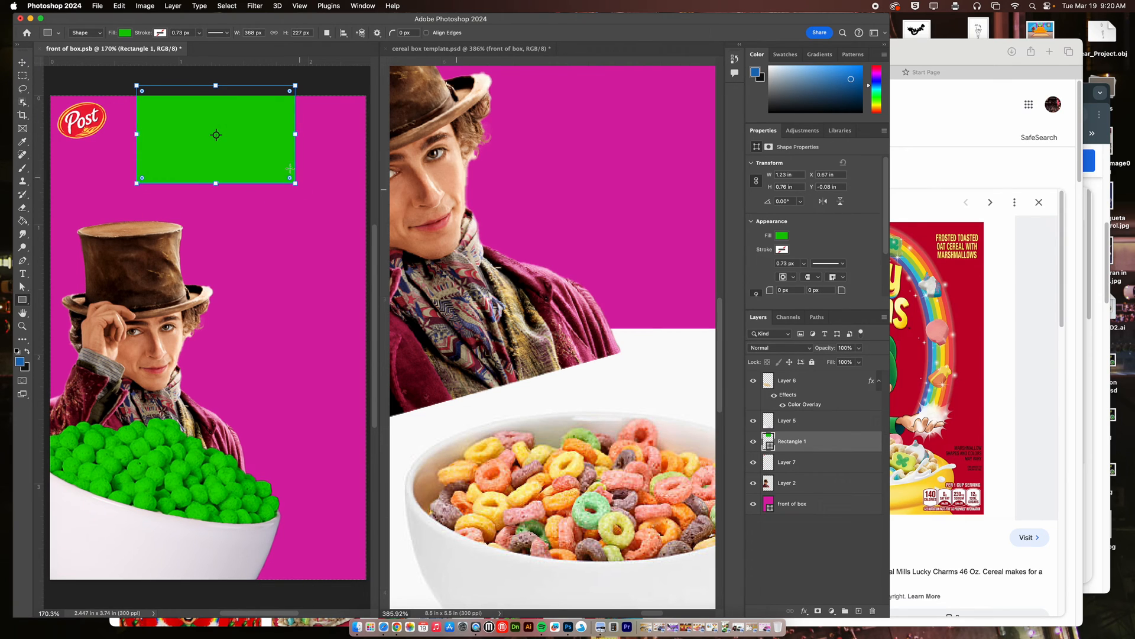
Place the green rectangle behind the Post logo and rotate it about 40° counterclockwise to cut diagonally across the upper-left corner.
click(23, 62)
drag(188, 122, 78, 110)
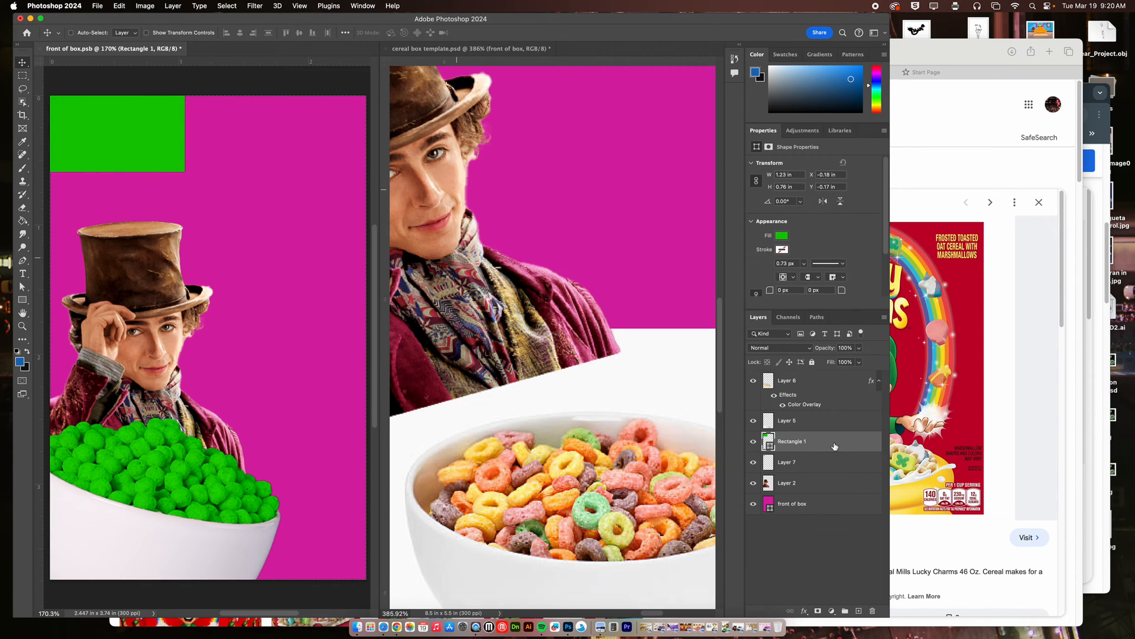
drag(828, 448, 830, 466)
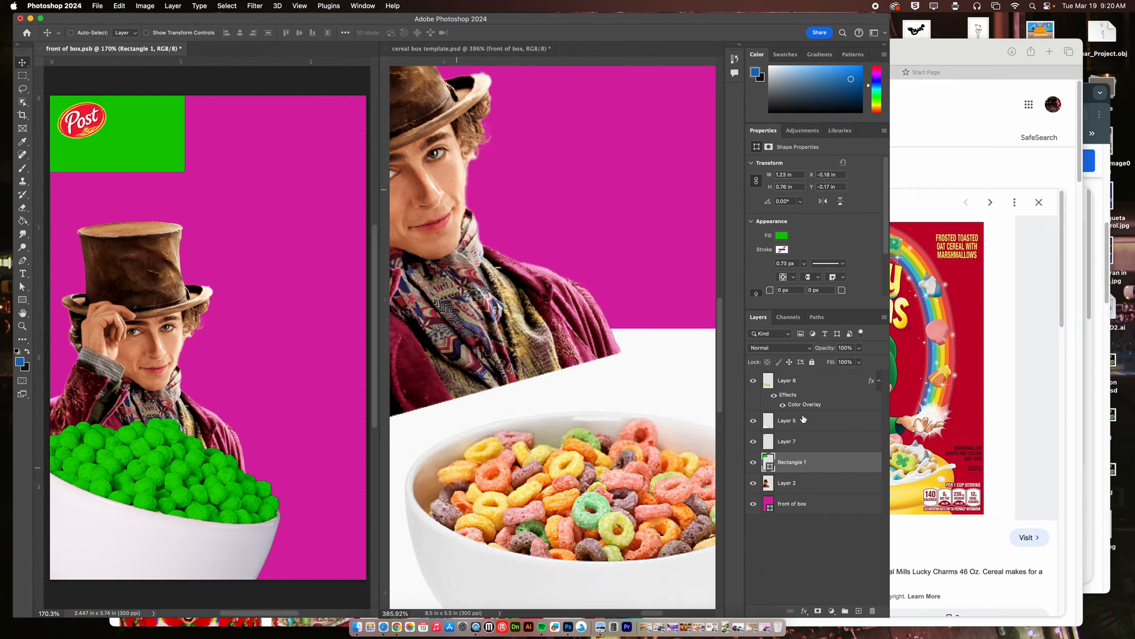
drag(155, 164, 236, 85)
key(super+t)
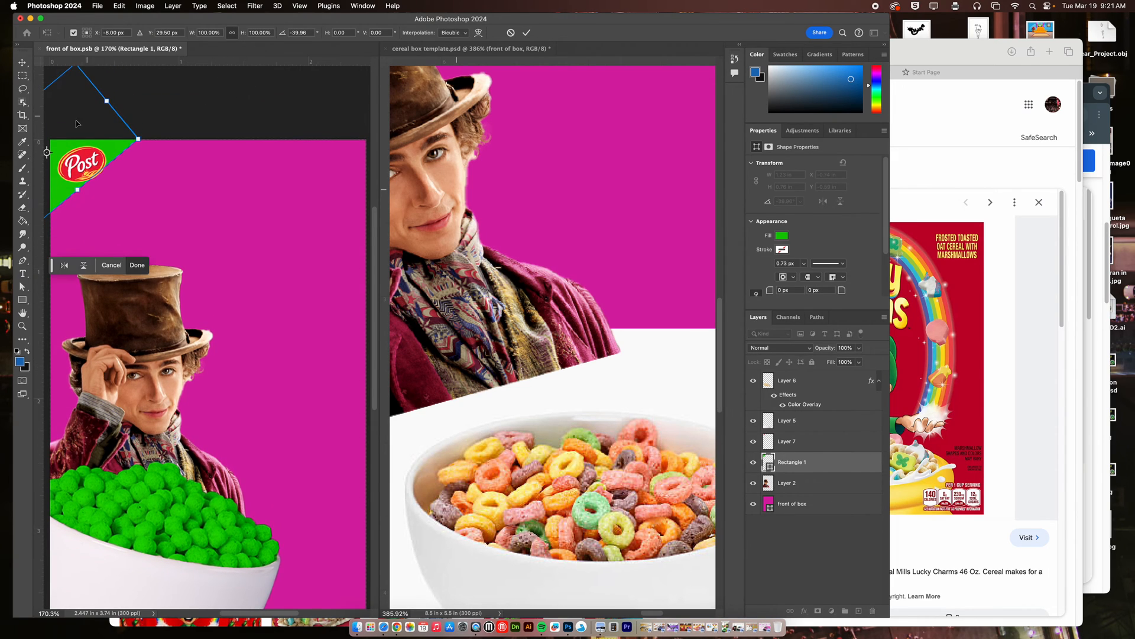
key(Return)
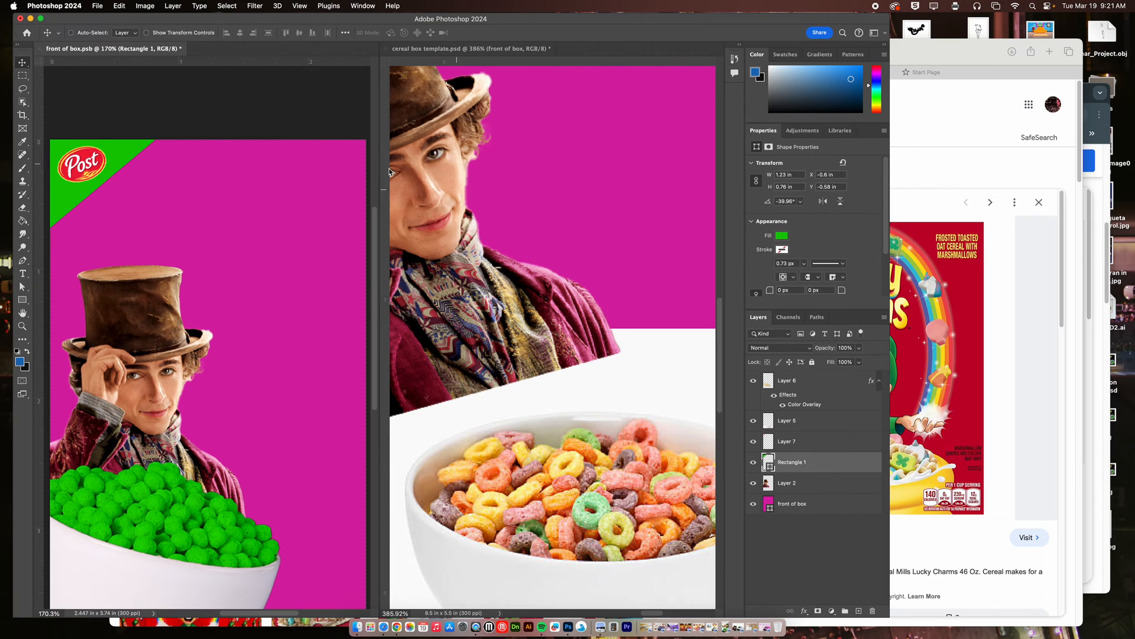
Switch to Safari, search Google Images for "cereal nutrition label" and open the Vecteezy information label.
click(963, 307)
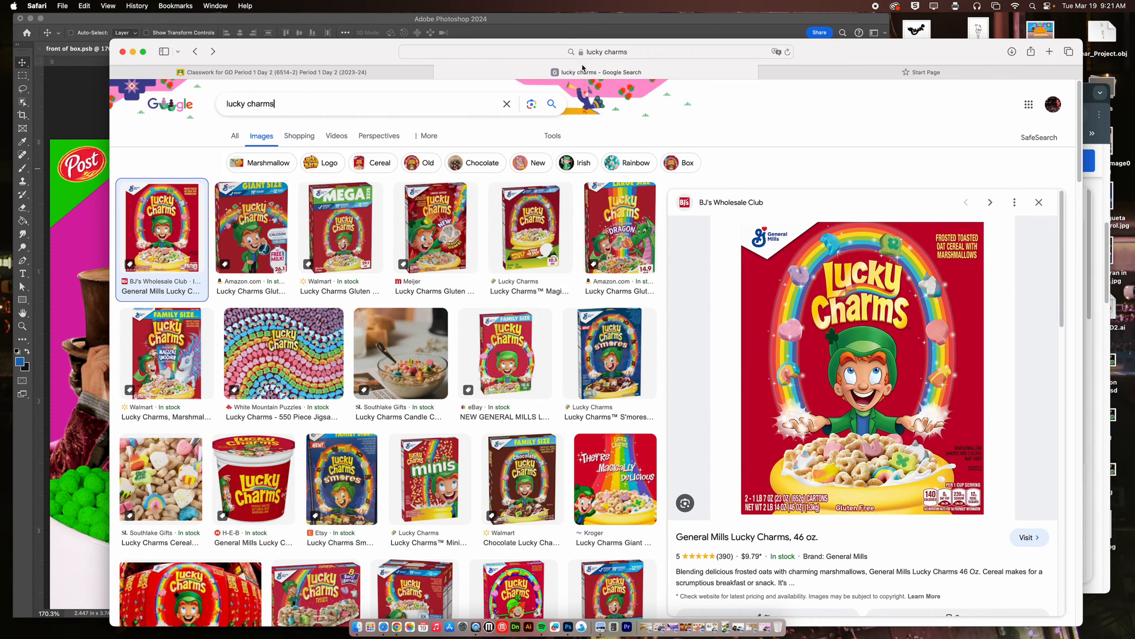
click(600, 53)
click(770, 75)
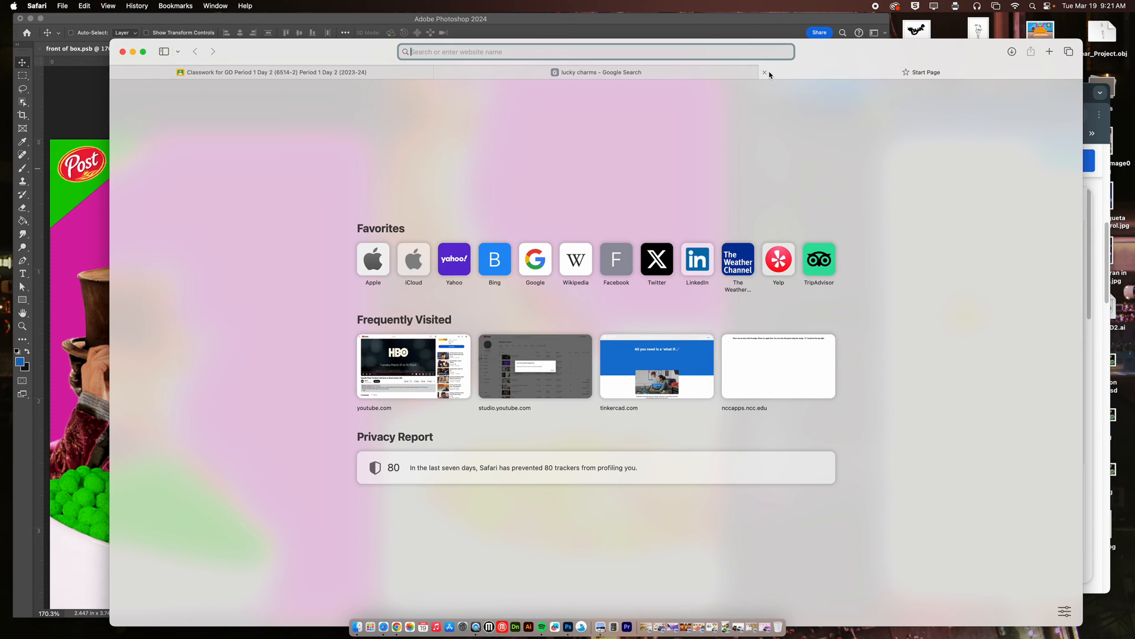
text(cere)
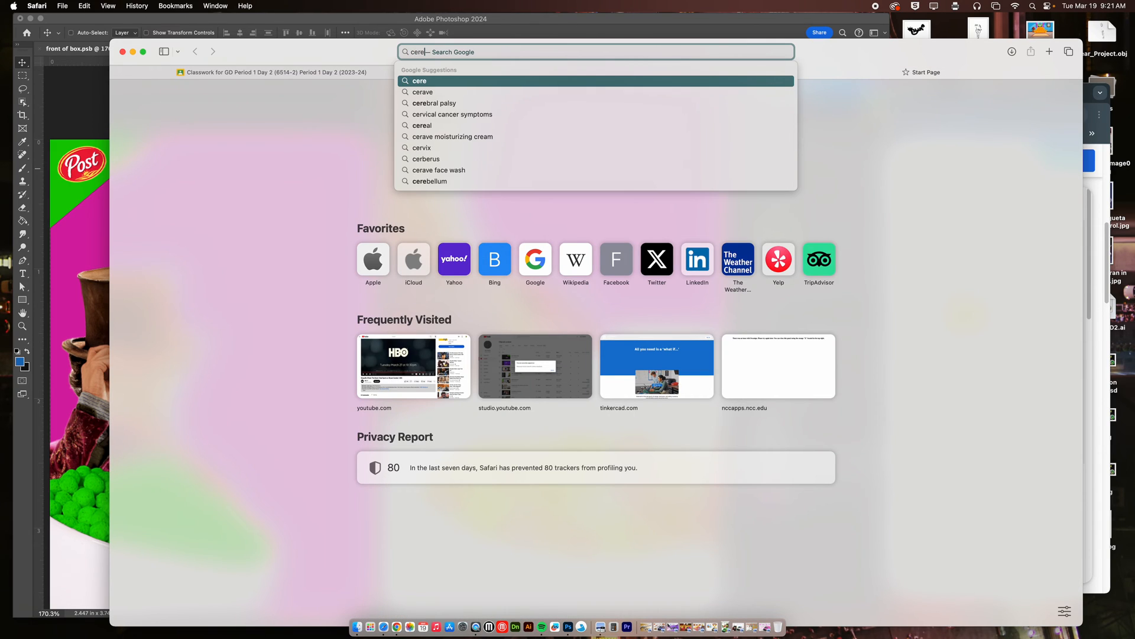
text(al nutrion label)
key(Return)
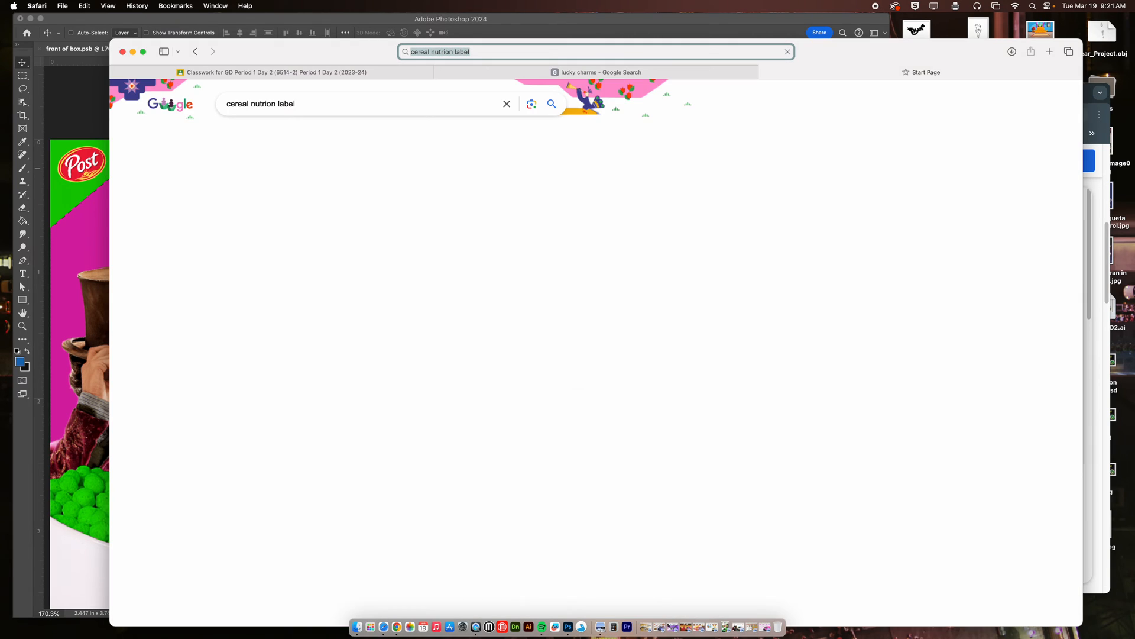
click(261, 136)
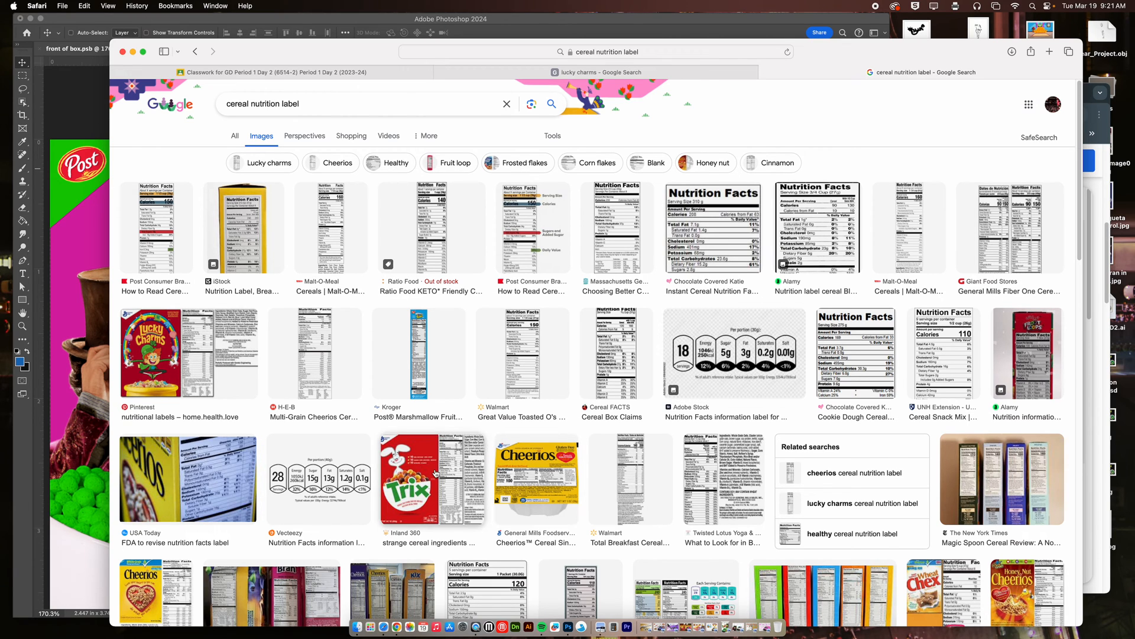
click(330, 470)
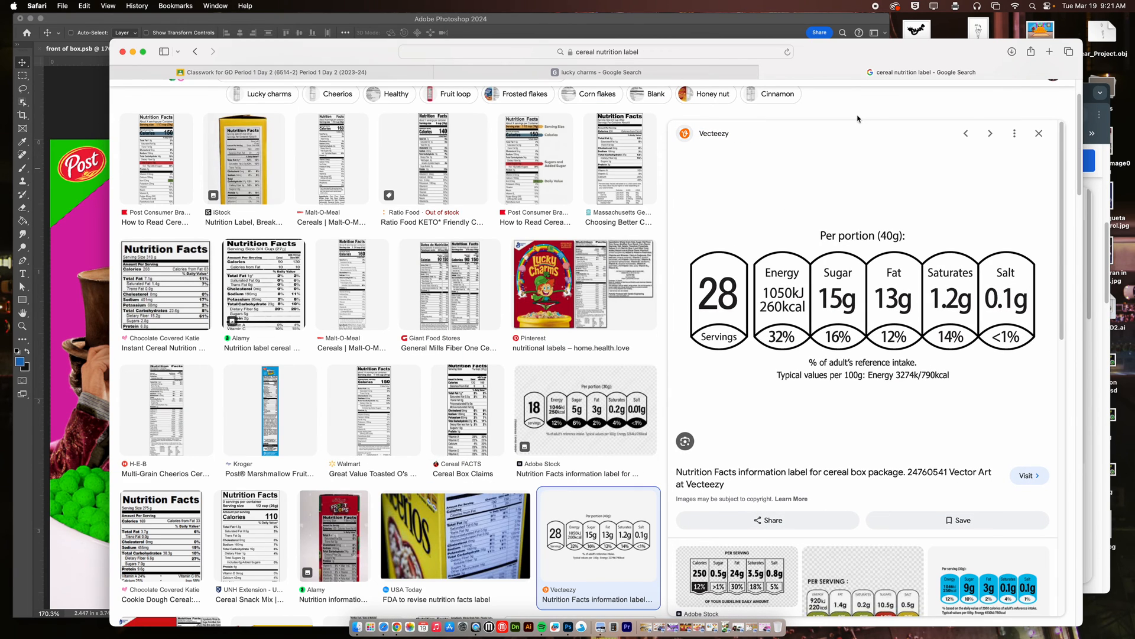
Bring the nutrition label into the Photoshop box front, scale it to about 0.67 in wide and place it in the lower-right corner.
drag(847, 58, 942, 159)
drag(959, 446, 188, 208)
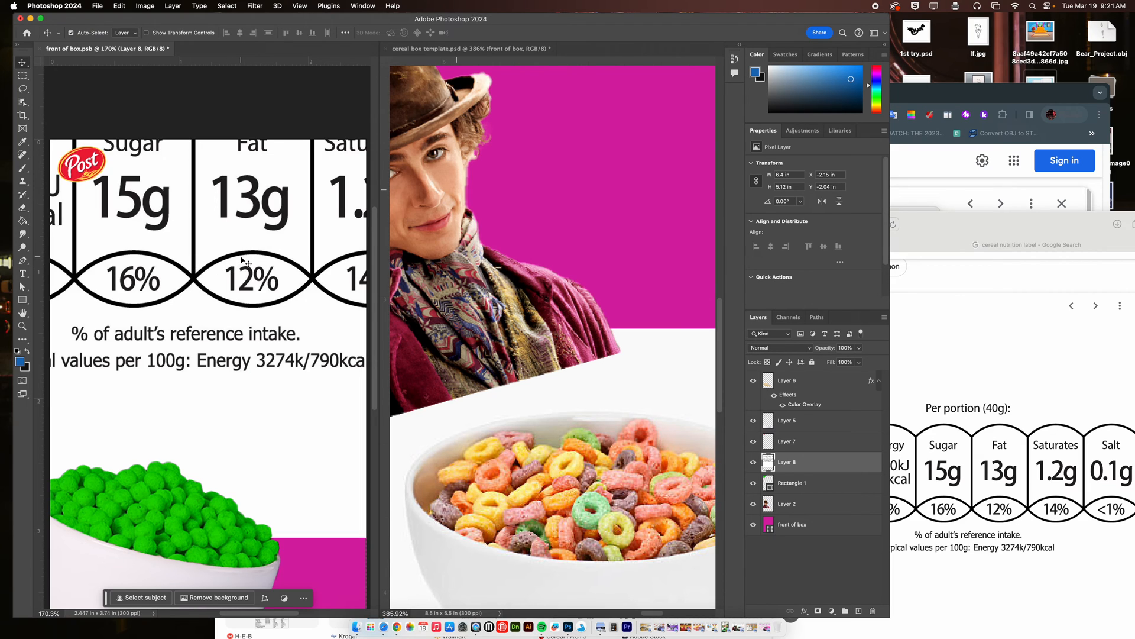
key(super+t)
key(super+0)
drag(199, 158, 250, 412)
key(Return)
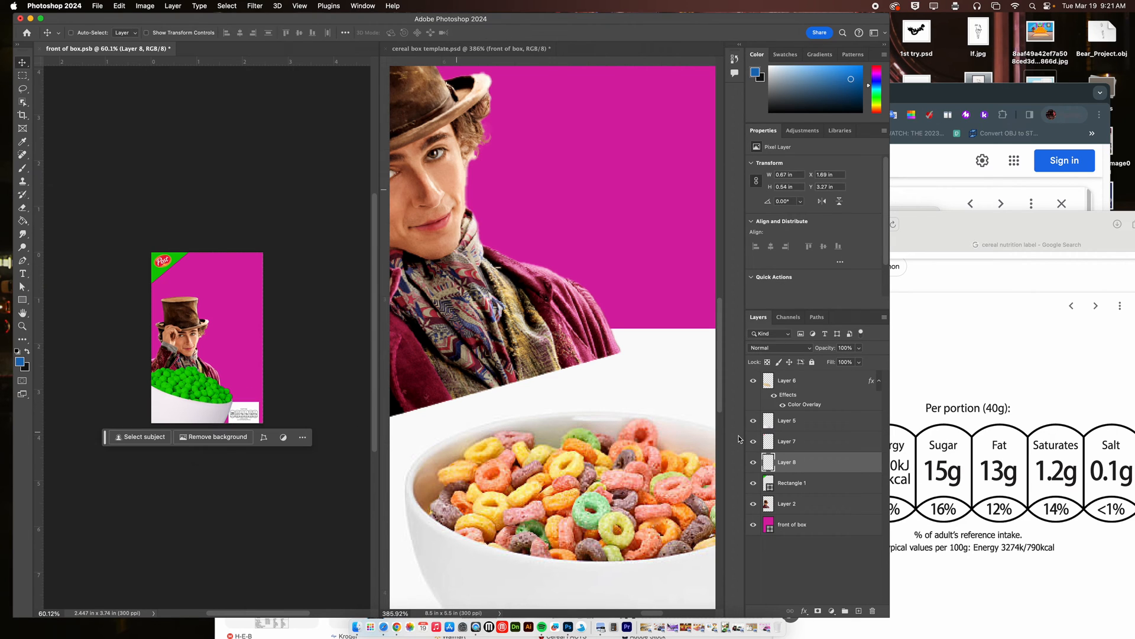
Bring the nutrition label layer to the front, set its blend mode to Darken and nudge it closer to the lower-right corner.
drag(833, 462, 816, 377)
drag(229, 405, 159, 295)
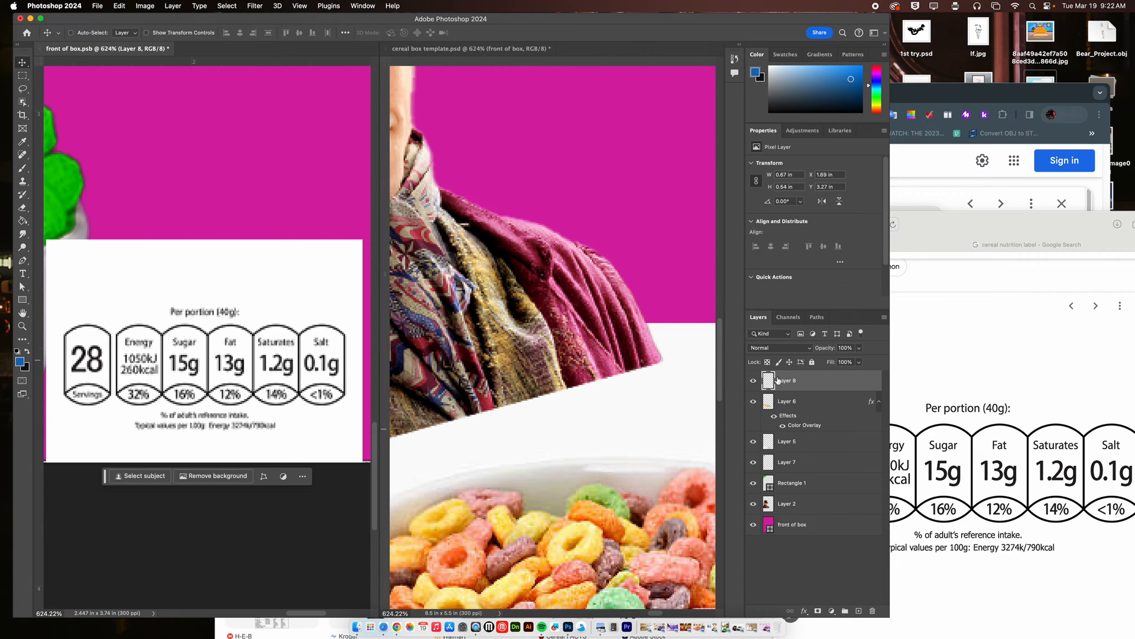
click(806, 349)
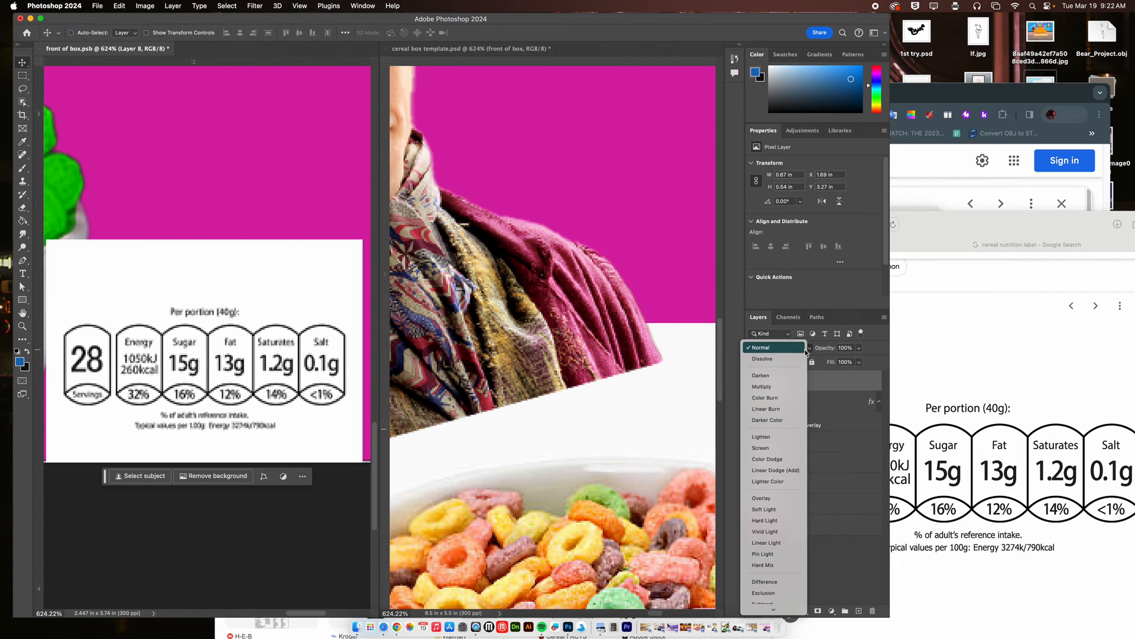
click(789, 376)
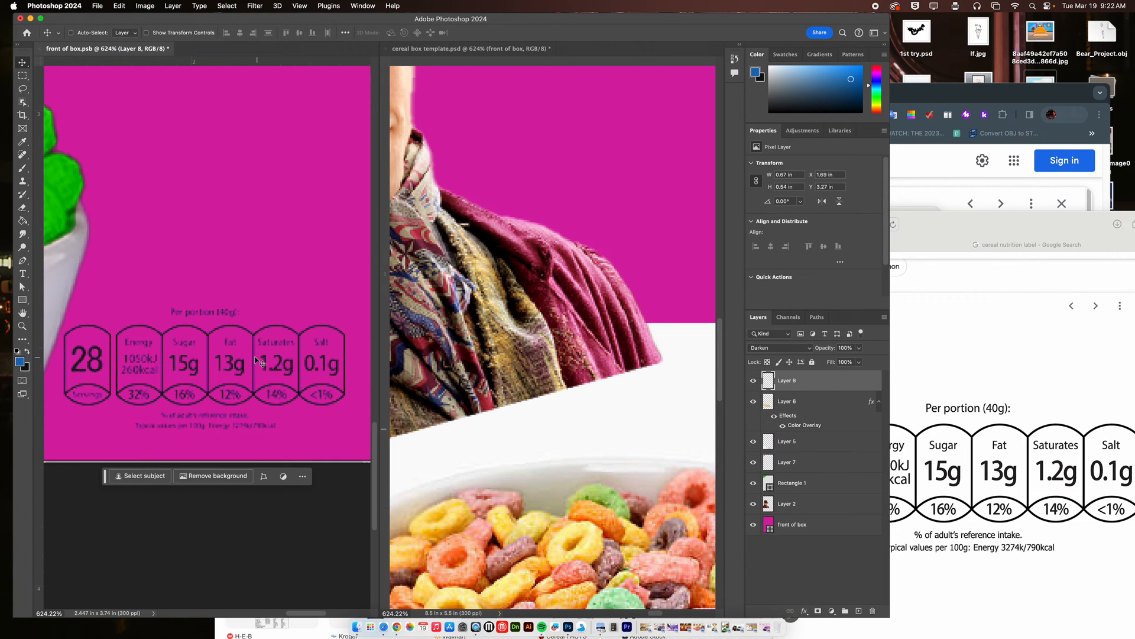
key(super+0)
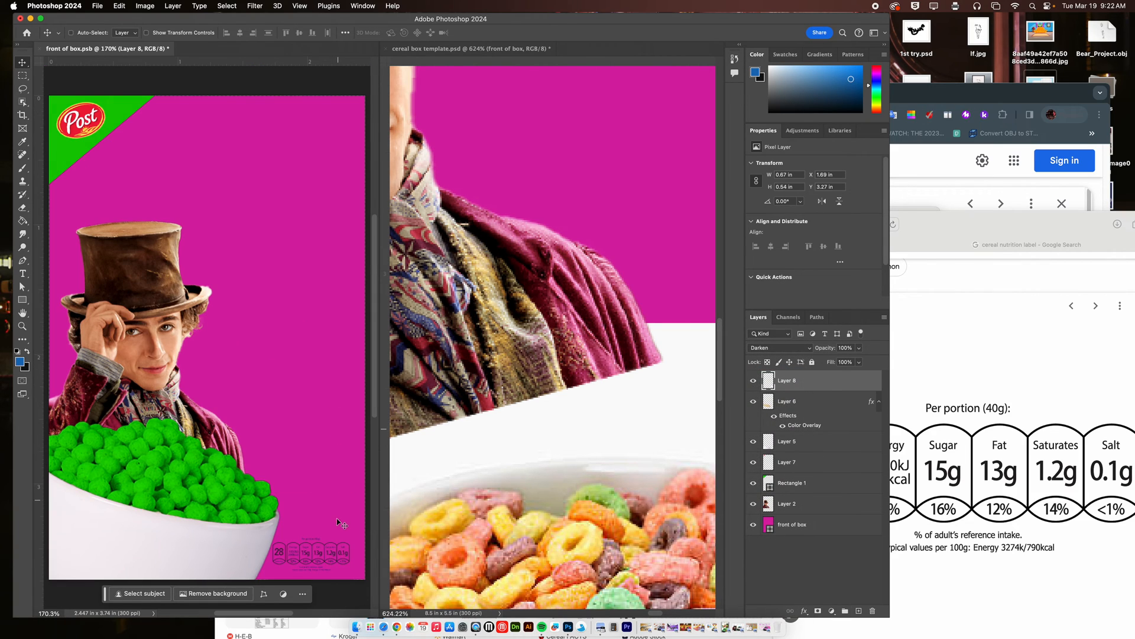
drag(319, 549, 325, 555)
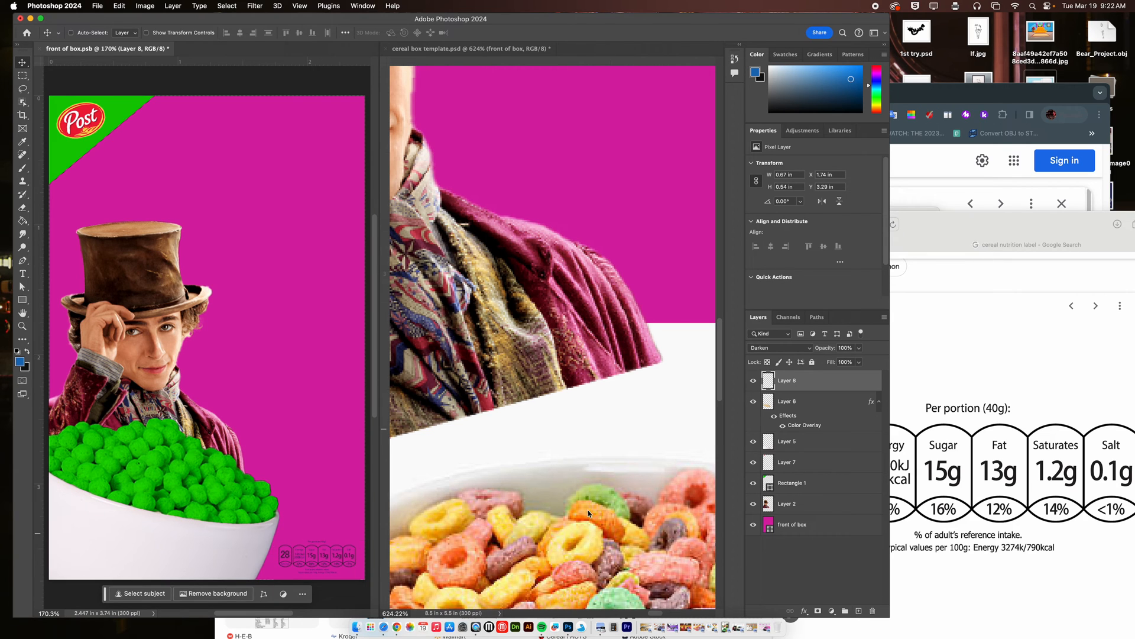
Switch to Safari and view the Lucky Charms box image as a reference for the cereal box front.
click(963, 270)
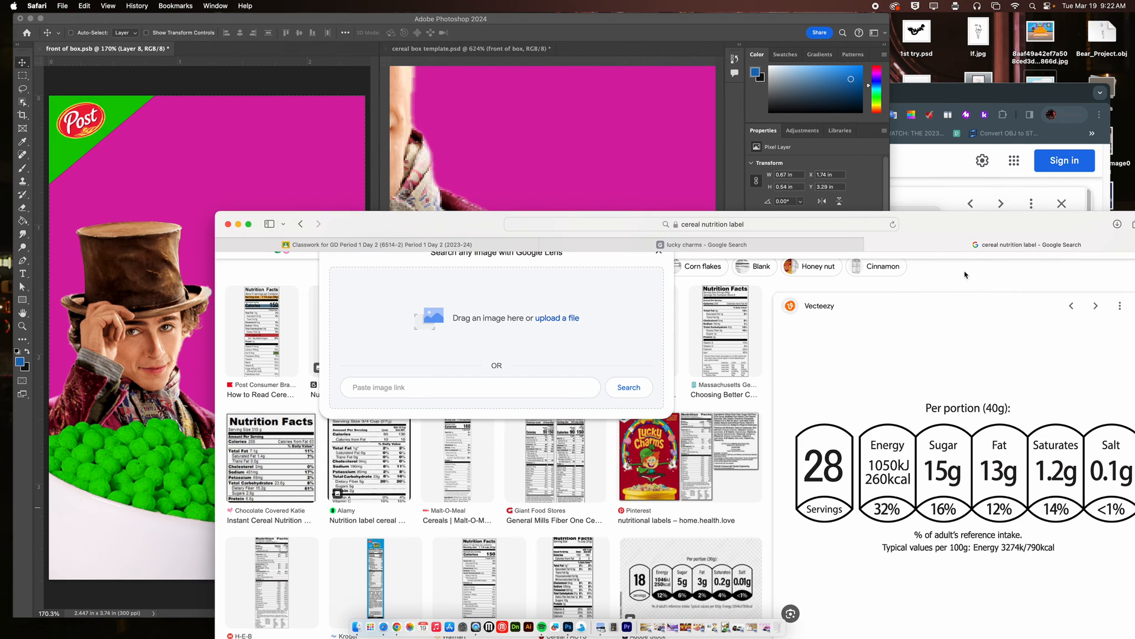
click(613, 249)
drag(938, 225, 853, 68)
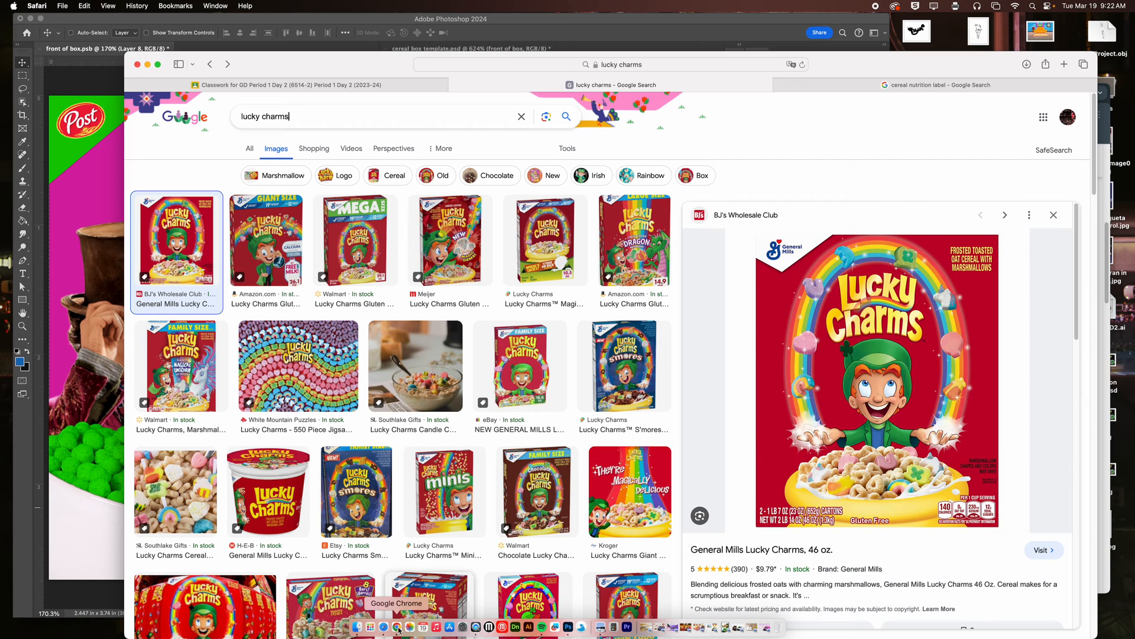
Replace the cereal nutrition label search with a Google Images search for "wonka".
click(813, 89)
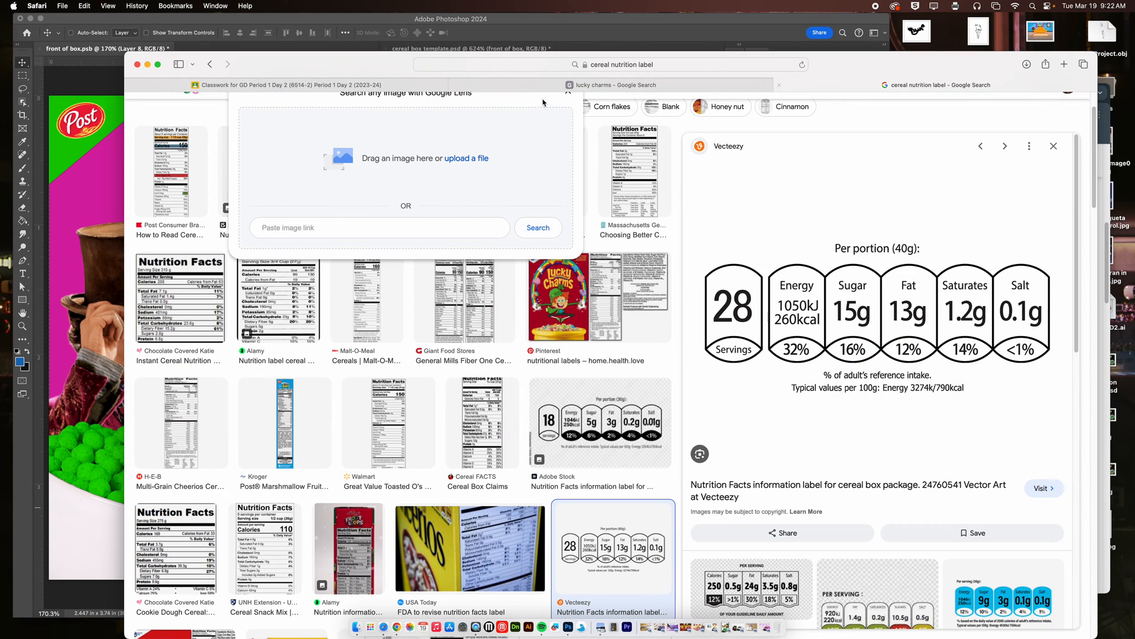
click(603, 68)
text(w)
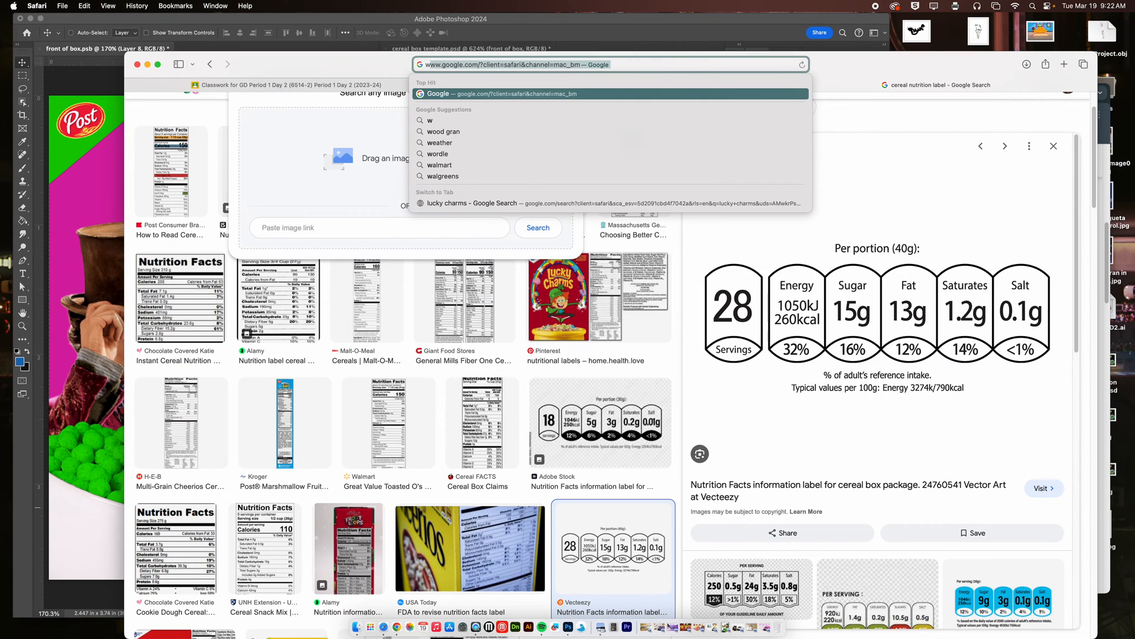
text(=onka)
key(Return)
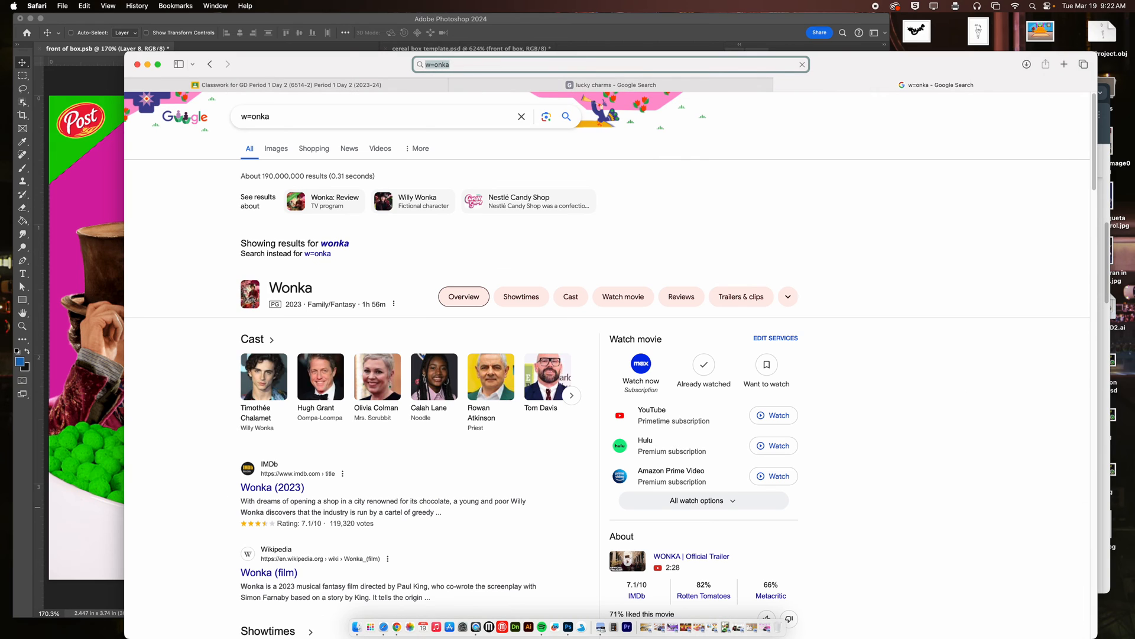
click(335, 243)
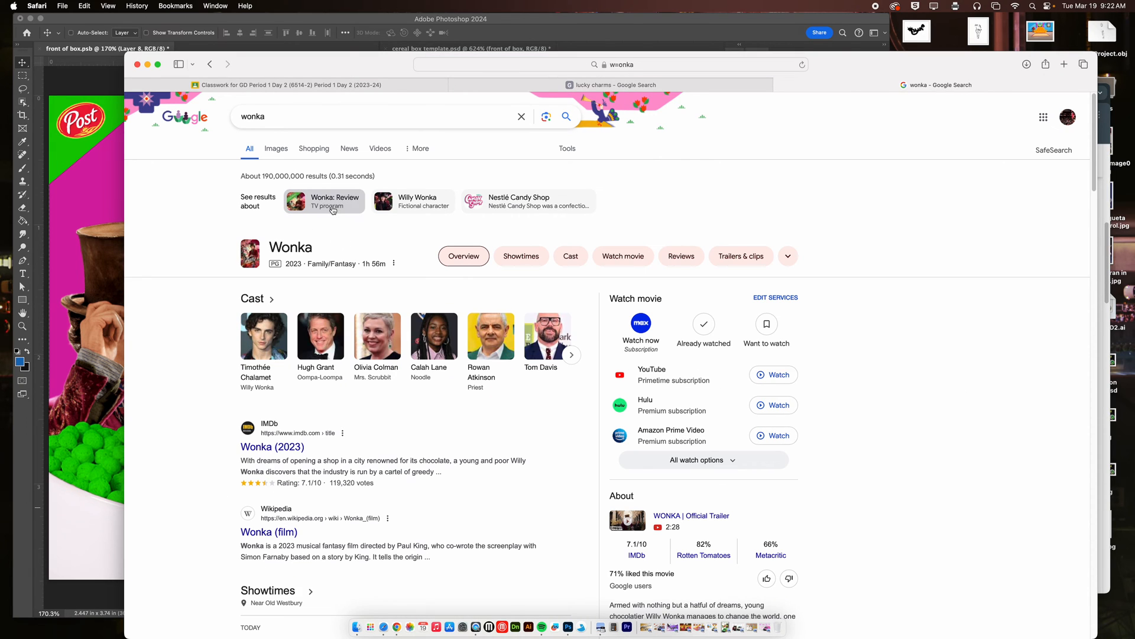
click(275, 148)
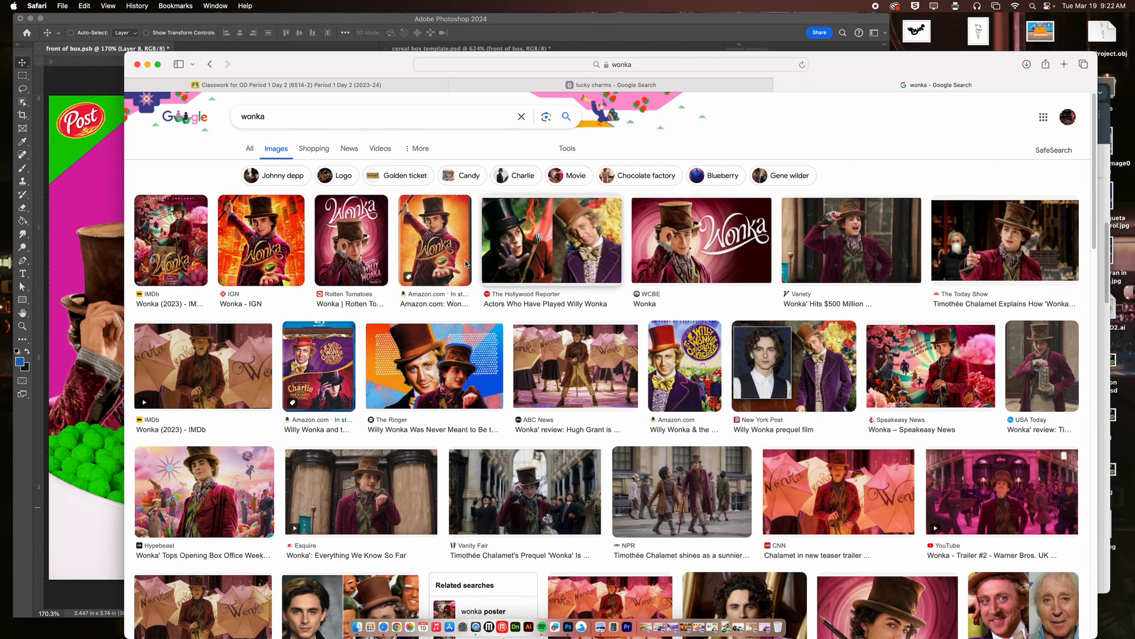
Look through the Wonka image results for logos and artwork suited to the box front.
scroll(828, 388, down, 10)
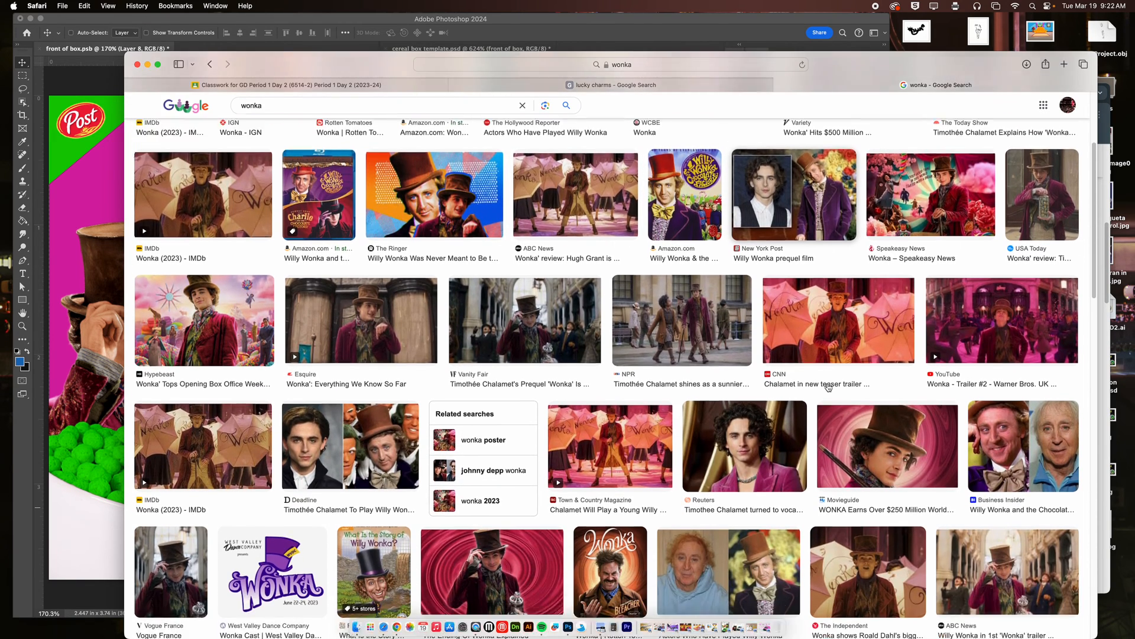
scroll(828, 388, down, 3)
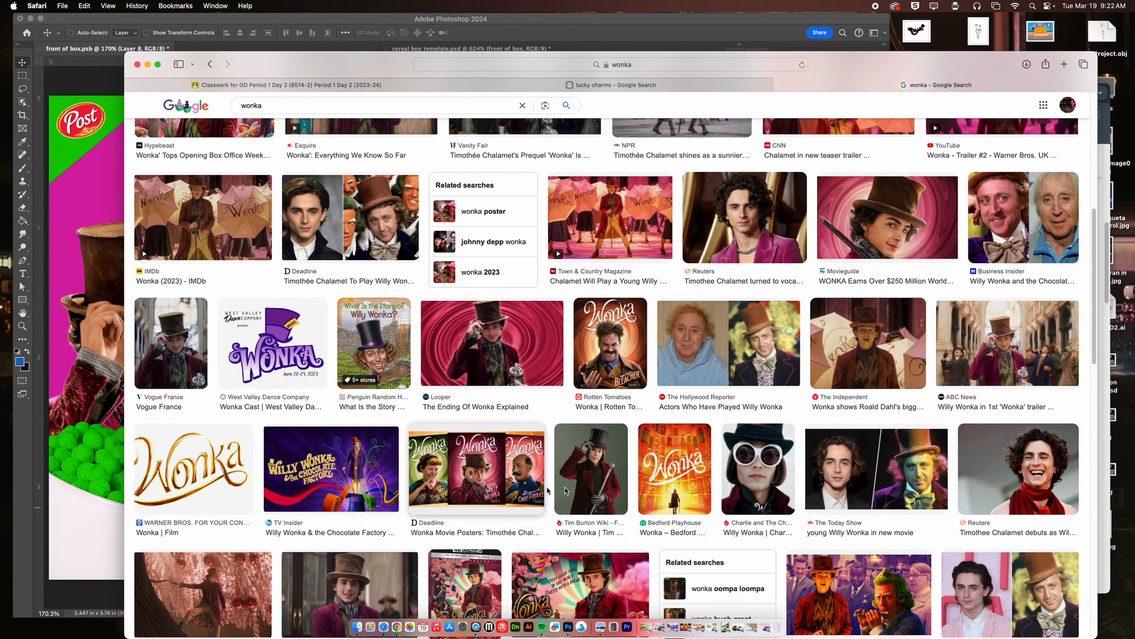
scroll(585, 483, down, 8)
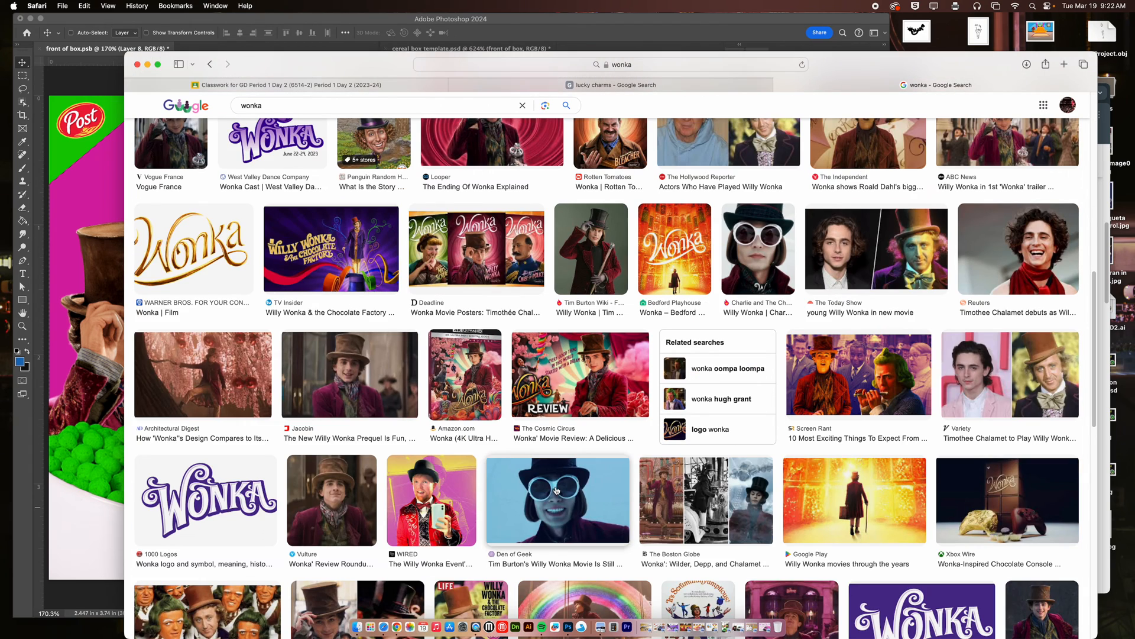
scroll(478, 485, down, 6)
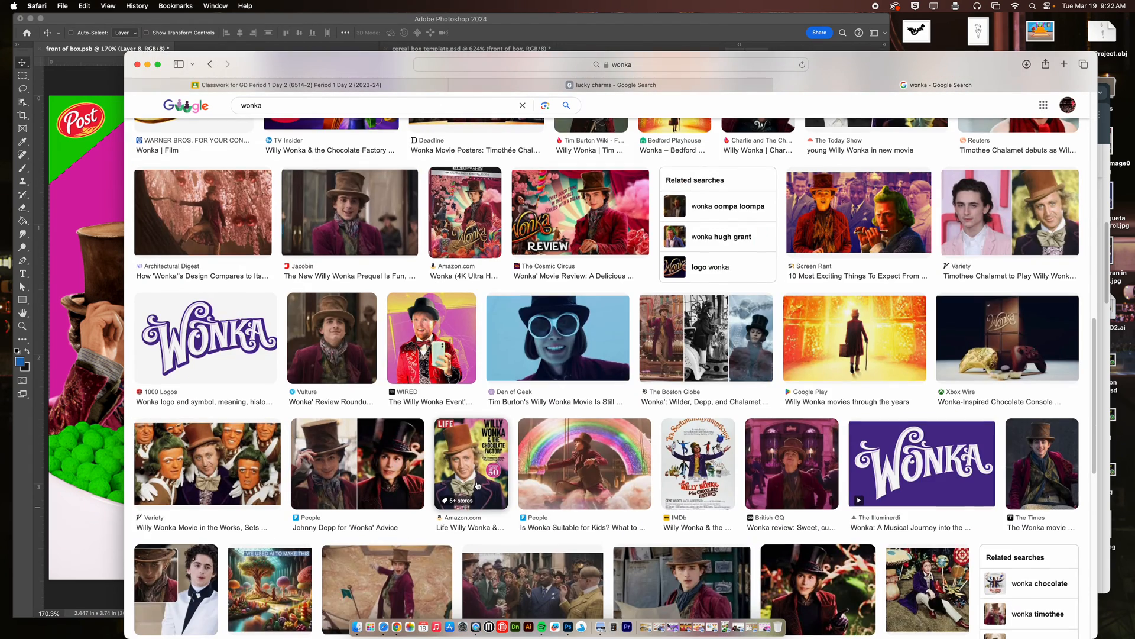
scroll(549, 479, up, 10)
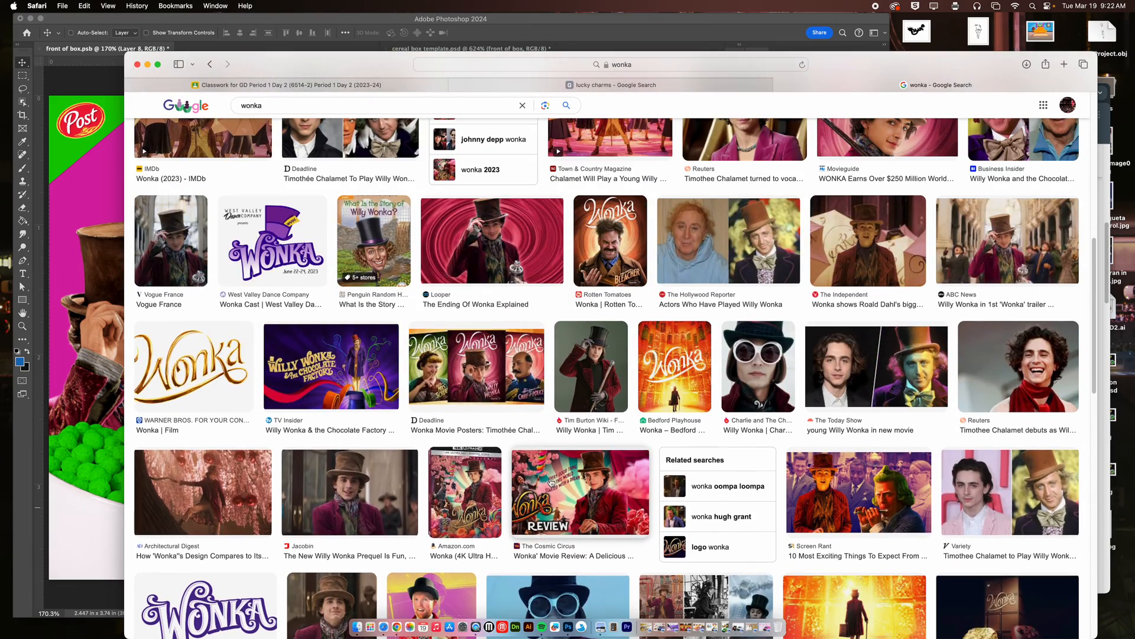
scroll(550, 482, up, 12)
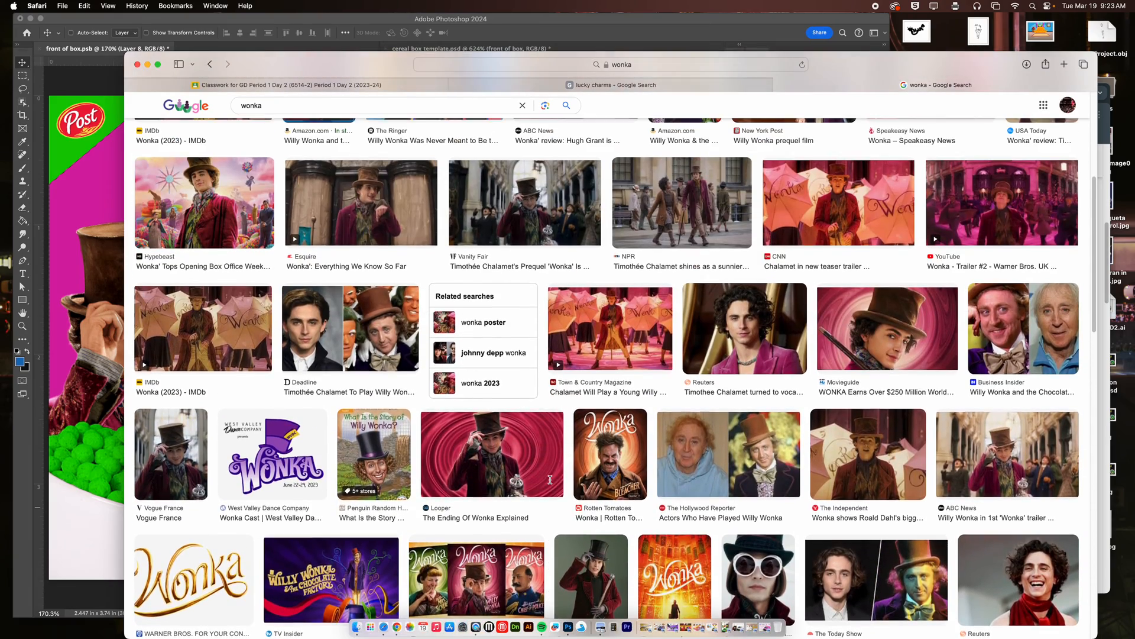
scroll(549, 482, up, 5)
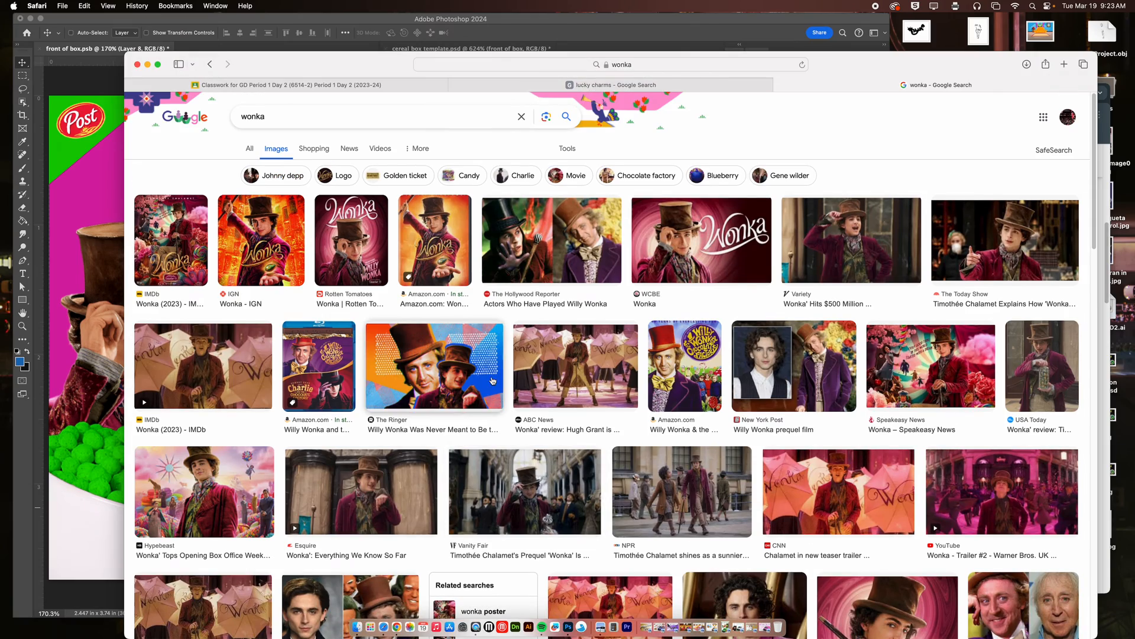
Search Google Images for "chocolate bar wonka" and open the Kitco picture of the partly unwrapped Wonka Bar.
drag(278, 120, 220, 114)
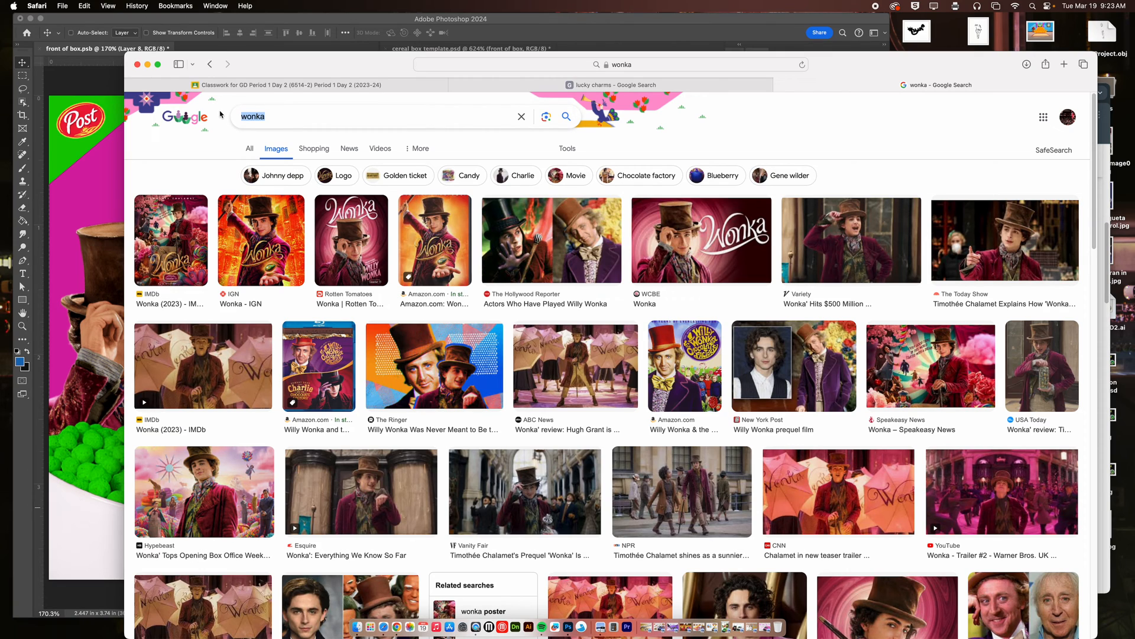
text(choc)
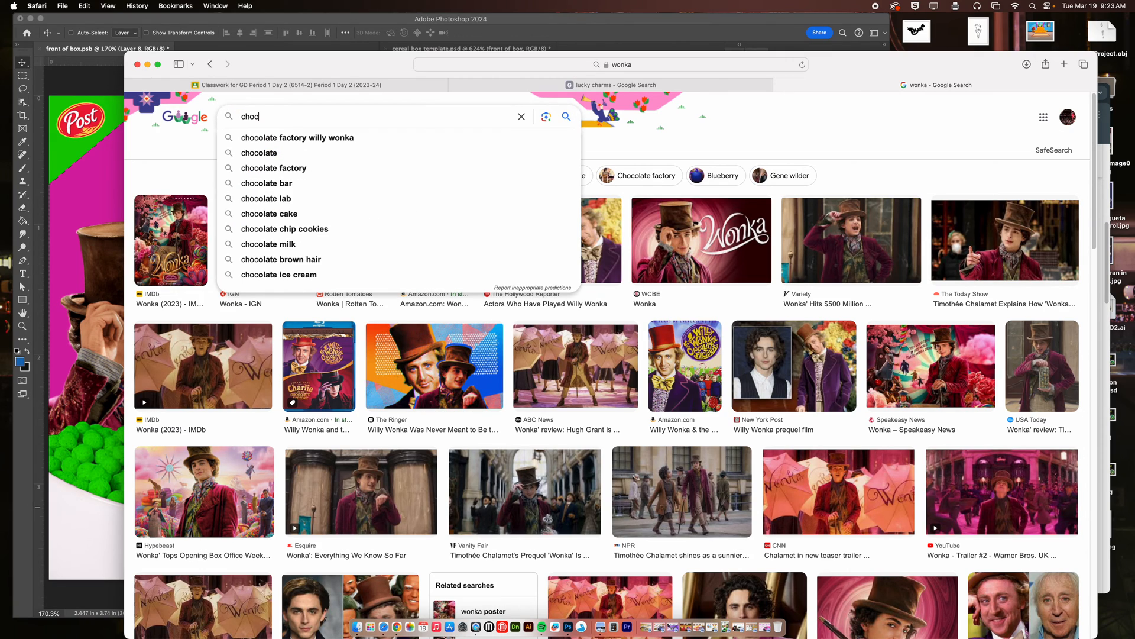
text(olate bar)
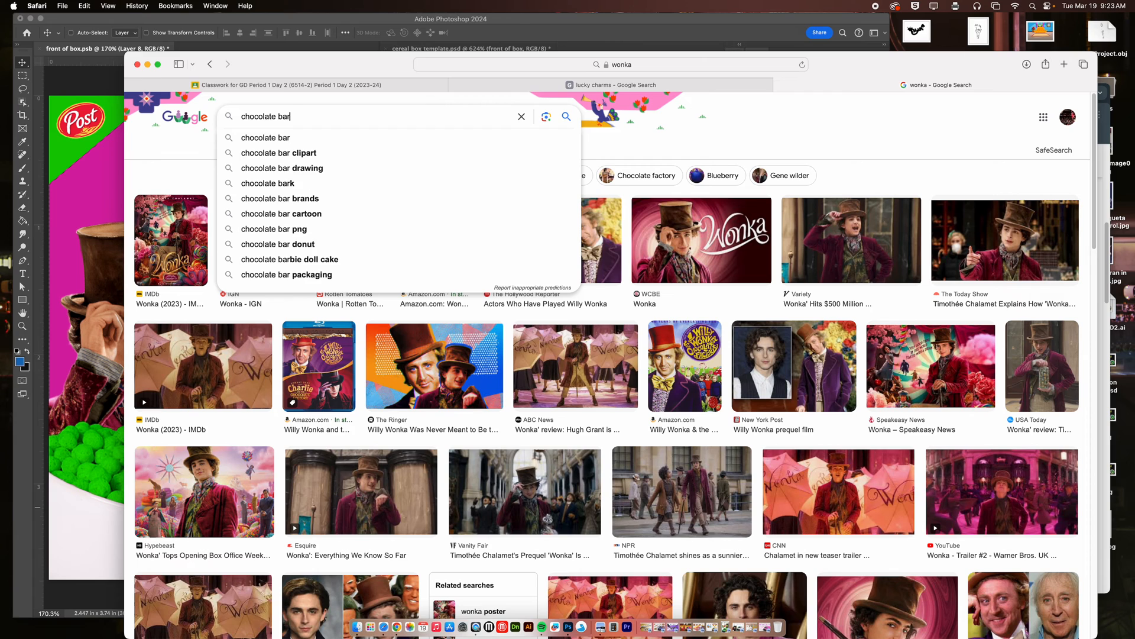
text( wonka)
key(Return)
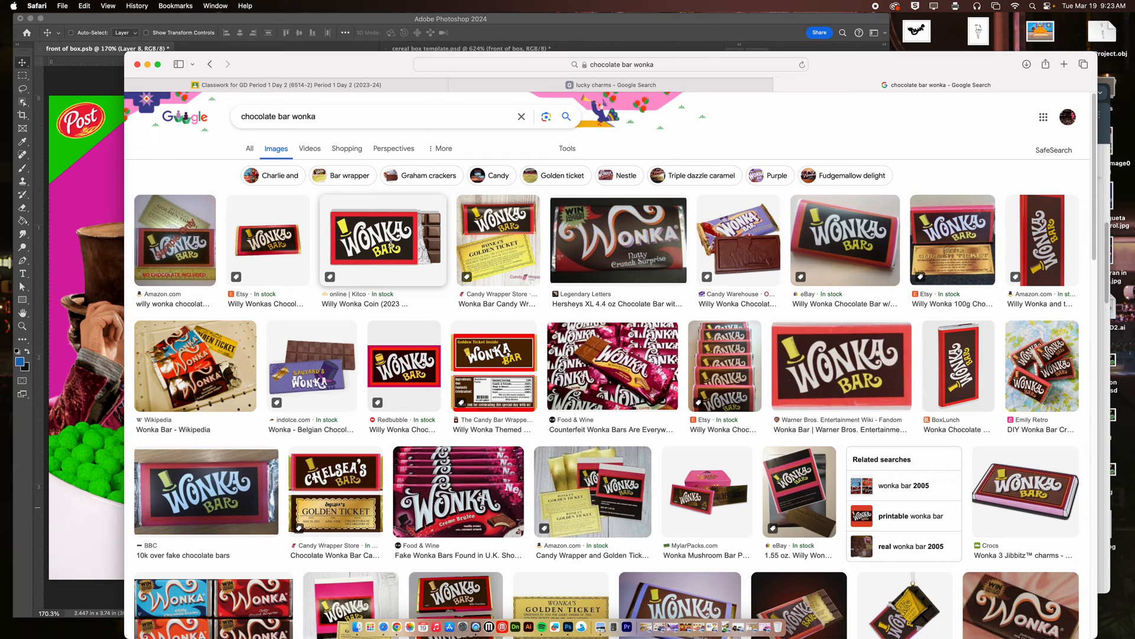
scroll(407, 275, down, 10)
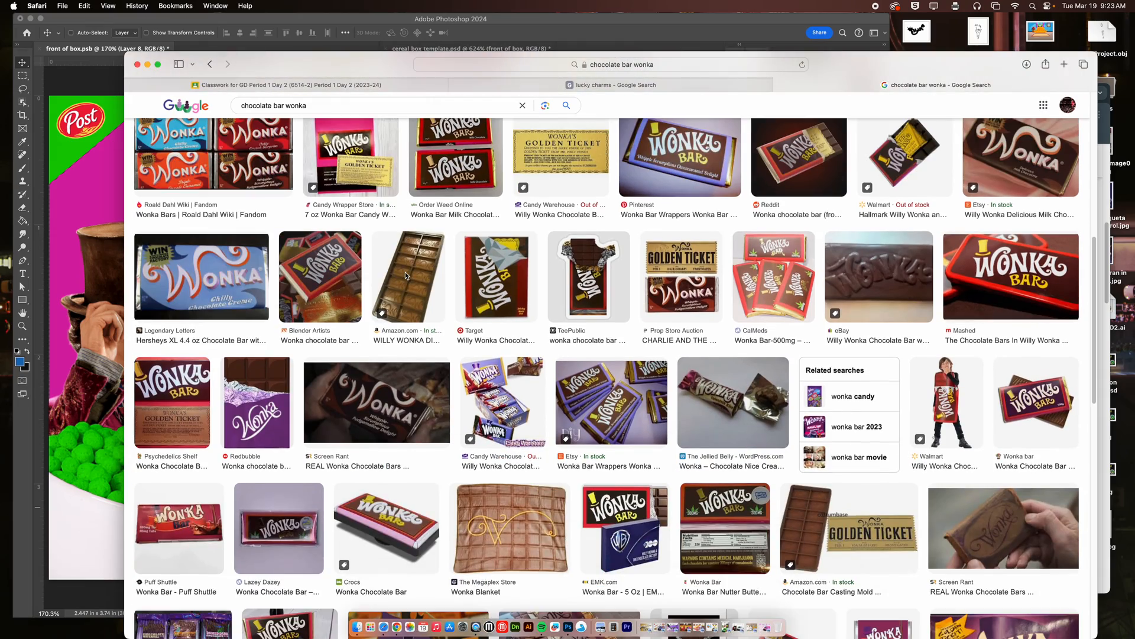
scroll(406, 276, down, 5)
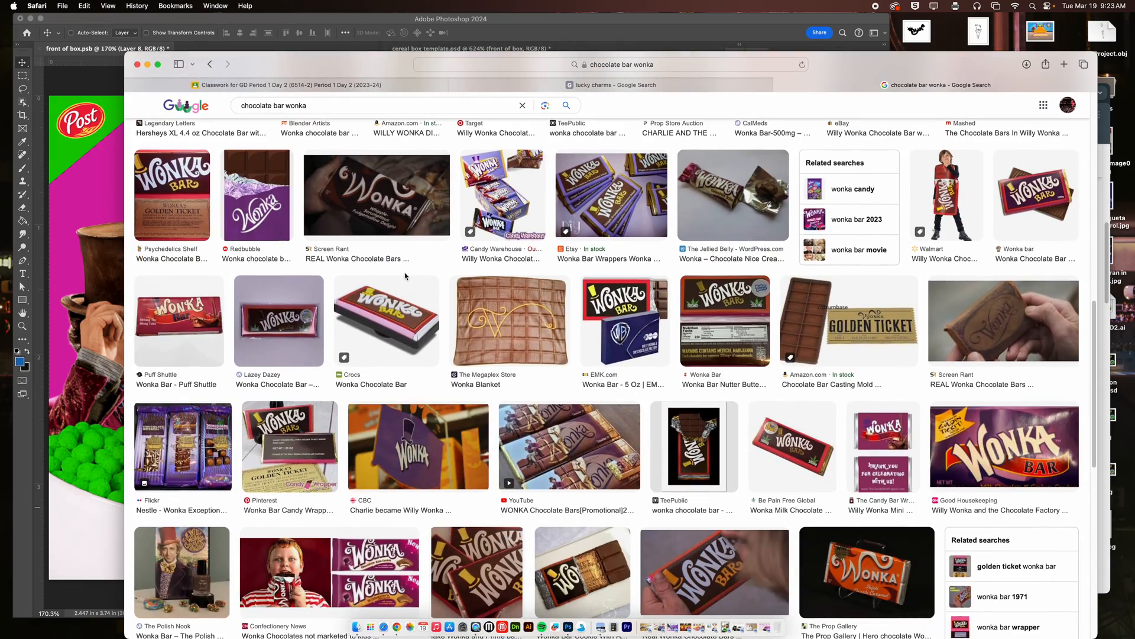
scroll(406, 276, up, 15)
click(396, 254)
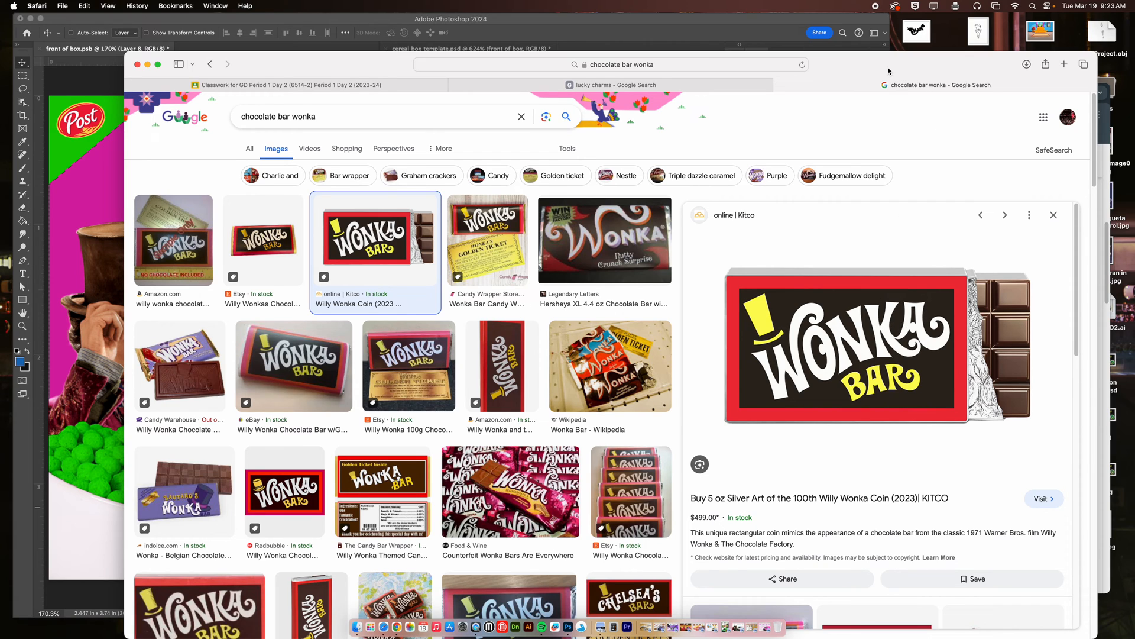
Bring the Wonka Bar picture into the Photoshop box front, scale it to about 42%, rotate it about 23° counterclockwise and place it beside the figure.
drag(888, 71, 1011, 71)
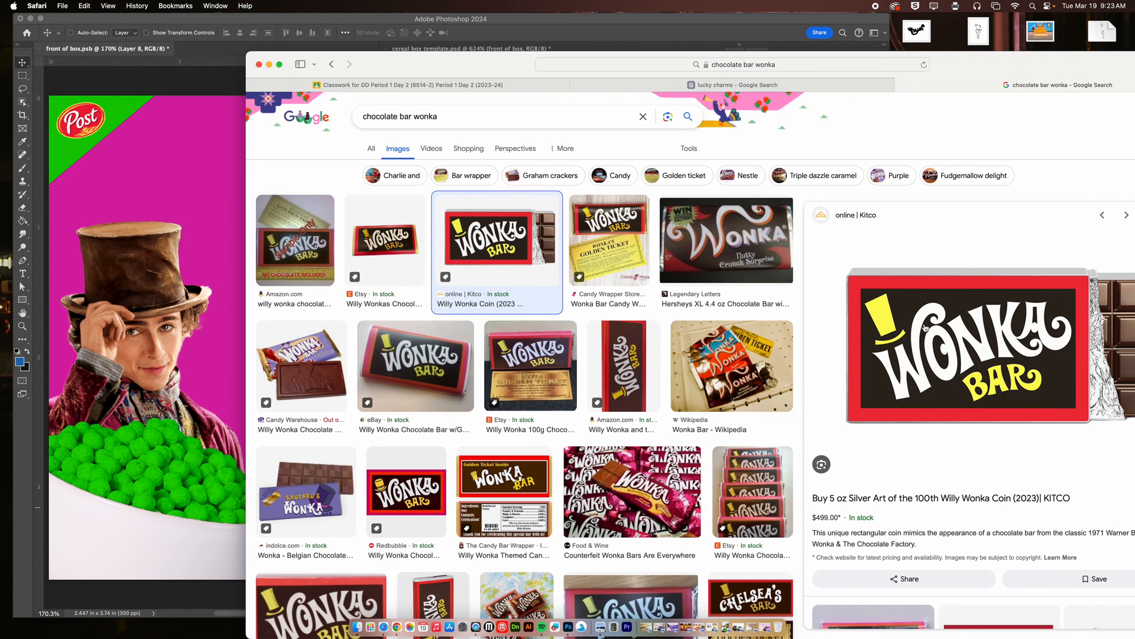
drag(945, 339, 225, 263)
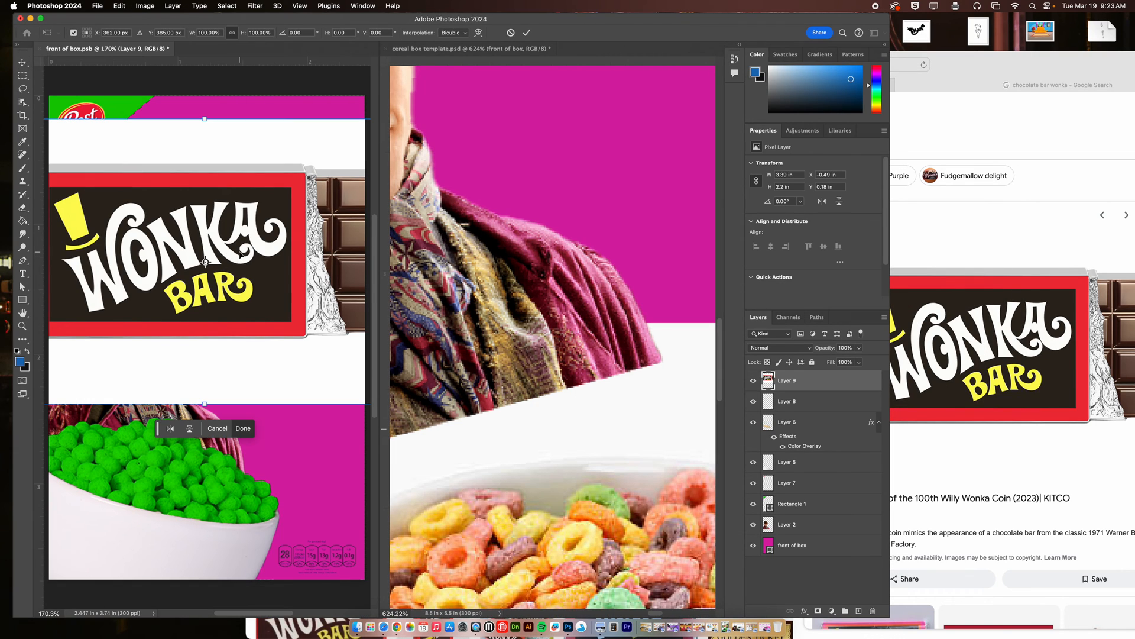
key(super+t)
key(super+0)
drag(207, 187, 201, 266)
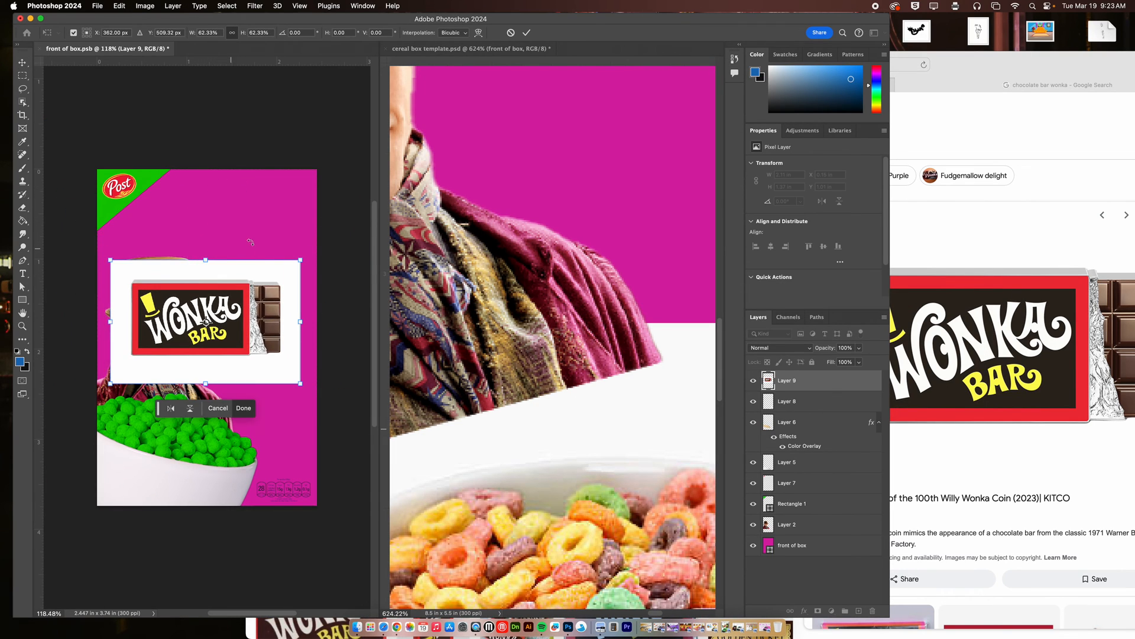
drag(255, 235, 219, 205)
drag(222, 282, 285, 343)
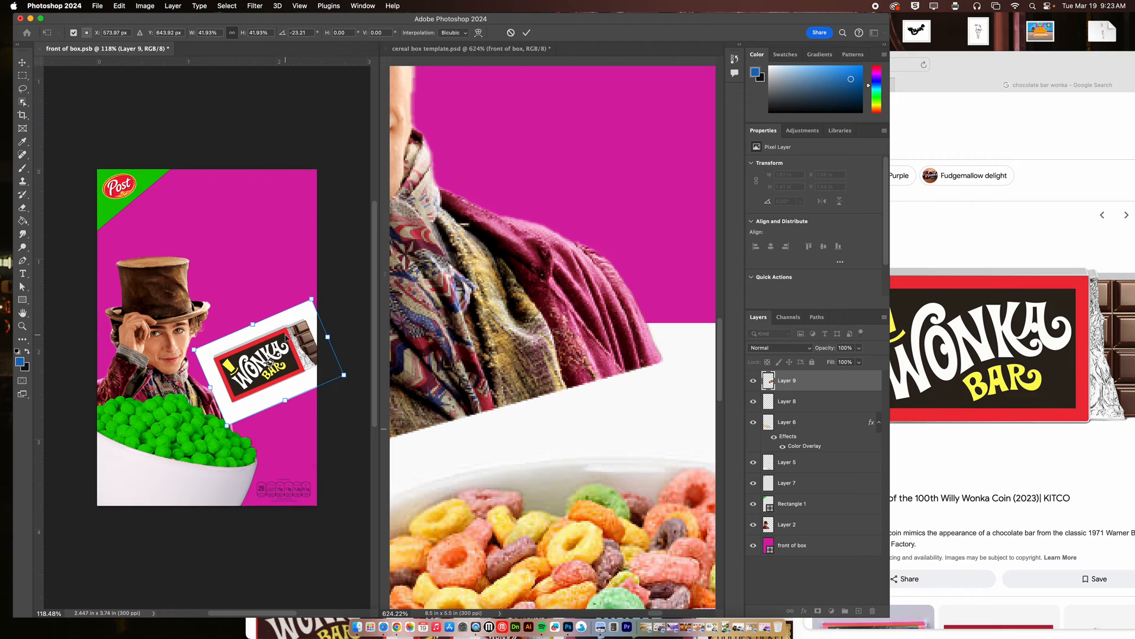
key(Return)
Isolate the Wonka Bar on its own layer with the Object Selection tool and delete the original picture layer with the white background.
click(22, 104)
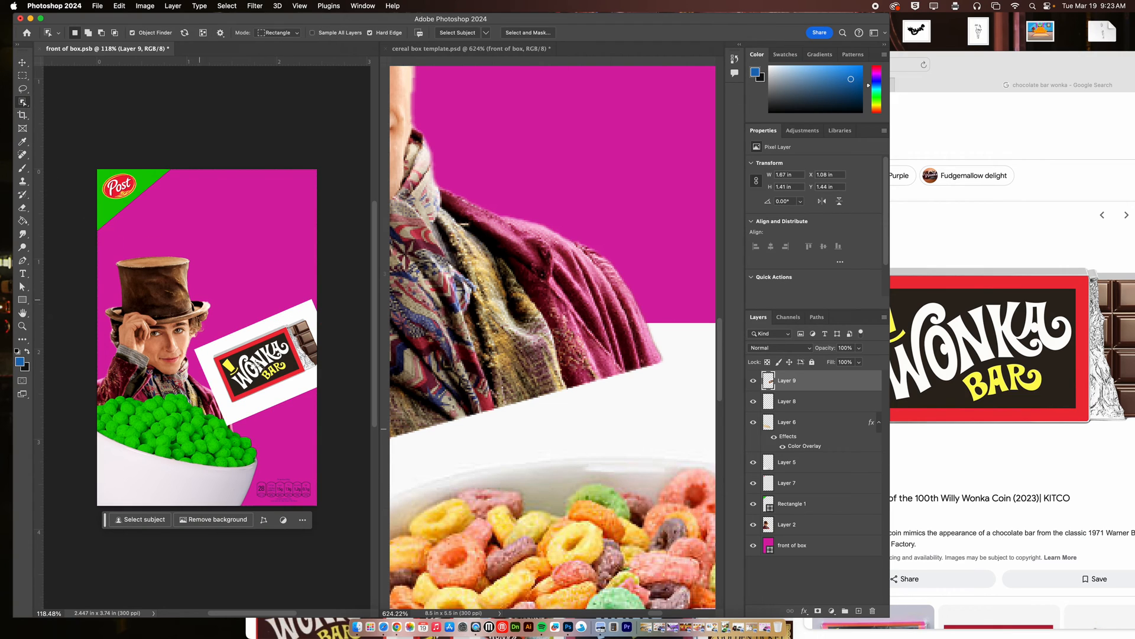
click(266, 363)
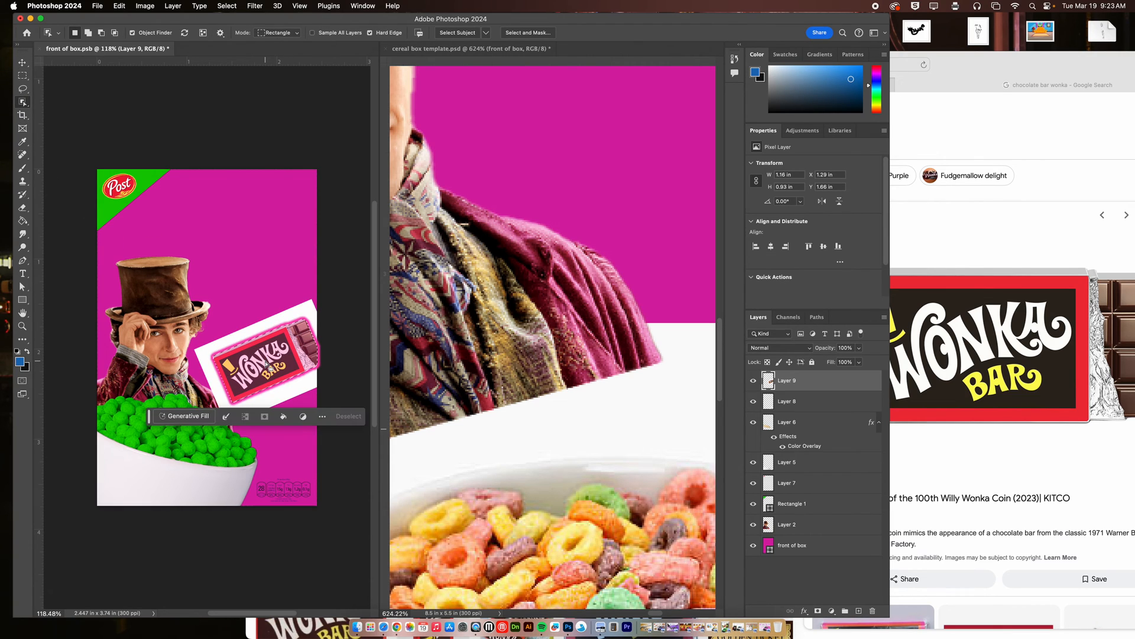
right_click(265, 362)
click(310, 452)
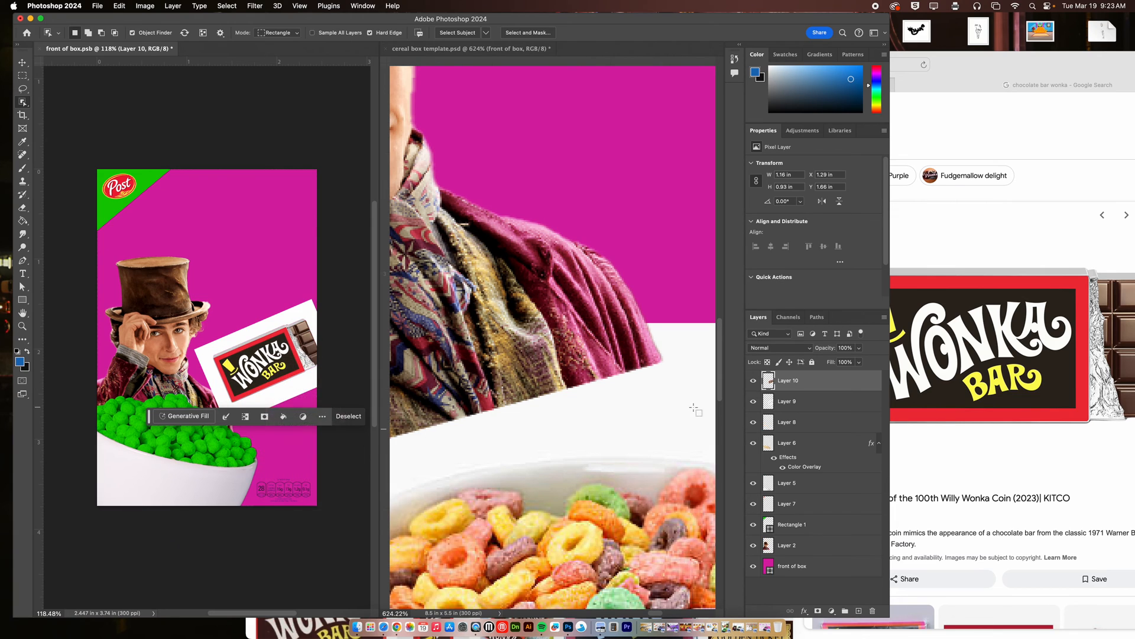
click(798, 404)
key(Delete)
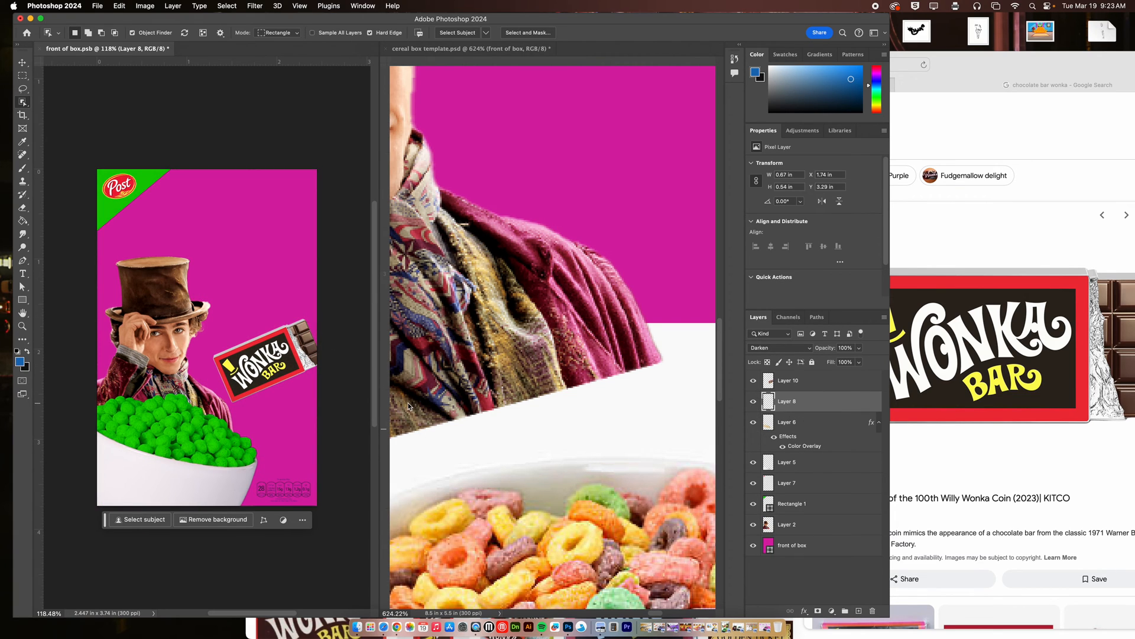
Save the box front and check the updated front panel in the whole cereal box template.
key(super+s)
click(535, 48)
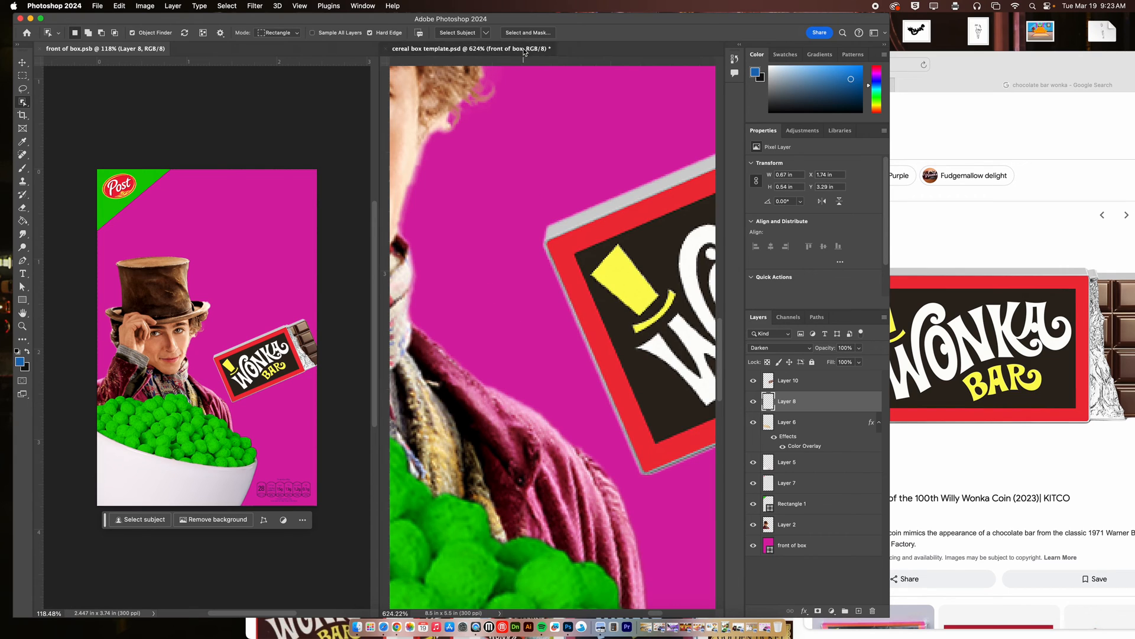
key(super+0)
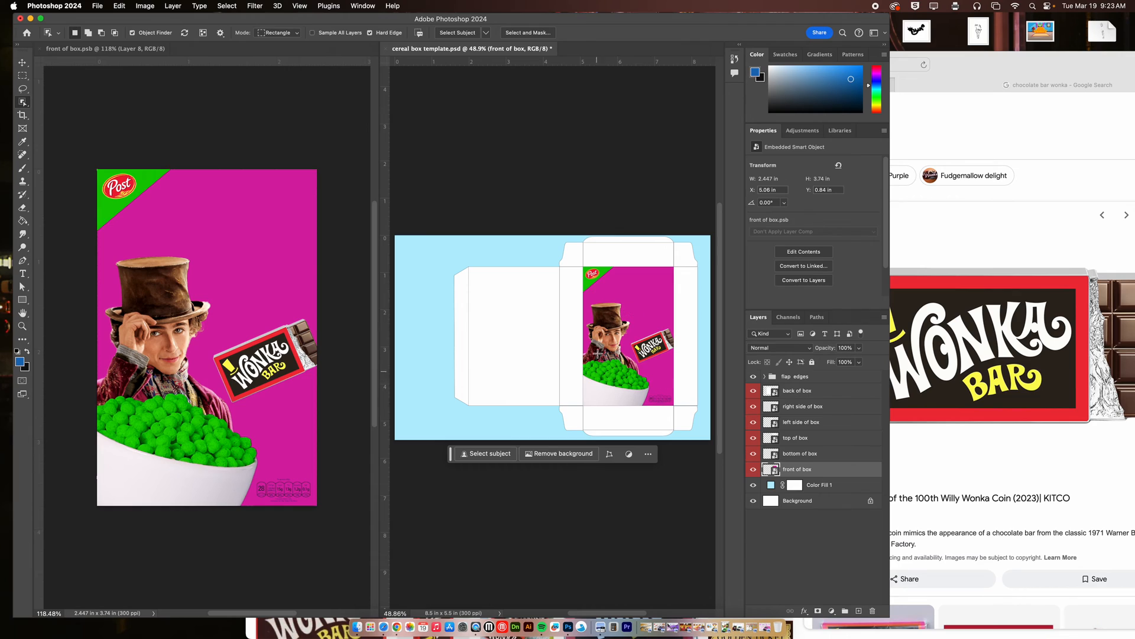
Return to Safari and review the Lucky Charms box again for further front-panel elements.
click(926, 233)
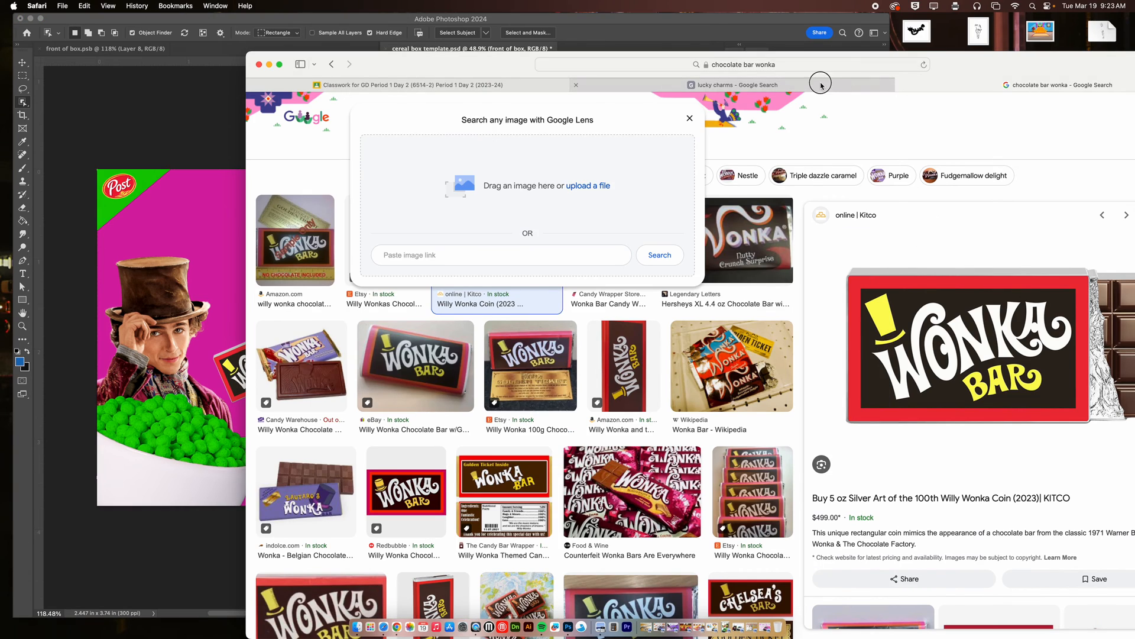
click(820, 83)
drag(955, 70, 710, 92)
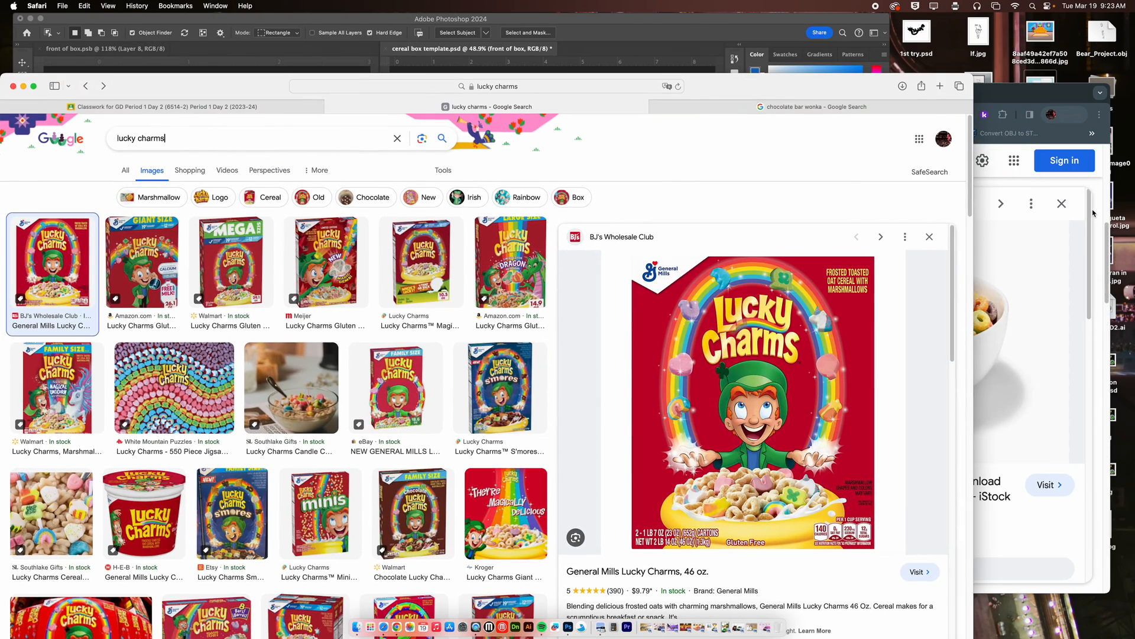
Check the open Classroom, cereal bowl and Wonka pages in Safari and Chrome, and rearrange the two browser windows.
click(278, 109)
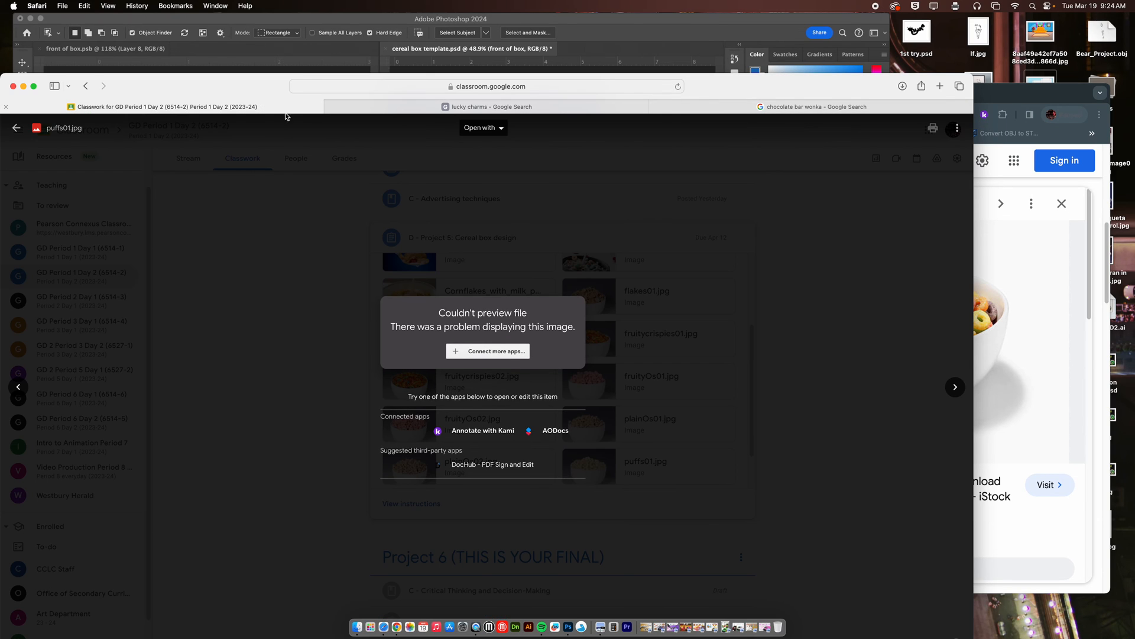
click(1002, 102)
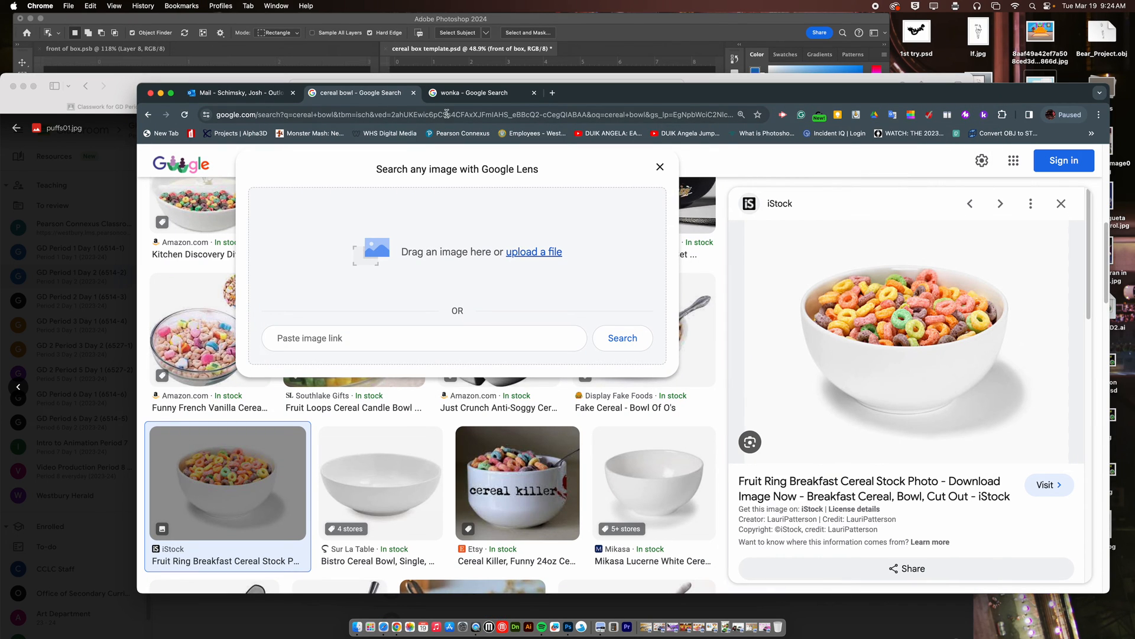
click(270, 95)
click(506, 96)
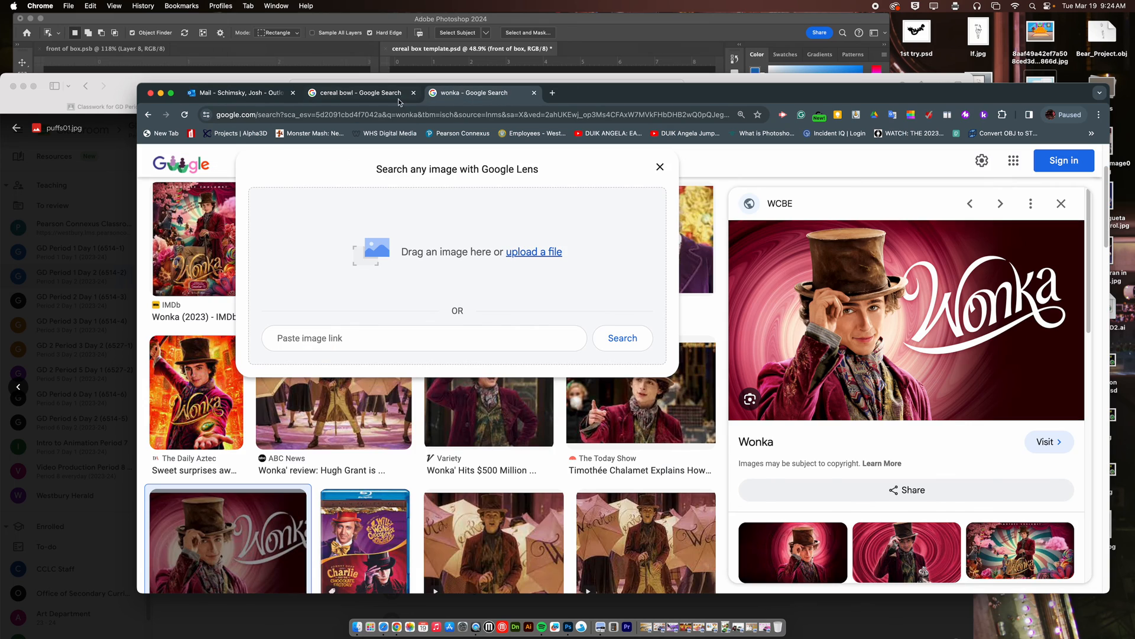
click(403, 100)
drag(658, 96, 537, 257)
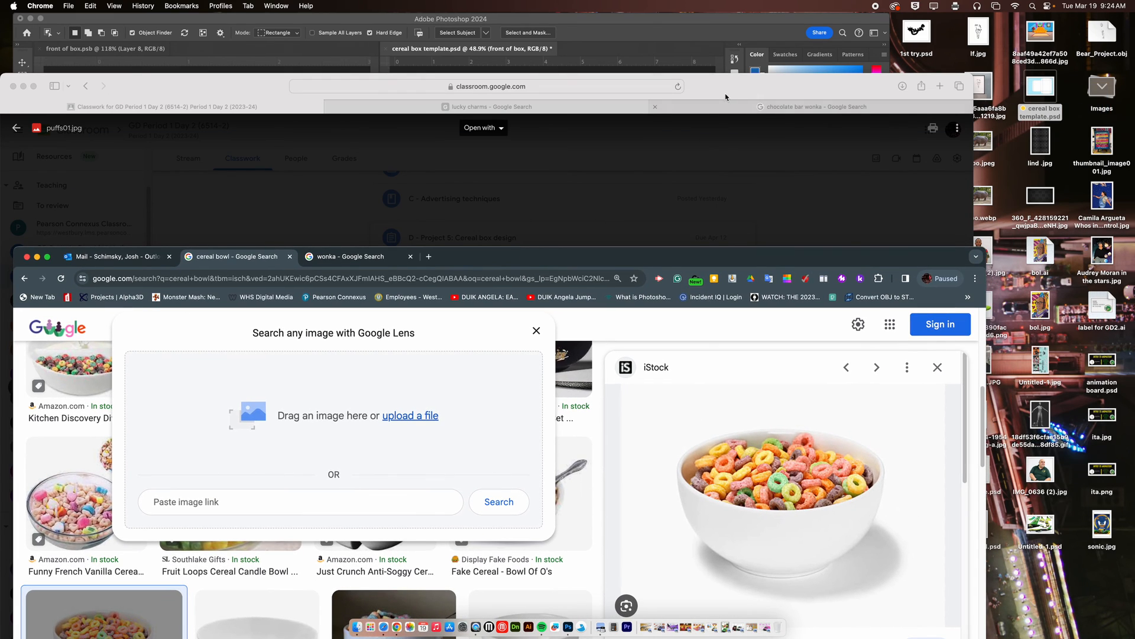
click(733, 96)
drag(734, 96, 756, 288)
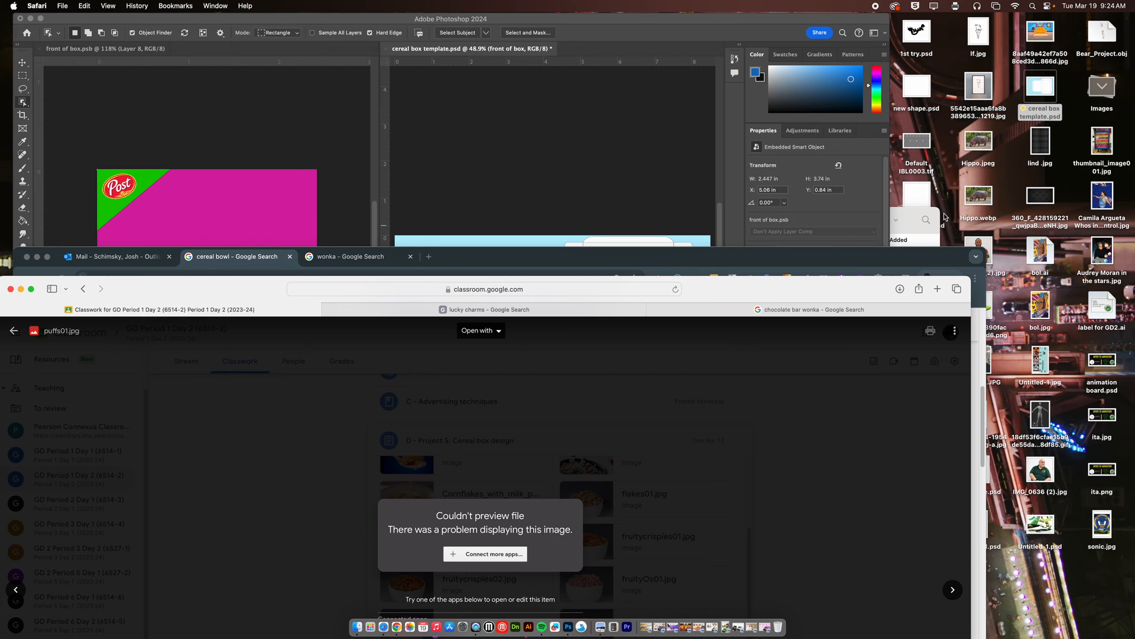
double_click(744, 290)
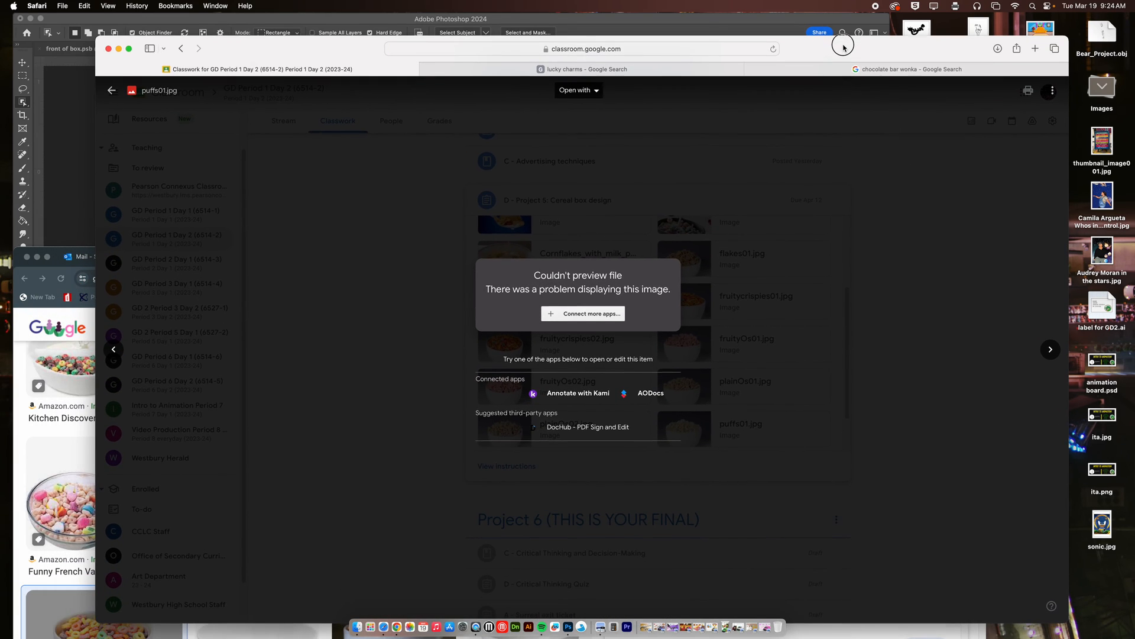
Close the puffs01.jpg preview in Classroom, look over the Project 5 cereal box materials and minimize Safari.
click(115, 94)
scroll(743, 307, up, 15)
scroll(744, 354, down, 12)
scroll(744, 374, down, 2)
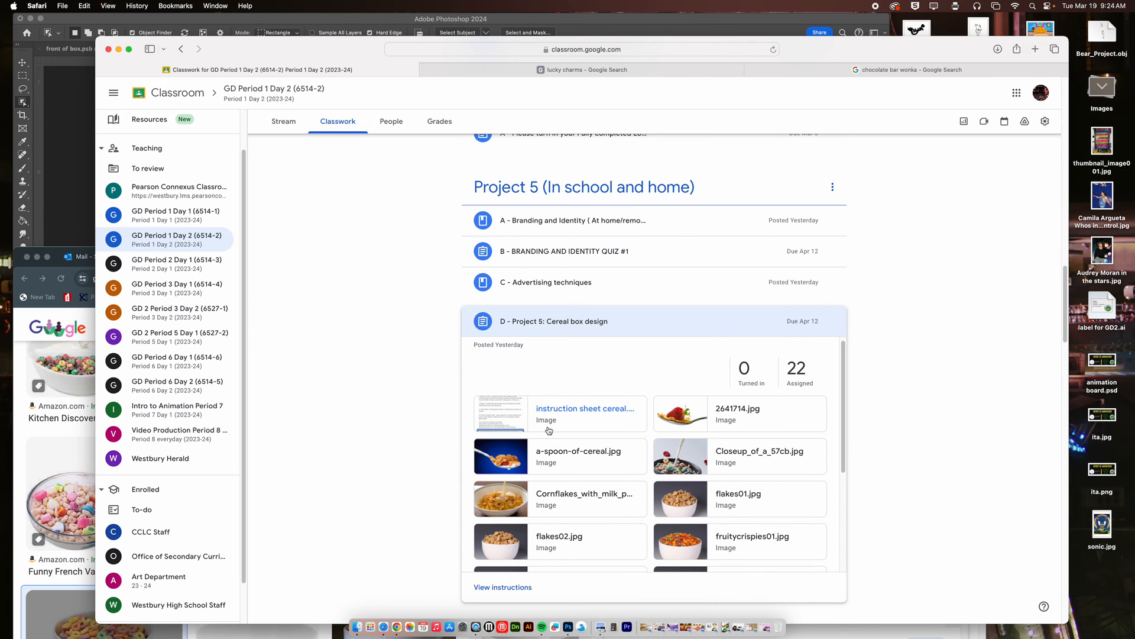
click(119, 49)
Return to the box front in Photoshop, fit it to the window and activate the Horizontal Type tool.
click(328, 183)
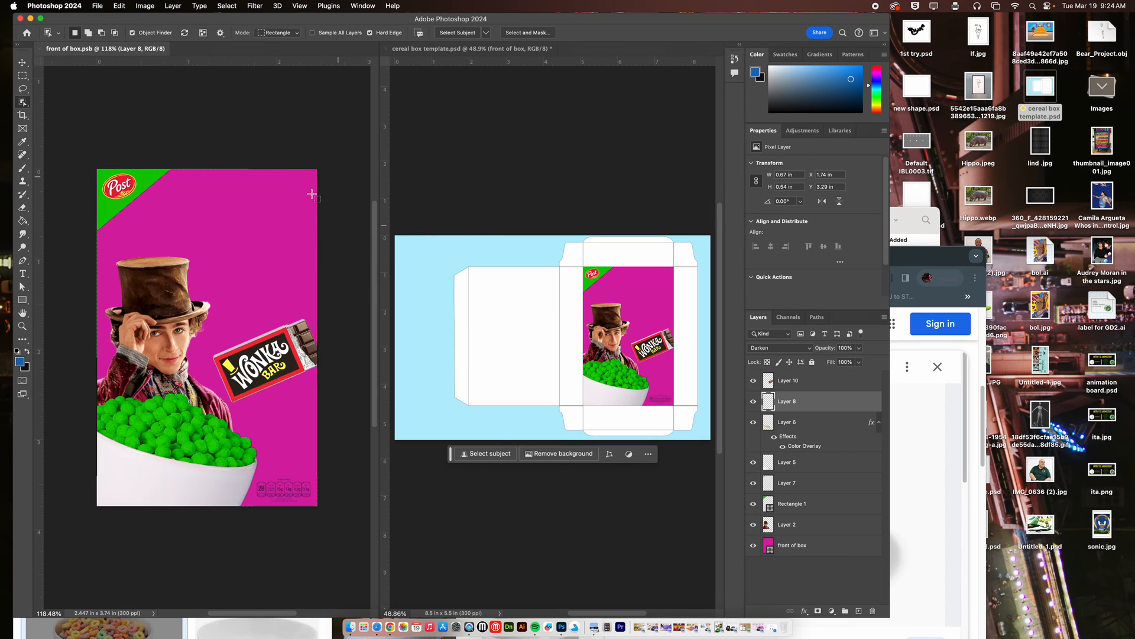
drag(153, 208, 194, 227)
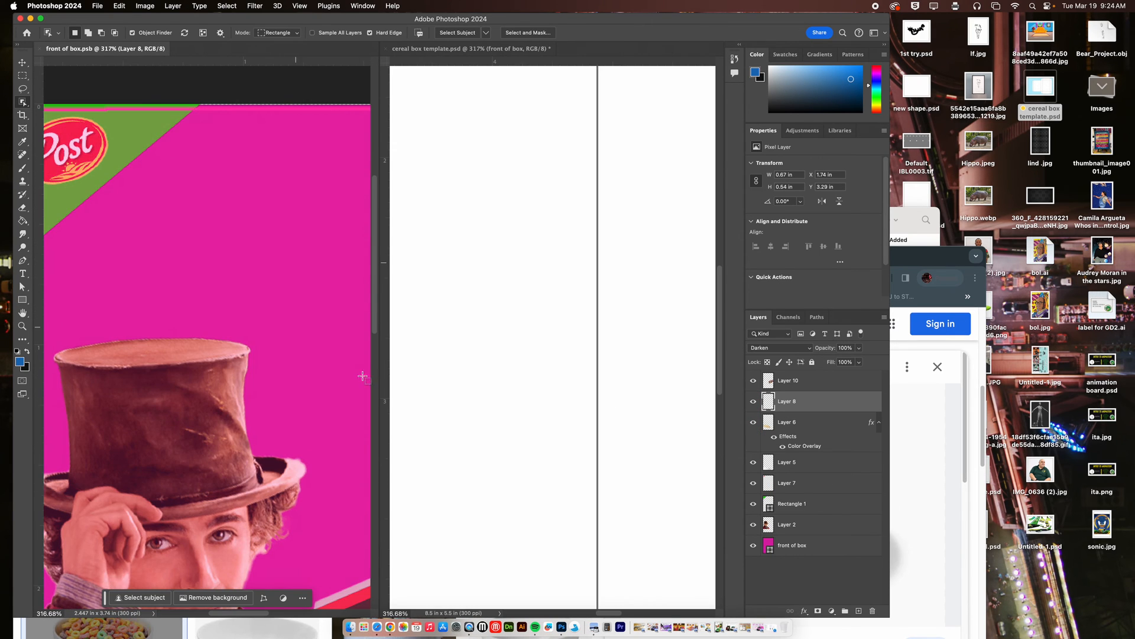
key(super+0)
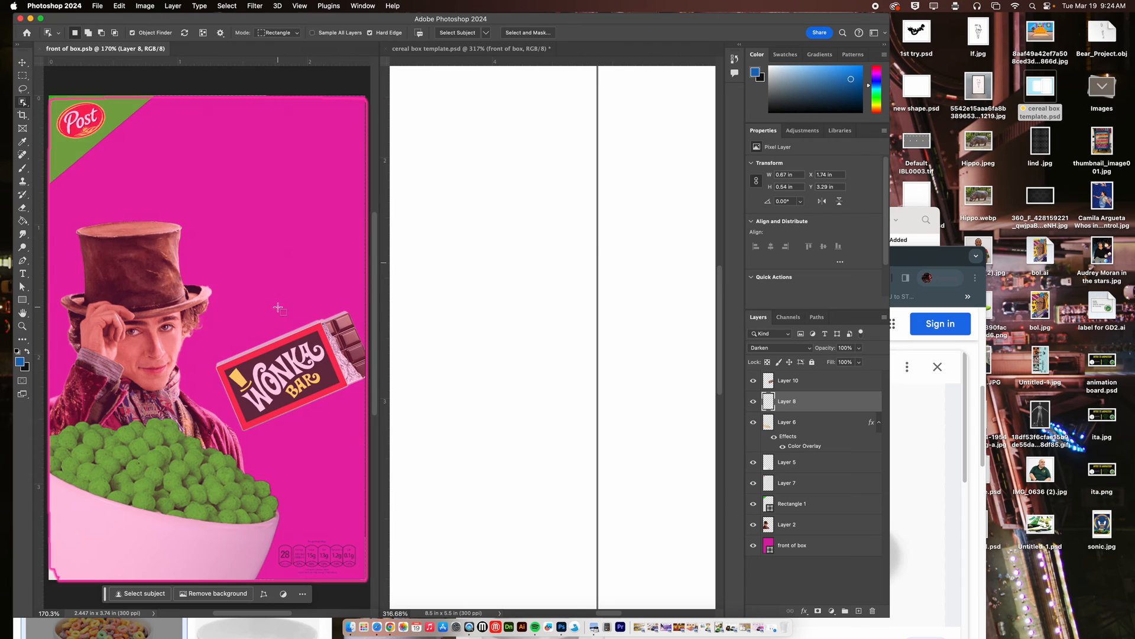
click(23, 274)
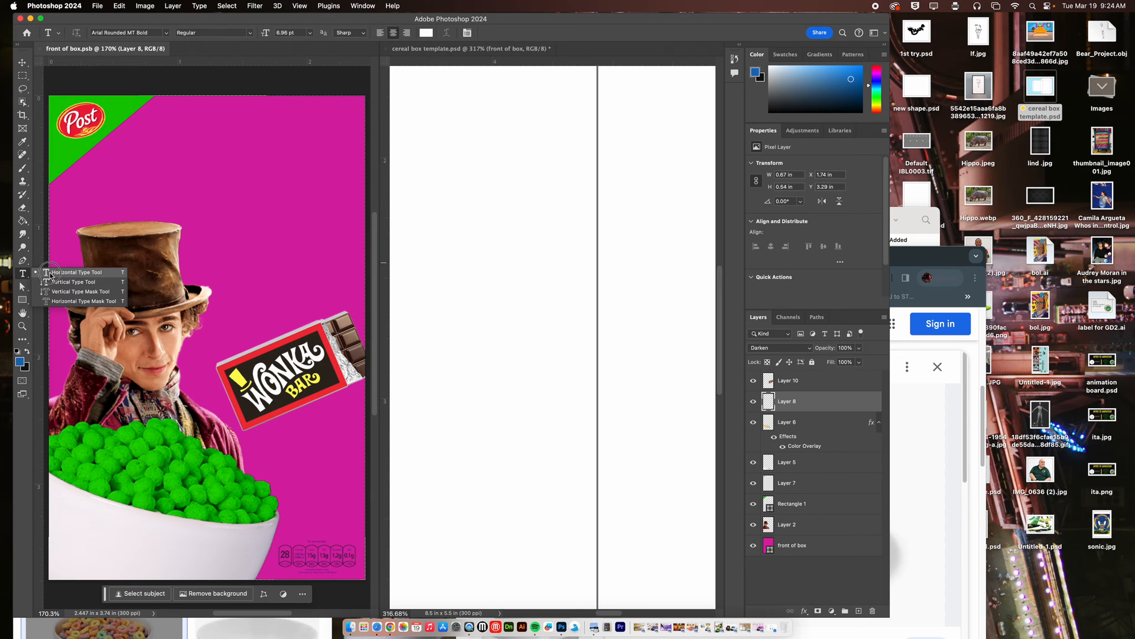
Switch to Chrome and open dafont.com in a new tab, with the window moved up the screen.
click(390, 627)
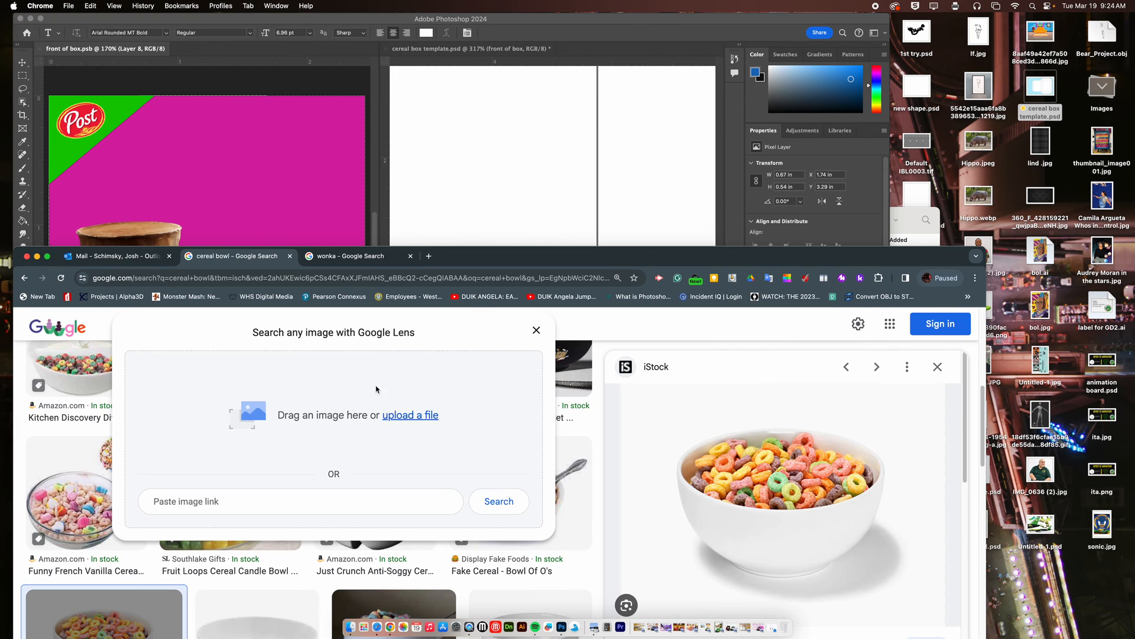
click(429, 256)
drag(598, 260, 654, 42)
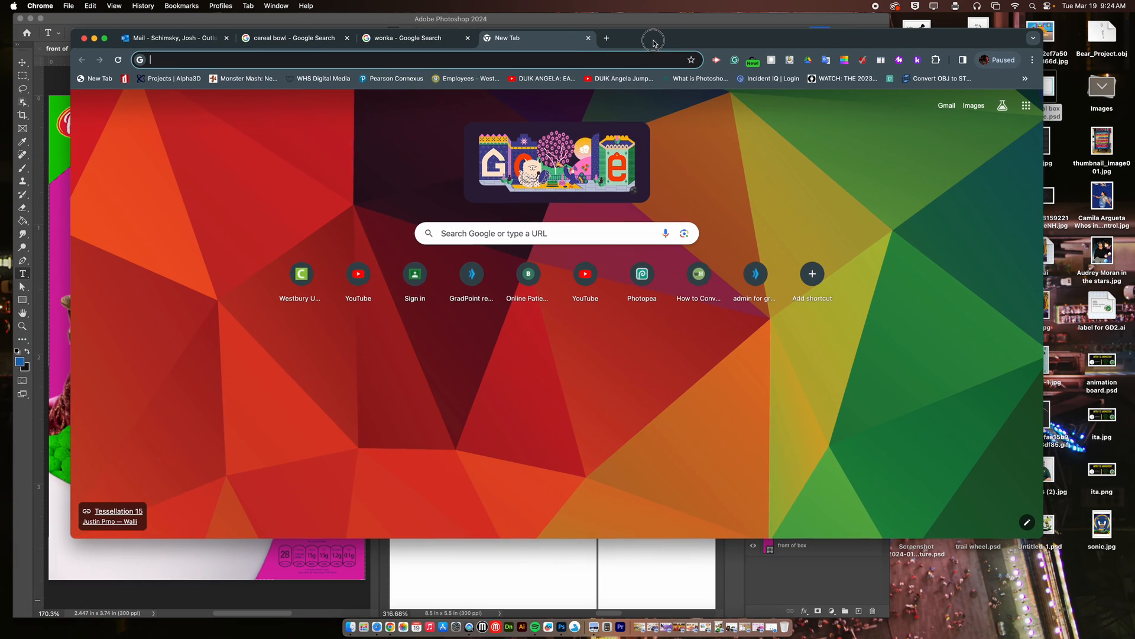
click(249, 61)
text(dafont.com)
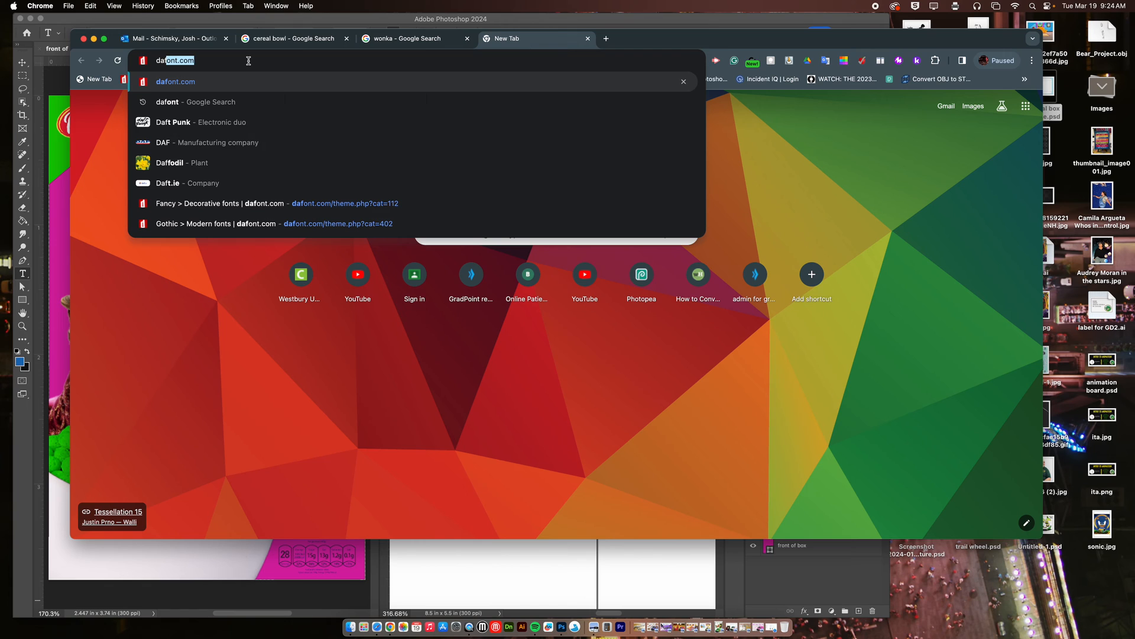
key(Return)
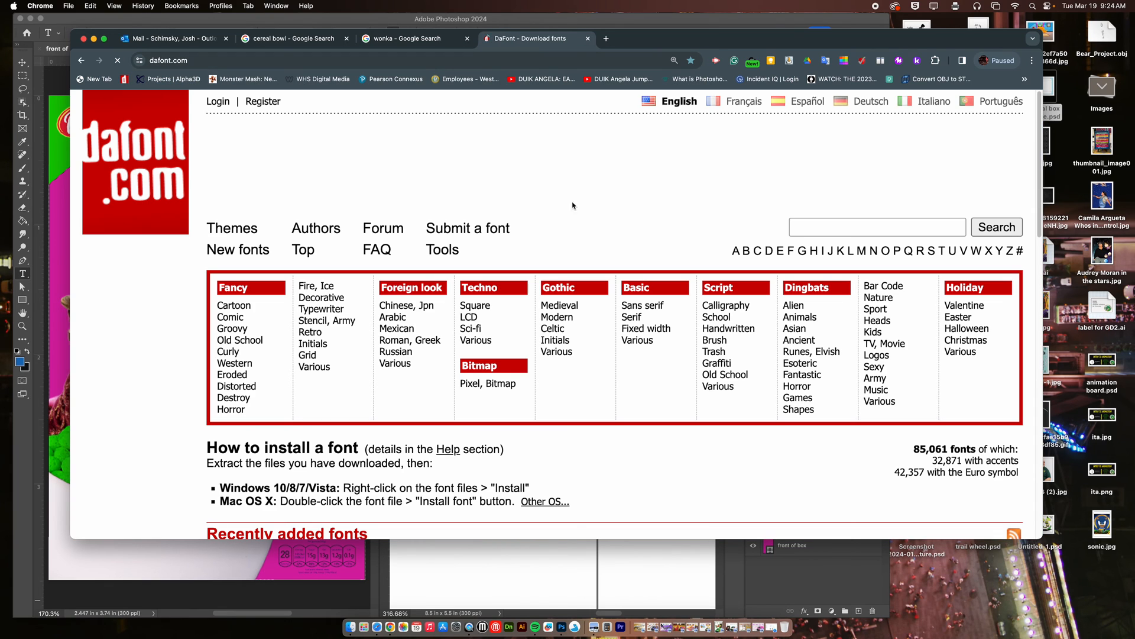
Search DaFont for "wonka" fonts.
click(798, 227)
text(wonka)
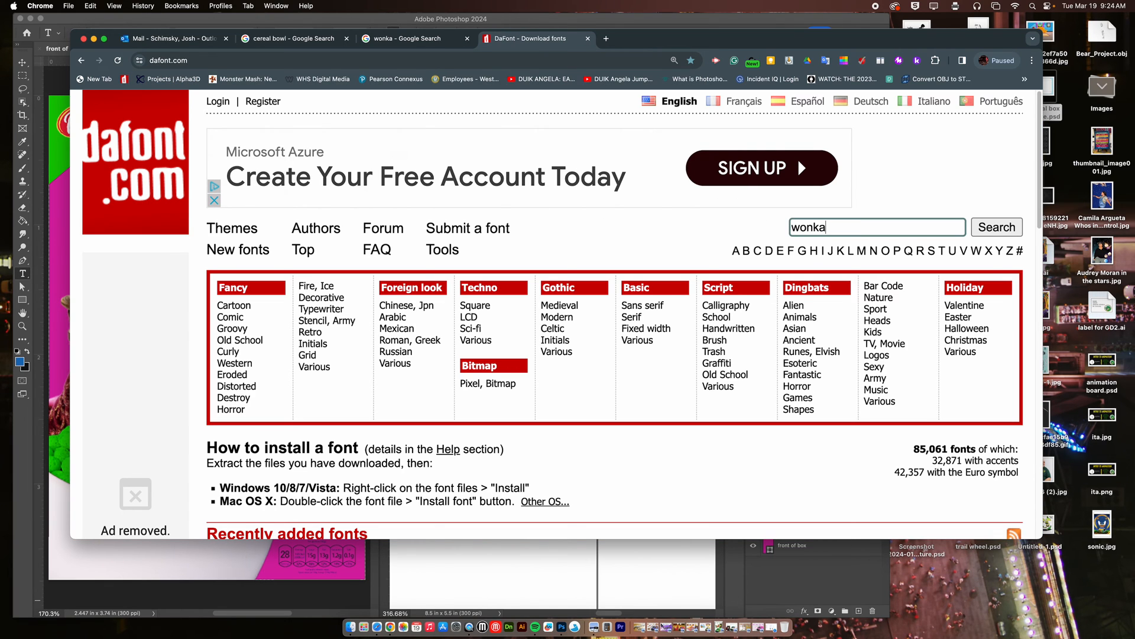
key(Return)
scroll(440, 443, down, 3)
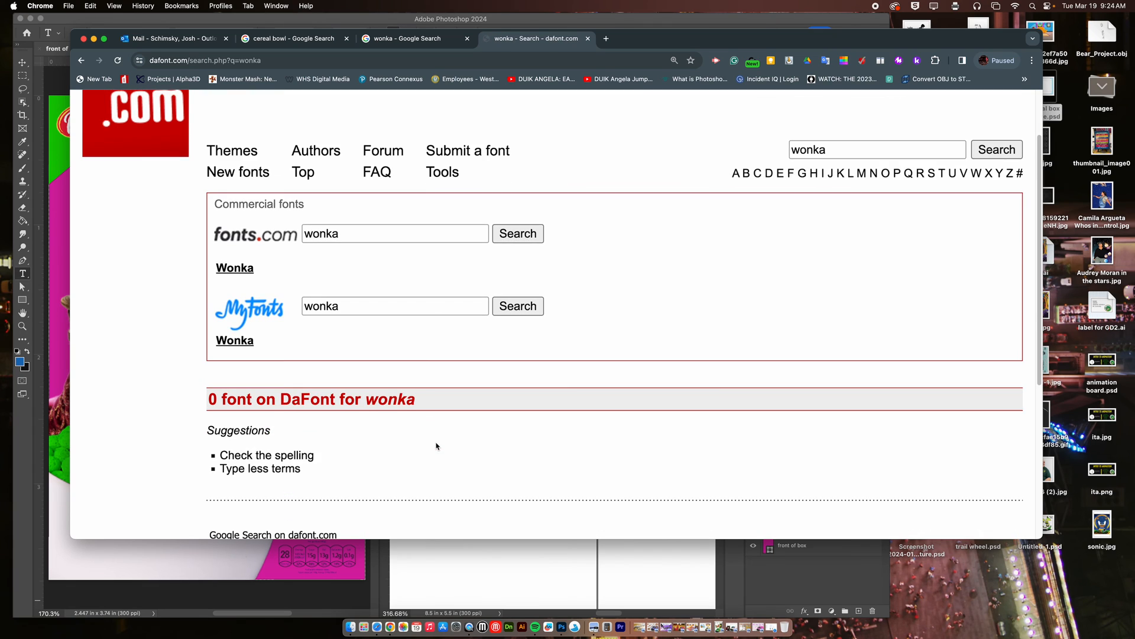
scroll(440, 443, up, 3)
Replace the DaFont search term with "chocolate" and run the search with the spelling corrected.
drag(831, 229, 775, 229)
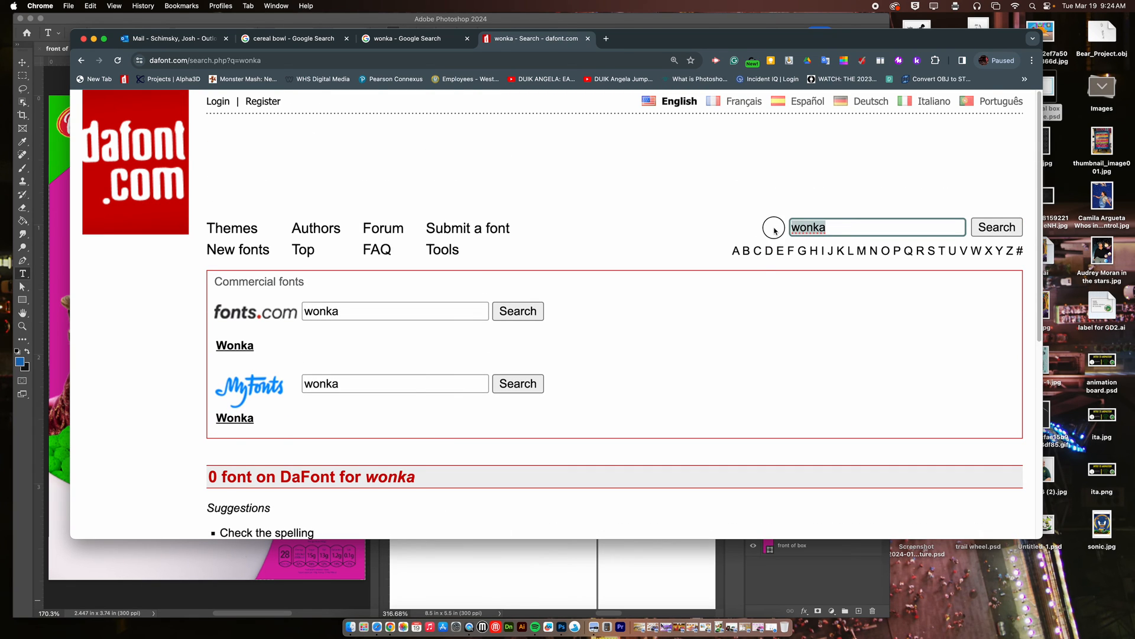
text(choacolate)
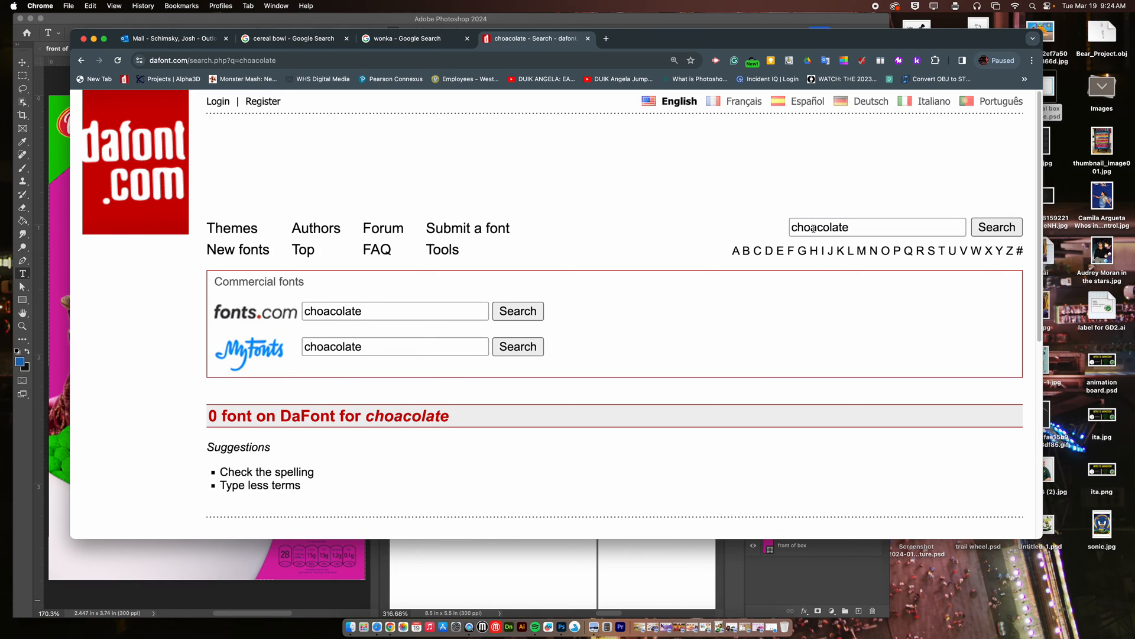
click(819, 228)
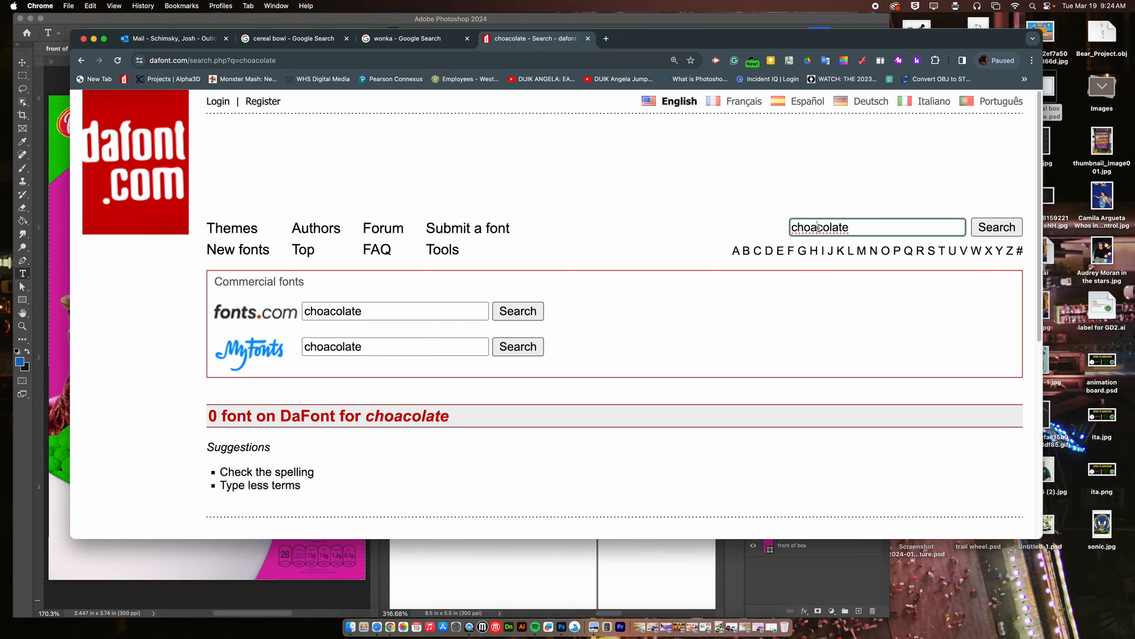
key(BackSpace)
click(997, 227)
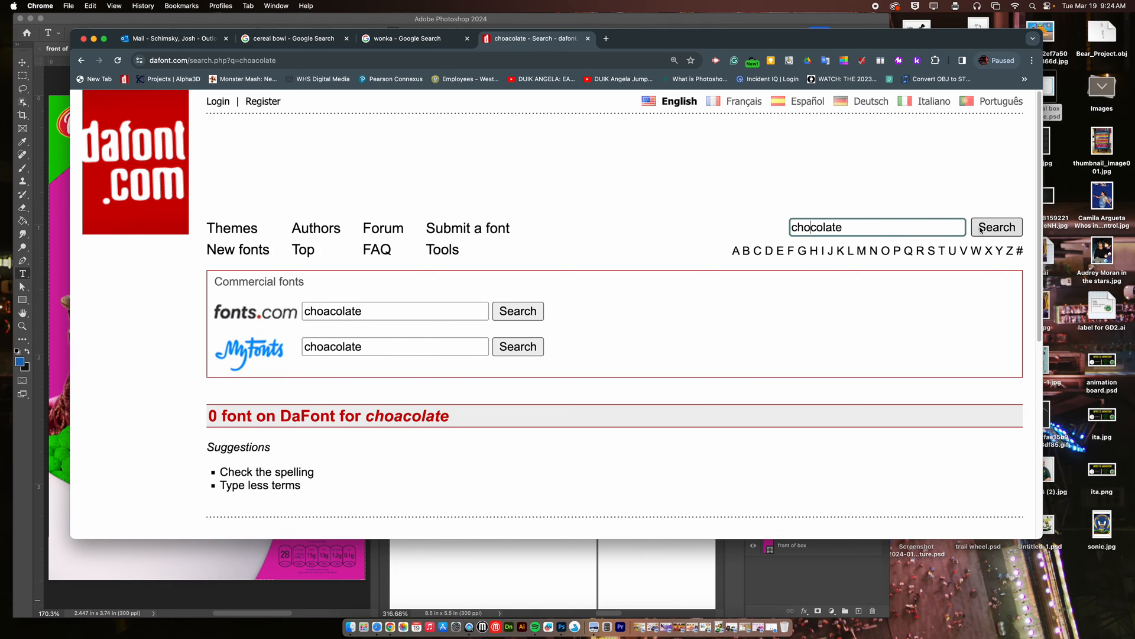
Browse the chocolate fonts for a lettering style suited to the cereal title and compare them with the box front in Photoshop.
scroll(359, 430, down, 3)
scroll(359, 428, down, 15)
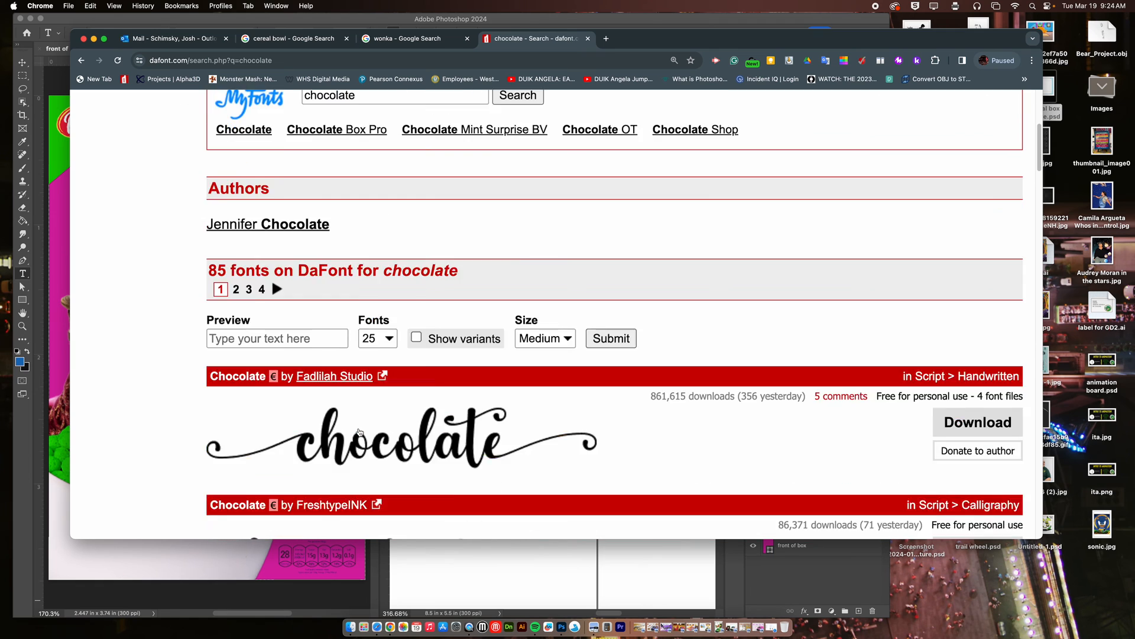
scroll(359, 430, down, 15)
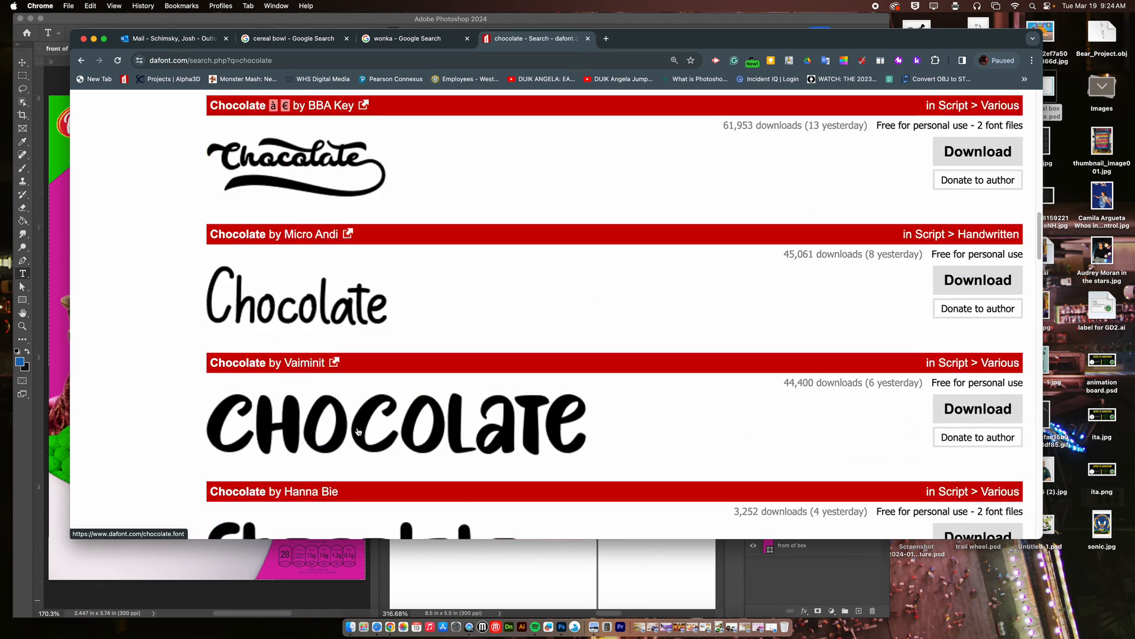
scroll(359, 426, down, 5)
scroll(358, 426, down, 11)
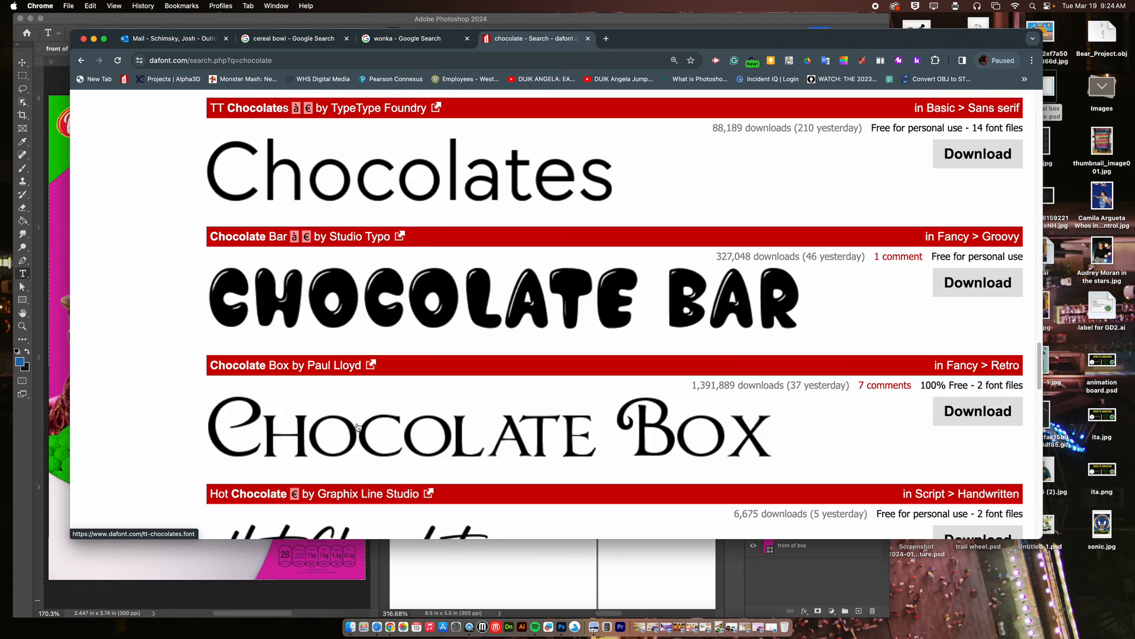
scroll(358, 426, down, 8)
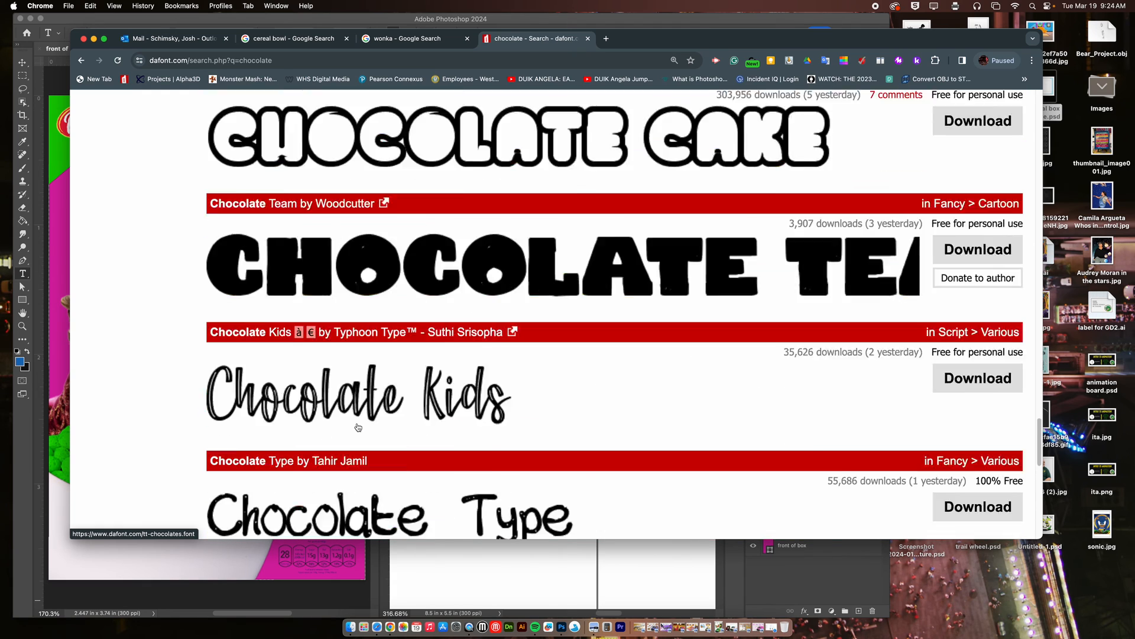
scroll(359, 426, down, 10)
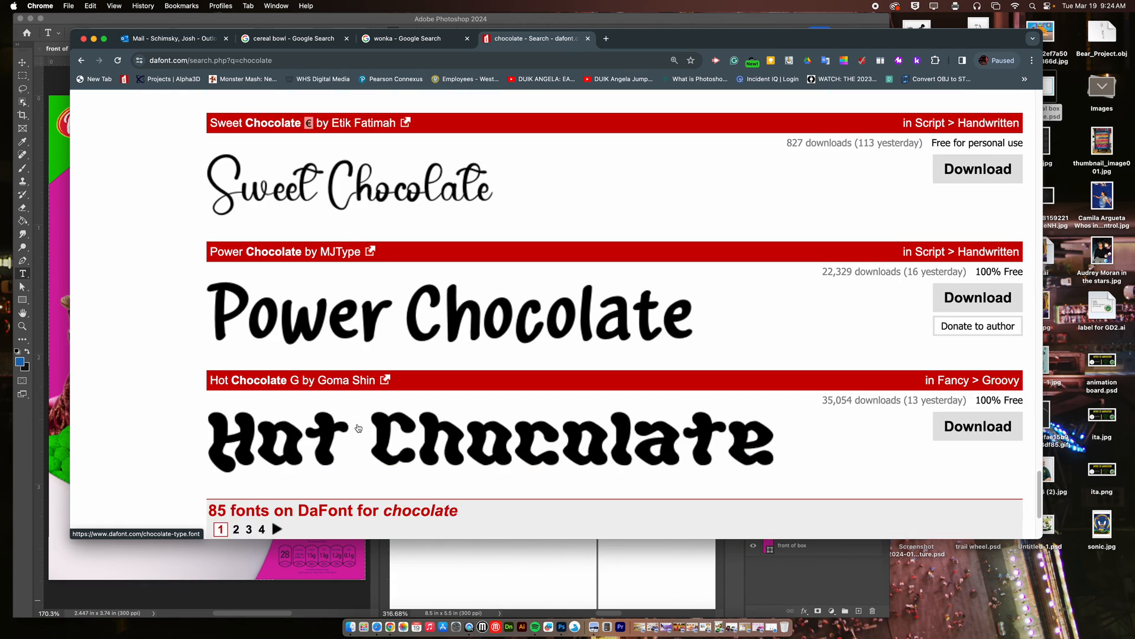
scroll(359, 429, up, 9)
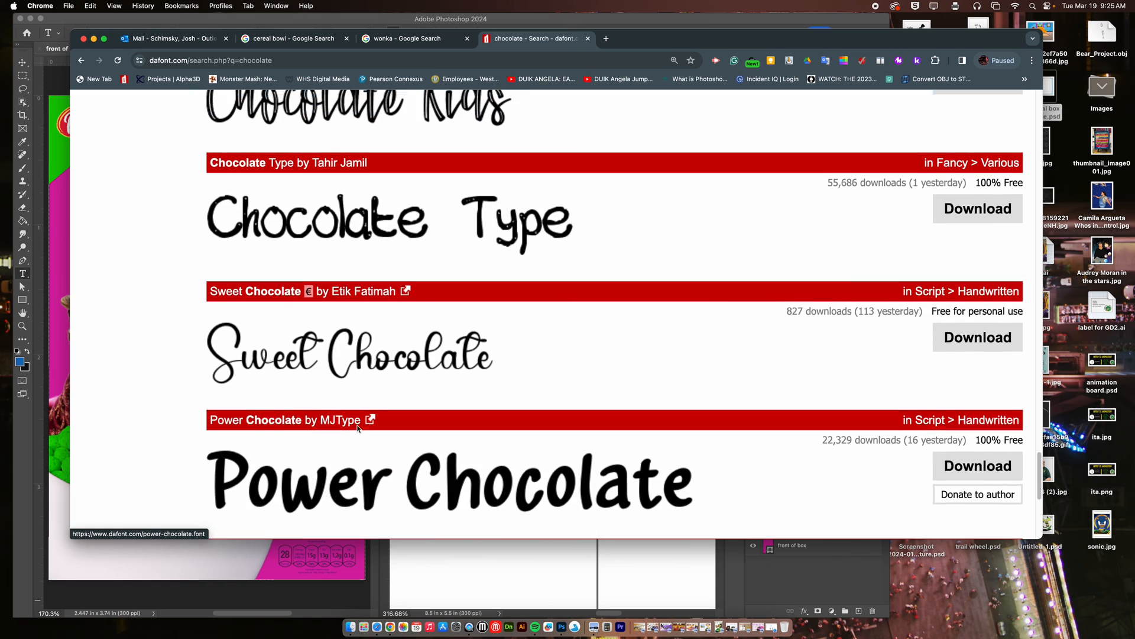
scroll(357, 429, up, 10)
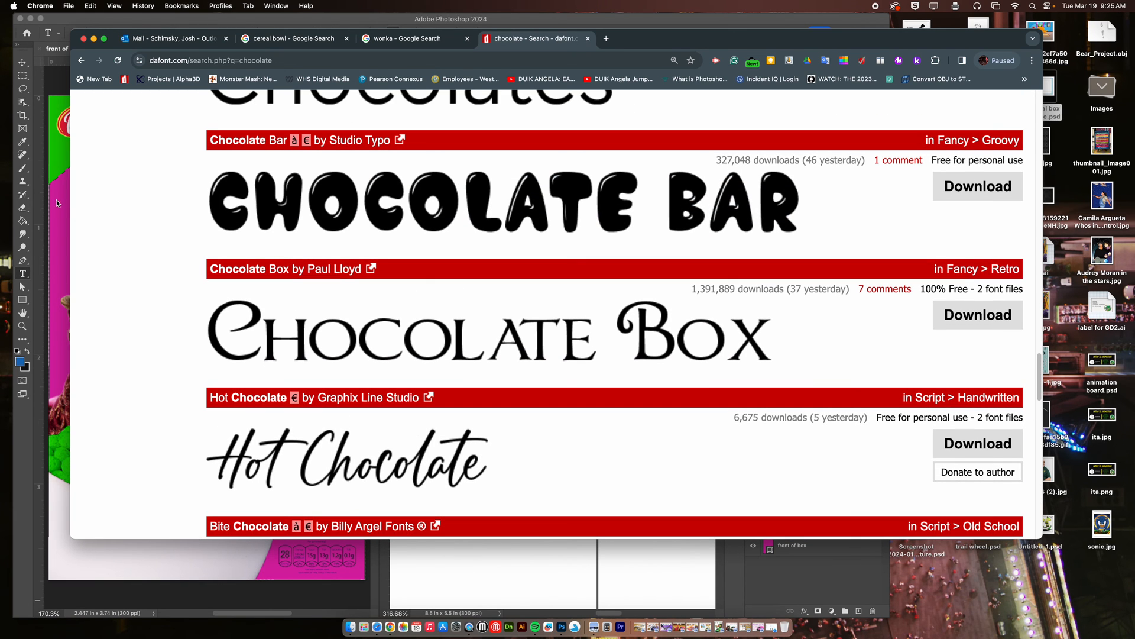
click(43, 181)
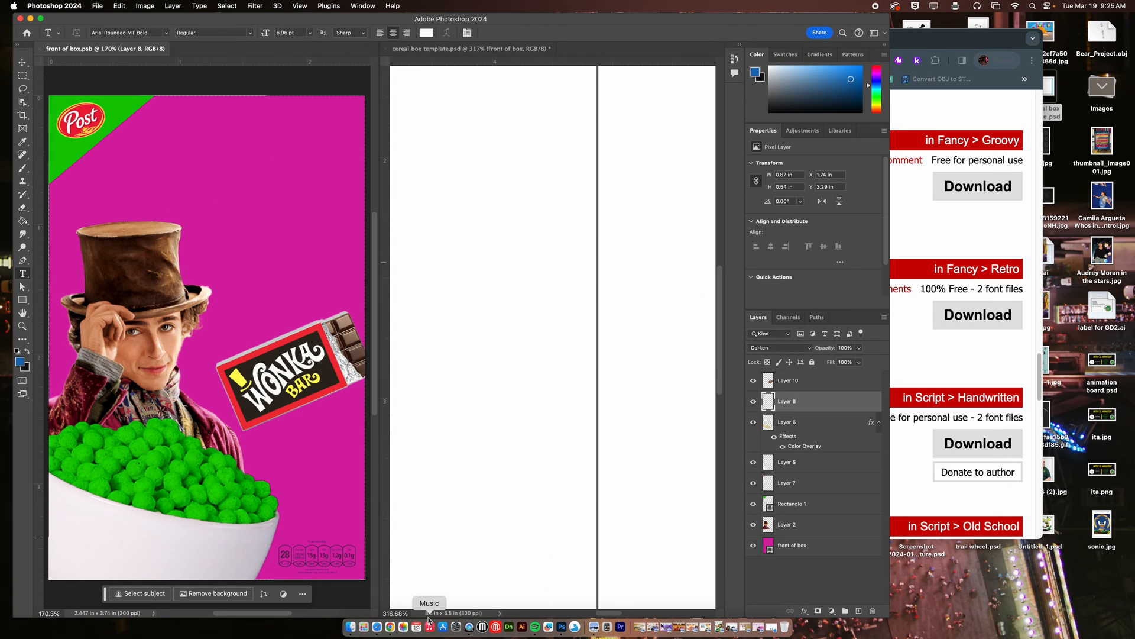
click(390, 627)
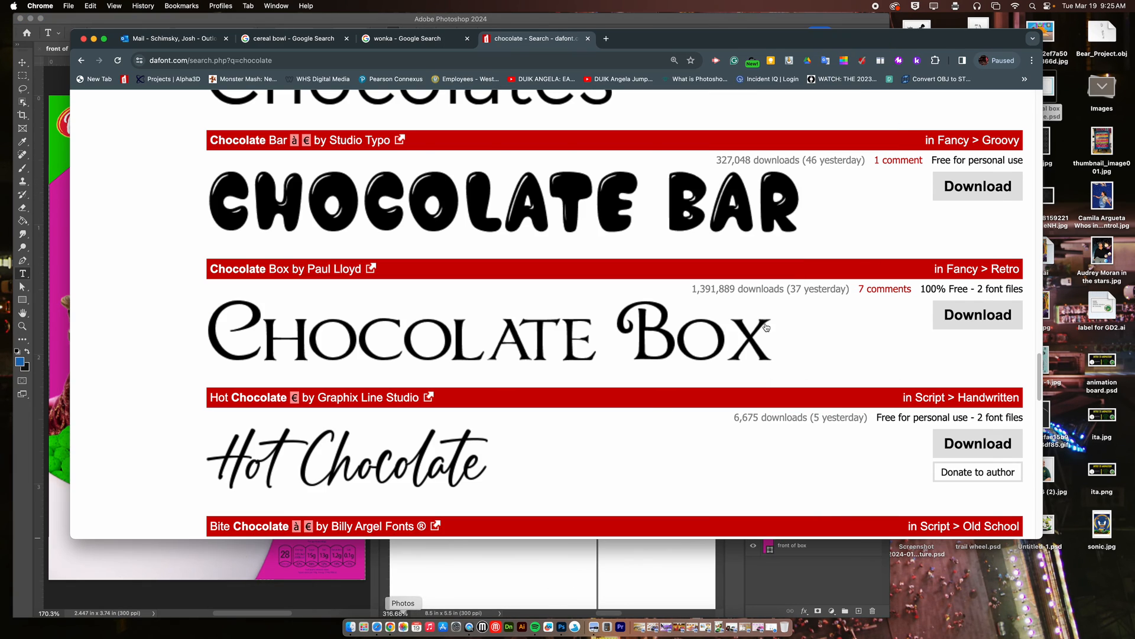
Find the gold Wonka film logo with a transparent background in the Wonka image results and open its large preview.
click(423, 40)
click(593, 112)
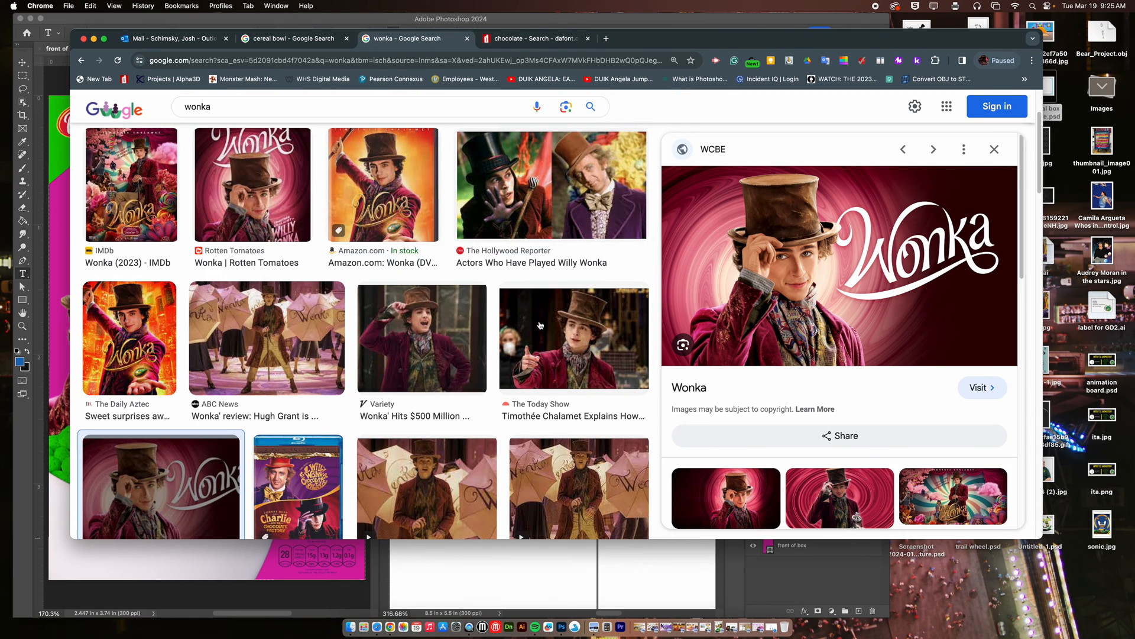
scroll(477, 327, down, 8)
scroll(477, 327, down, 15)
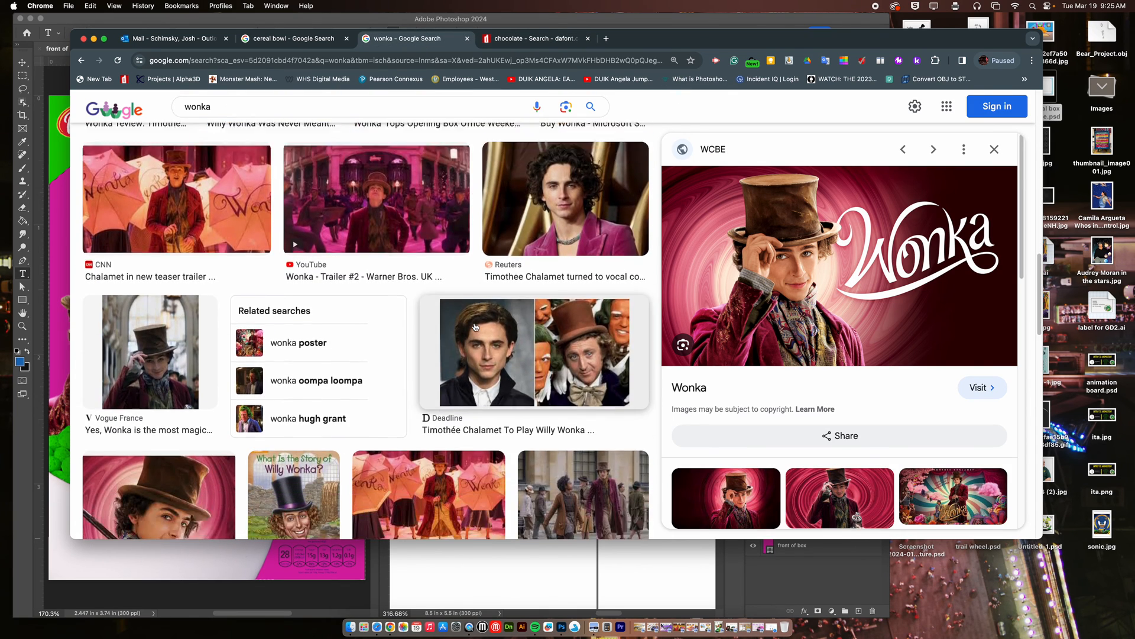
scroll(474, 327, down, 10)
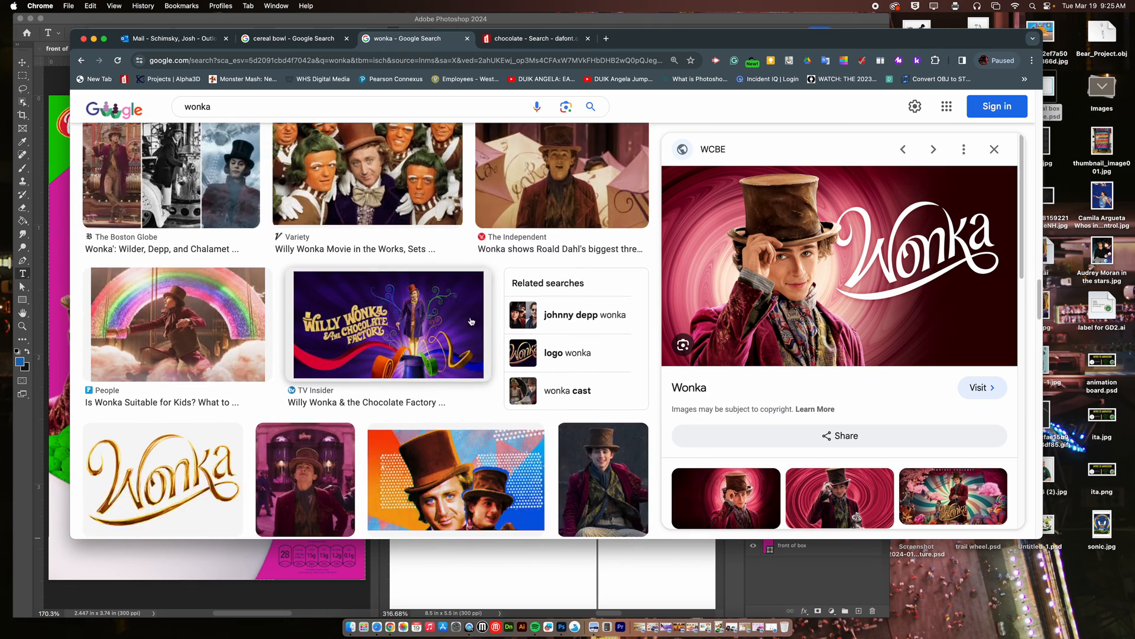
click(192, 301)
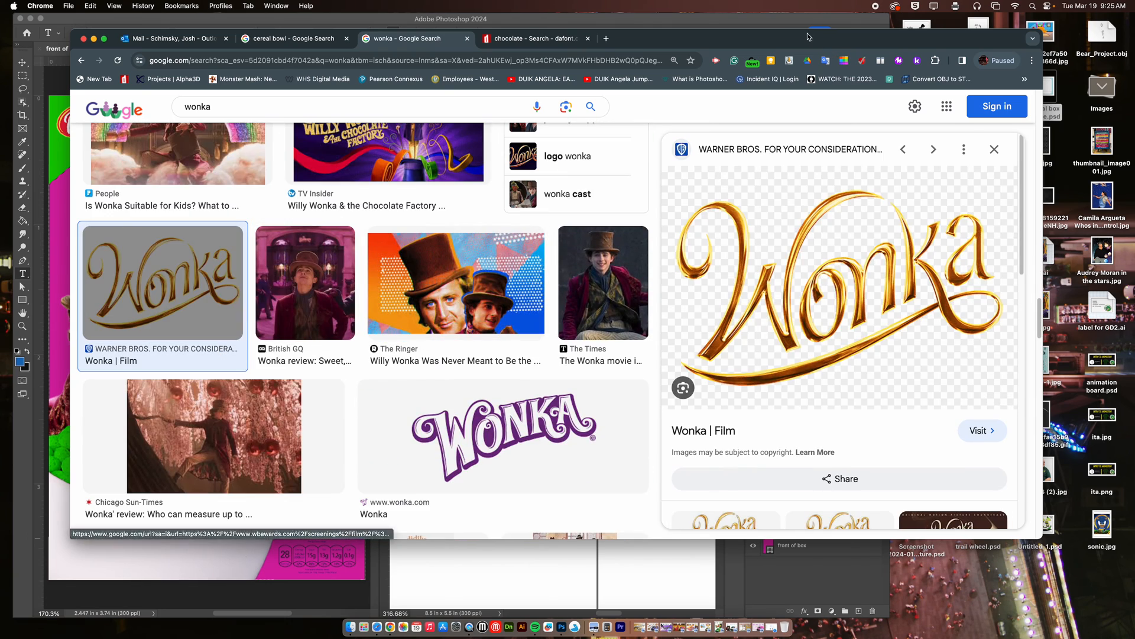
Bring the gold Wonka logo into the box front document, then scale and position it across the top beside the Post corner.
drag(990, 353, 218, 138)
key(super+t)
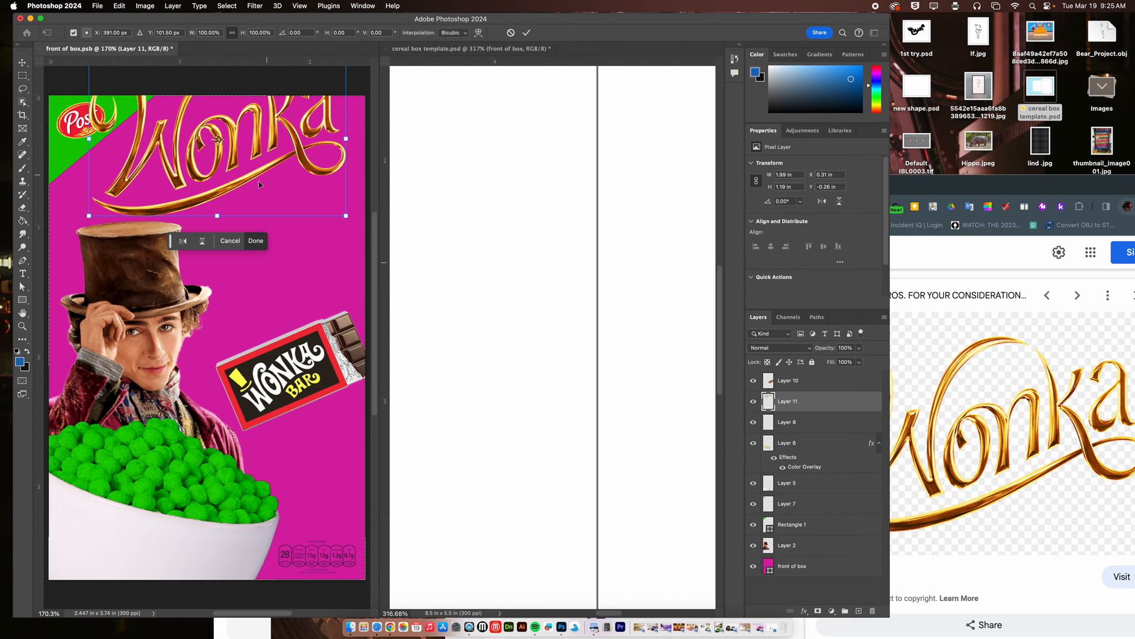
drag(218, 215, 217, 188)
drag(242, 138, 243, 181)
drag(327, 106, 341, 99)
key(Return)
Add the white text "CEREAL" and place it just under the end of the Wonka logo's swash.
click(190, 282)
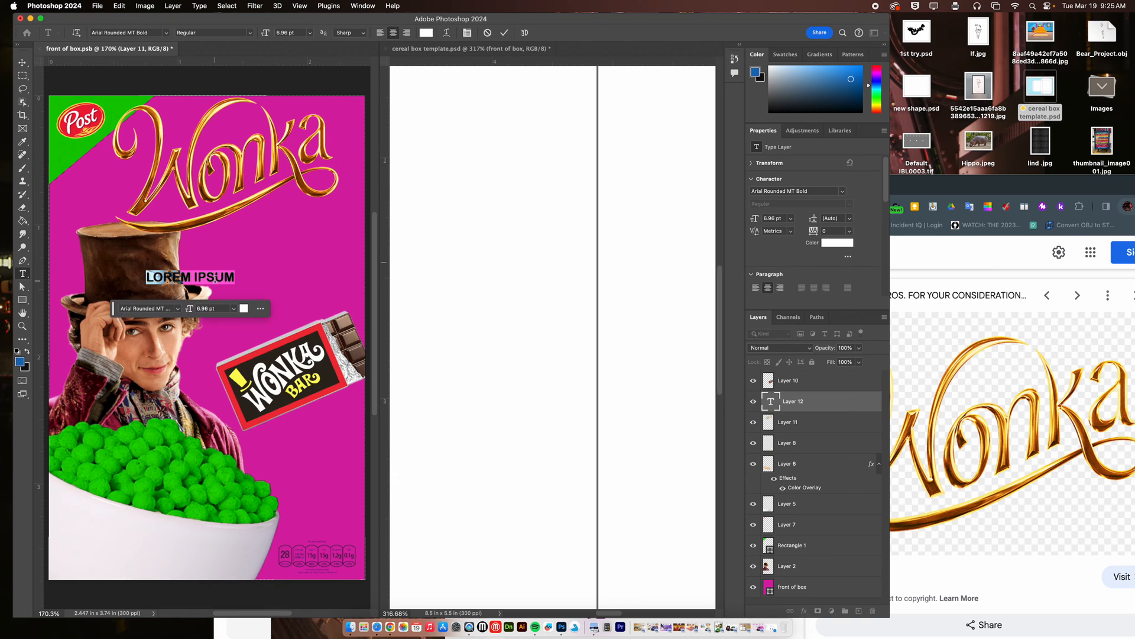
text(CEREAL)
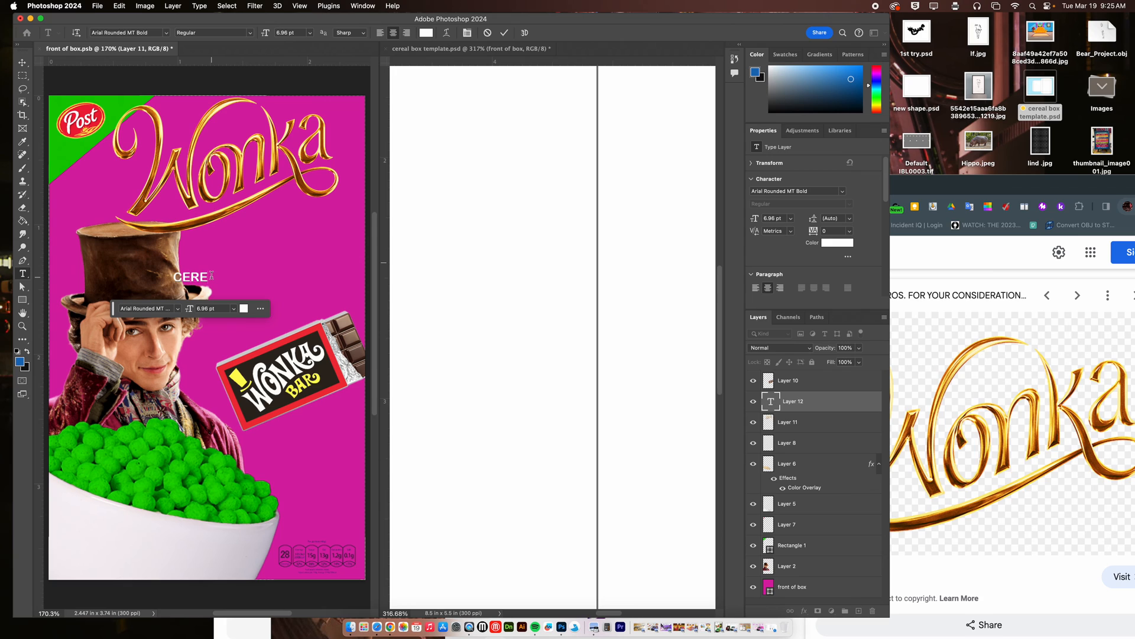
click(26, 65)
drag(199, 281, 285, 215)
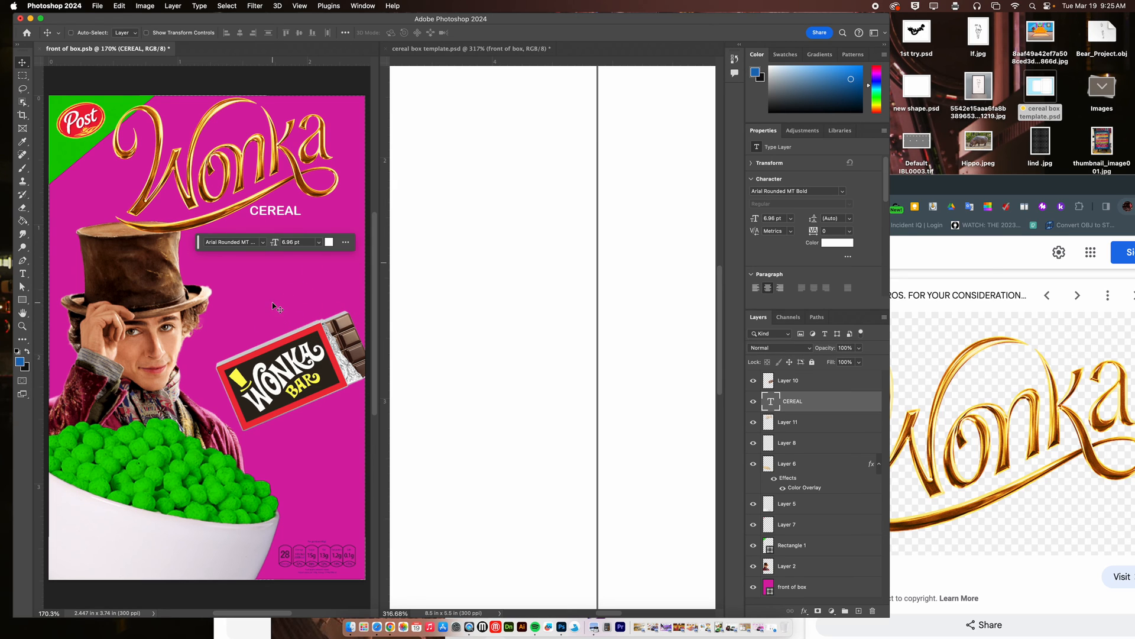
Switch to Chrome and replace the "wonka" image search with a search for "swirl".
click(922, 251)
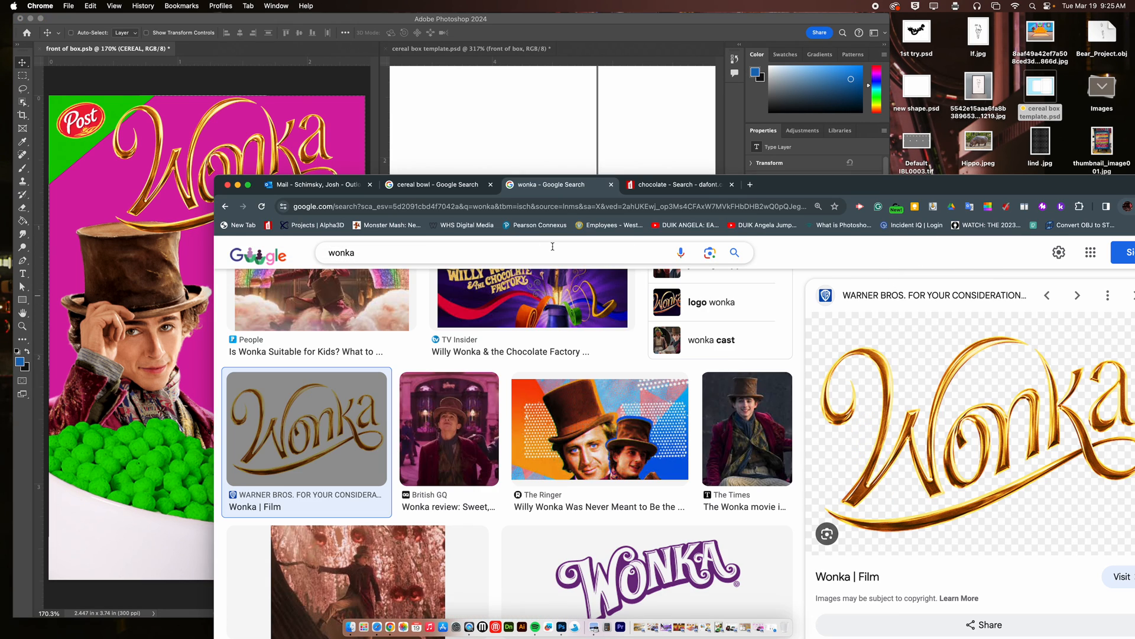
click(308, 251)
drag(359, 252, 319, 249)
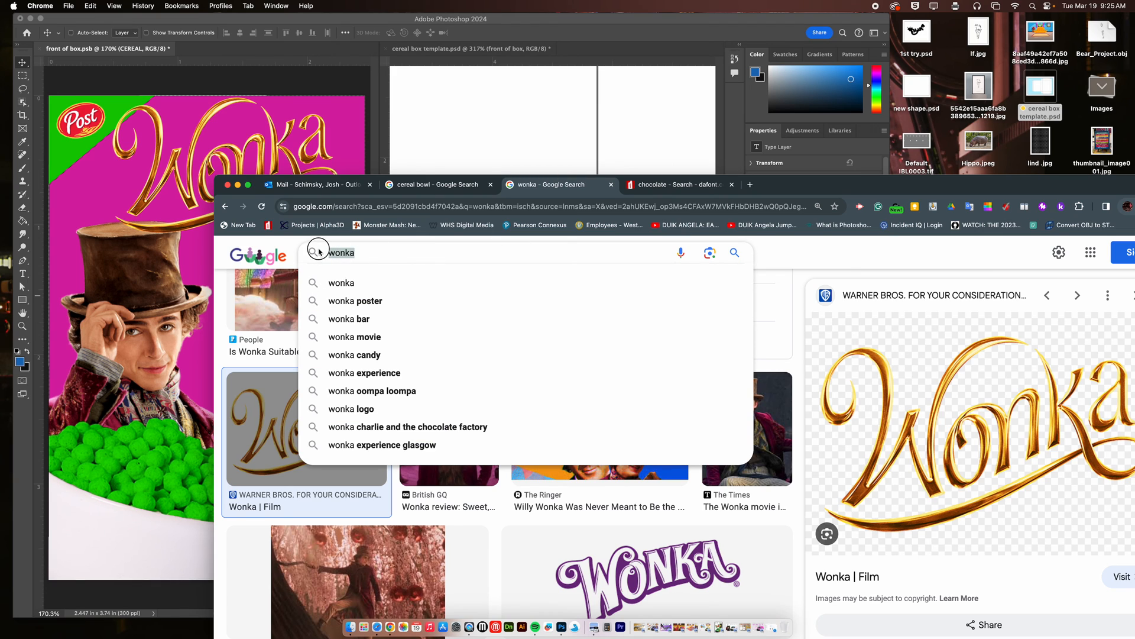
text(swirl)
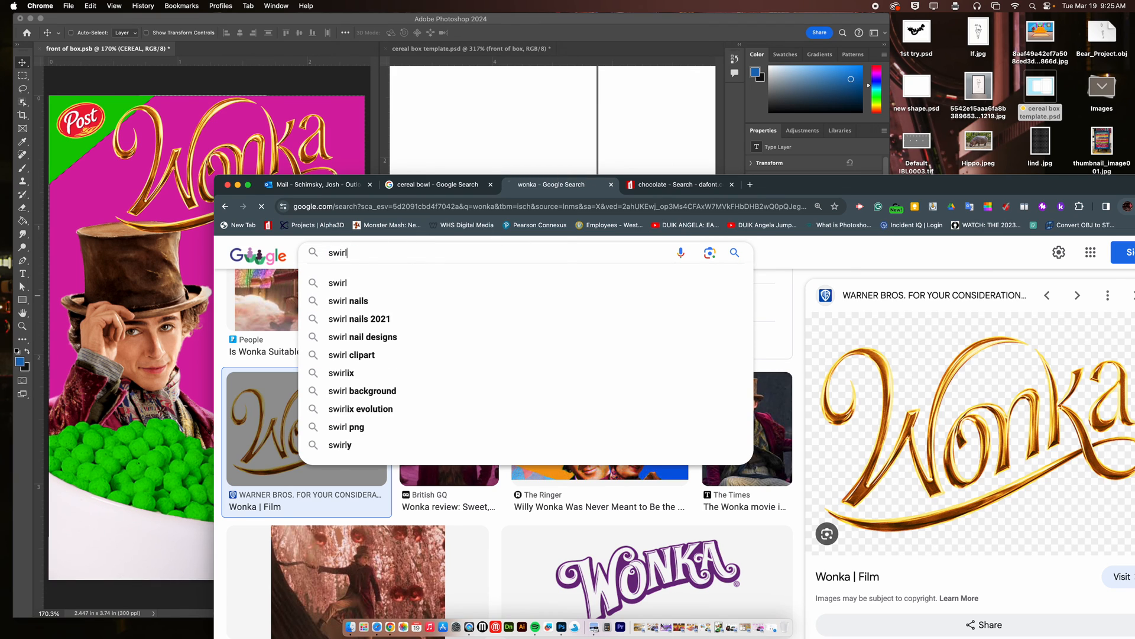
key(Return)
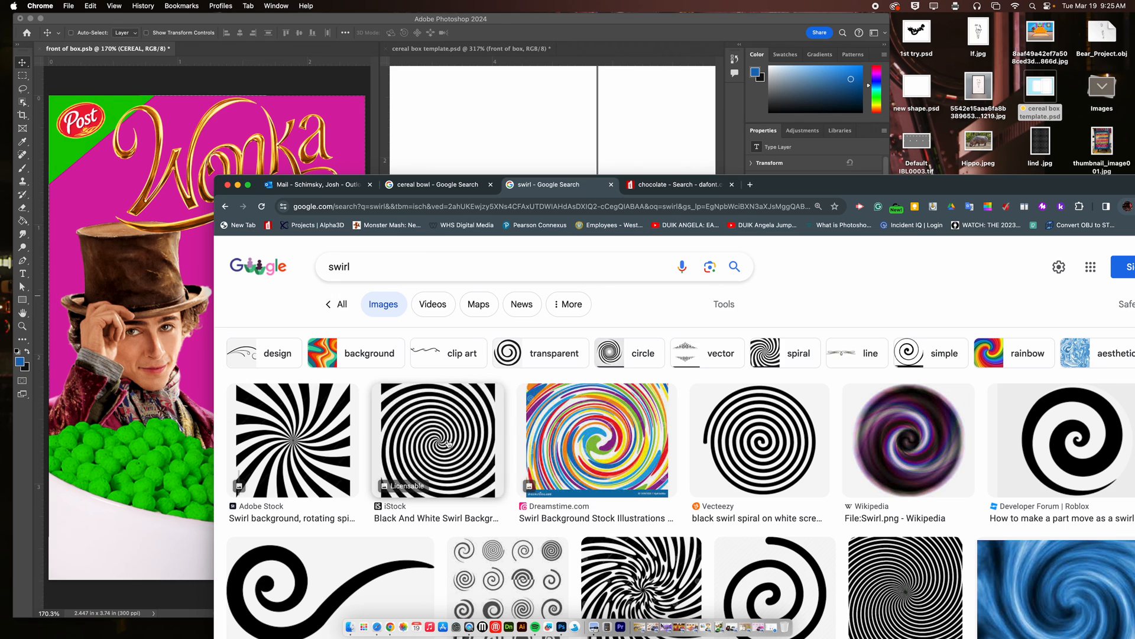
Bring the black and white iStock swirl into the box front and enlarge it to about 4.14 in square, covering the whole panel.
click(448, 441)
drag(958, 414, 155, 230)
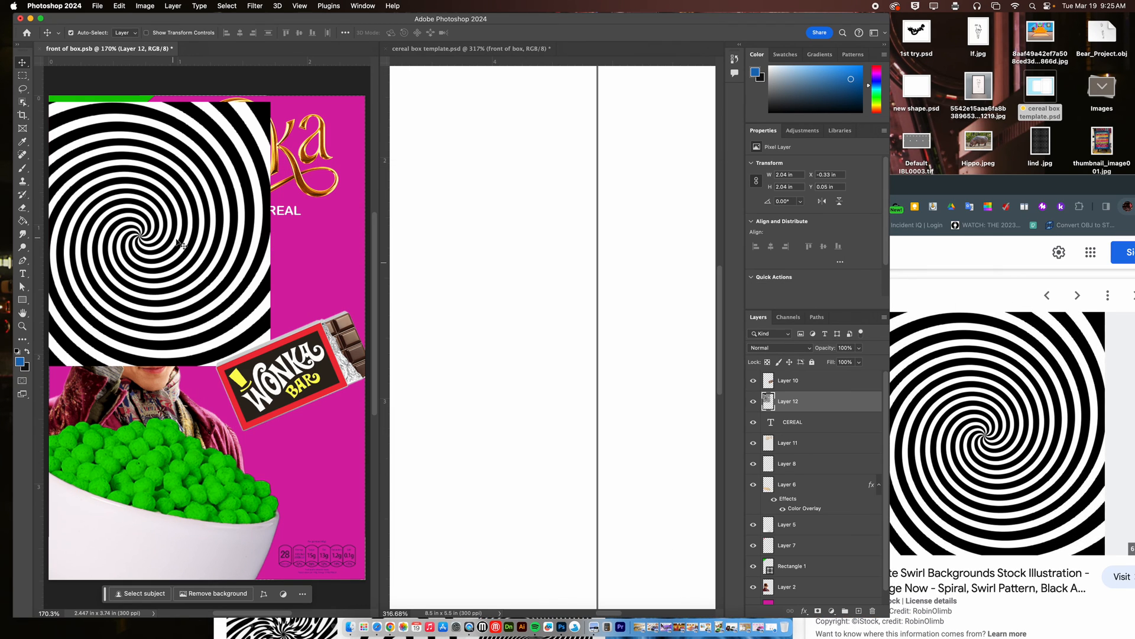
key(super+t)
drag(270, 234, 449, 246)
drag(171, 233, 96, 314)
key(super+0)
key(Return)
Move the swirl layer below the figure's layer, just above the magenta background, and set its blend mode to Color Dodge.
drag(813, 408, 830, 592)
click(795, 353)
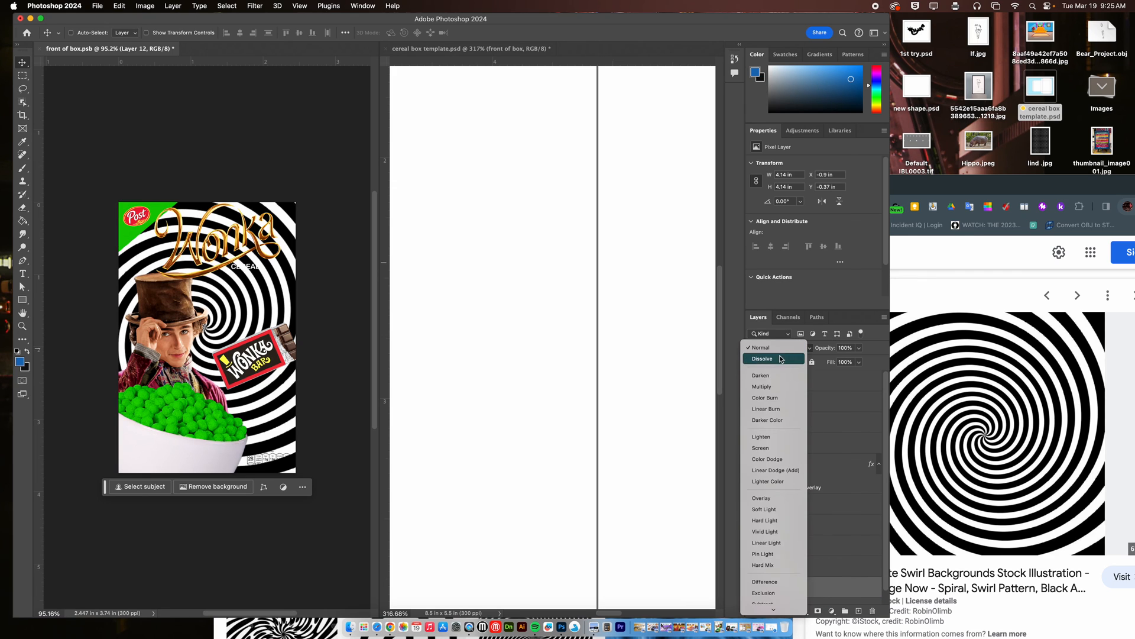
click(766, 459)
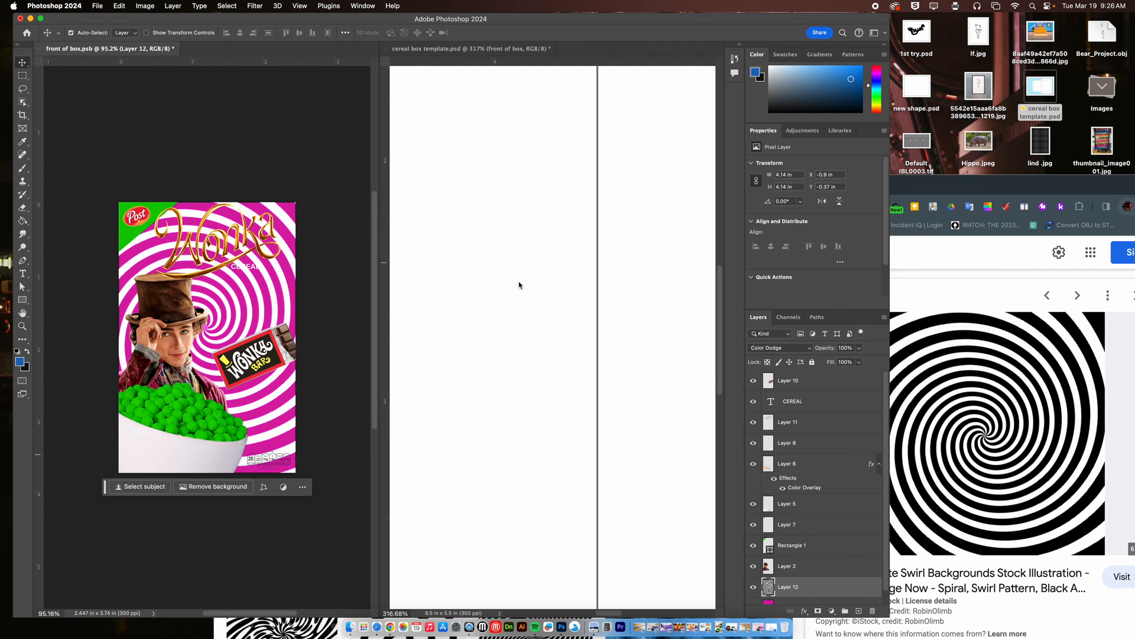
Save the box front artwork and check the updated front panel in the whole cereal box template.
key(super+0)
key(super+s)
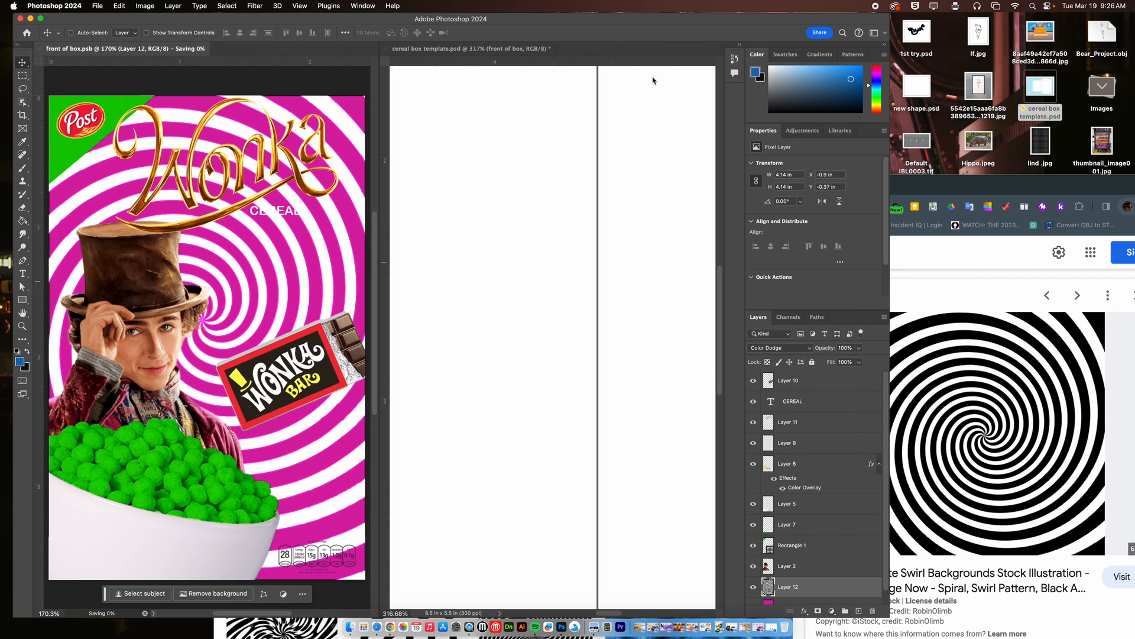
click(523, 47)
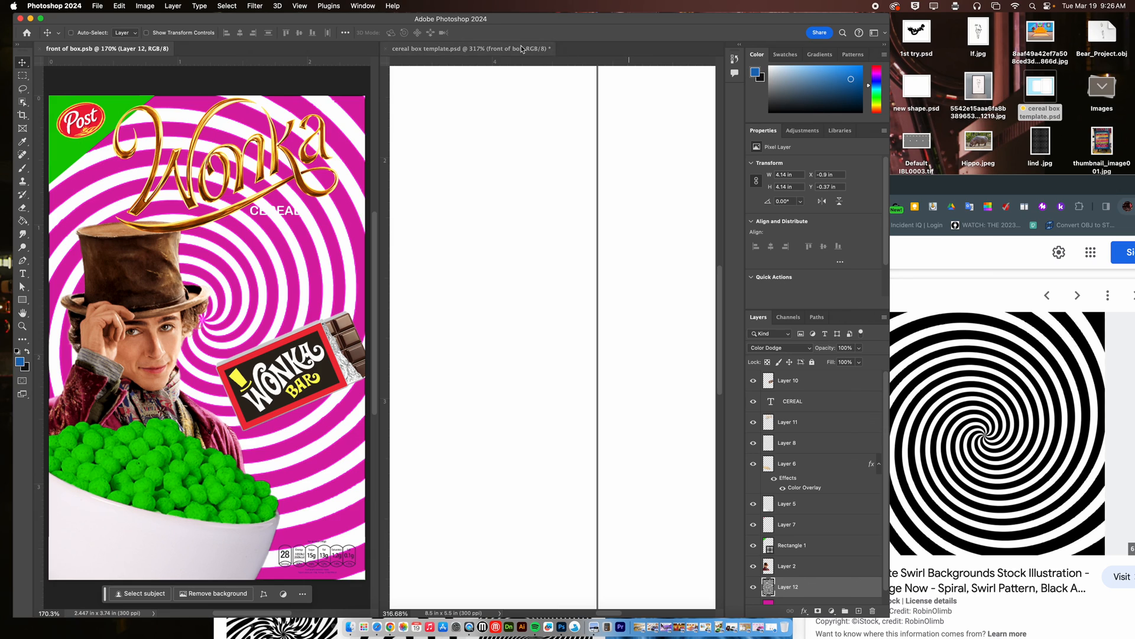
key(super+0)
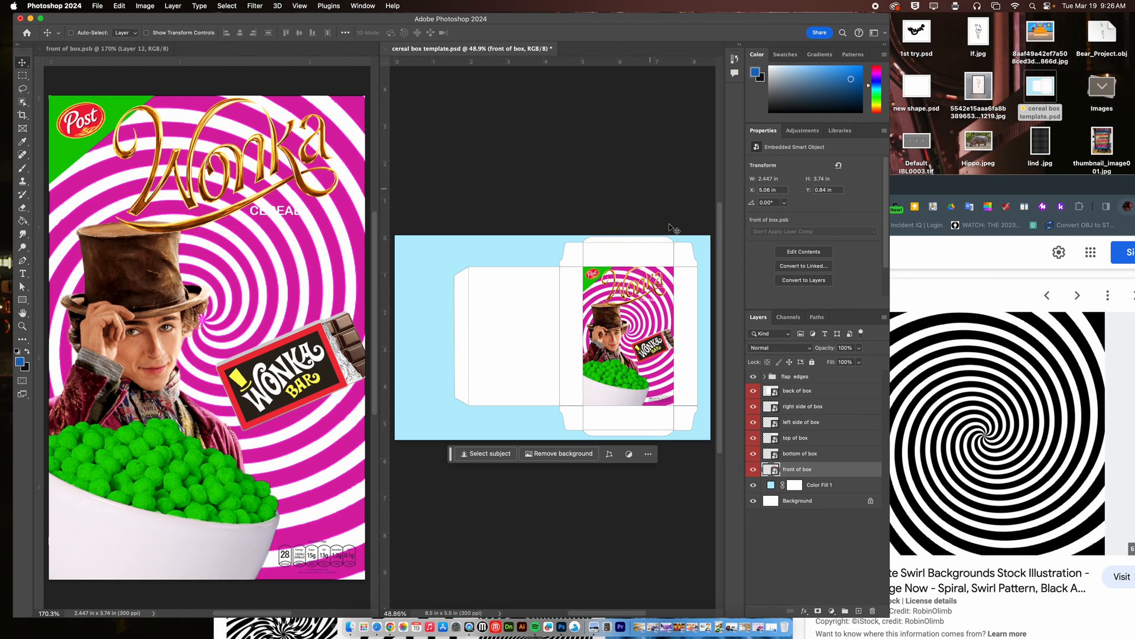